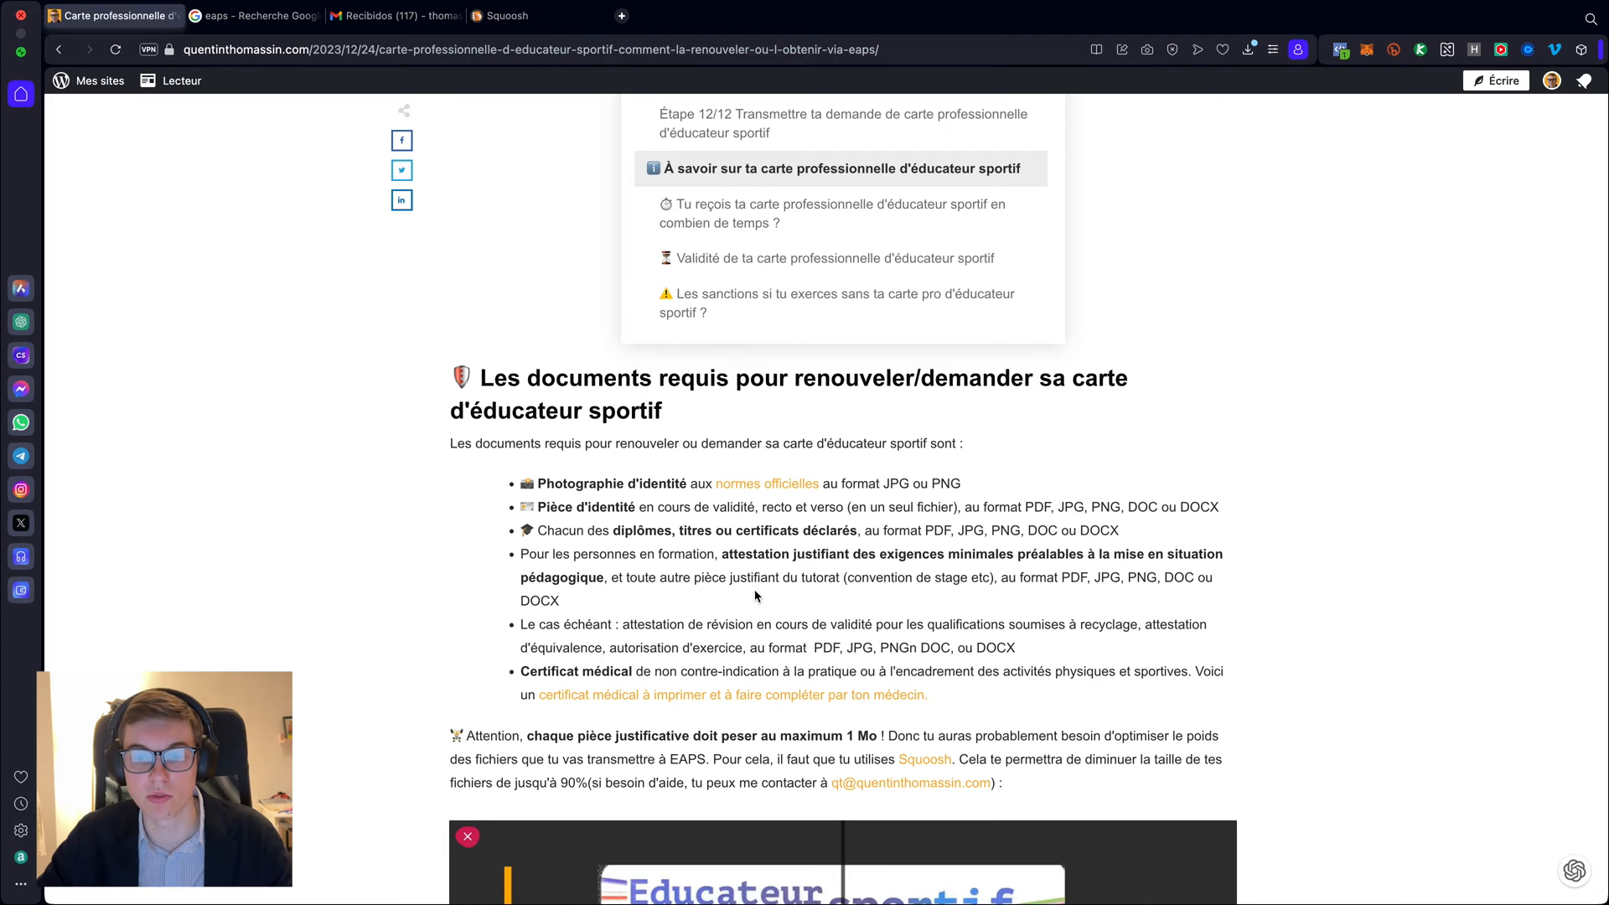
- Open the blog's 'normes officielles' photo standards link in a new background tab
scroll(758, 598, down, 1)
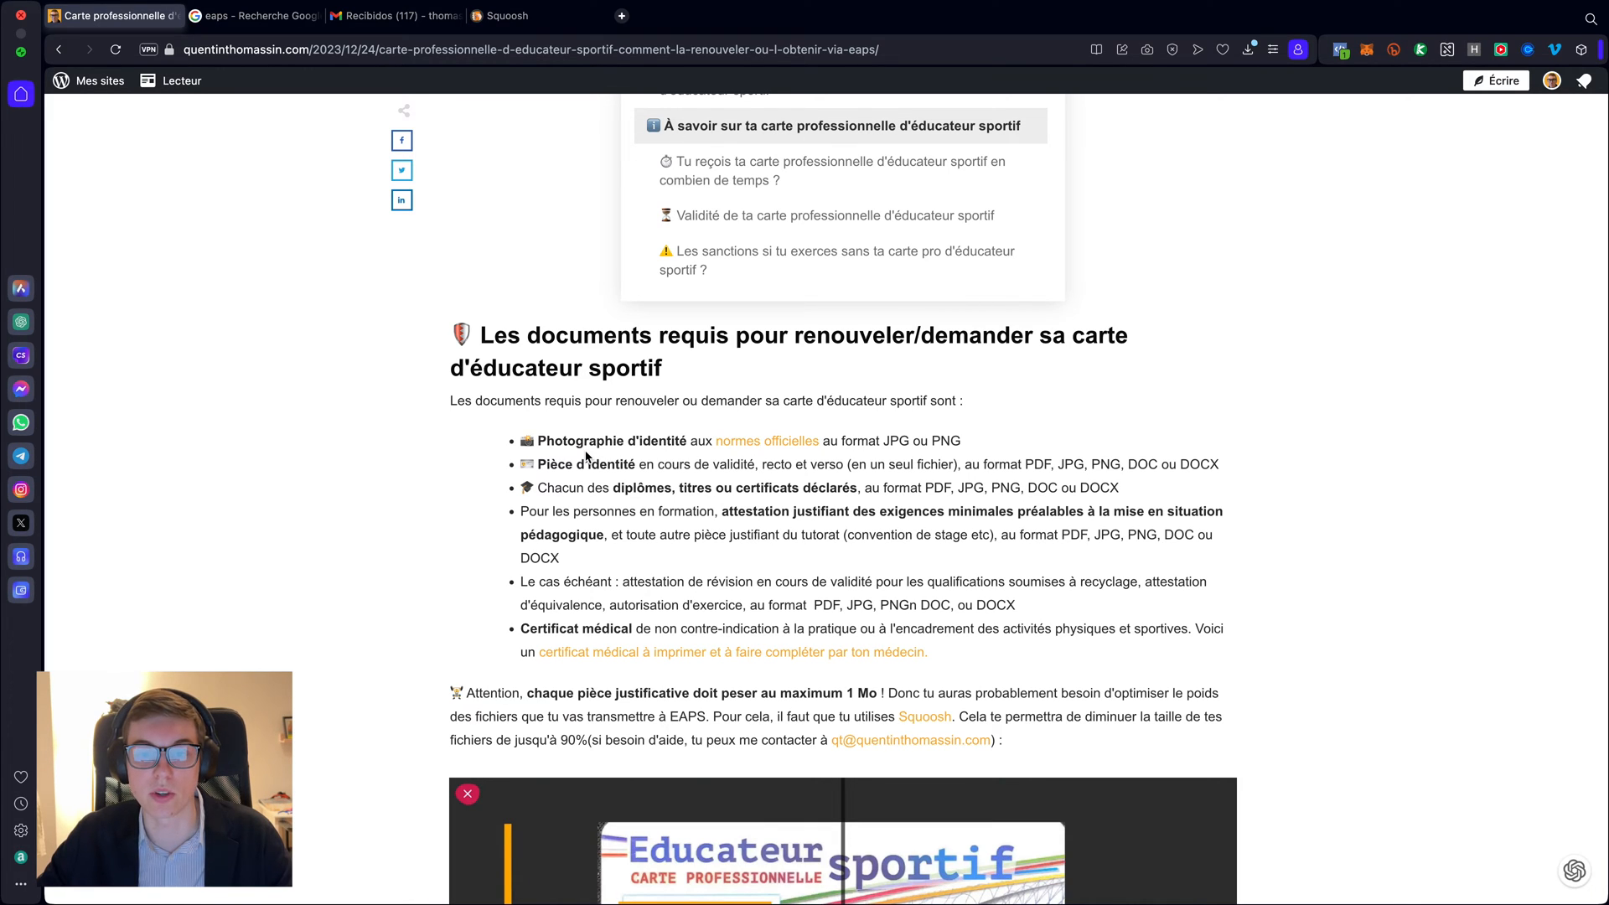
scroll(587, 457, down, 1)
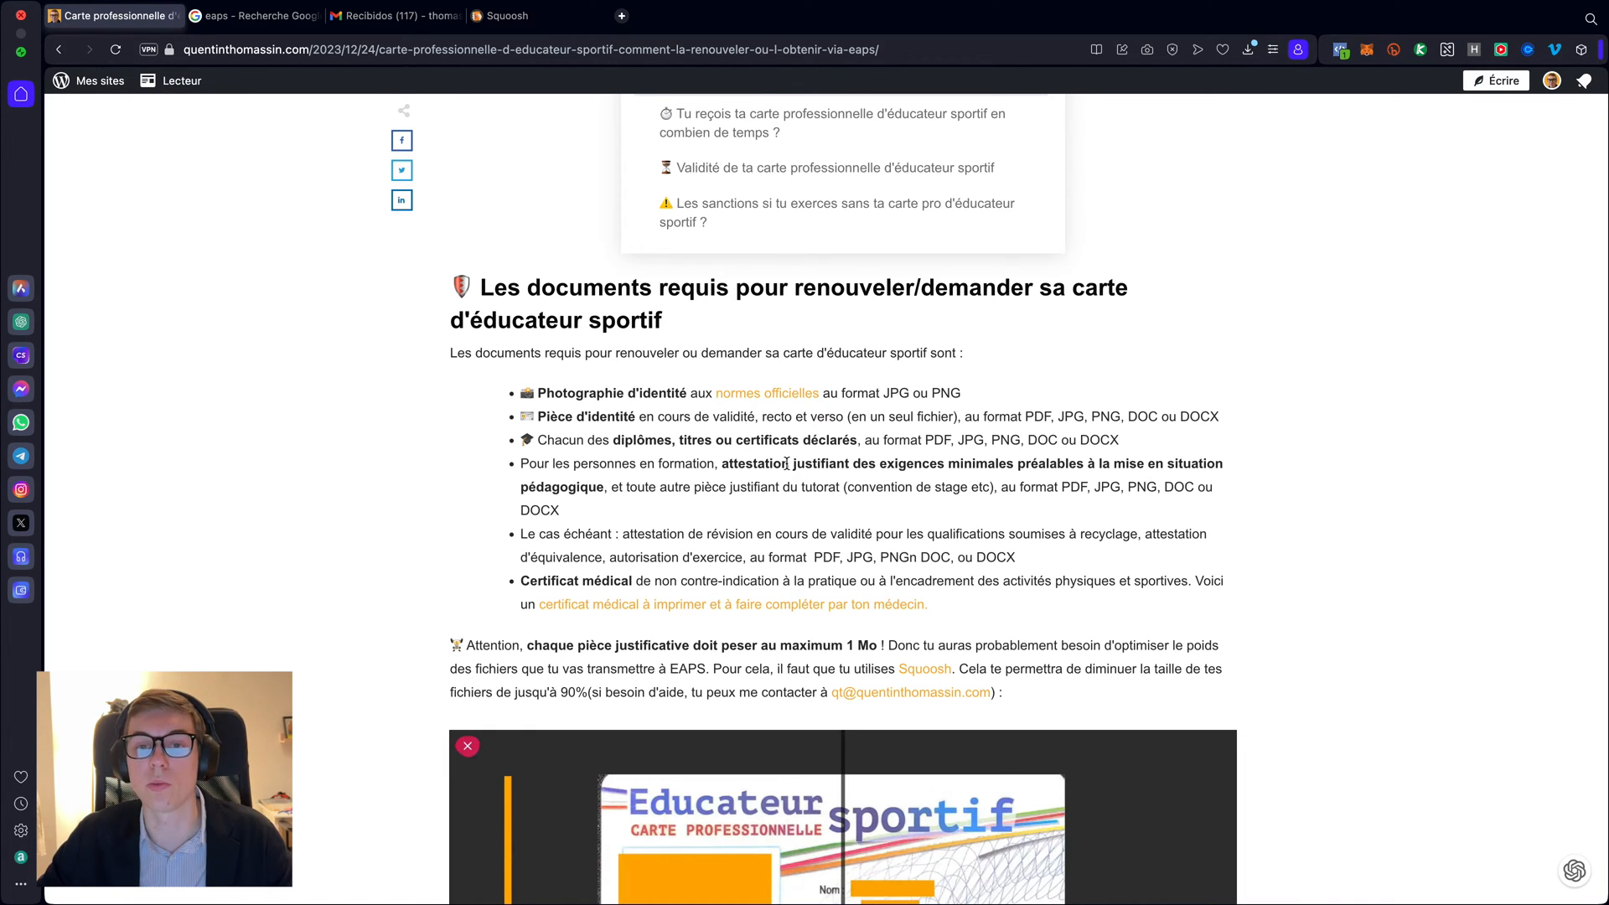
super+click(760, 403)
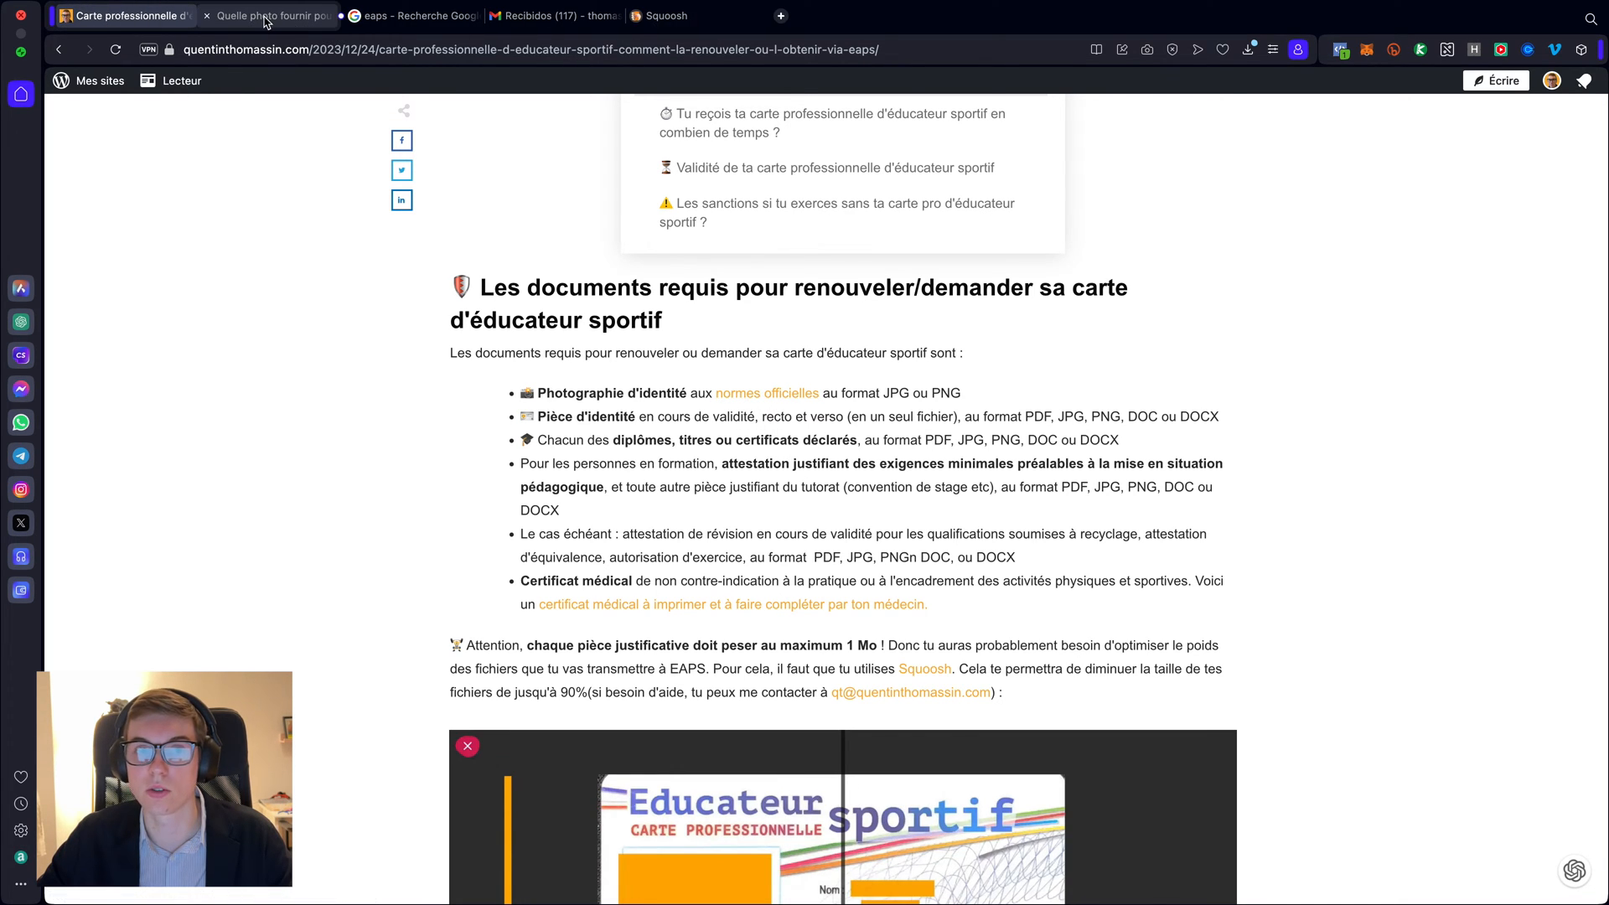
- Read through the service-public.fr 'Quelle photo ?' infographic, then close that tab
click(331, 17)
scroll(578, 547, down, 2)
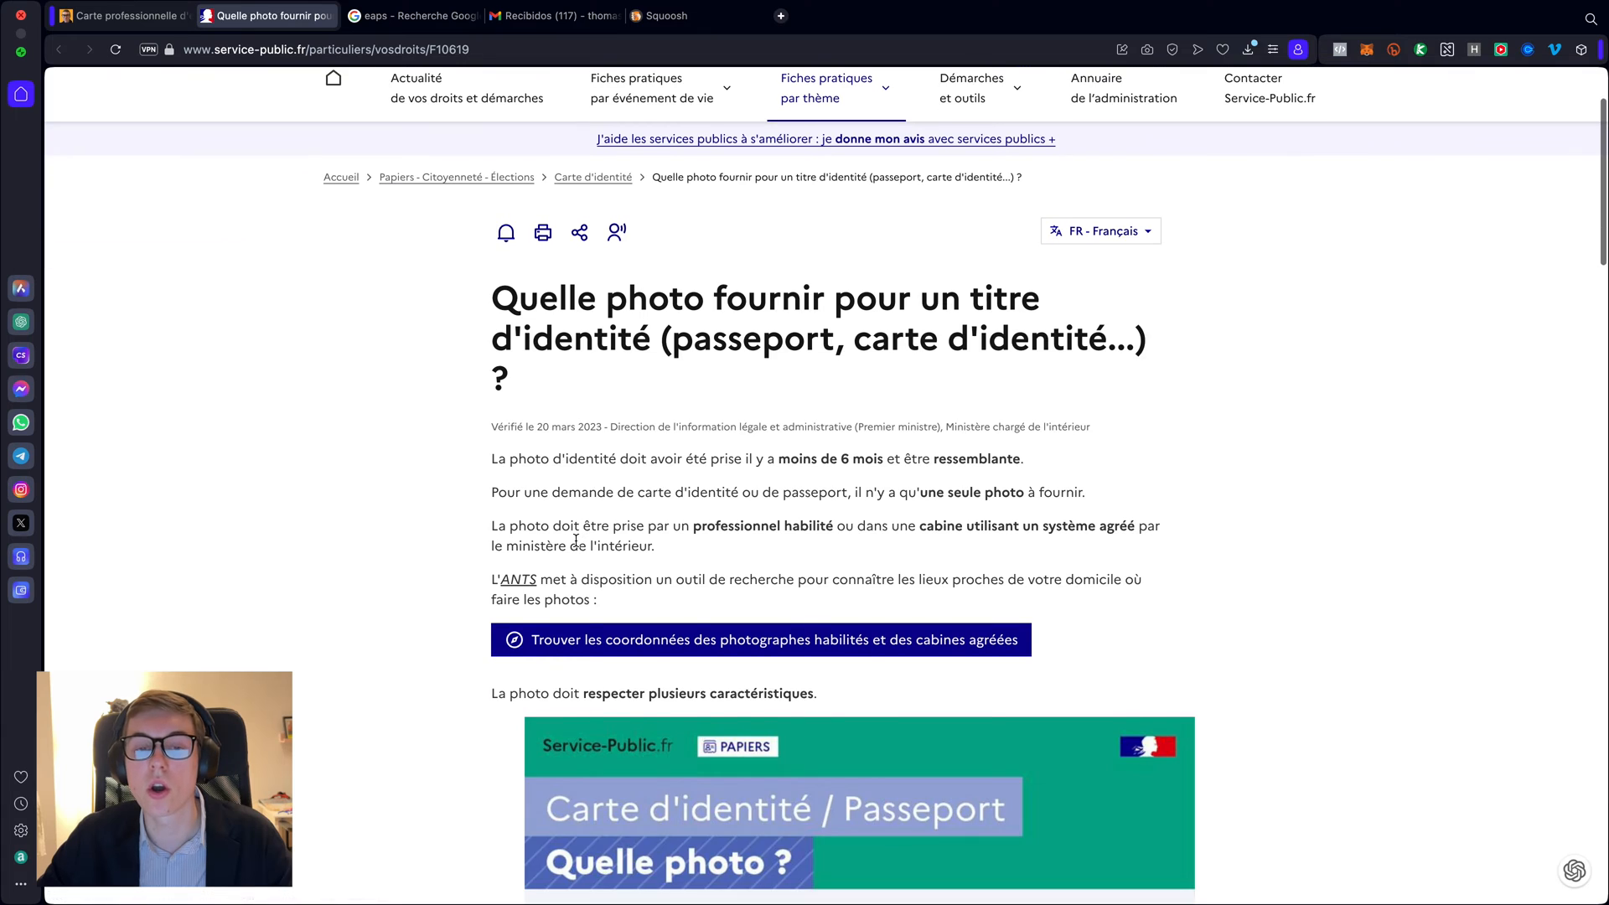
scroll(576, 540, down, 1)
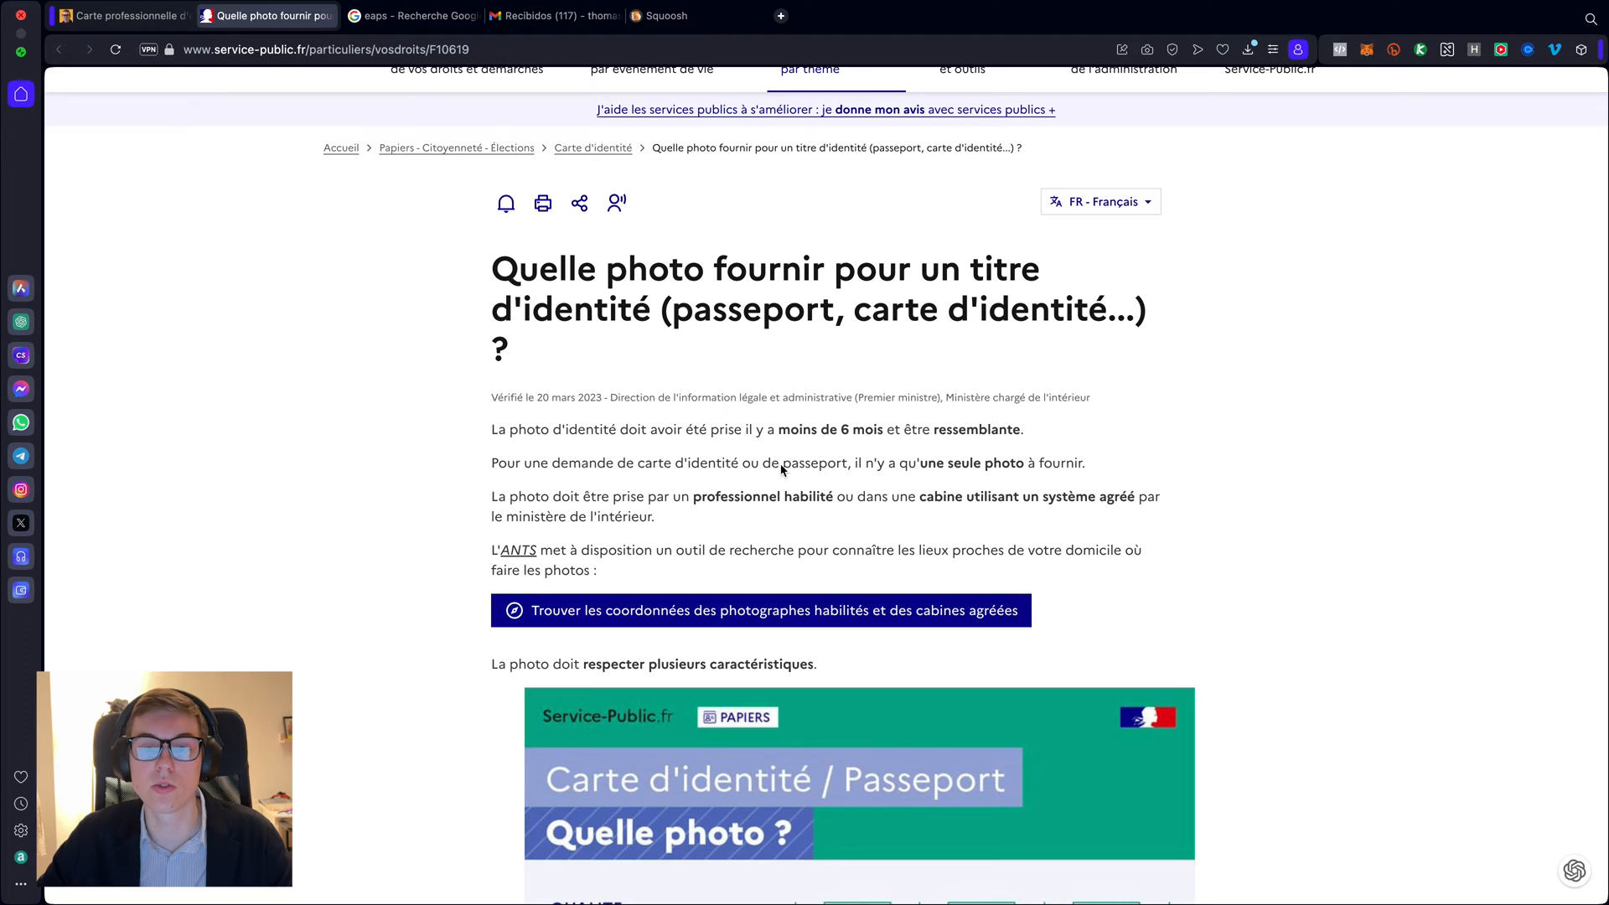
scroll(828, 544, down, 1)
scroll(829, 544, down, 7)
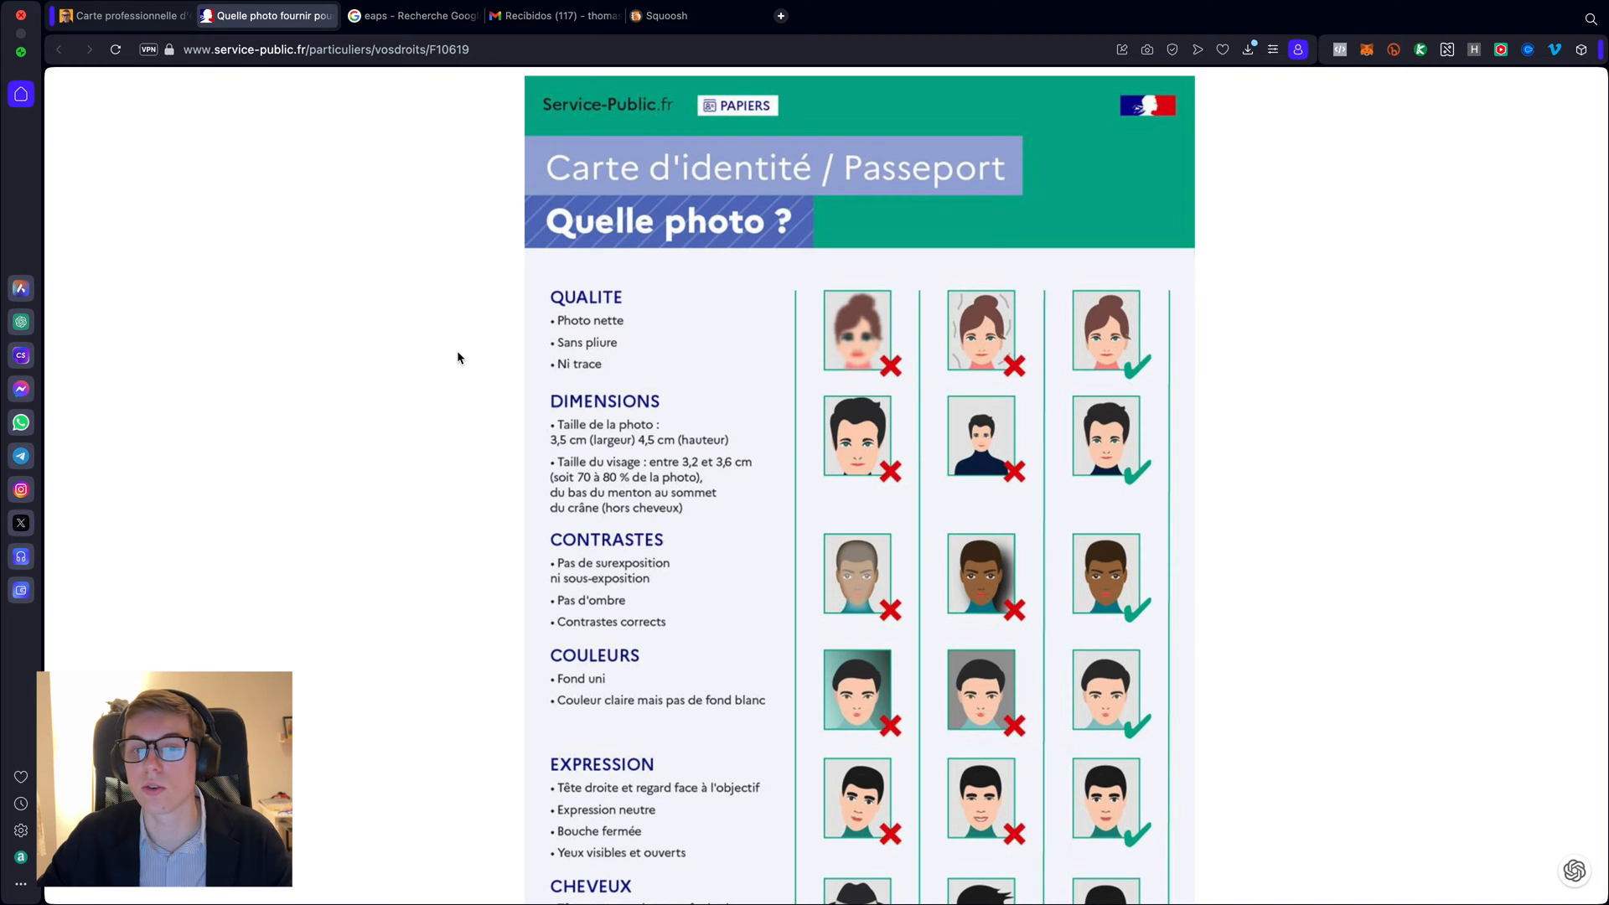
click(207, 16)
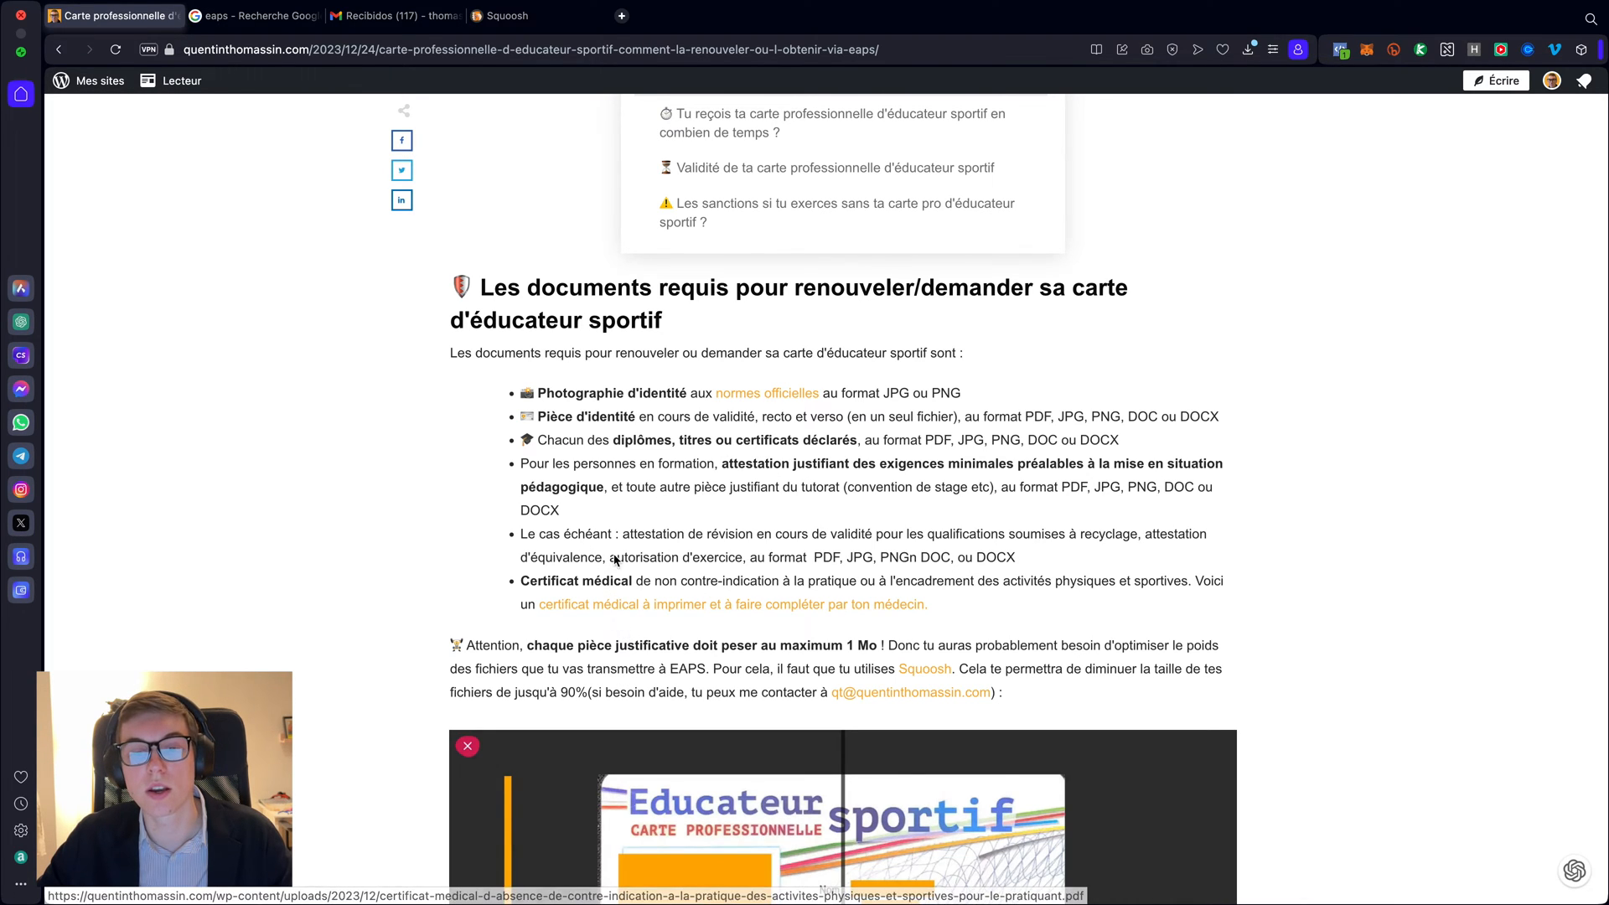
- Open the 'certificat médical à imprimer' PDF and look over the Annexe I model certificate
click(630, 609)
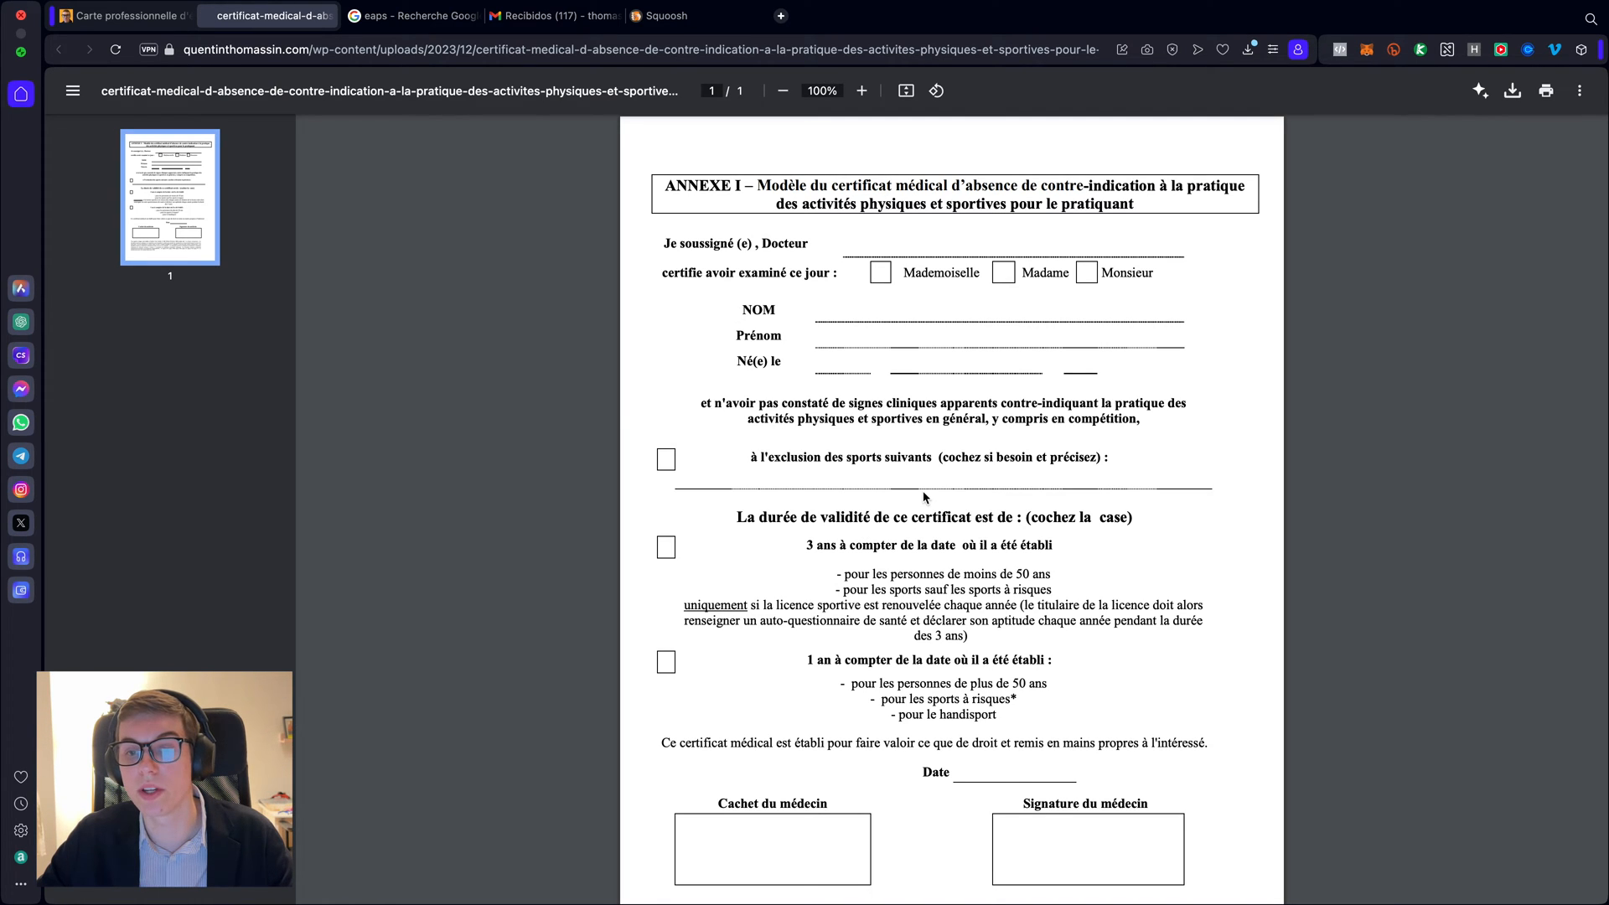
scroll(924, 492, down, 1)
scroll(923, 496, down, 2)
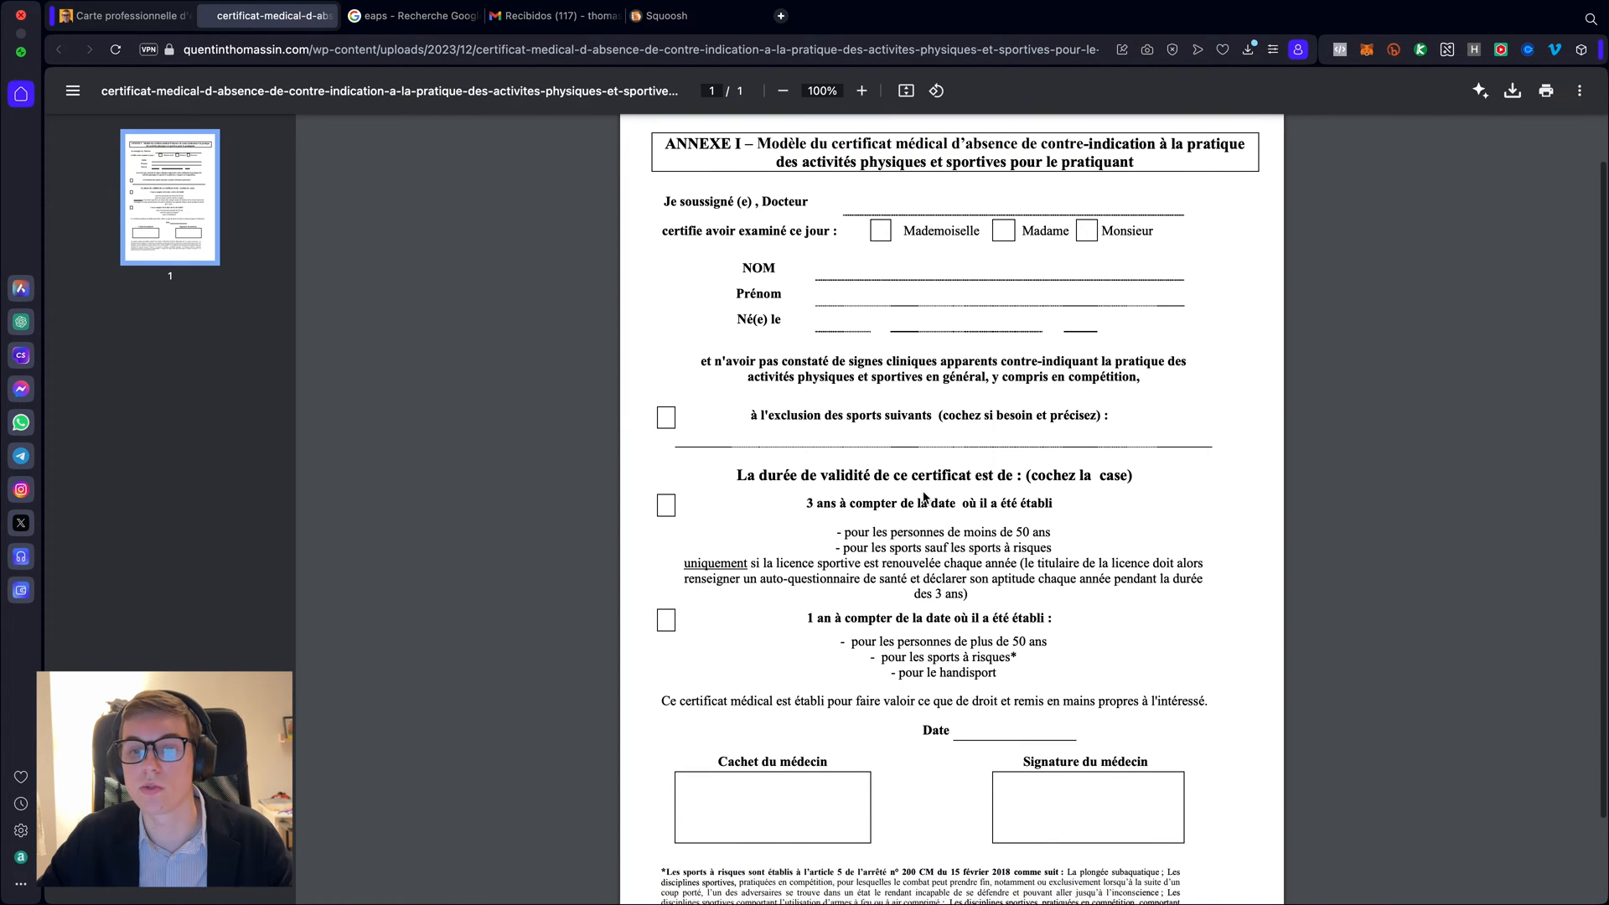
scroll(923, 494, up, 3)
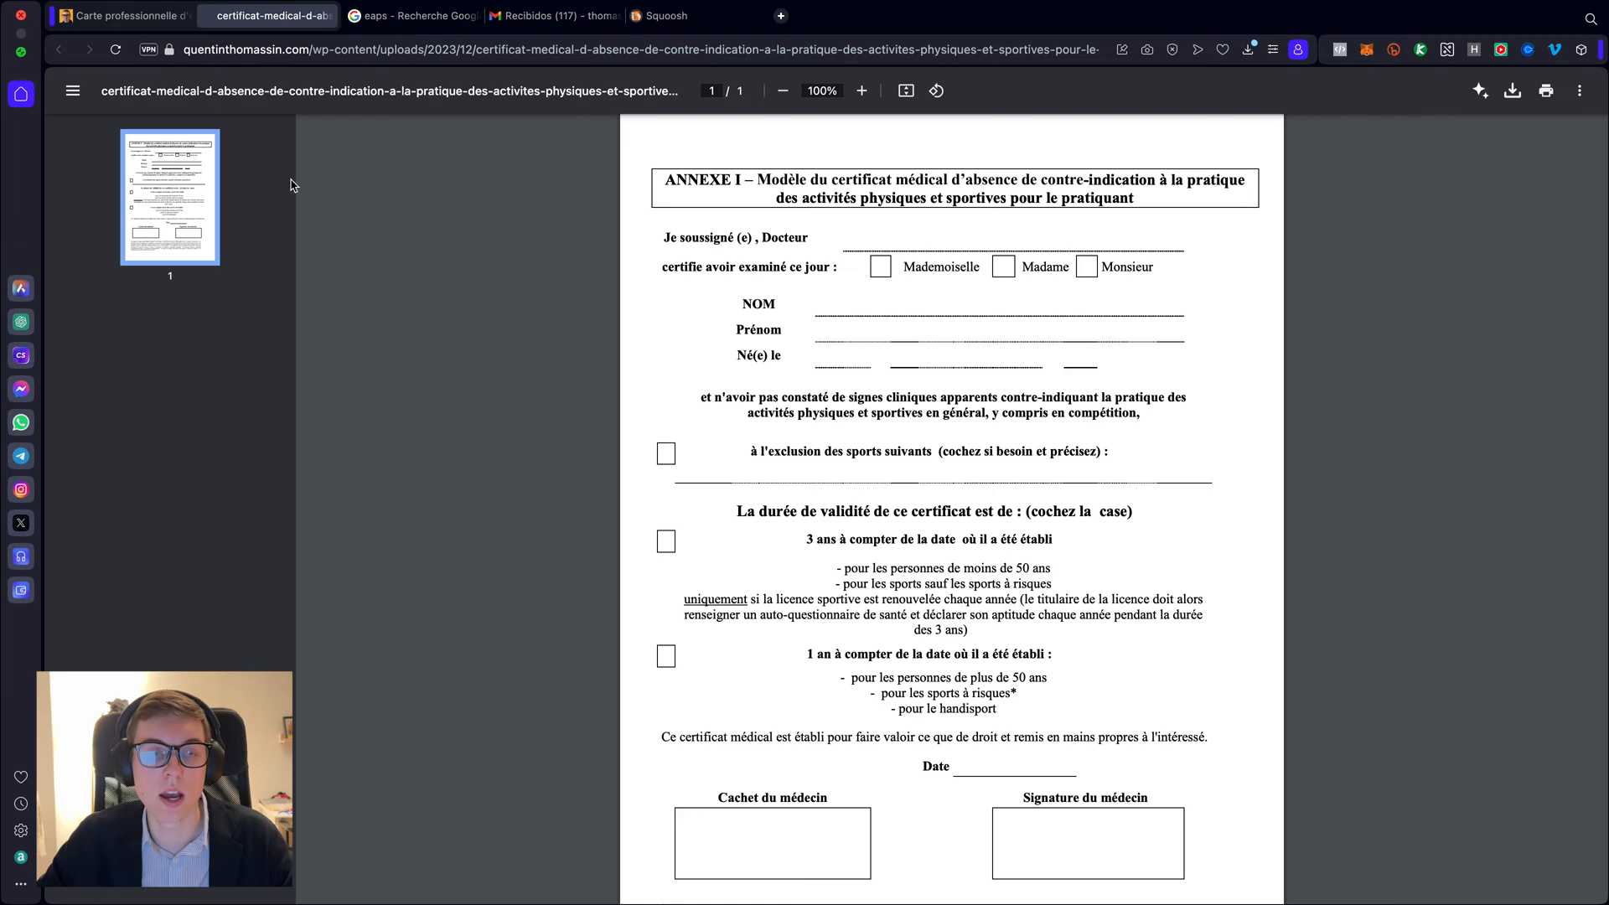
- Close the certificate PDF, note the article's 1 Mo file limit, and return to the Google 'eaps' results
click(214, 23)
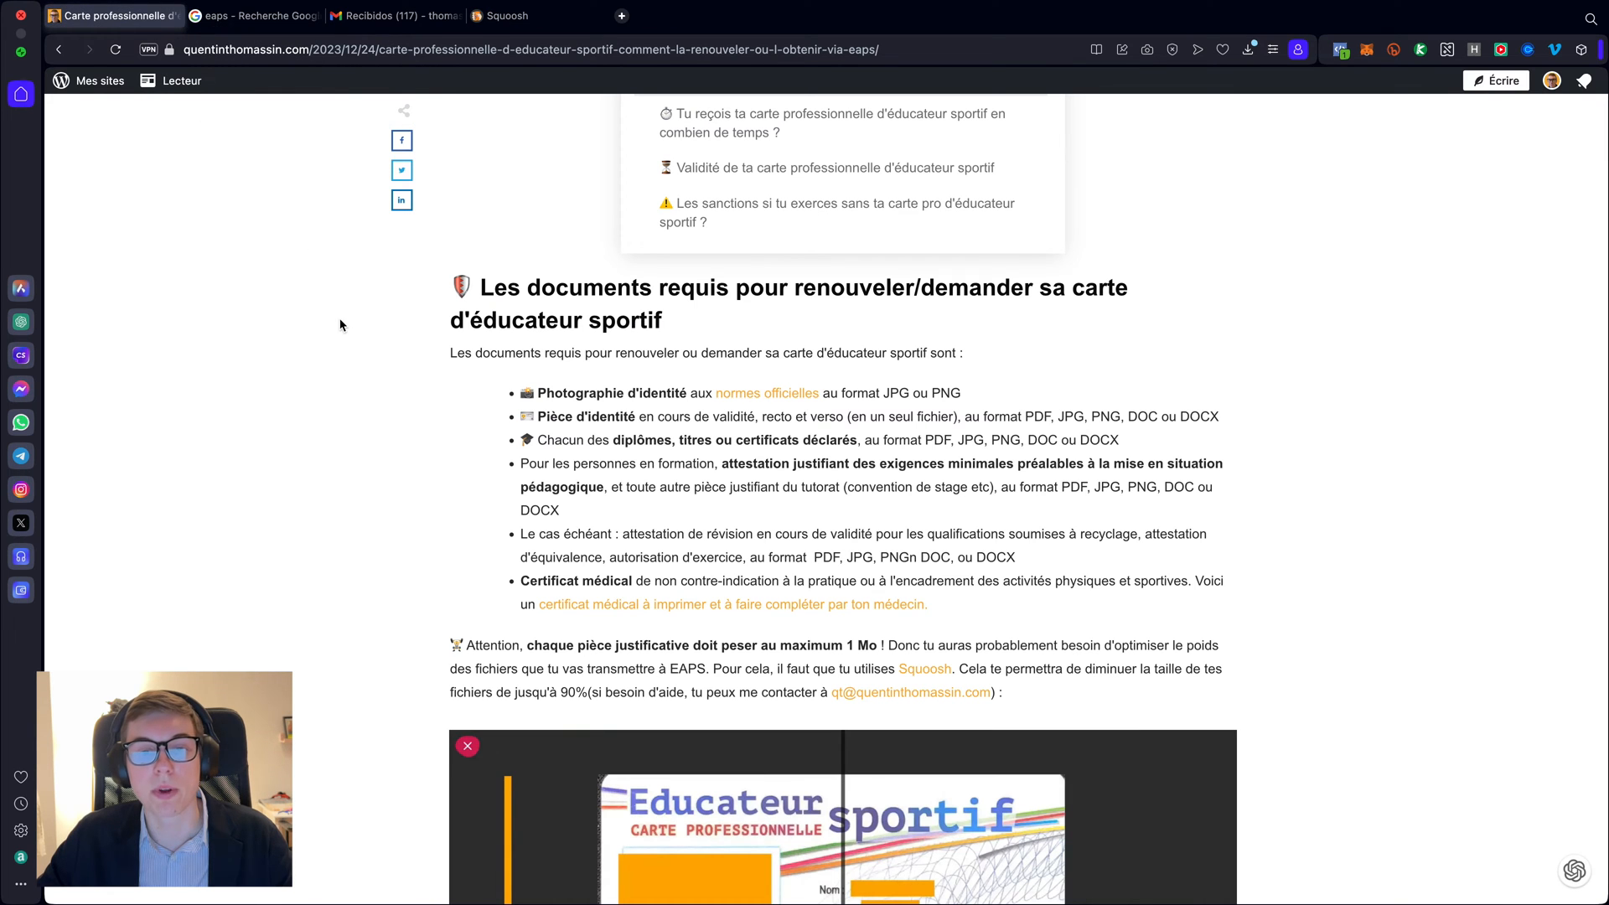
scroll(598, 565, down, 1)
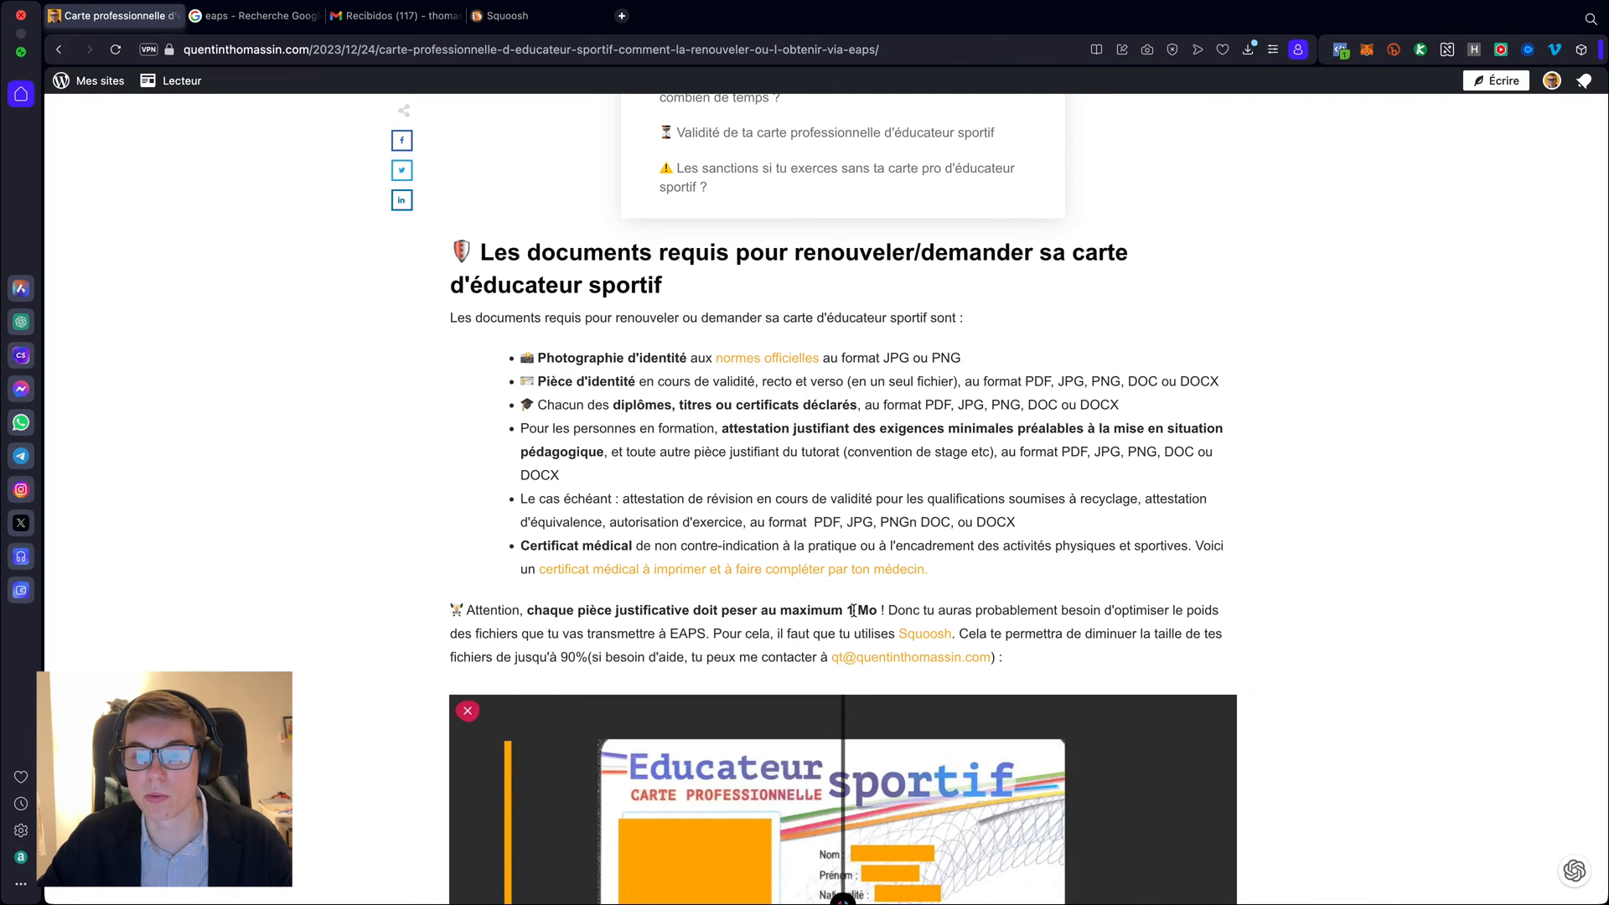
drag(845, 610, 876, 609)
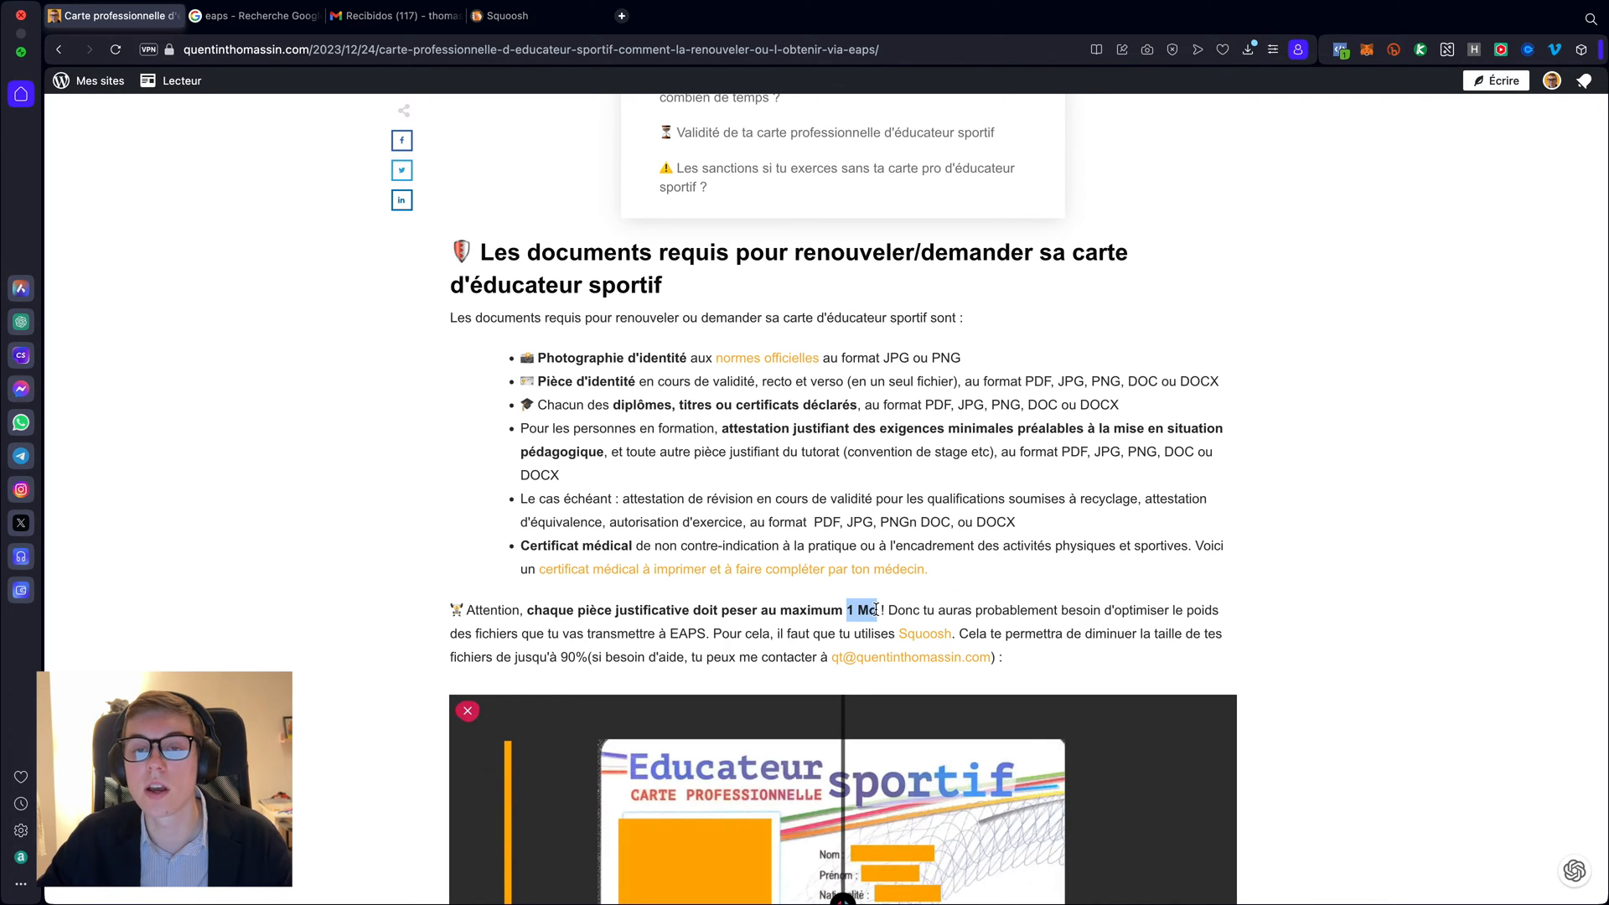
click(823, 518)
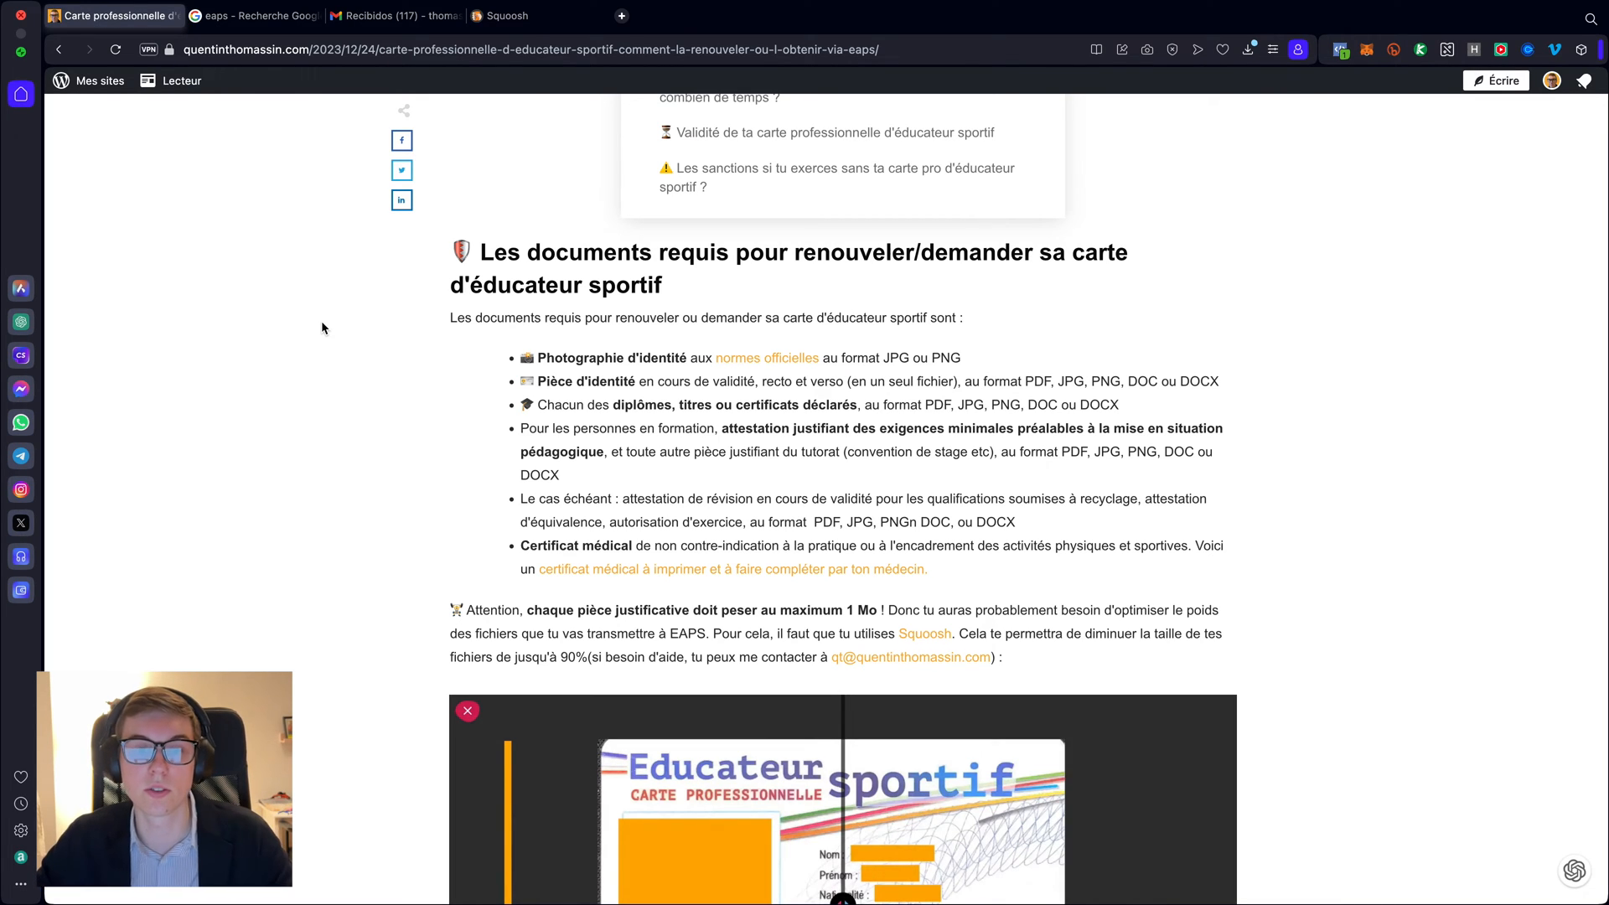
click(257, 23)
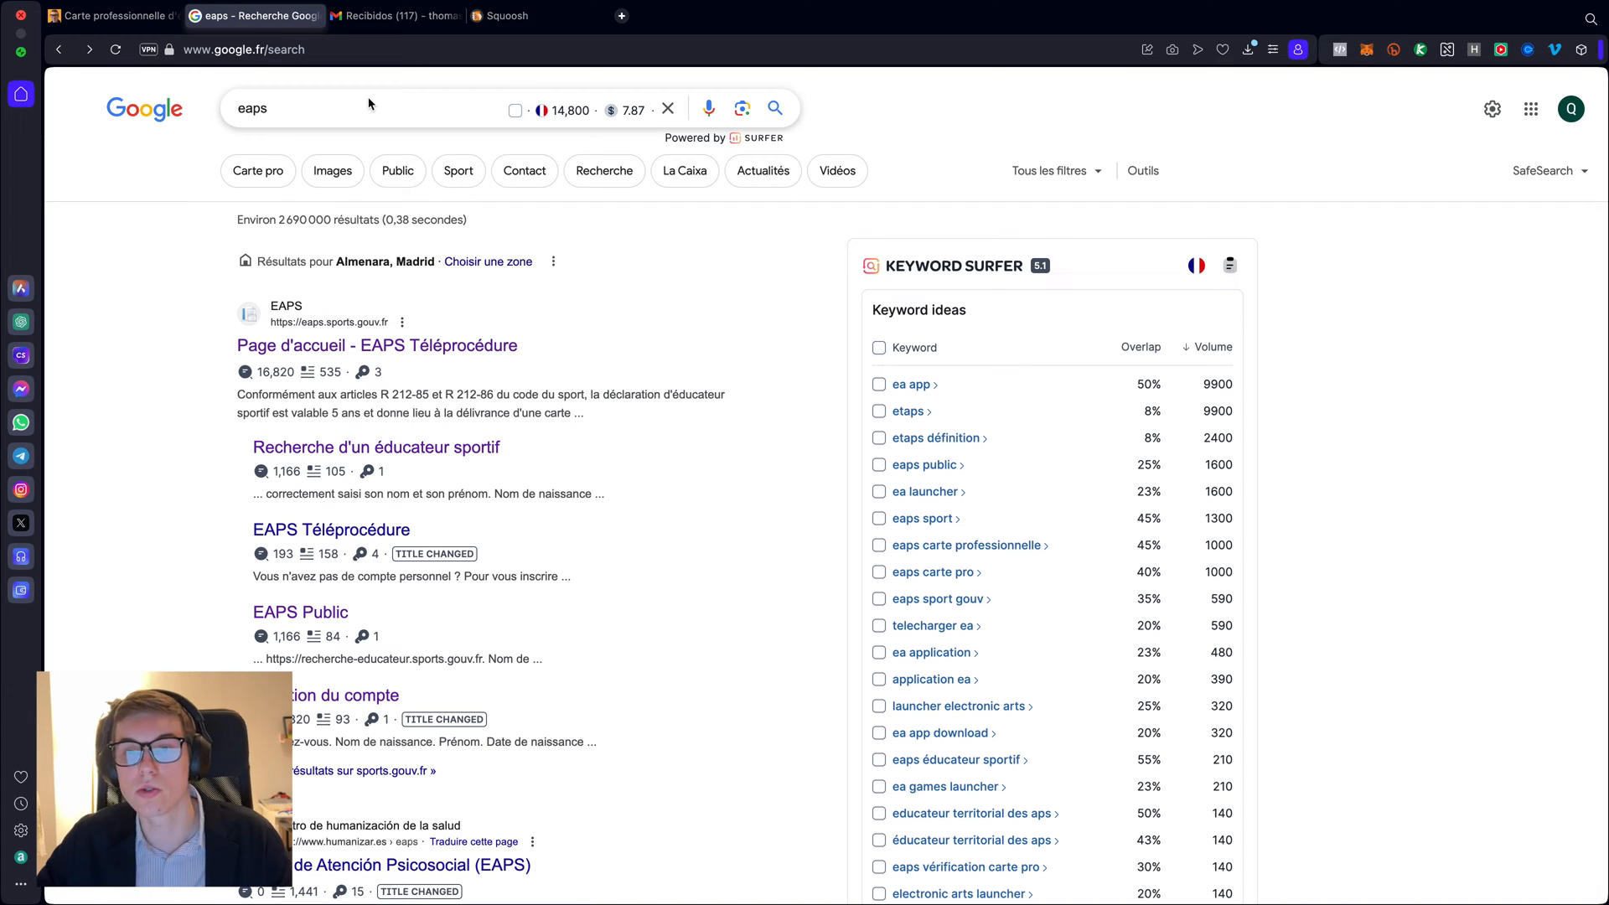
- Search Google for 'eaps éducateur sportif' and open the 'Page d'accueil - EAPS Téléprocédure' result
click(300, 108)
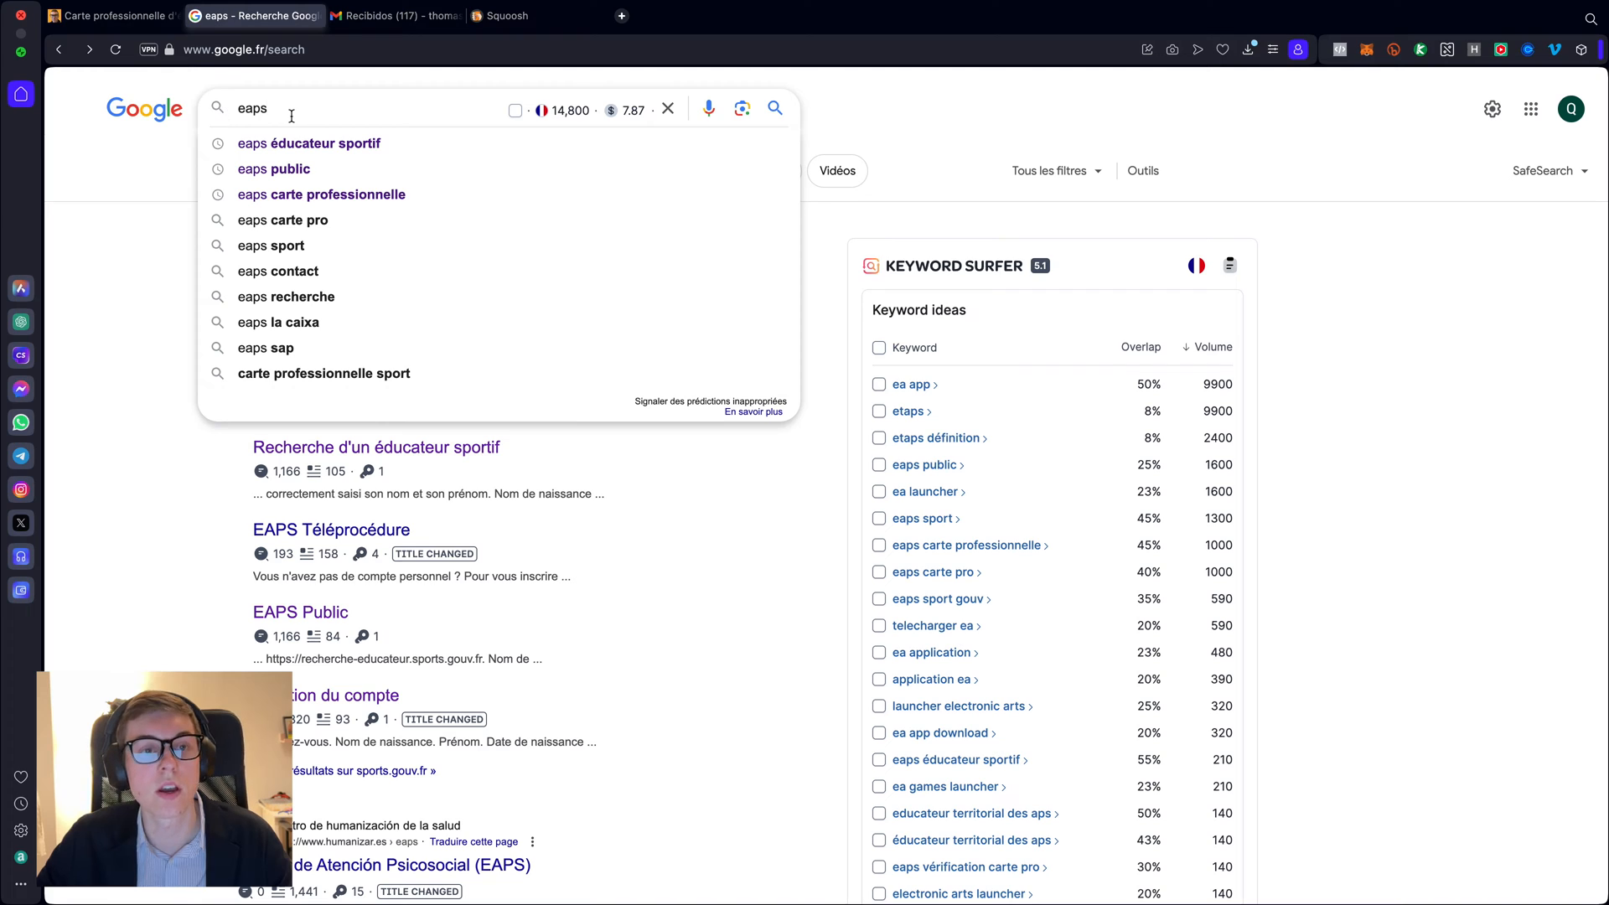
click(293, 143)
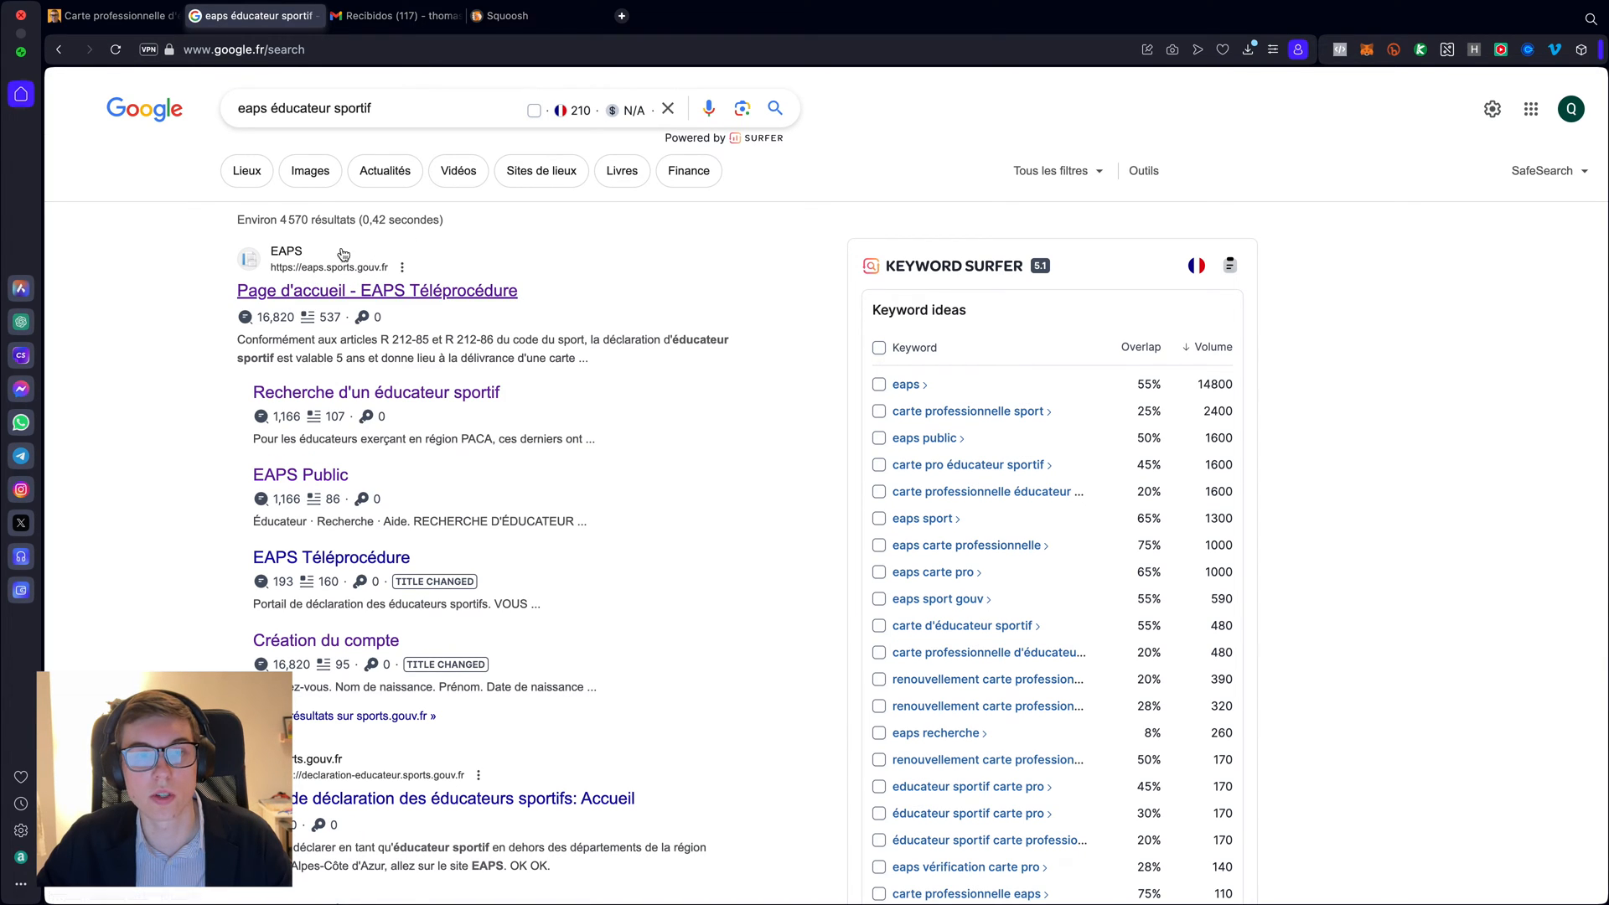
click(341, 293)
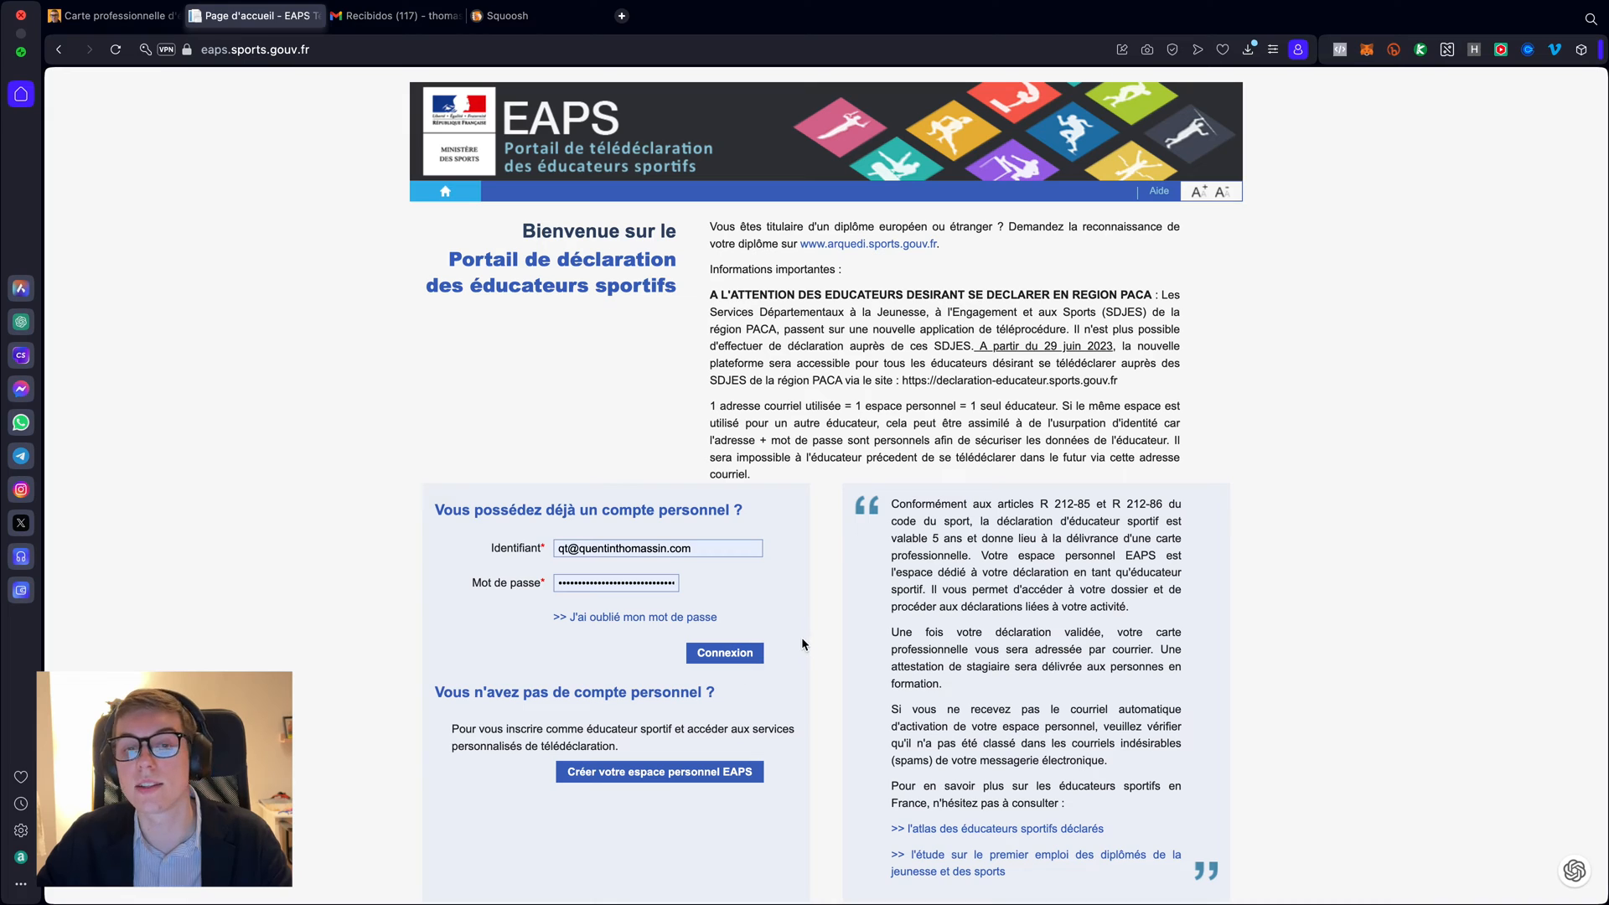
click(612, 548)
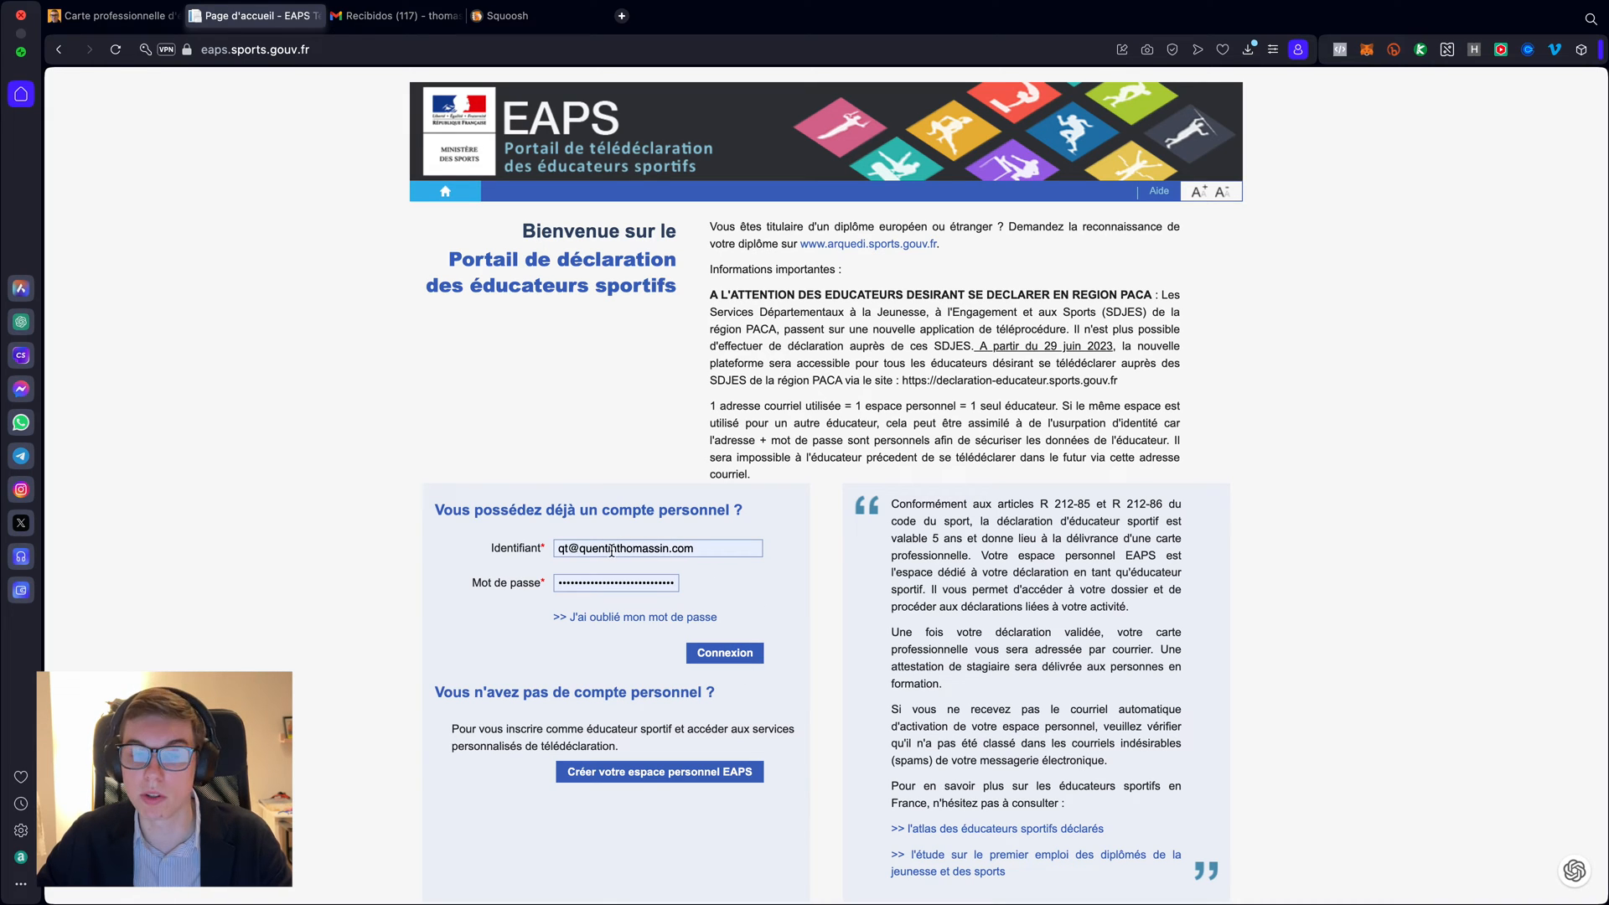
click(603, 584)
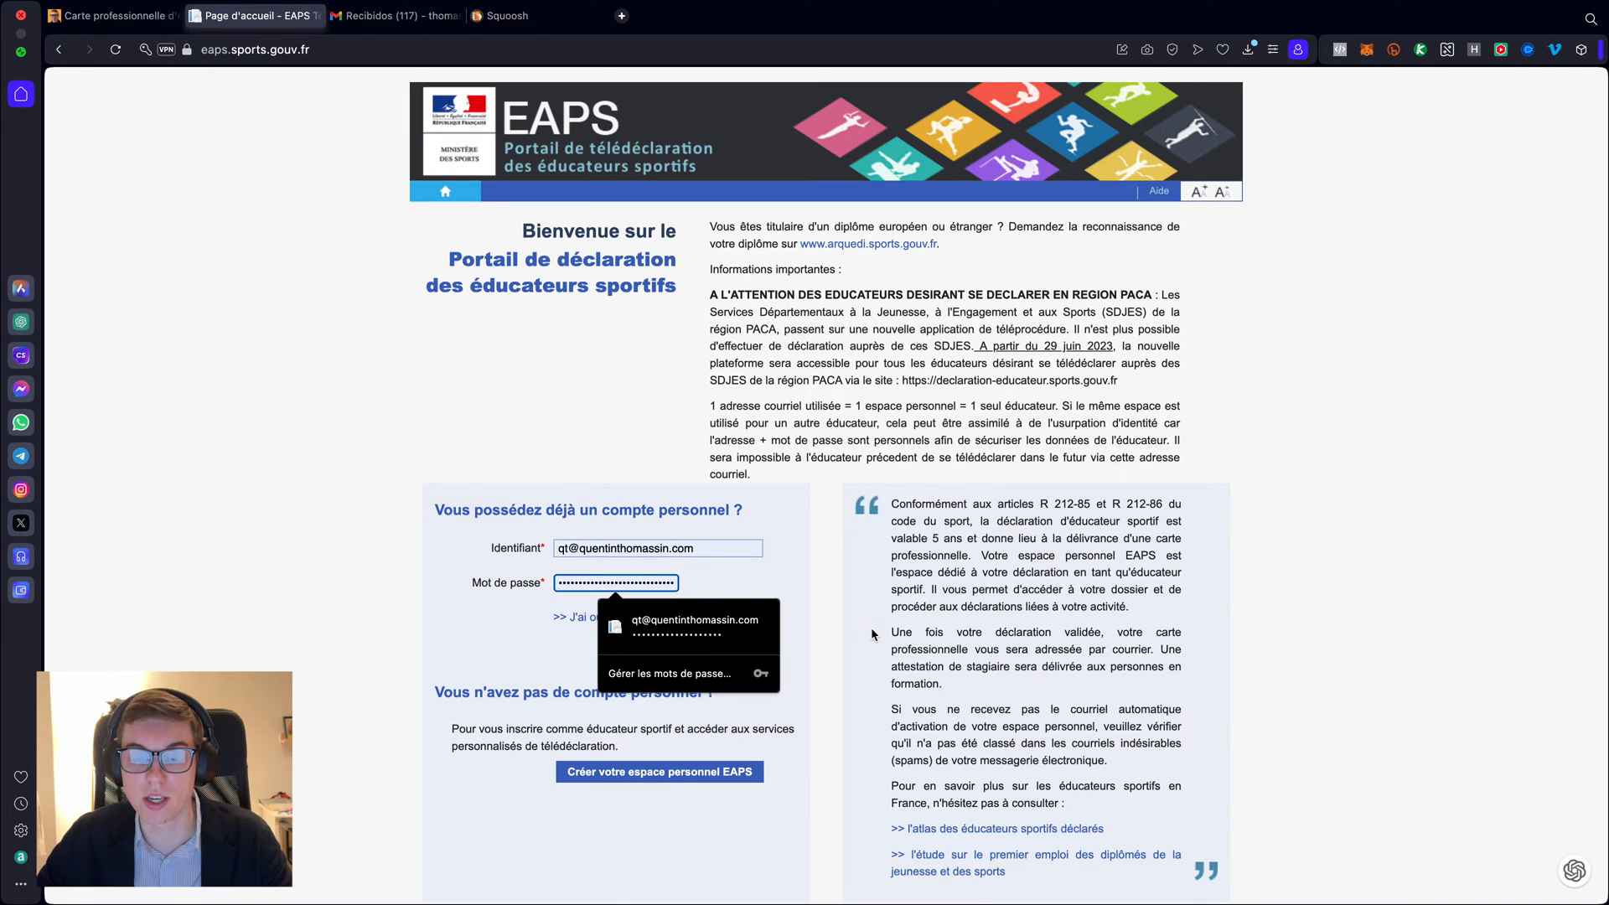
click(819, 622)
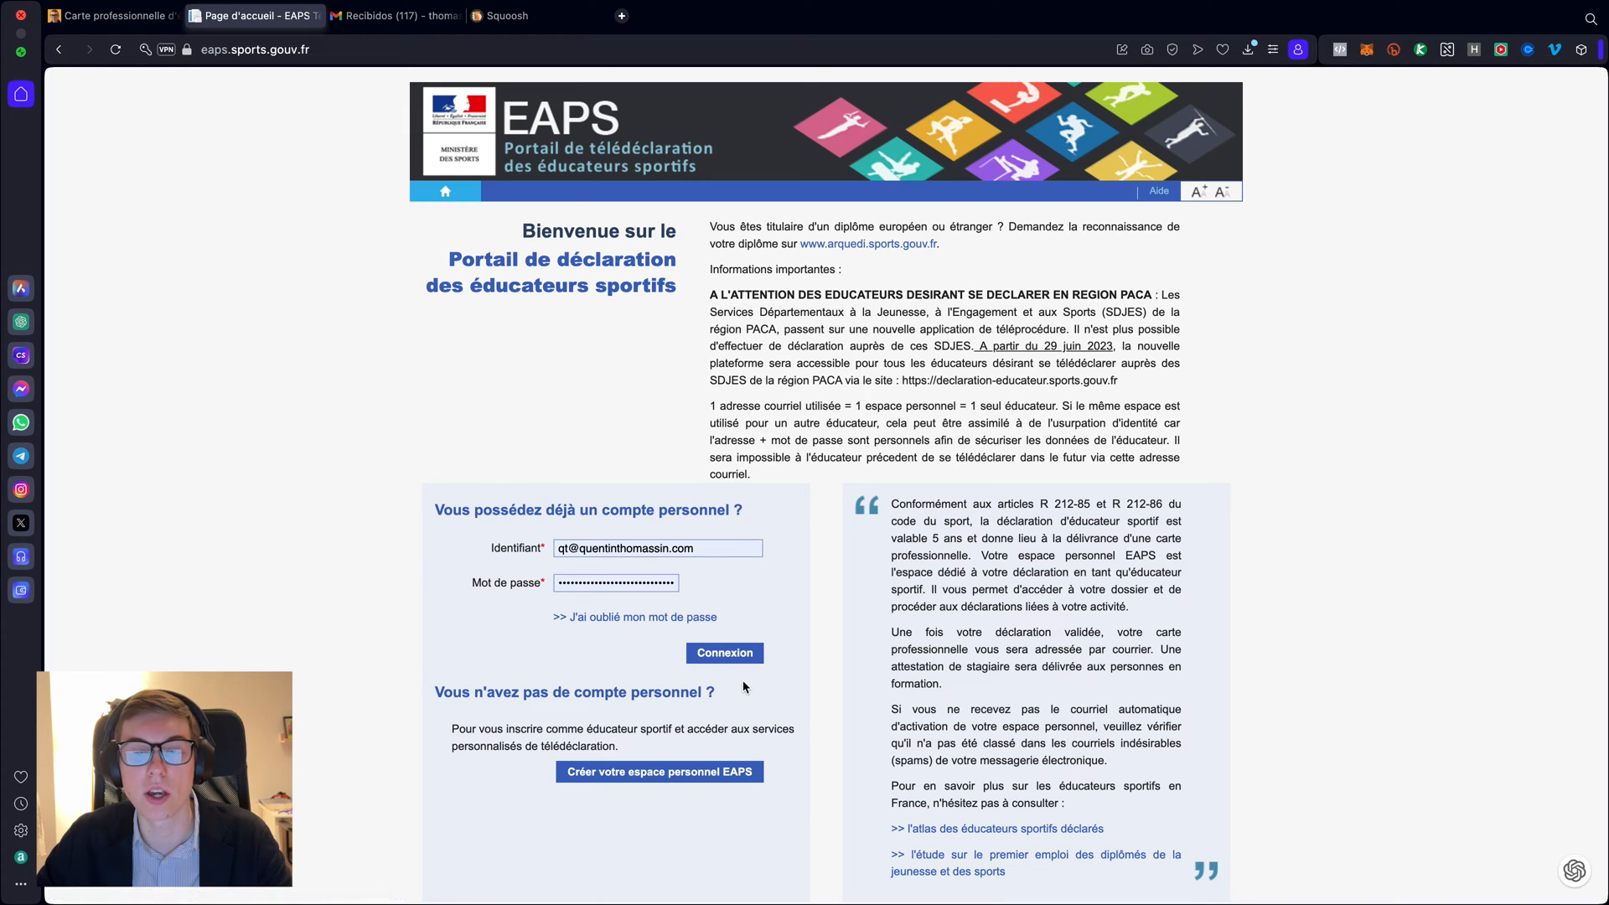
click(650, 620)
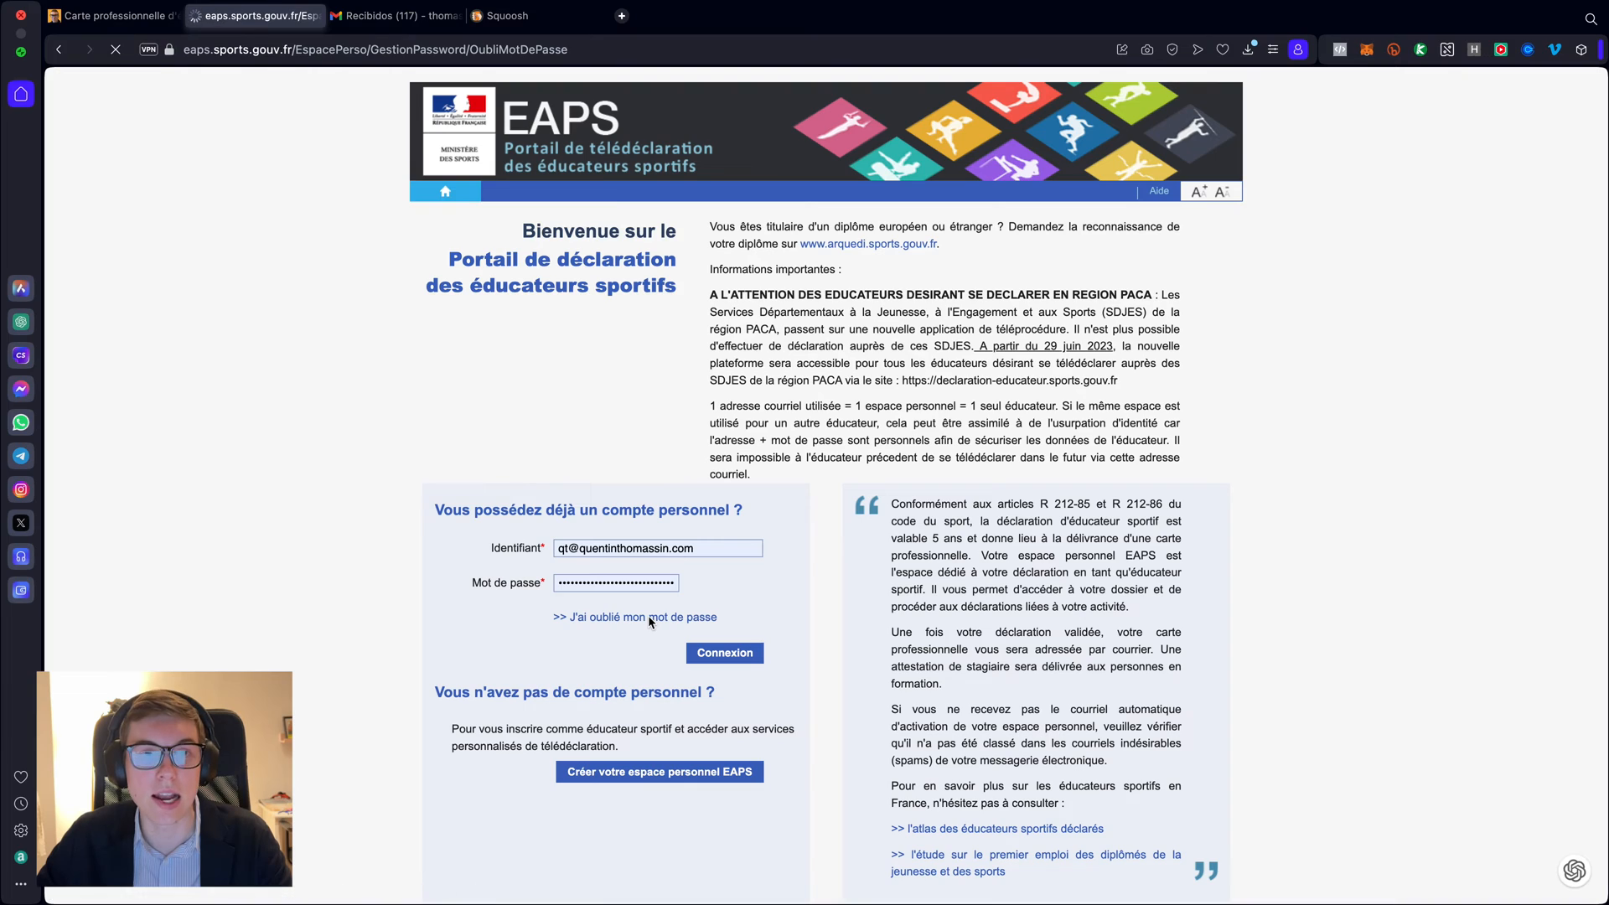
click(668, 300)
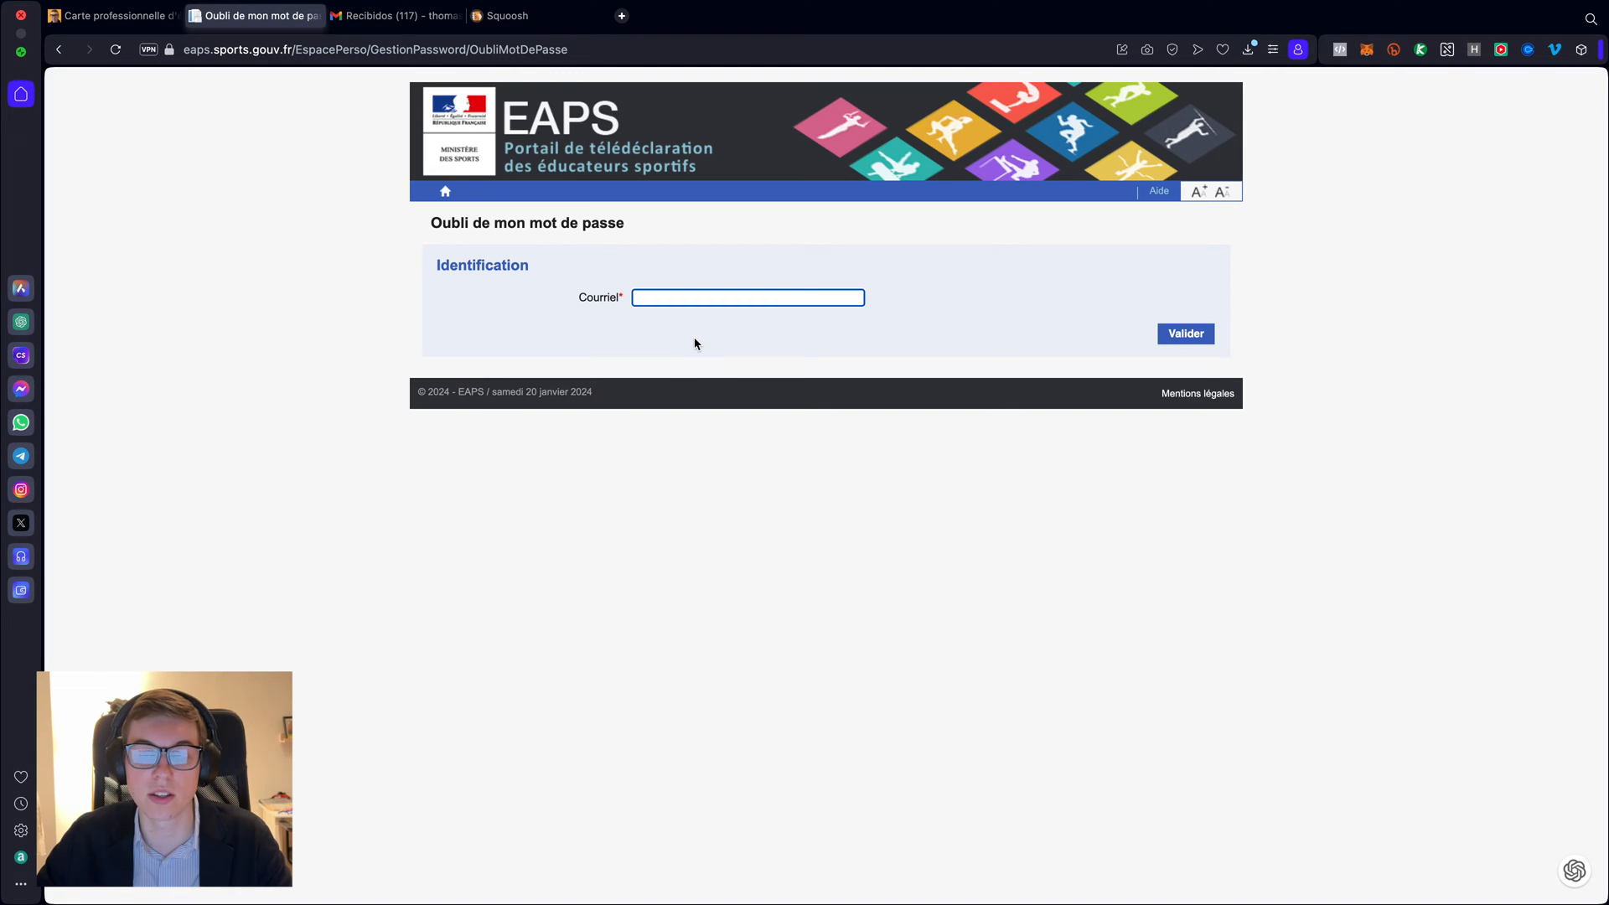
scroll(694, 337, left, 5)
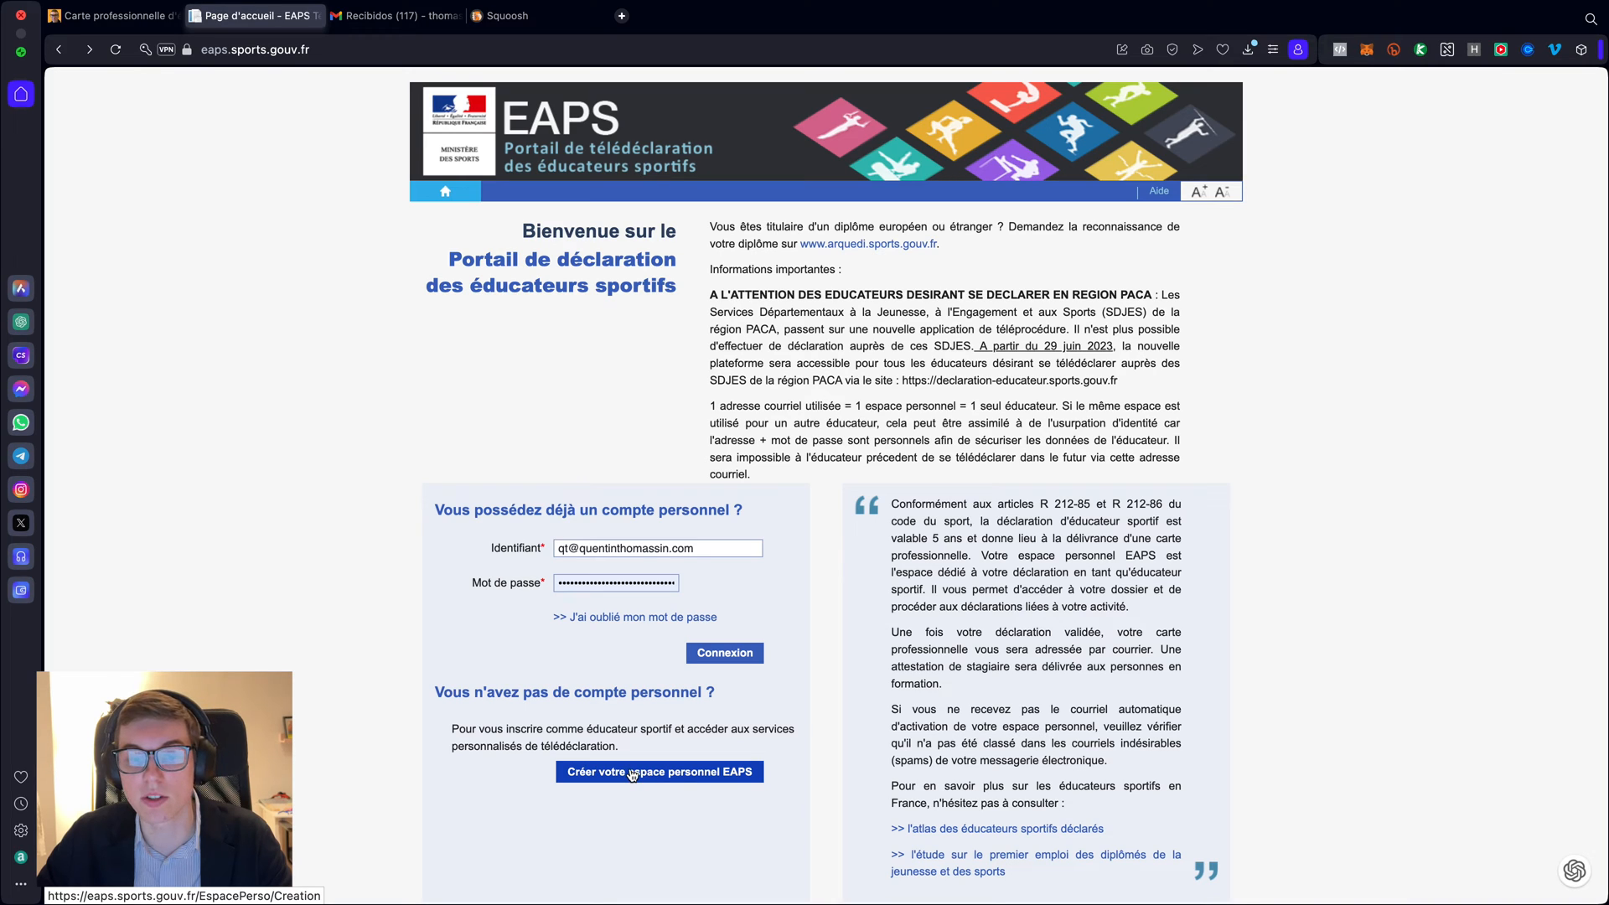
- Open the account creation form and enter birth name, first name and date of birth, leaving the card number blank
click(687, 775)
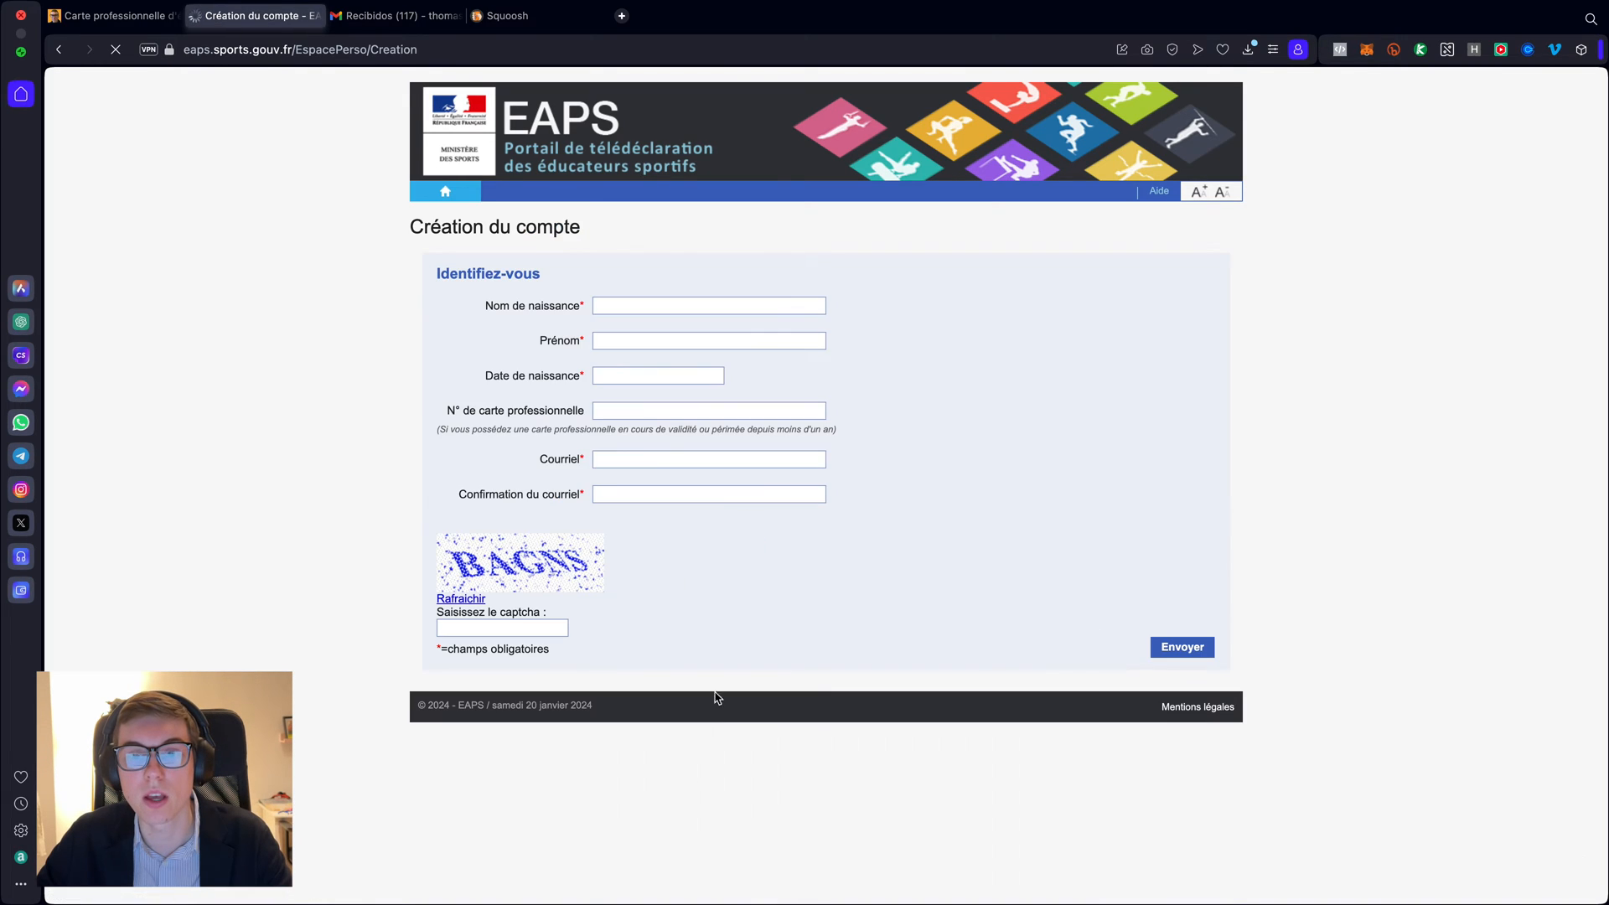
click(640, 310)
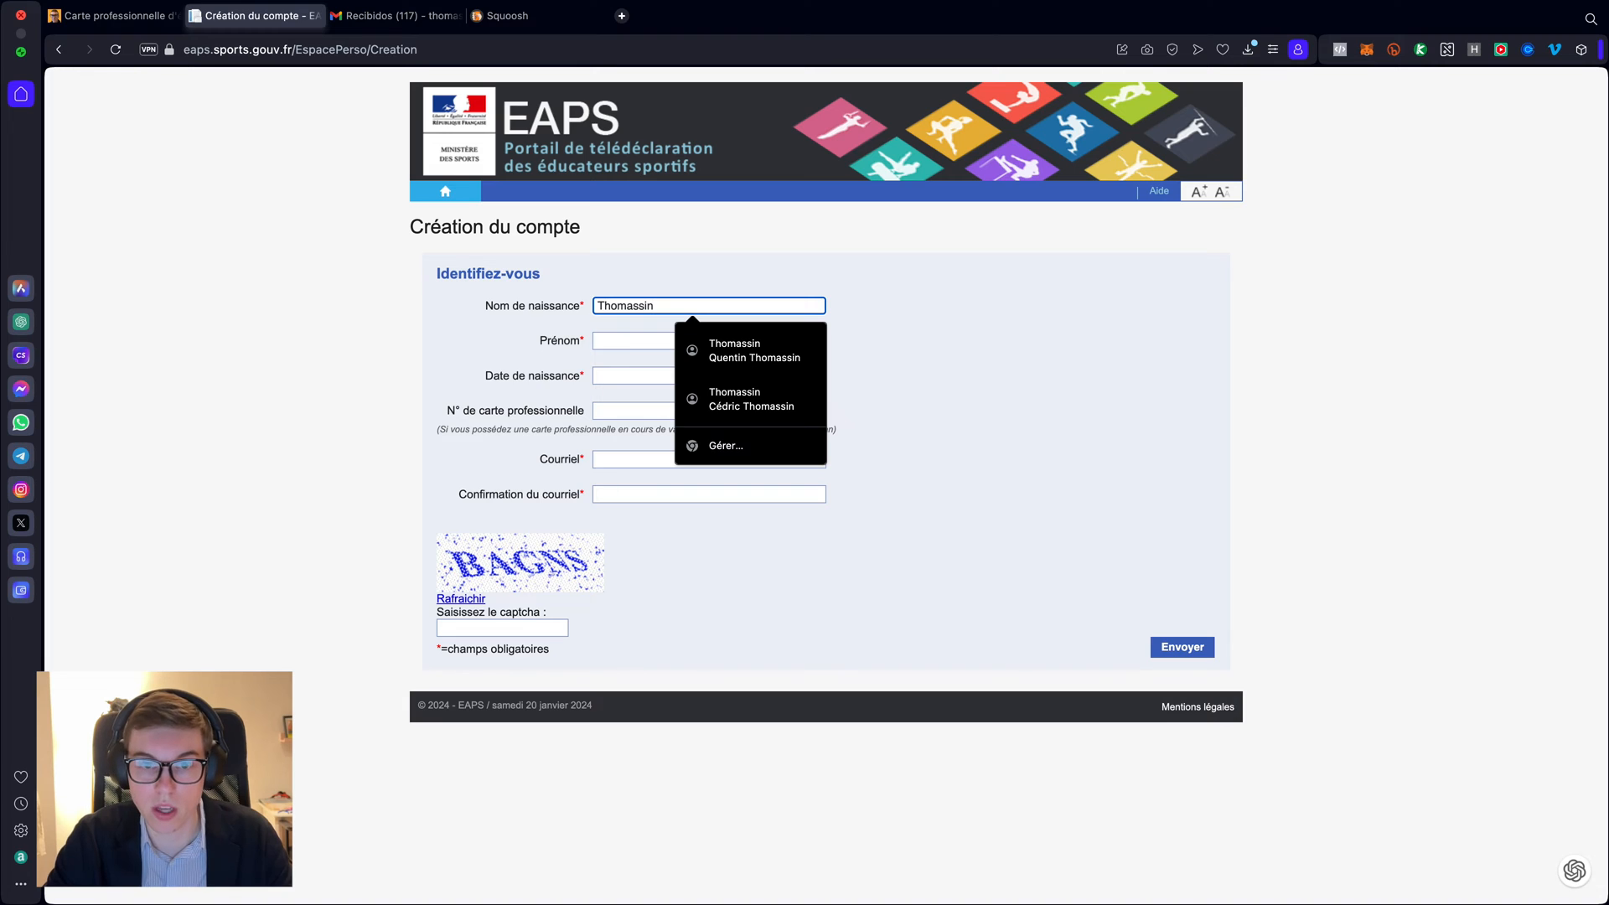
key(Tab)
key(Tab)
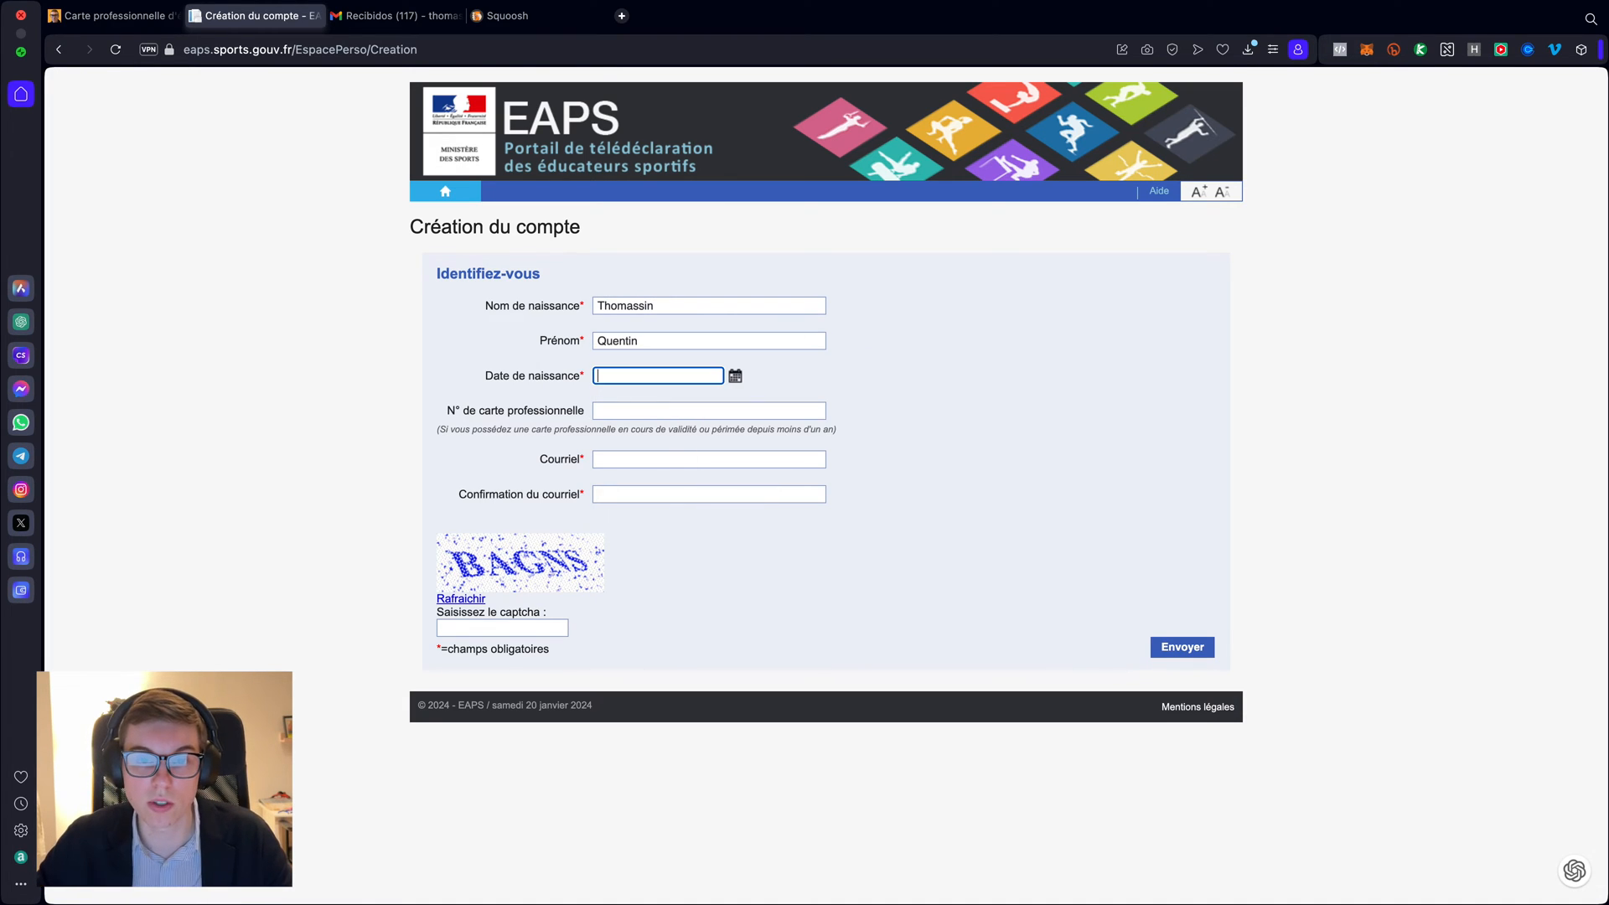
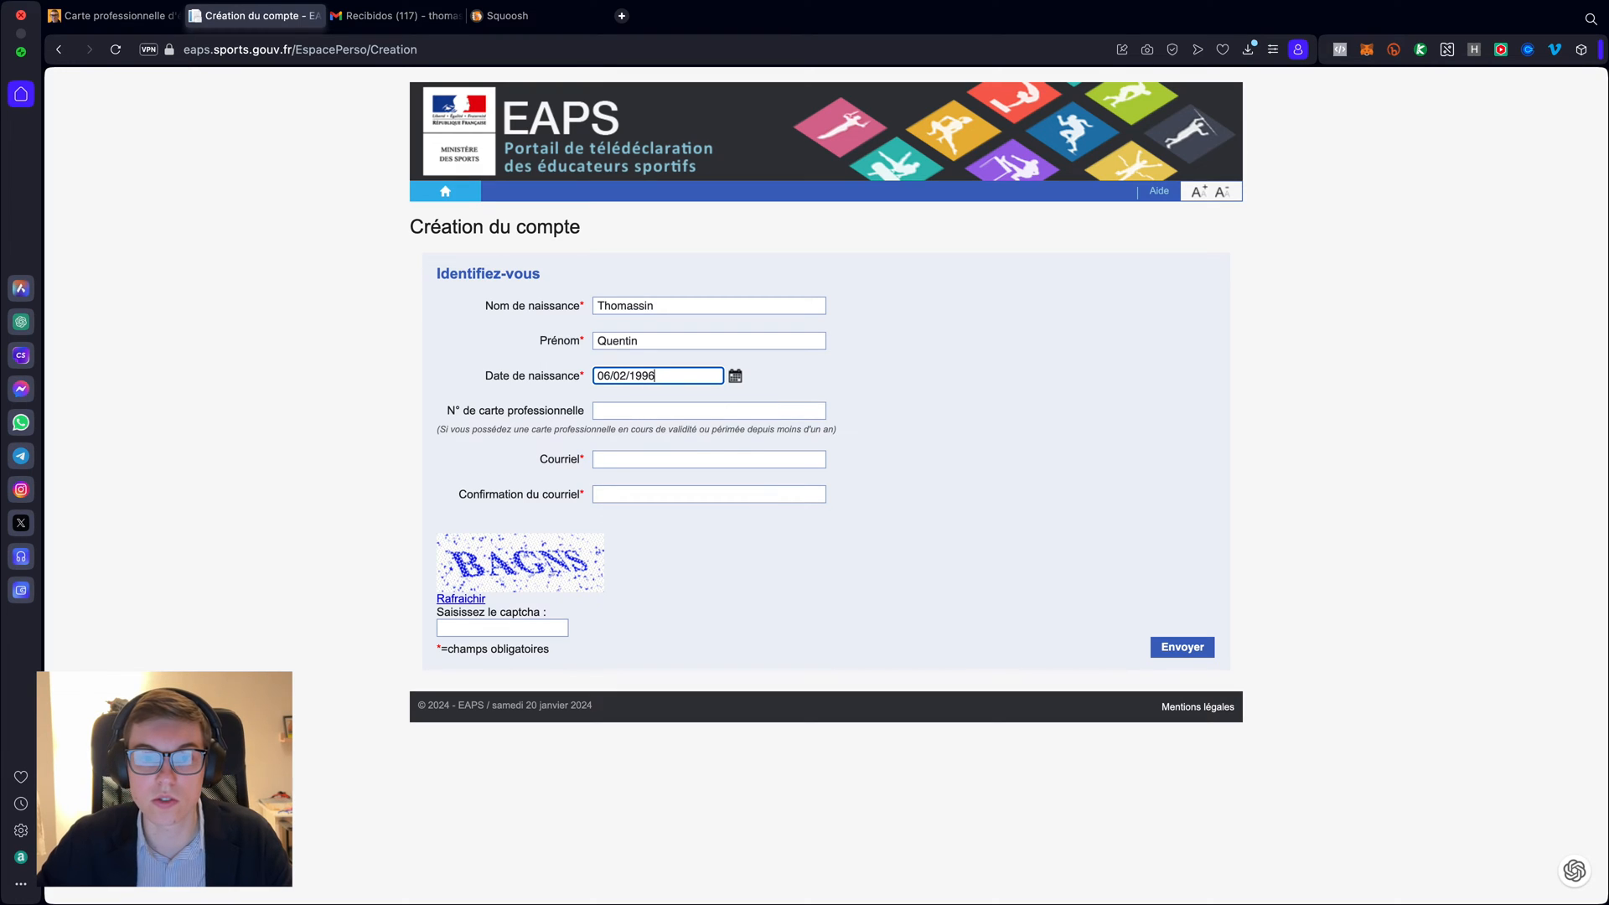
click(621, 410)
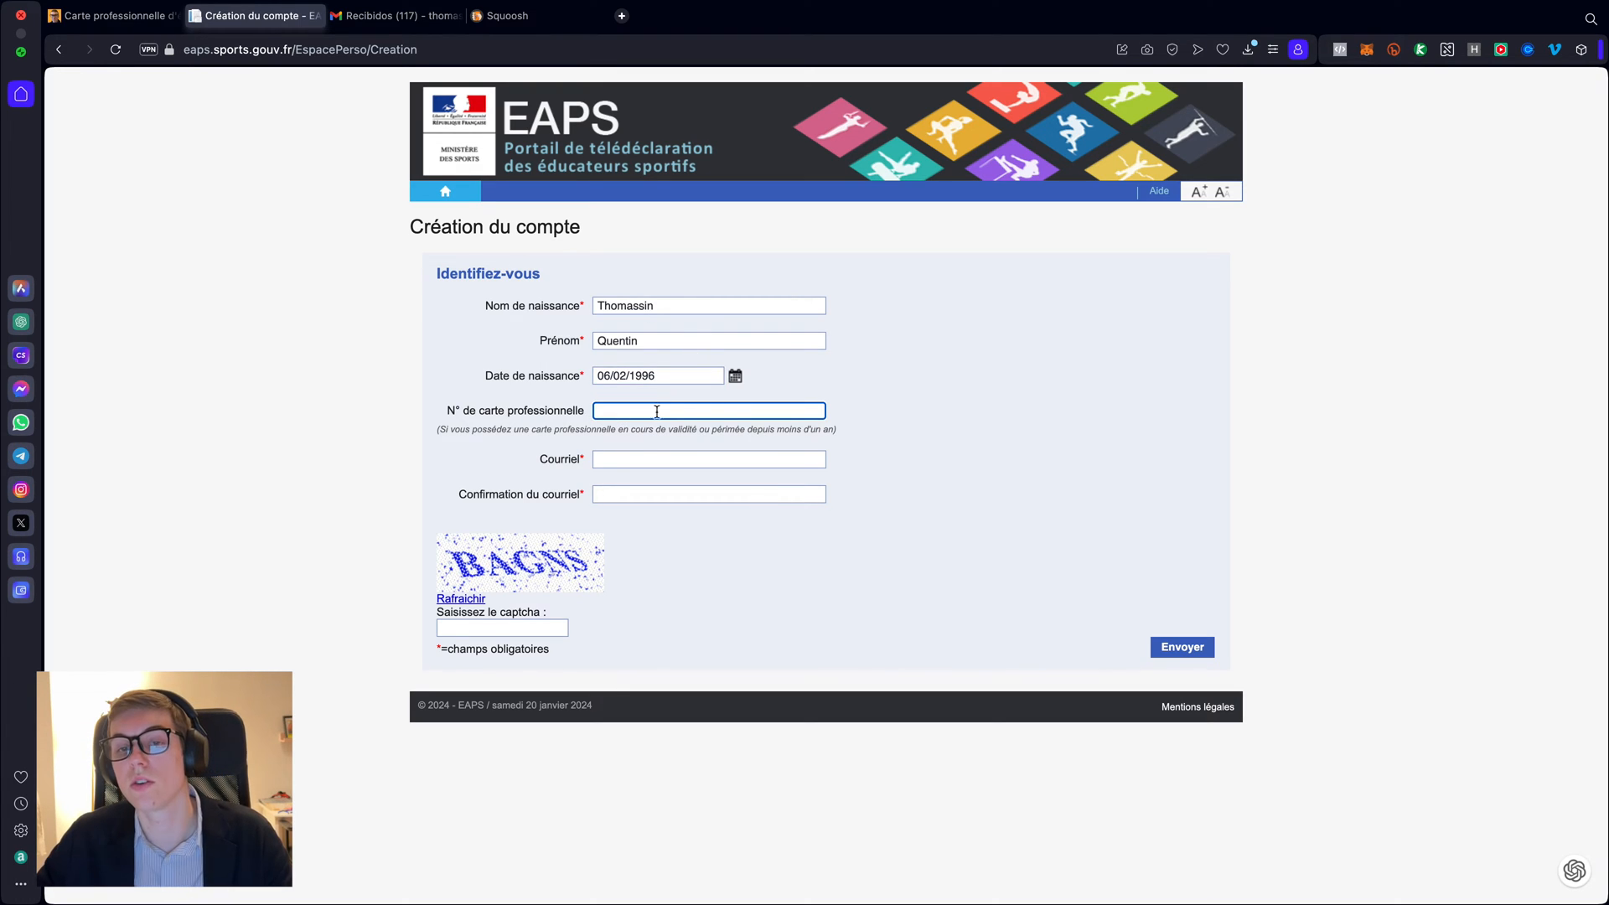
click(852, 418)
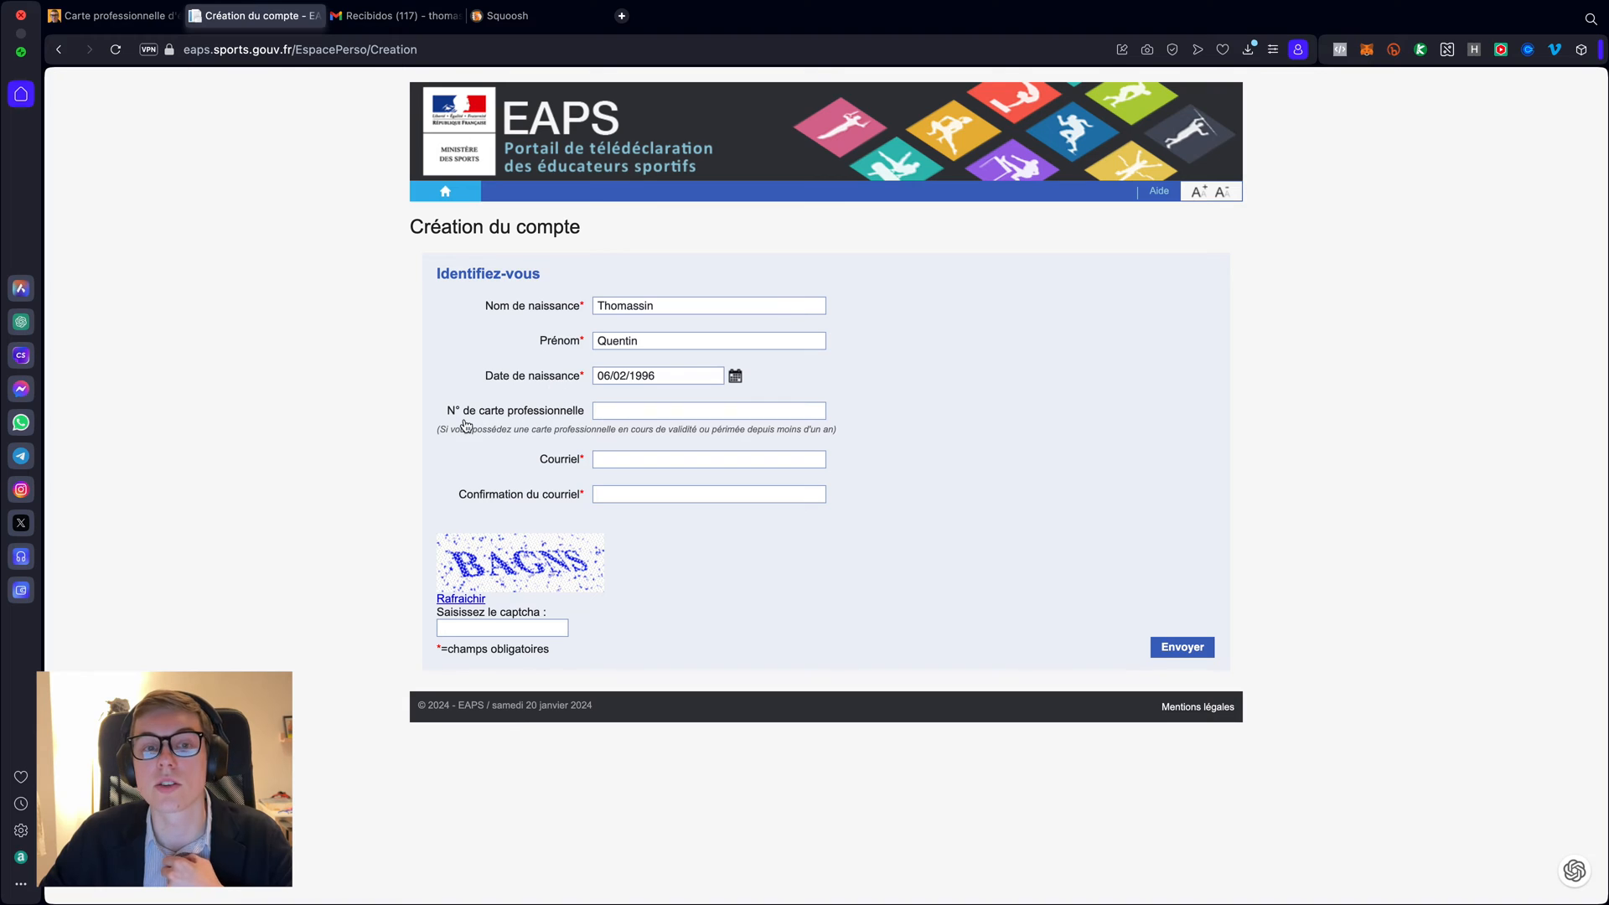
click(613, 410)
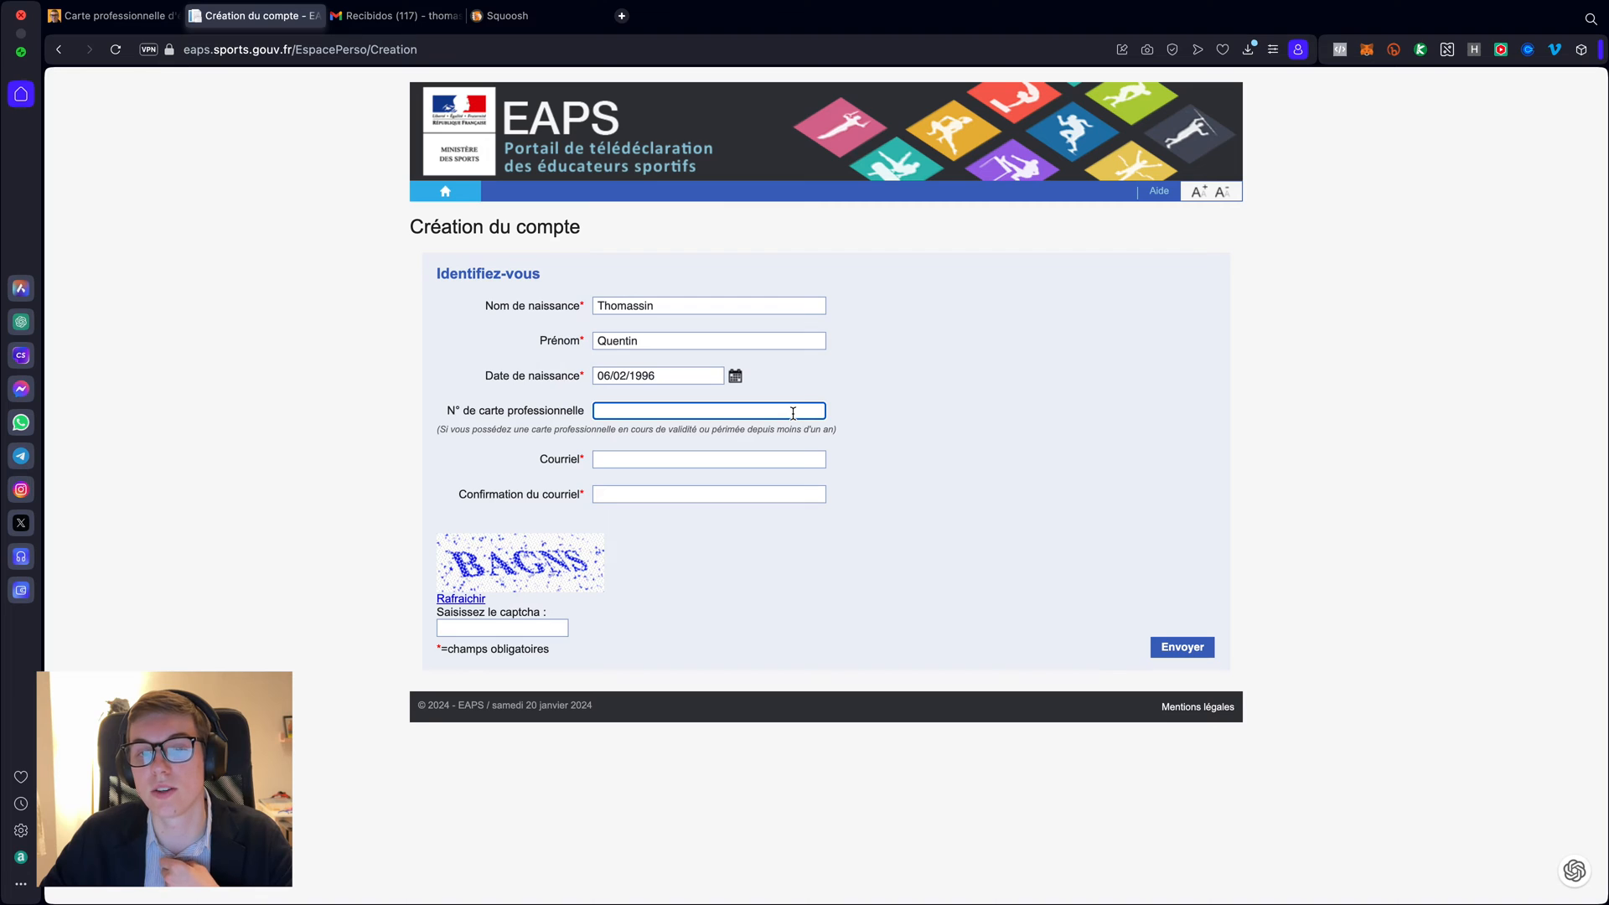
- Enter the e-mail address in Courriel and paste the same address into Confirmation du courriel
click(662, 458)
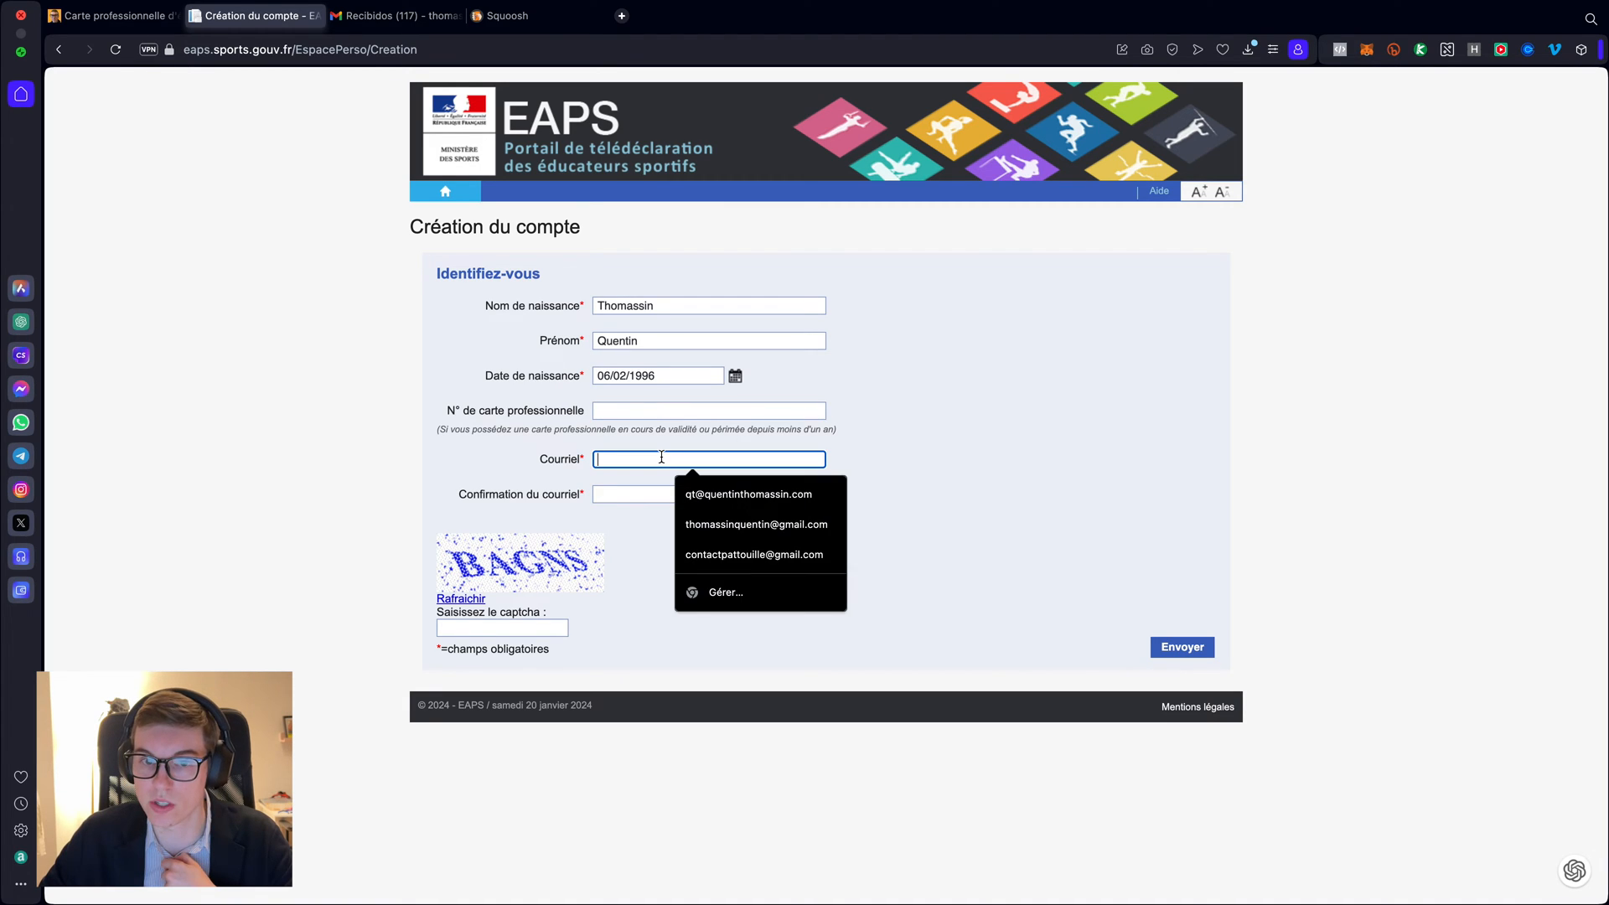
click(876, 459)
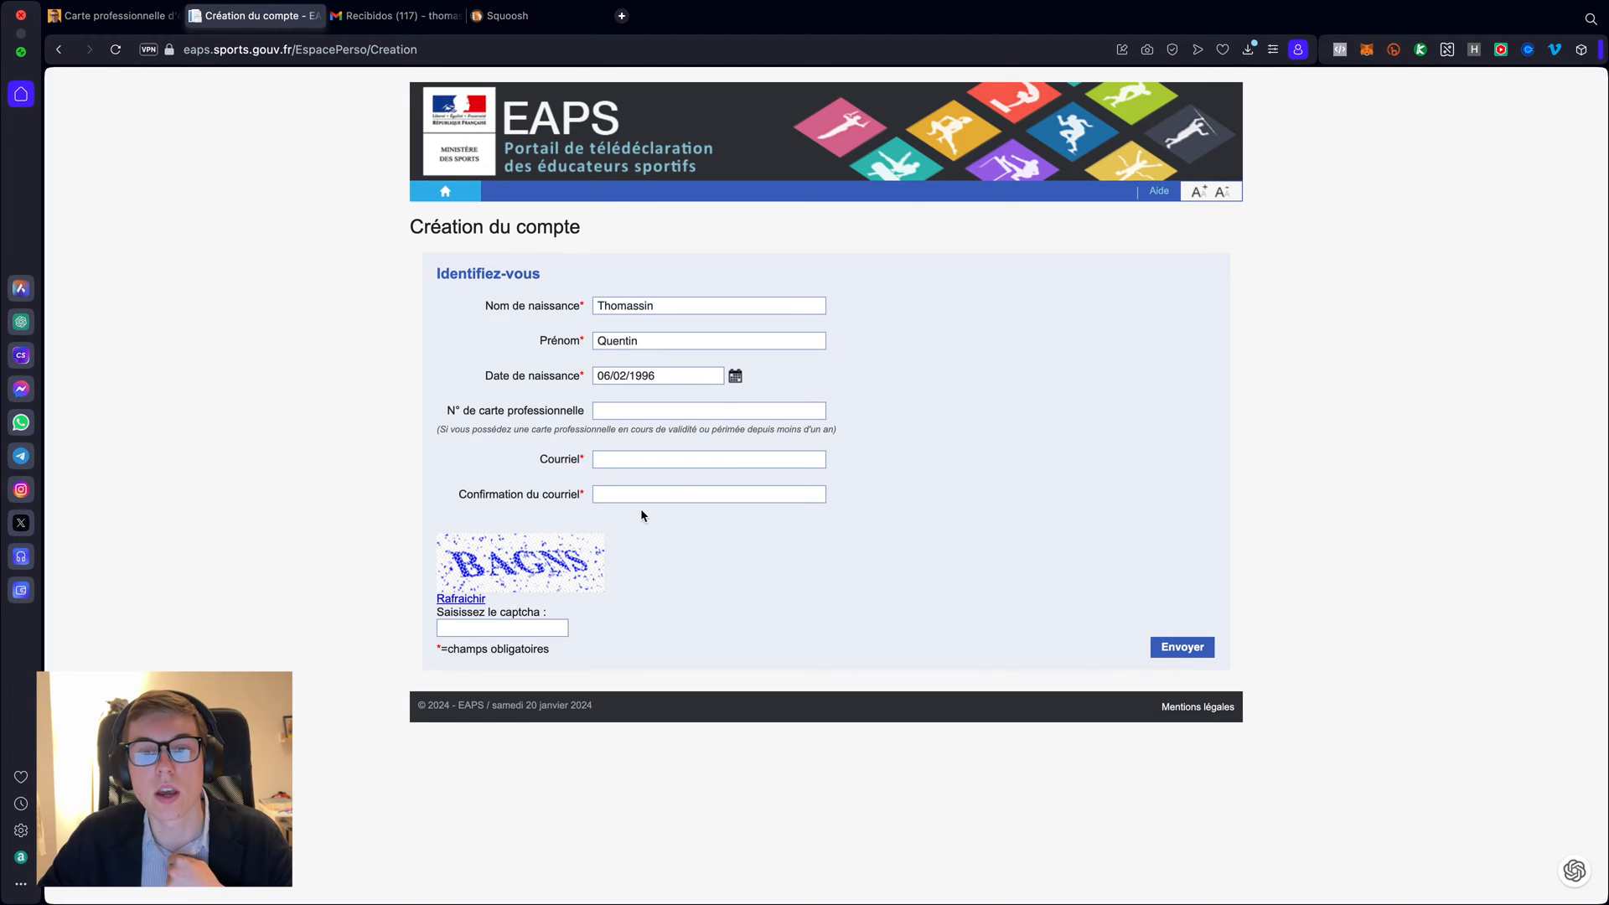
click(665, 459)
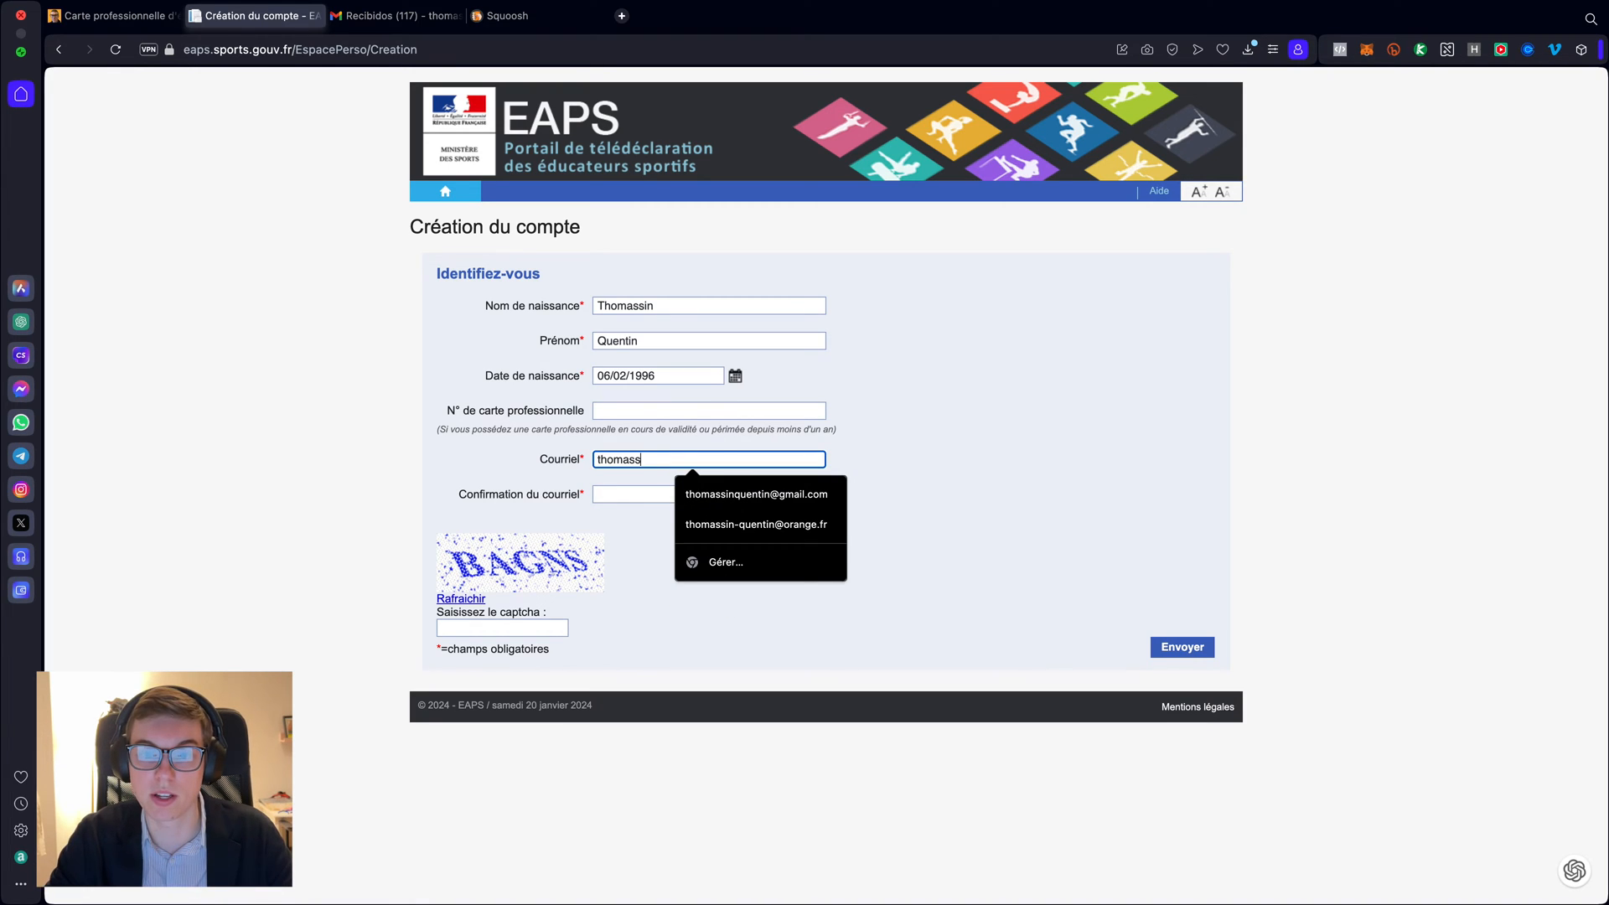
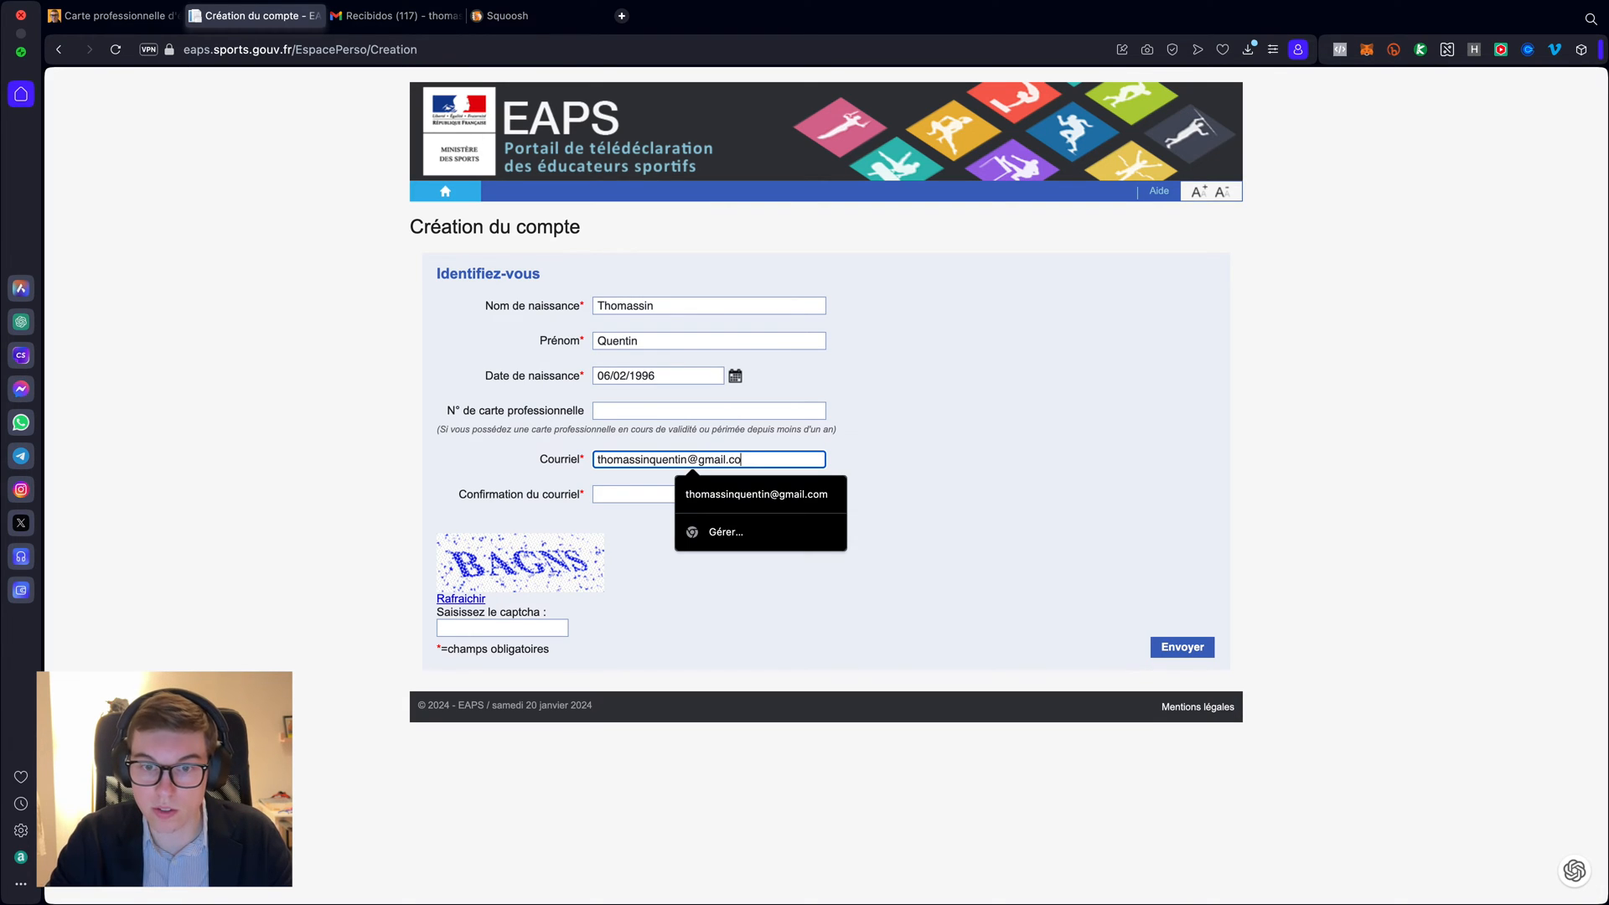
key(Tab)
click(683, 460)
key(super+a)
key(super+c)
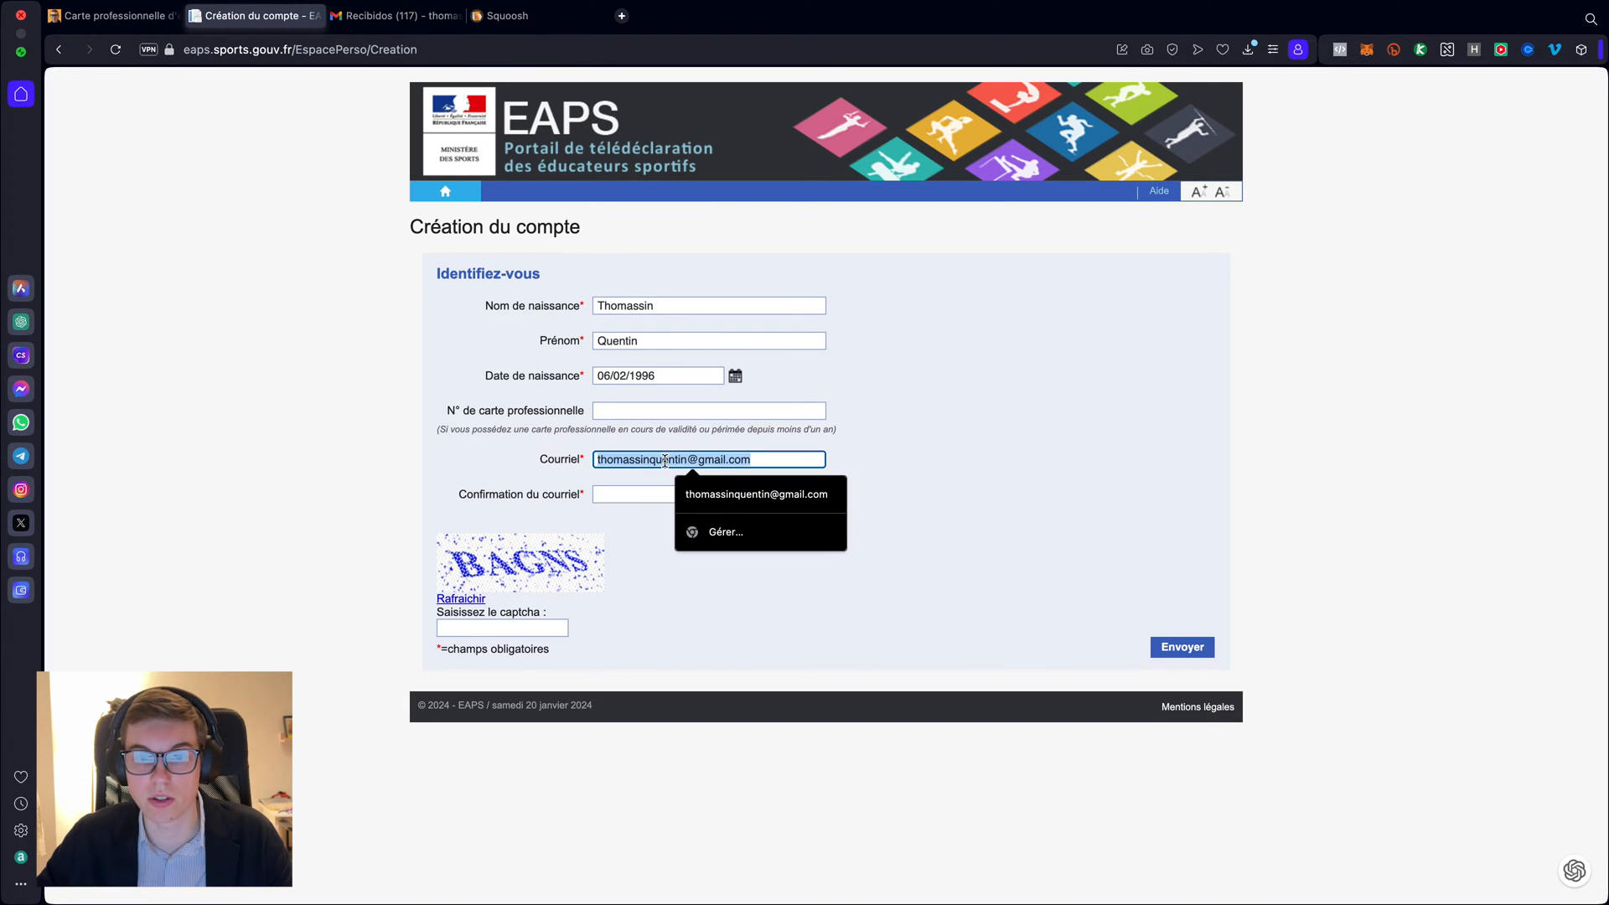
click(608, 491)
key(super+v)
click(610, 586)
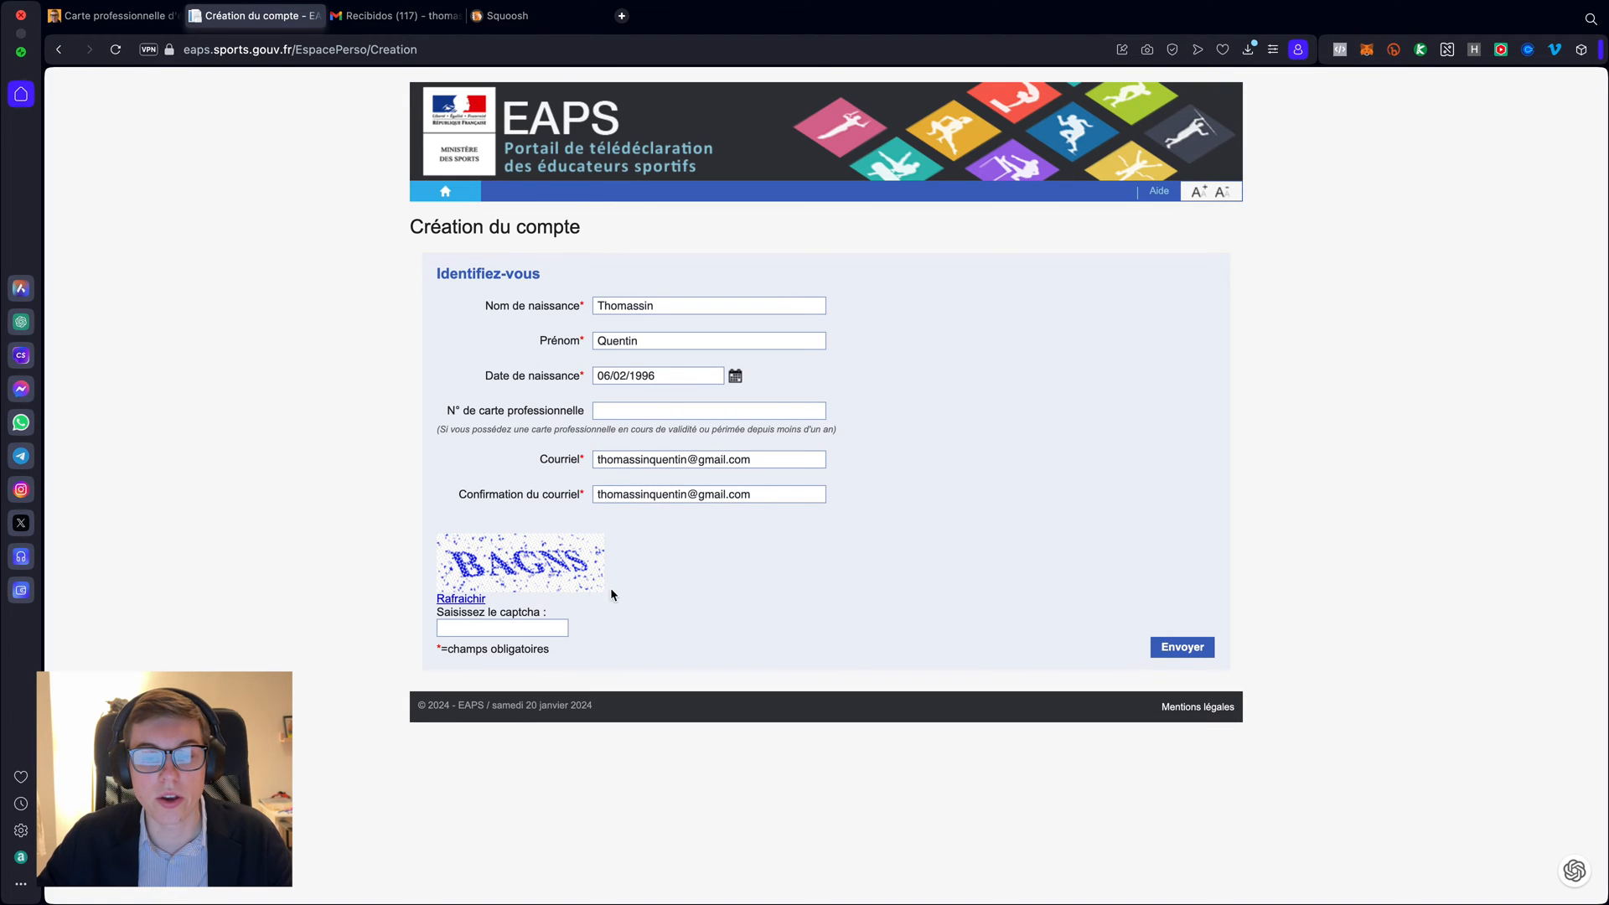
- Answer the captcha and submit the account creation form
click(465, 627)
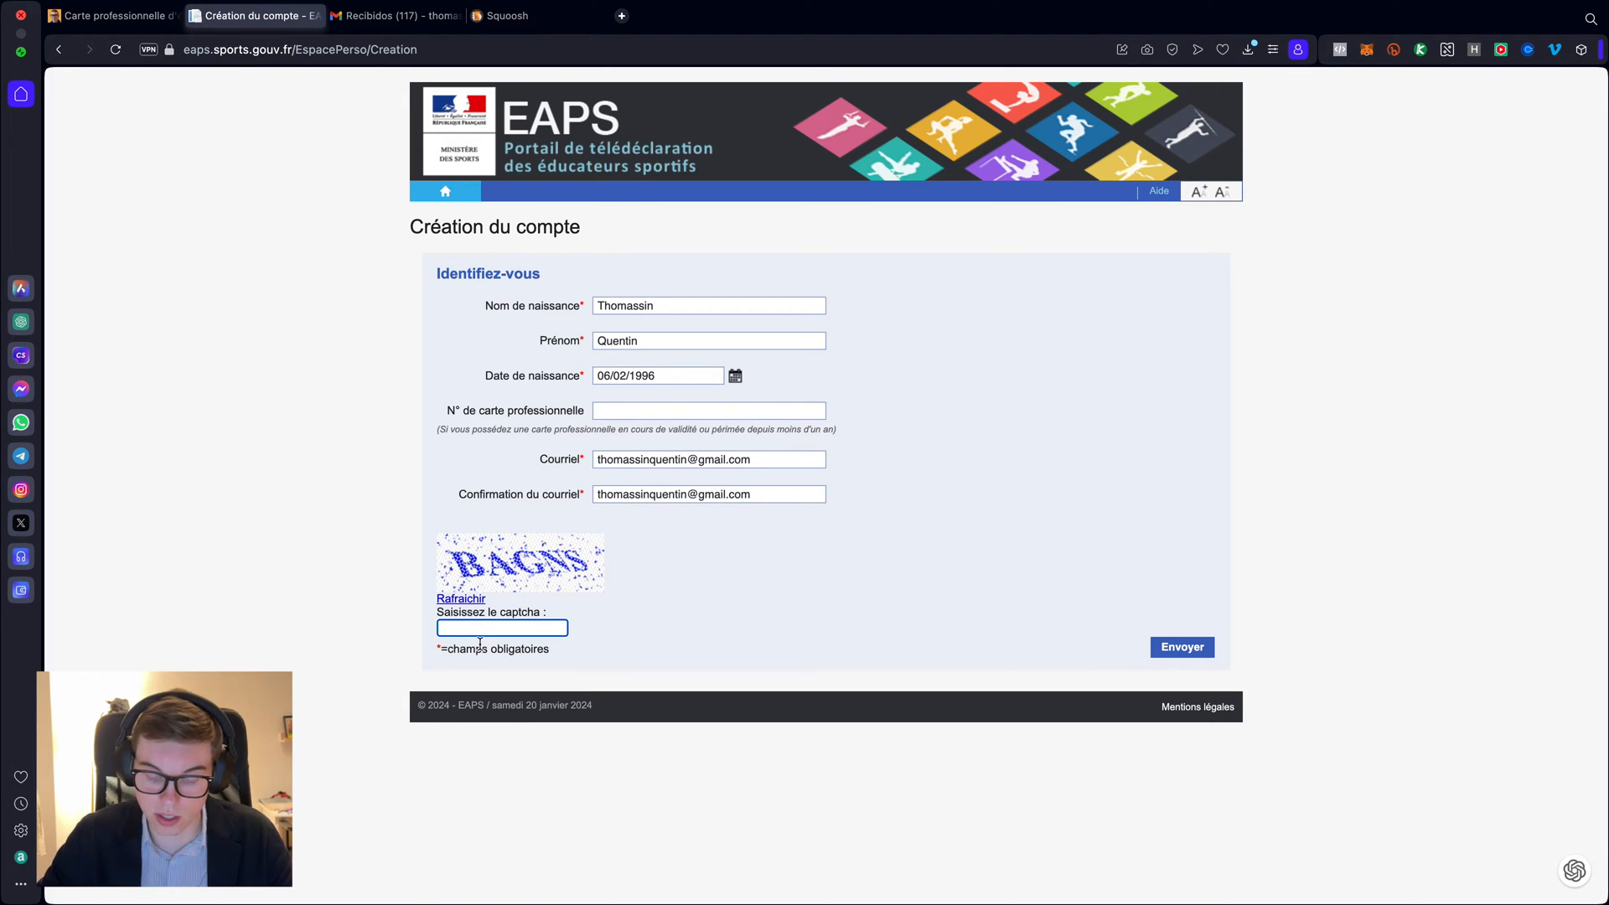
text(BAGNS)
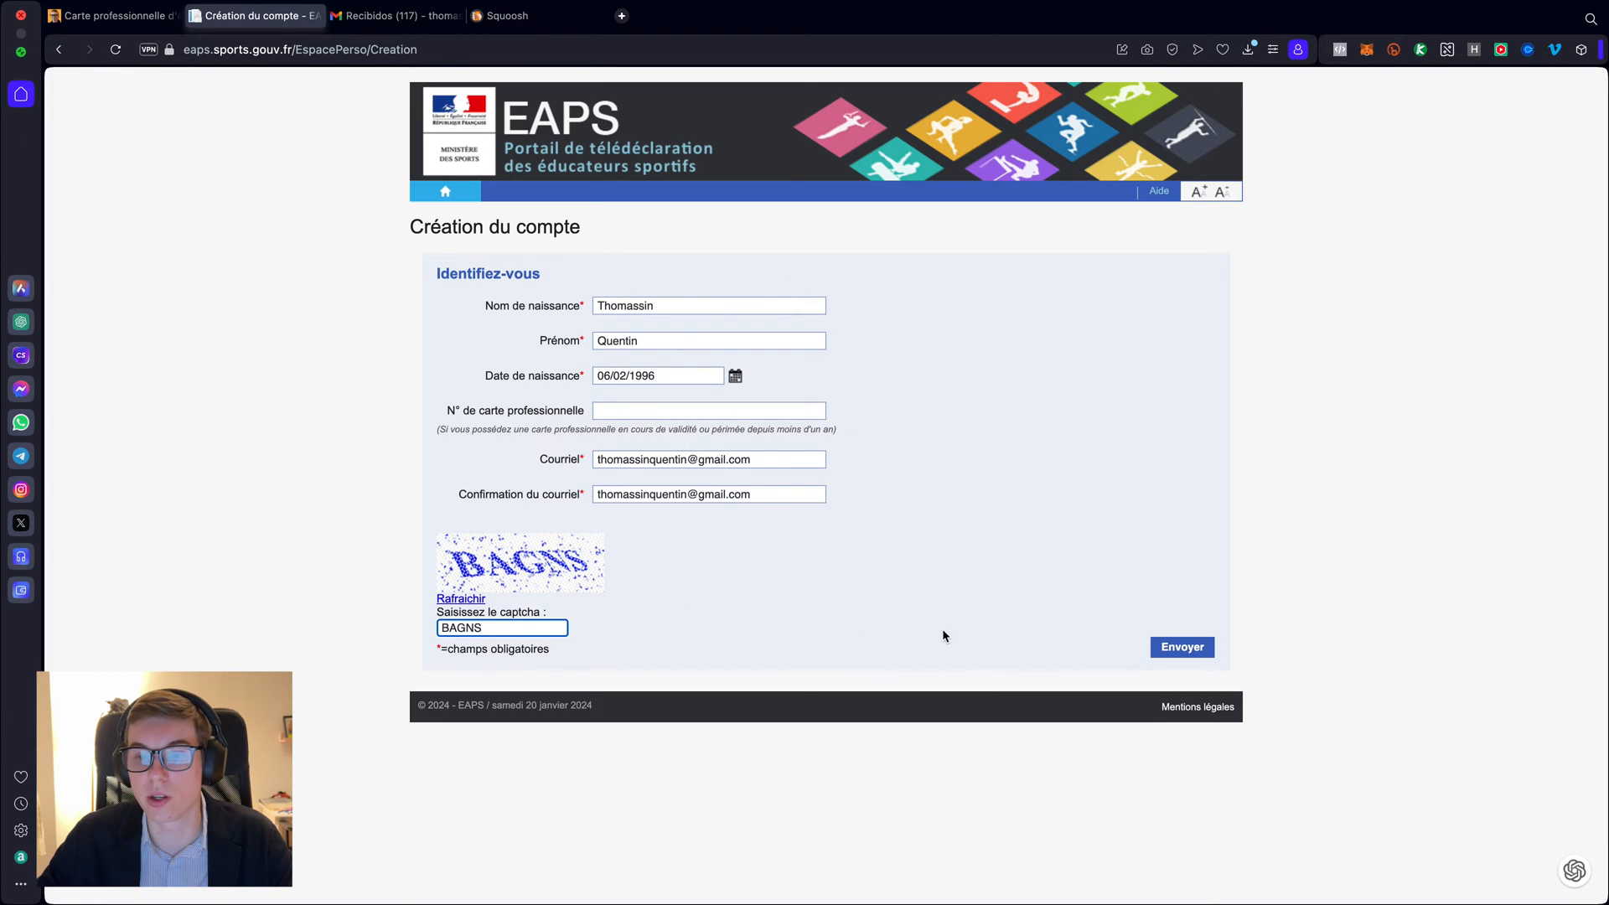
click(1170, 655)
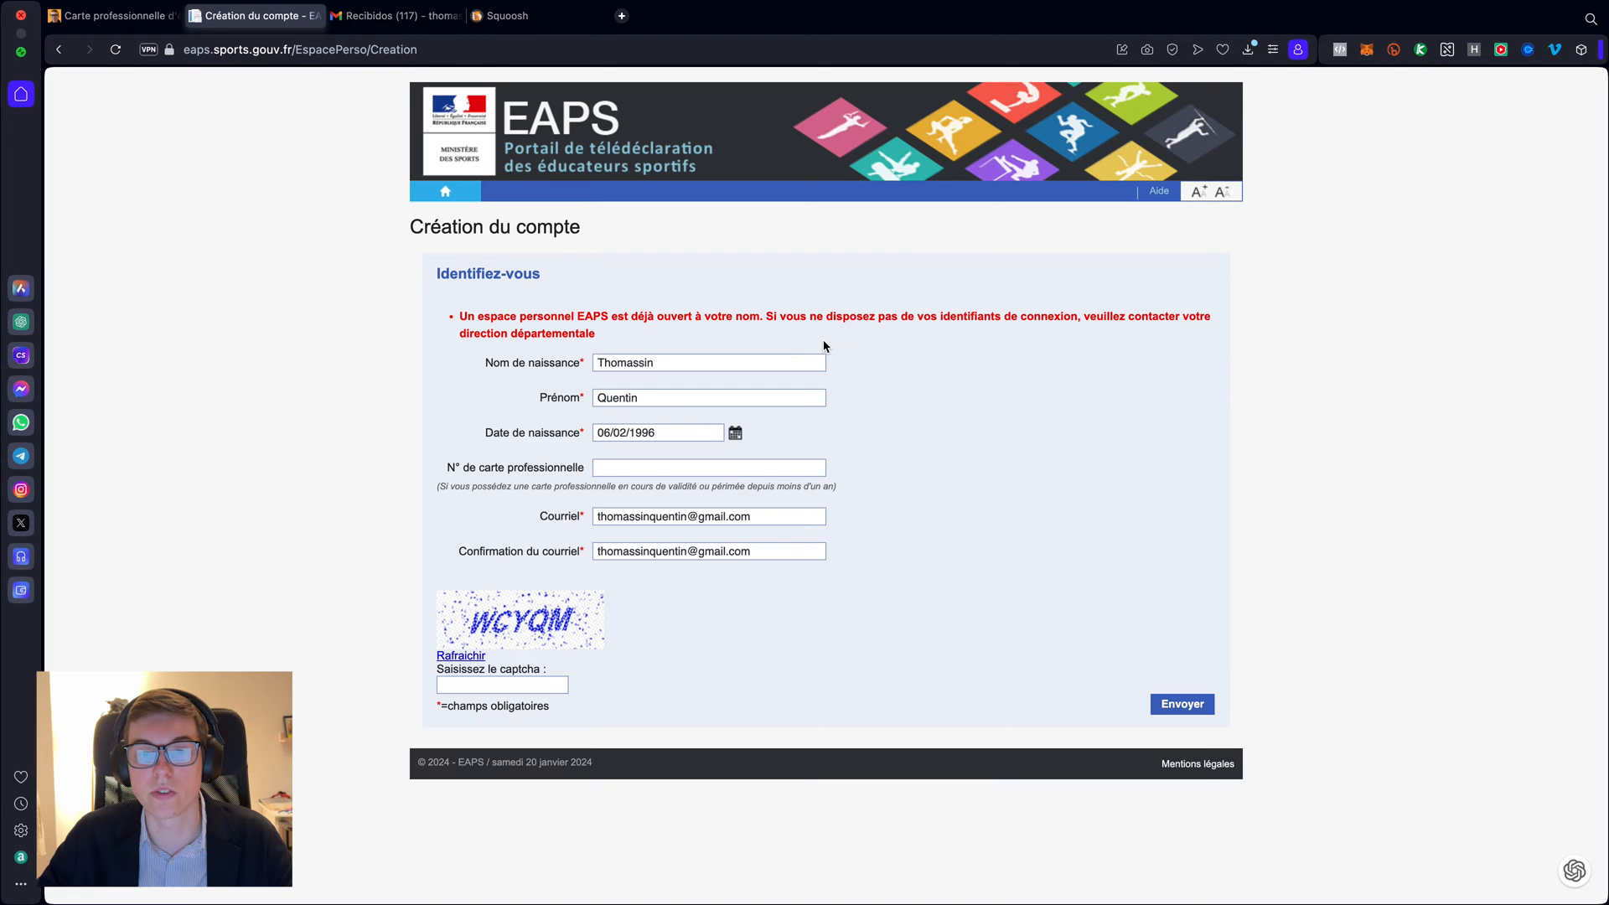
- Add the middle names to the Prénom field
click(666, 397)
text(Robert M)
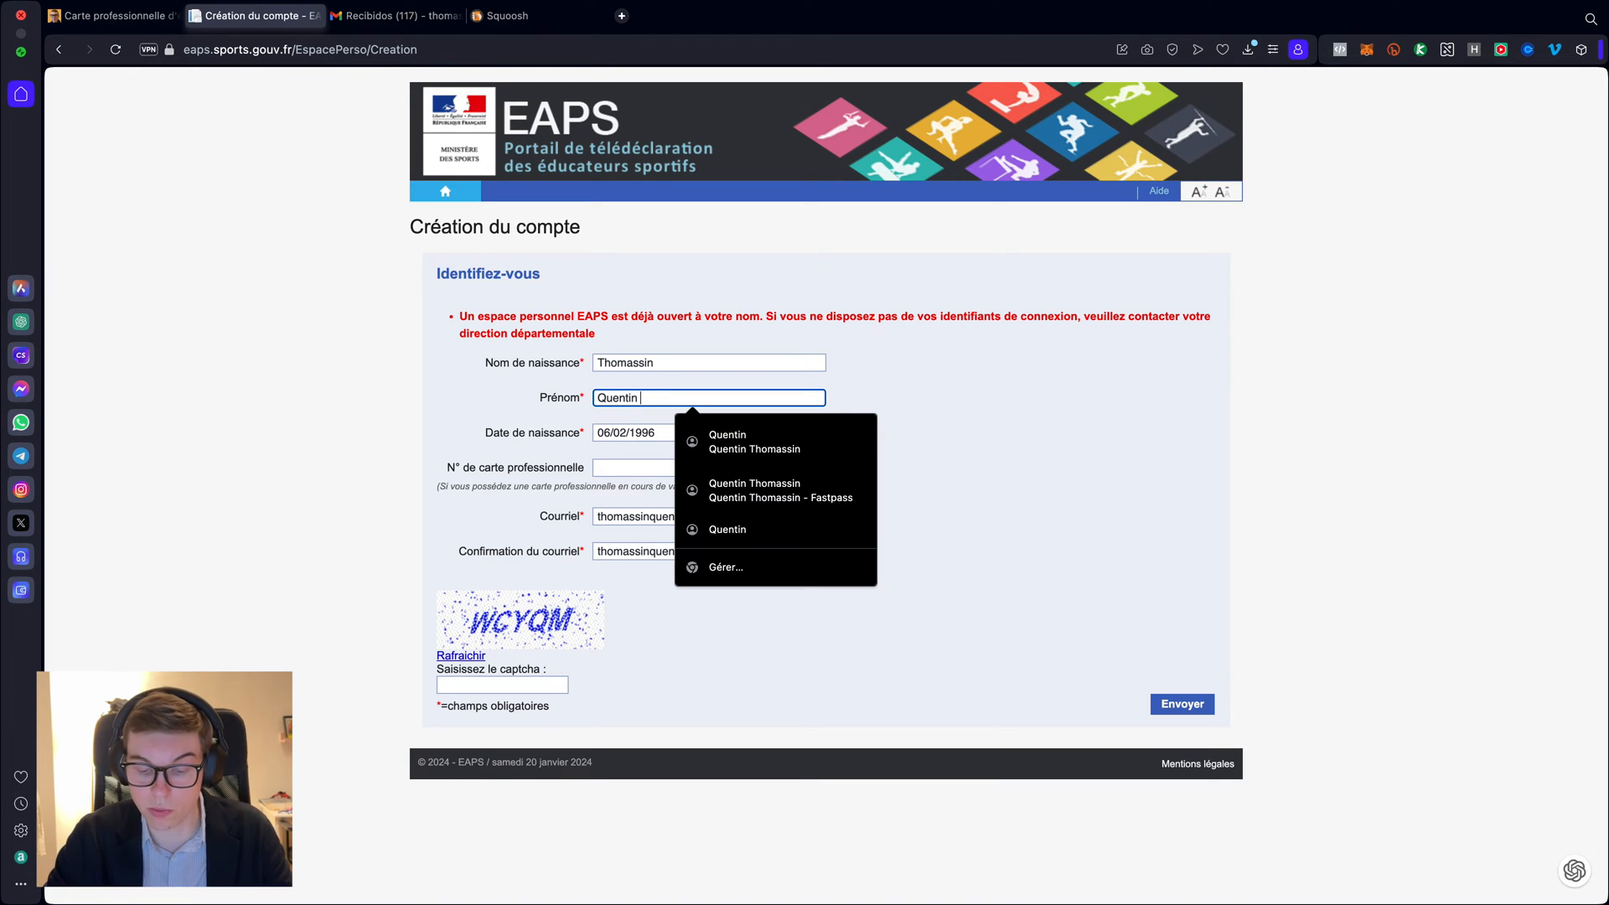
text(ichel)
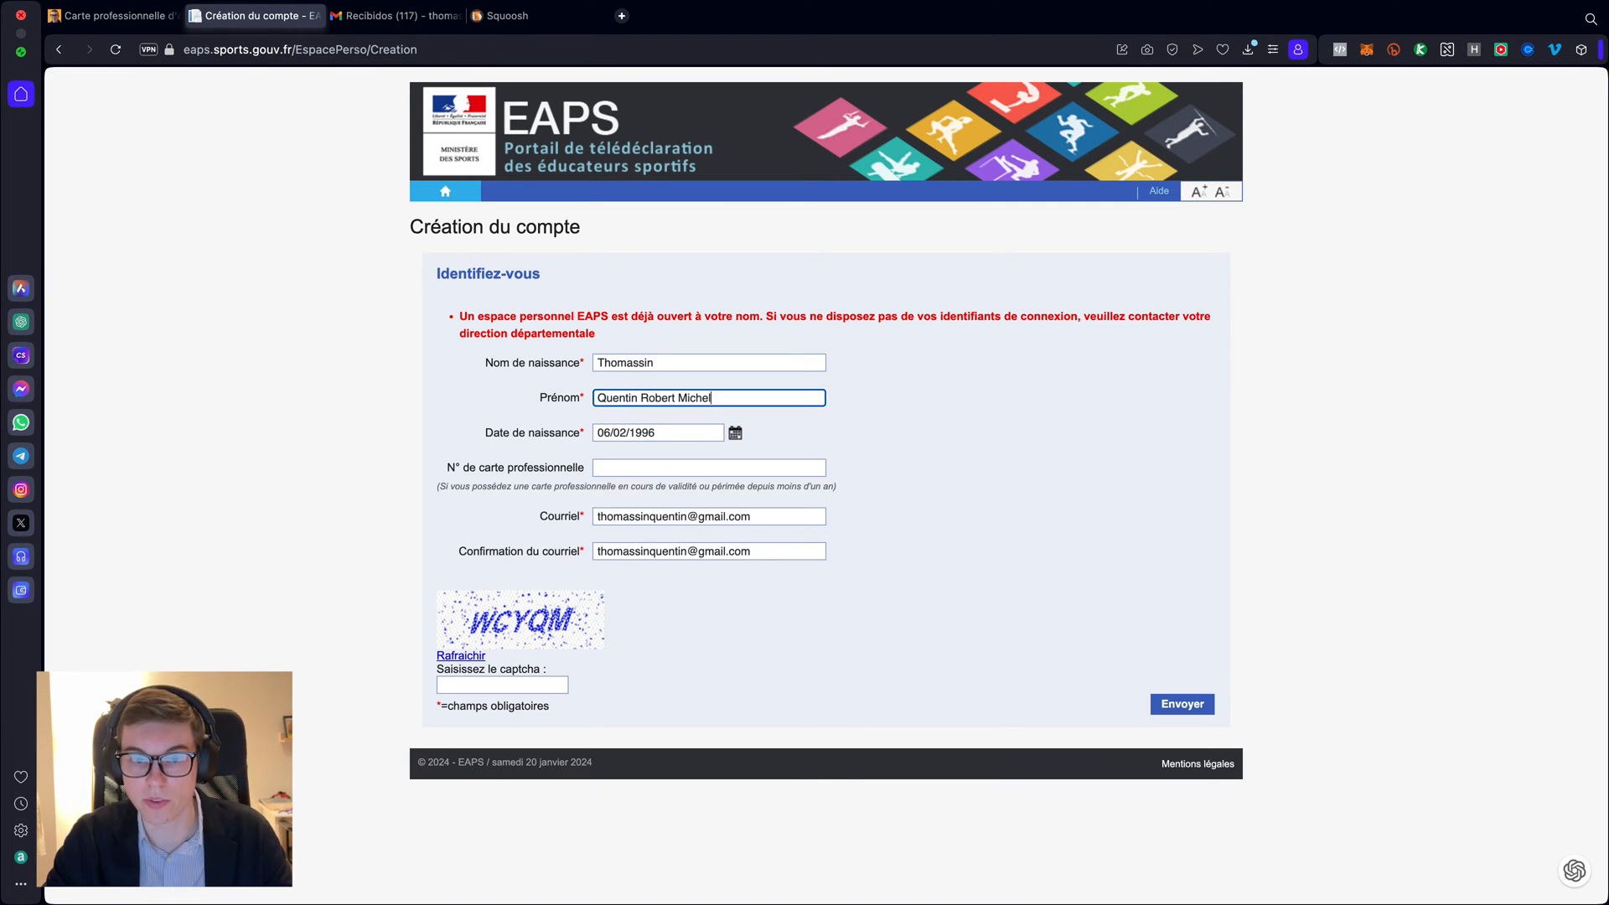
click(1084, 436)
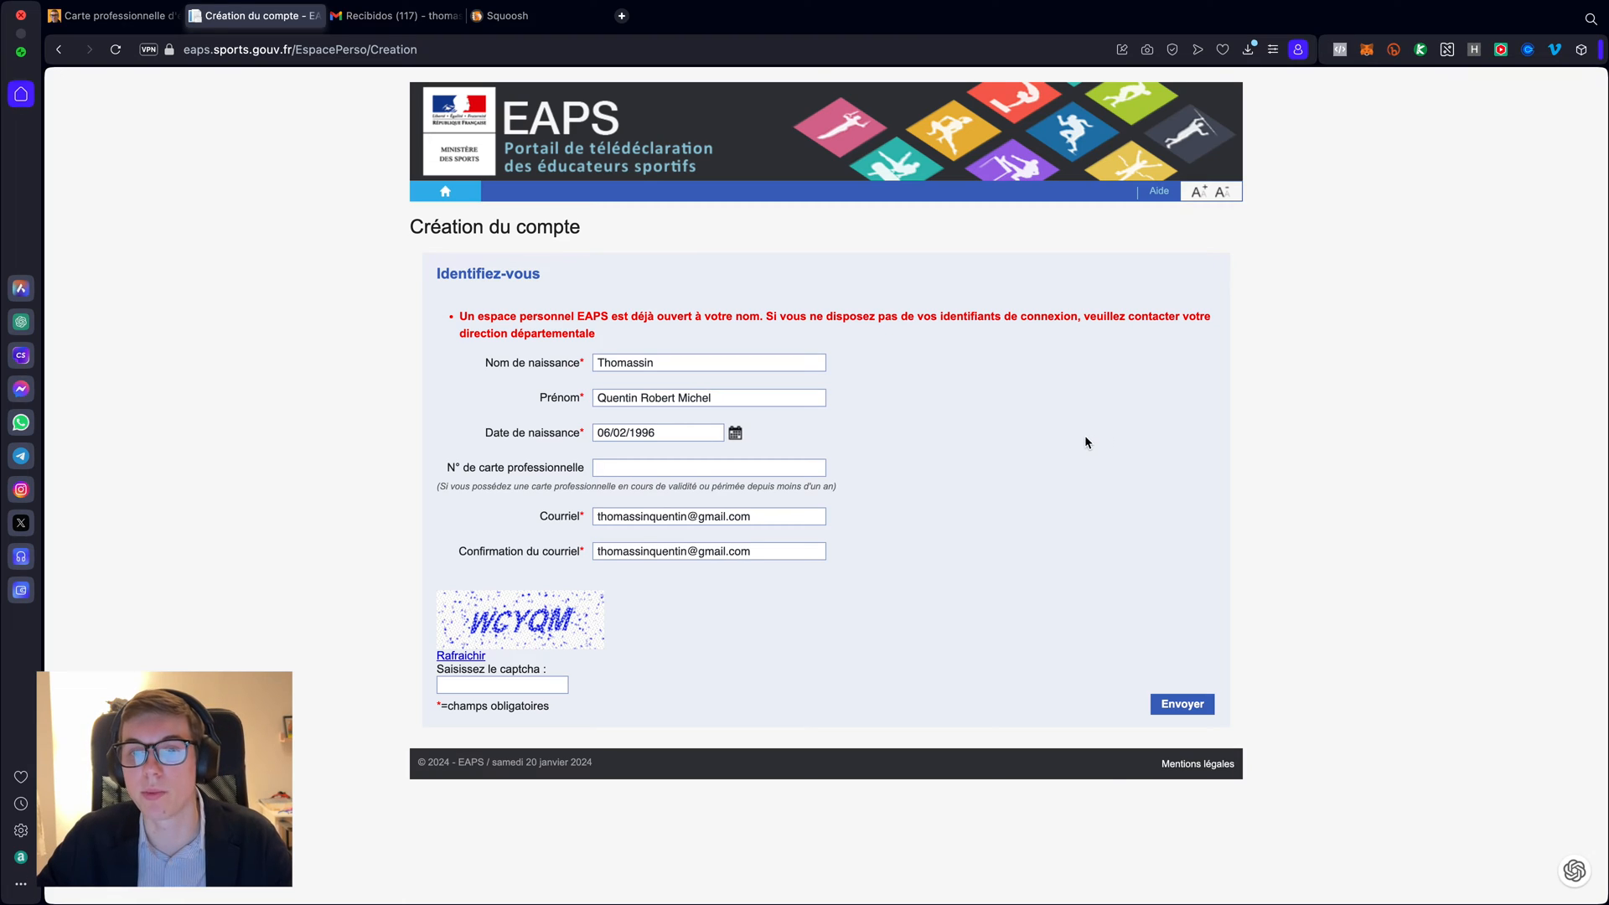
- Enter the new captcha and resubmit the registration form
click(1169, 706)
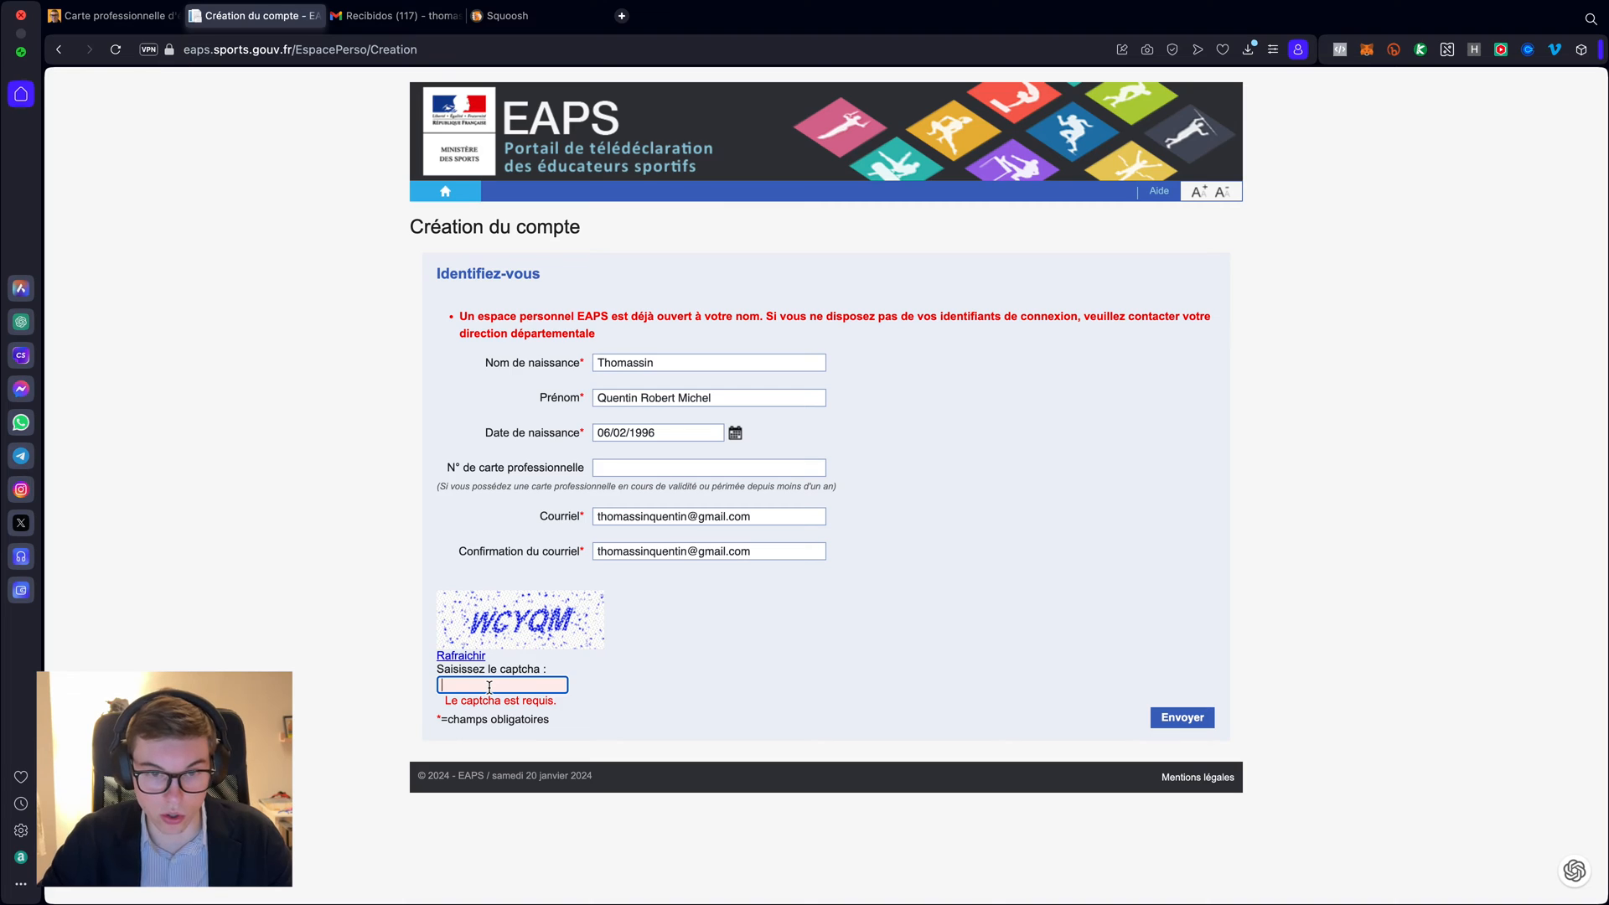
text(WCY)
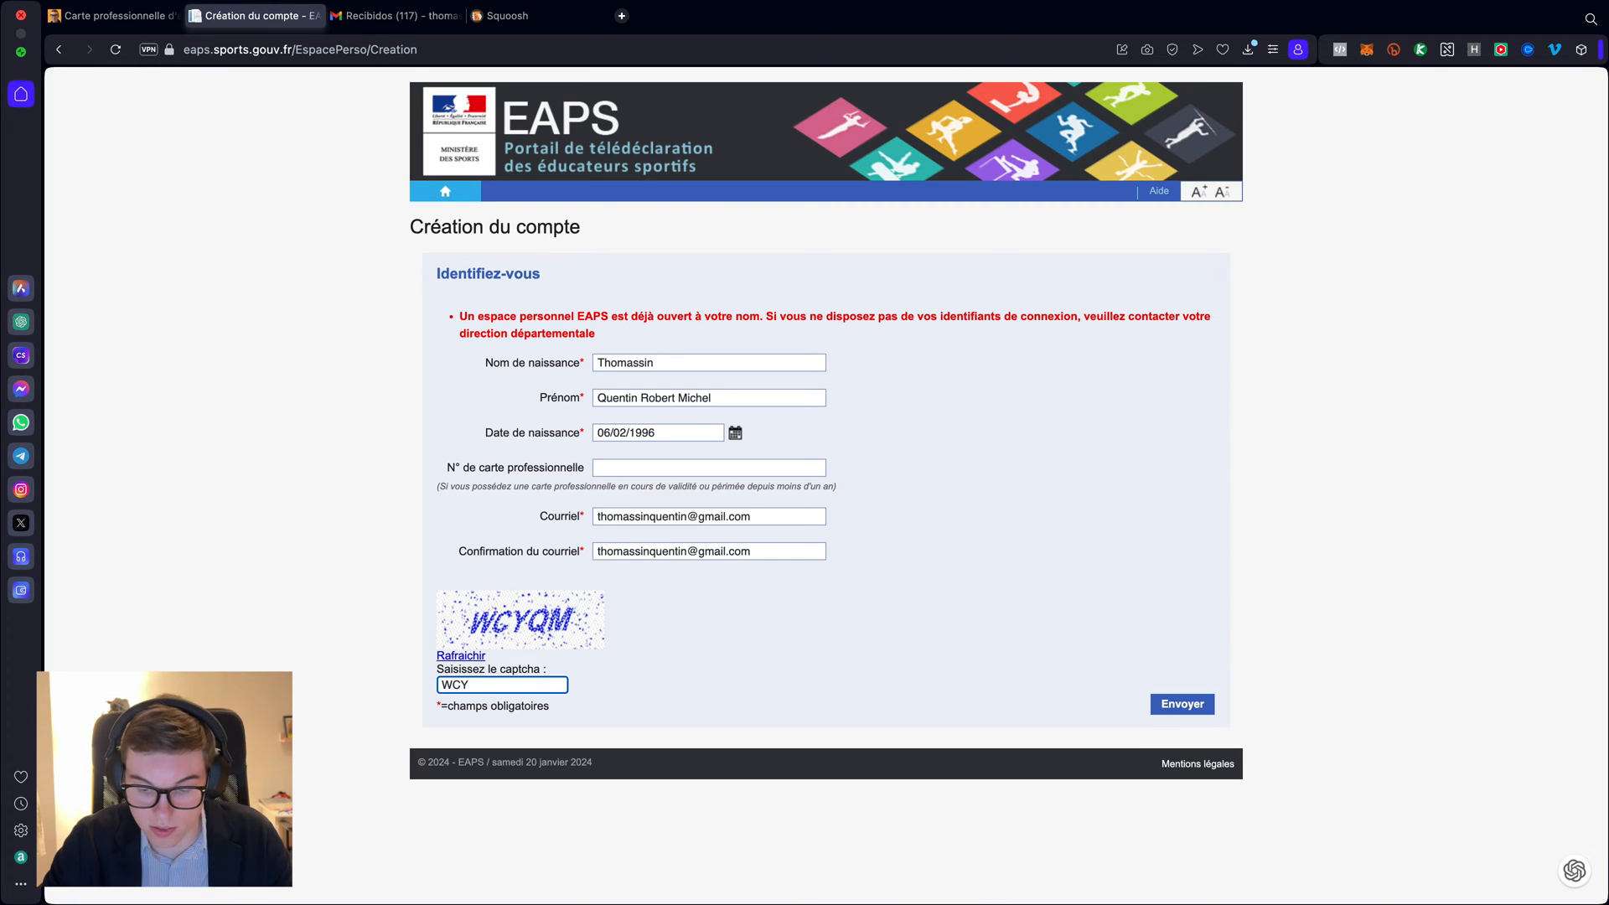
text(QM)
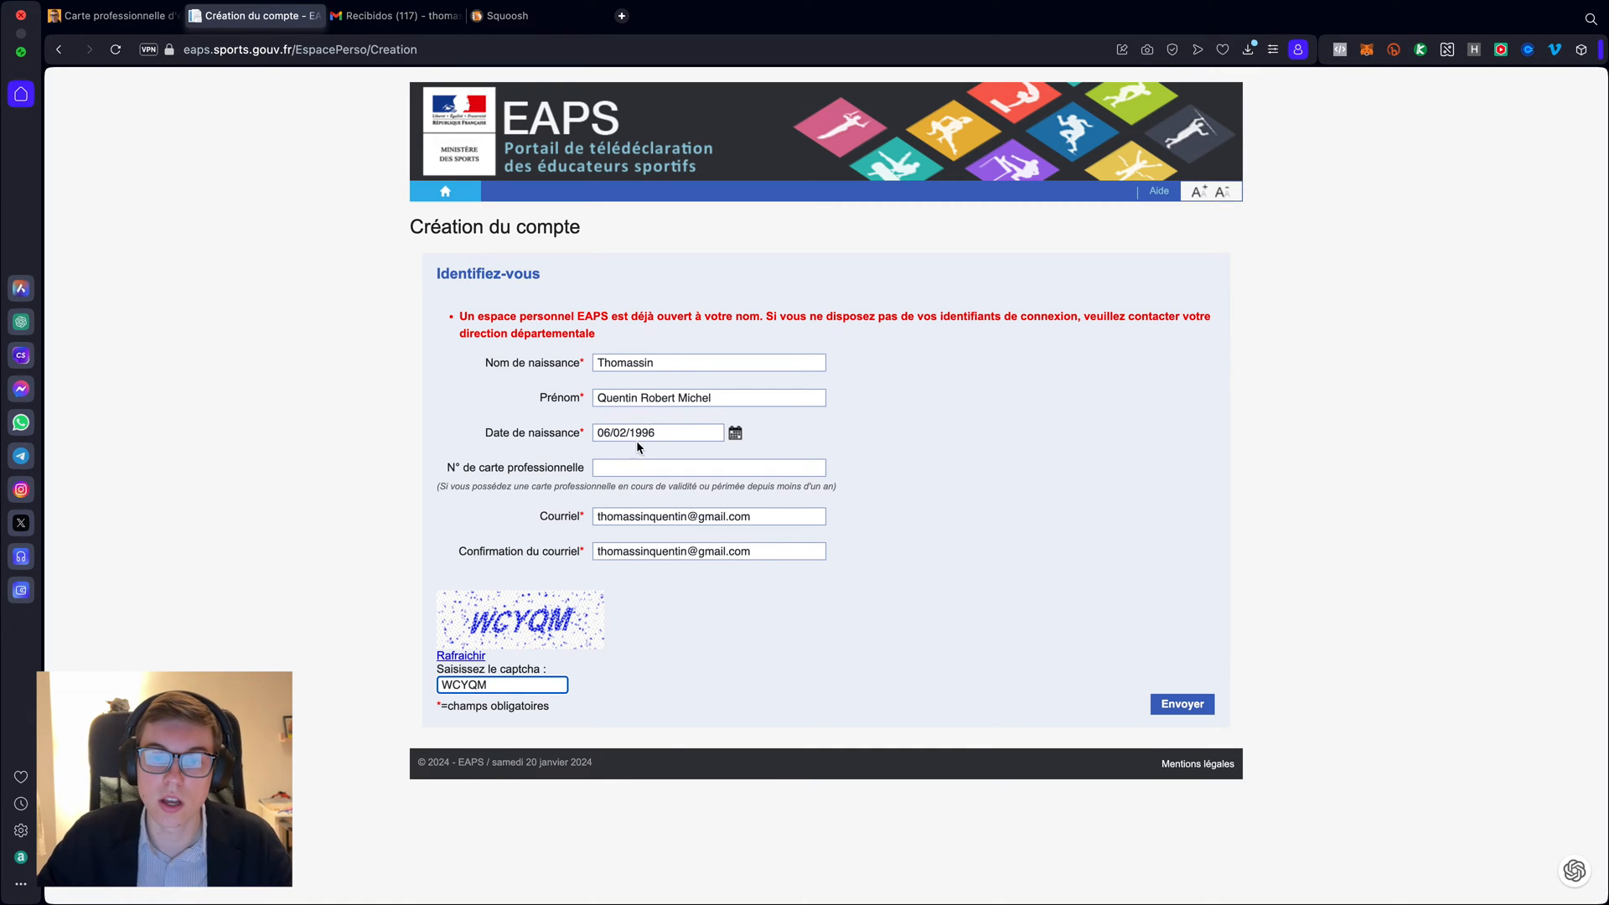
click(1177, 711)
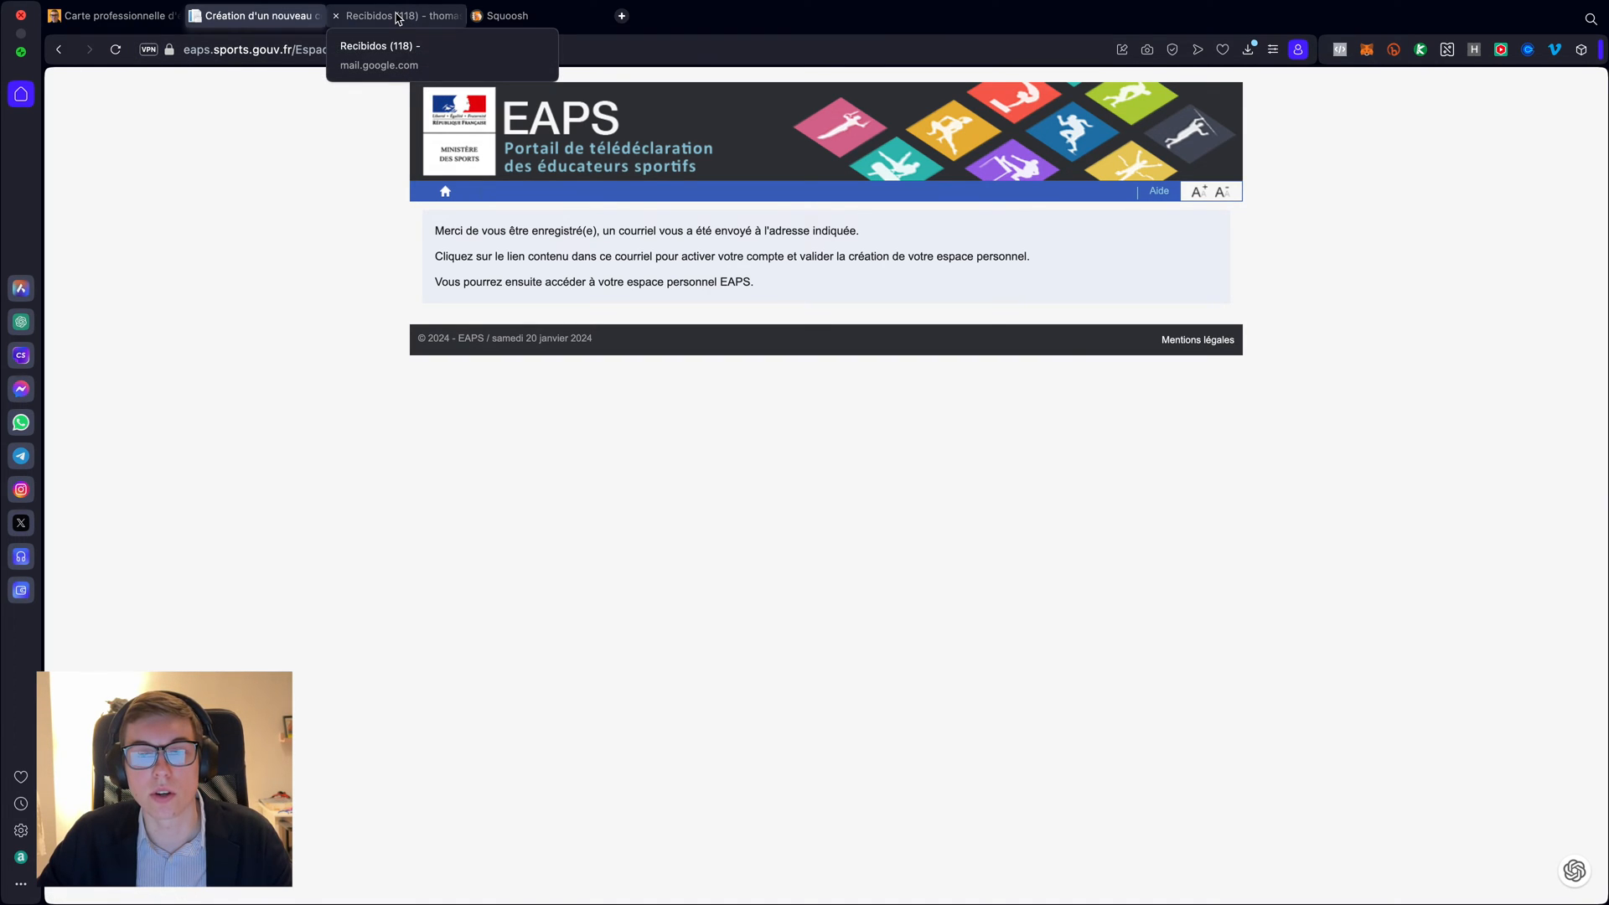
- Open the 'Votre compte EAPS a bien été créé' e-mail in Gmail and dismiss the translation bar
click(398, 18)
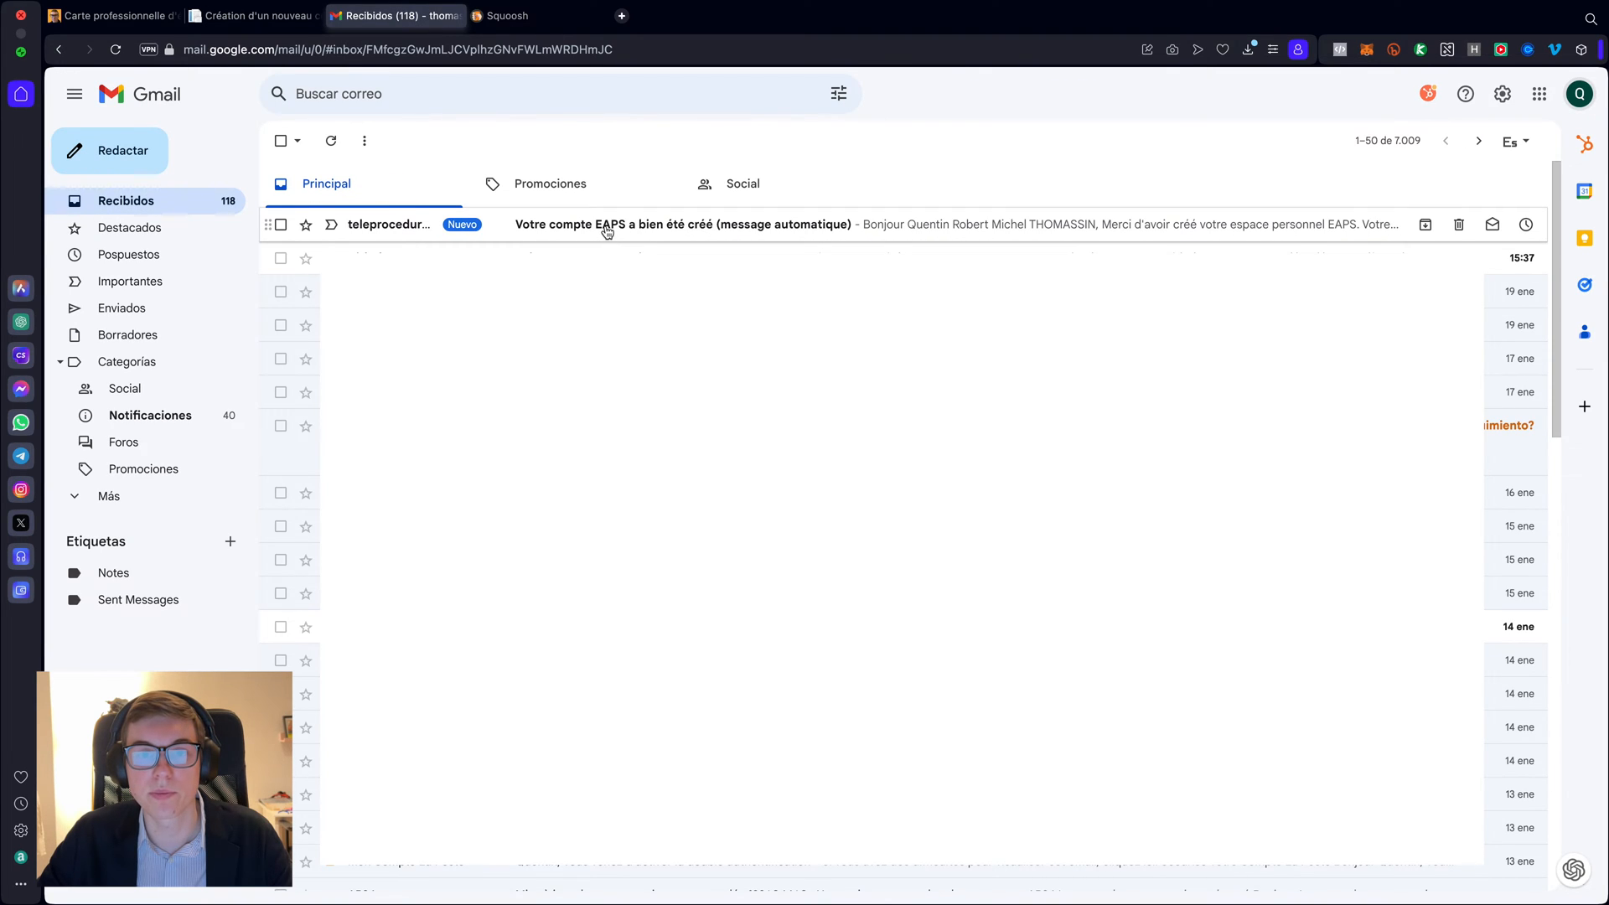
click(606, 232)
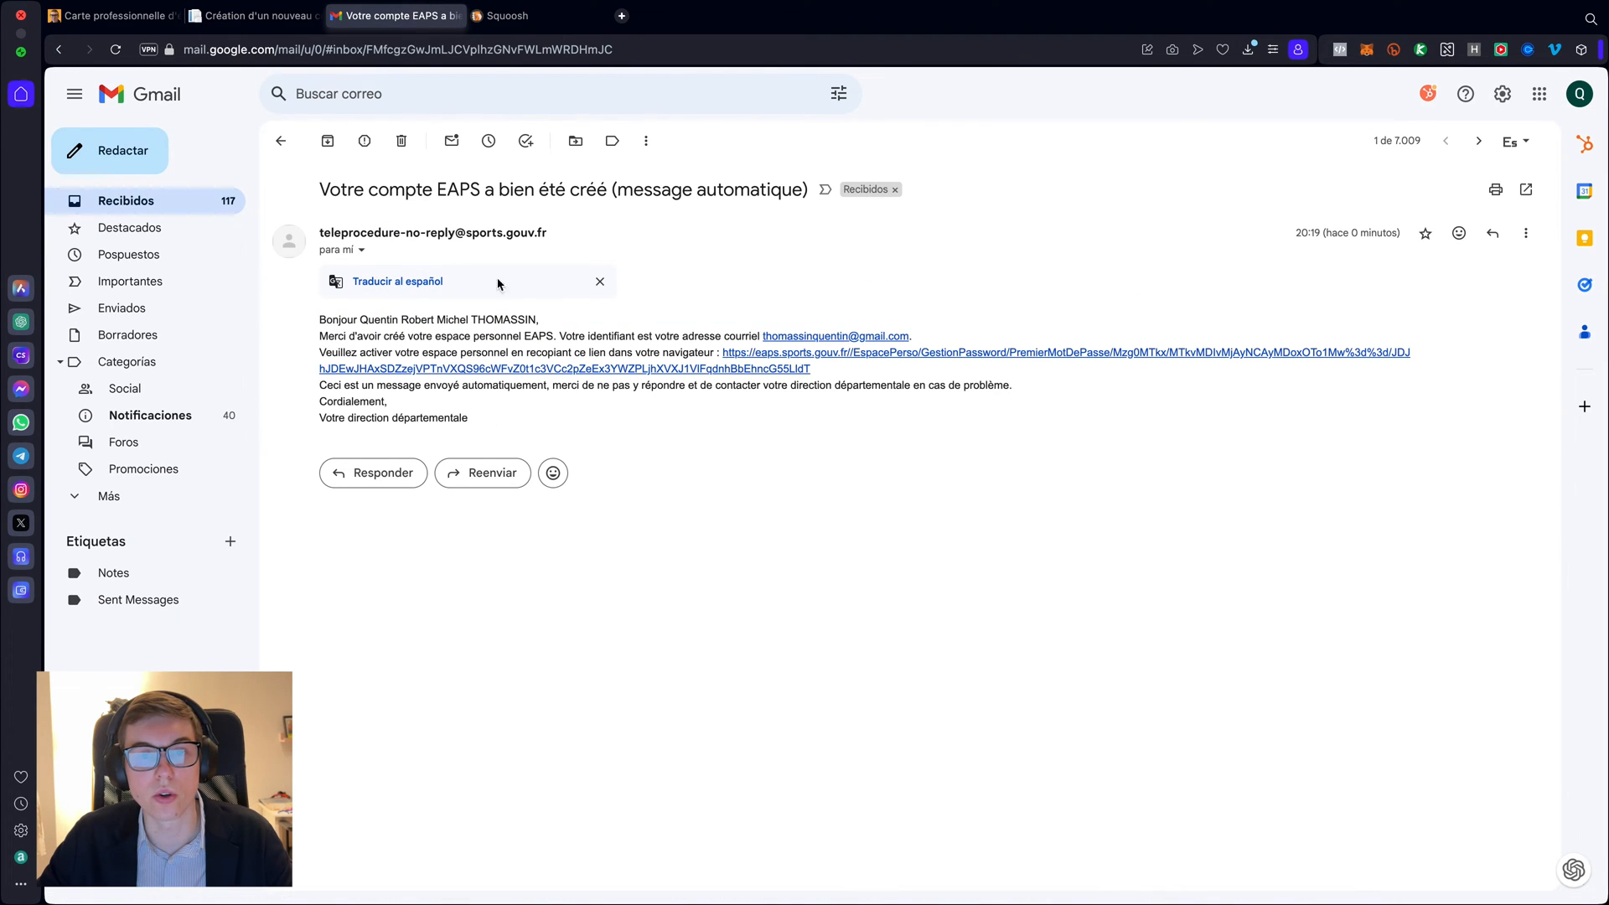
click(598, 282)
click(598, 282)
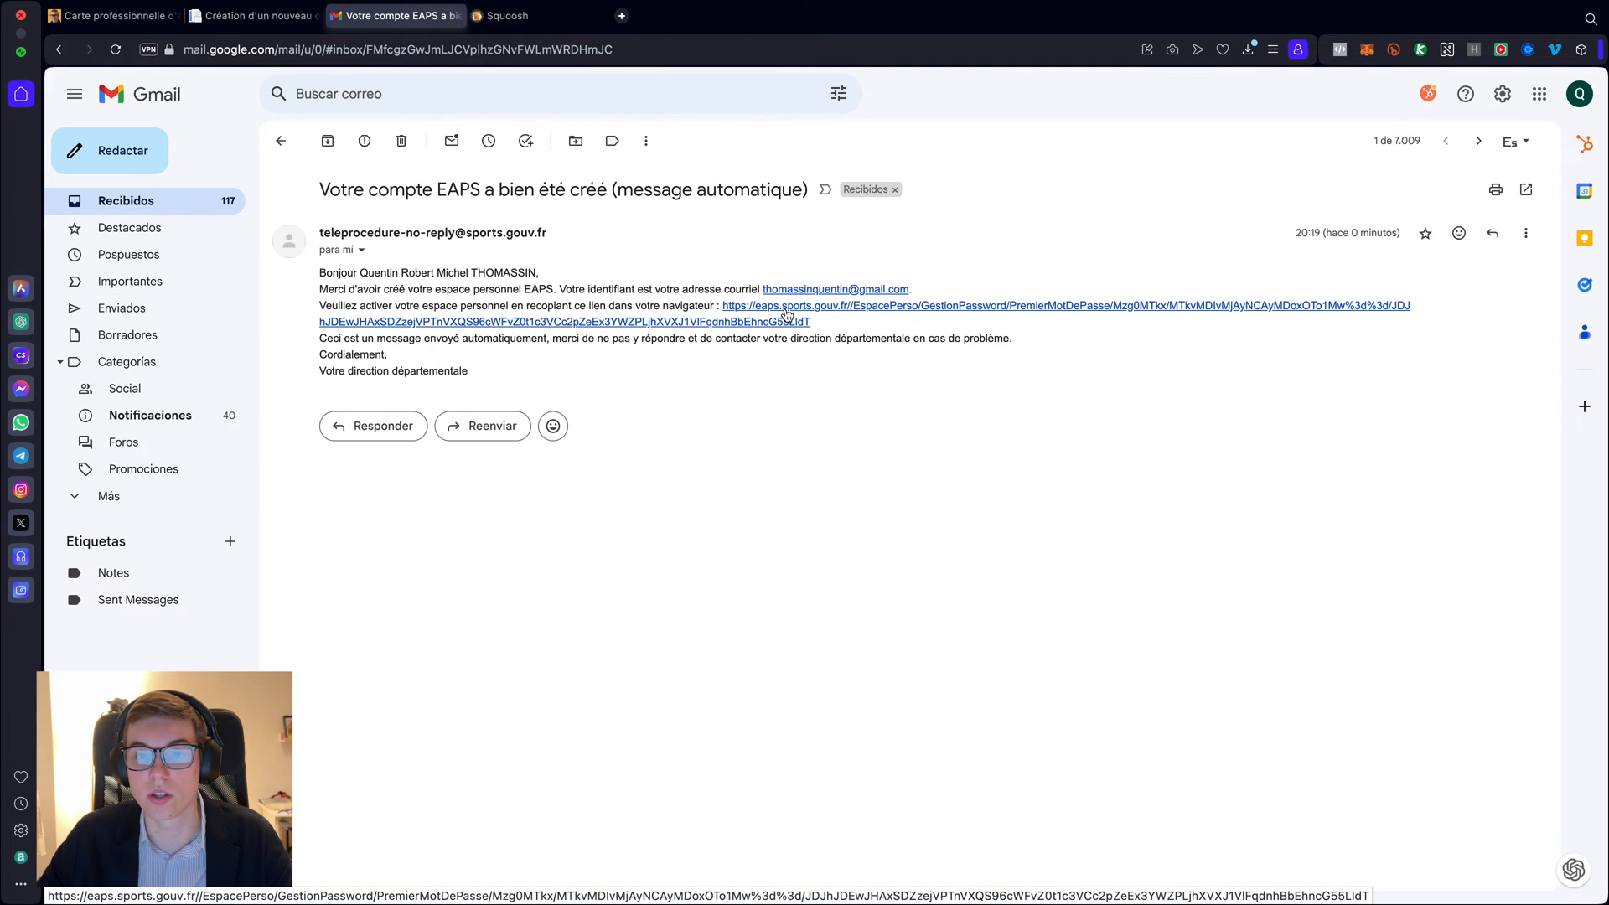
- Follow the activation link and type a new password into Mot de passe on 'Choisir mon mot de passe'
click(1052, 310)
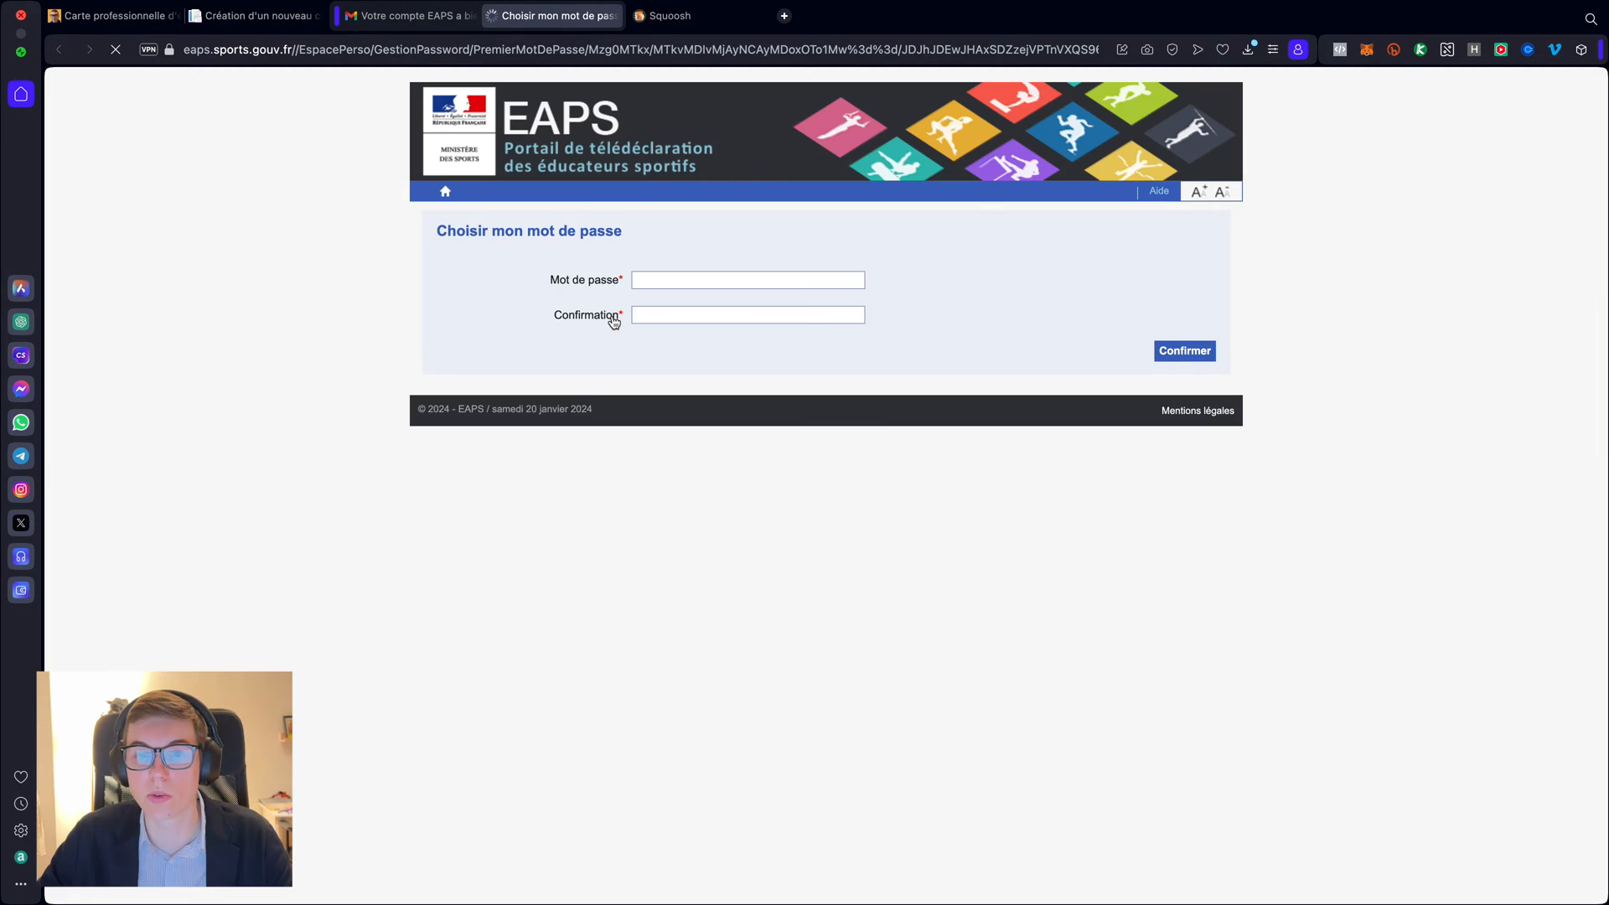
click(684, 279)
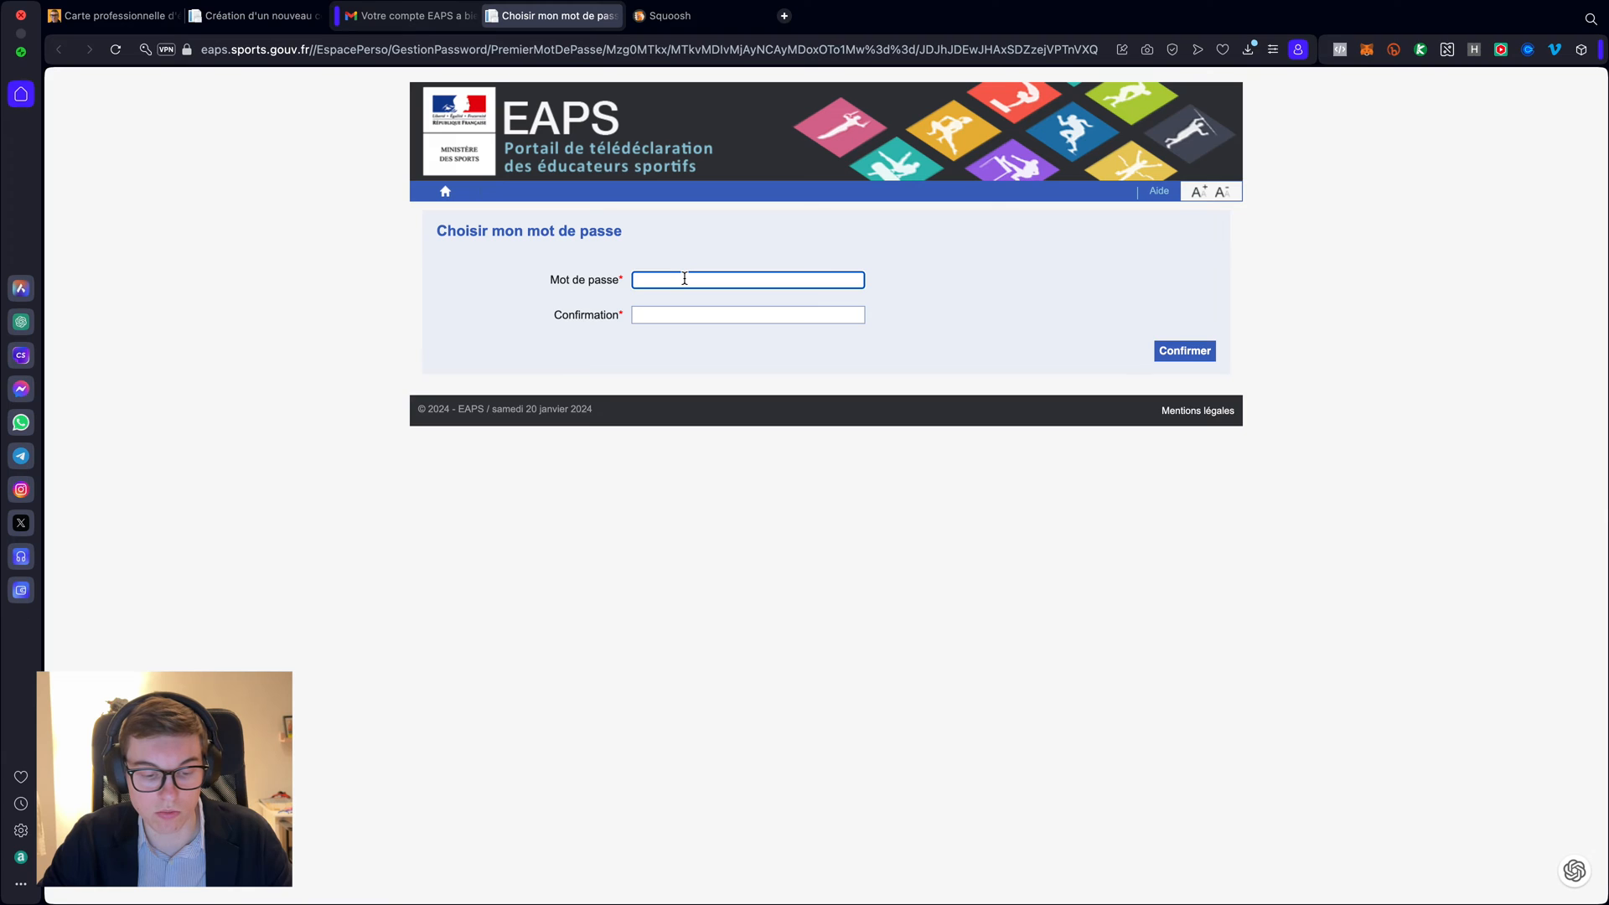
text(•)
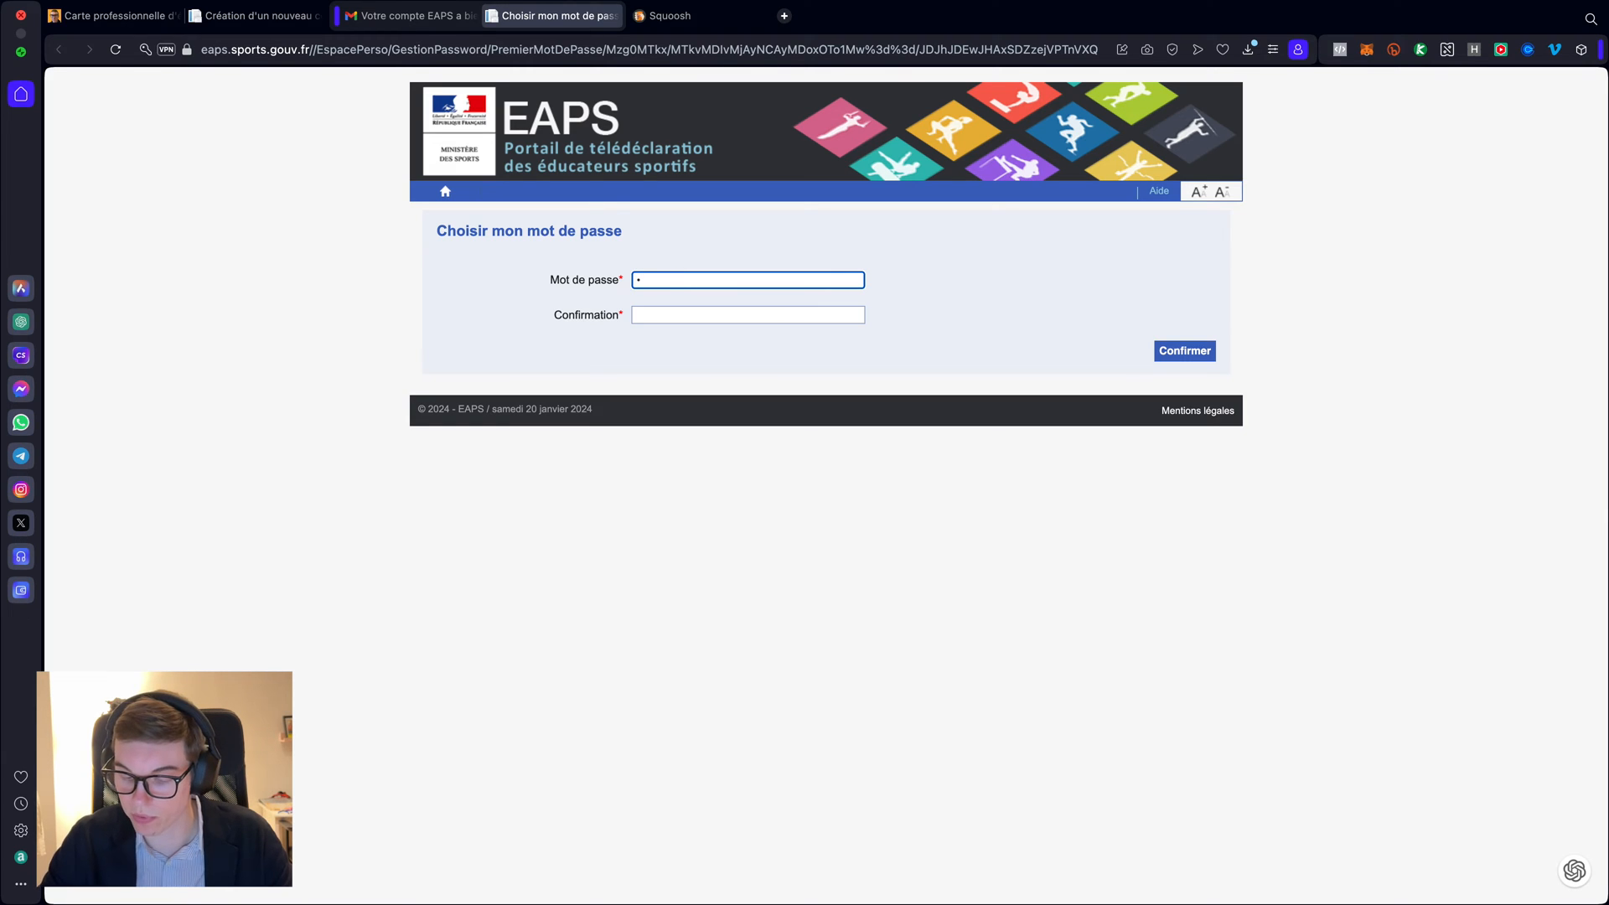
text(•••••)
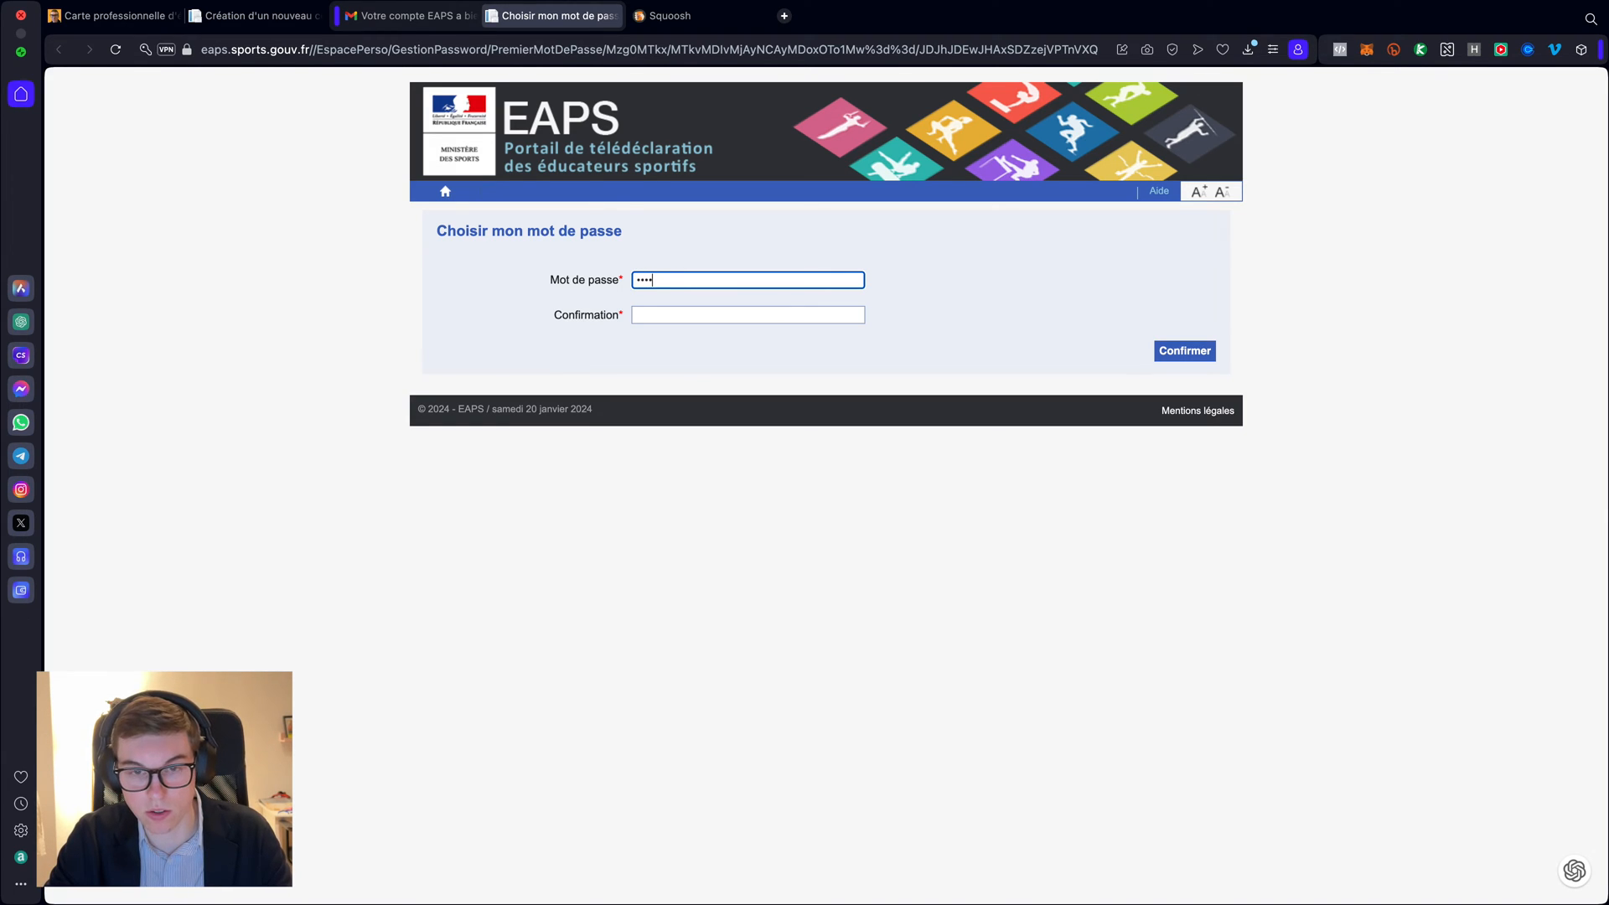
text(••••••••)
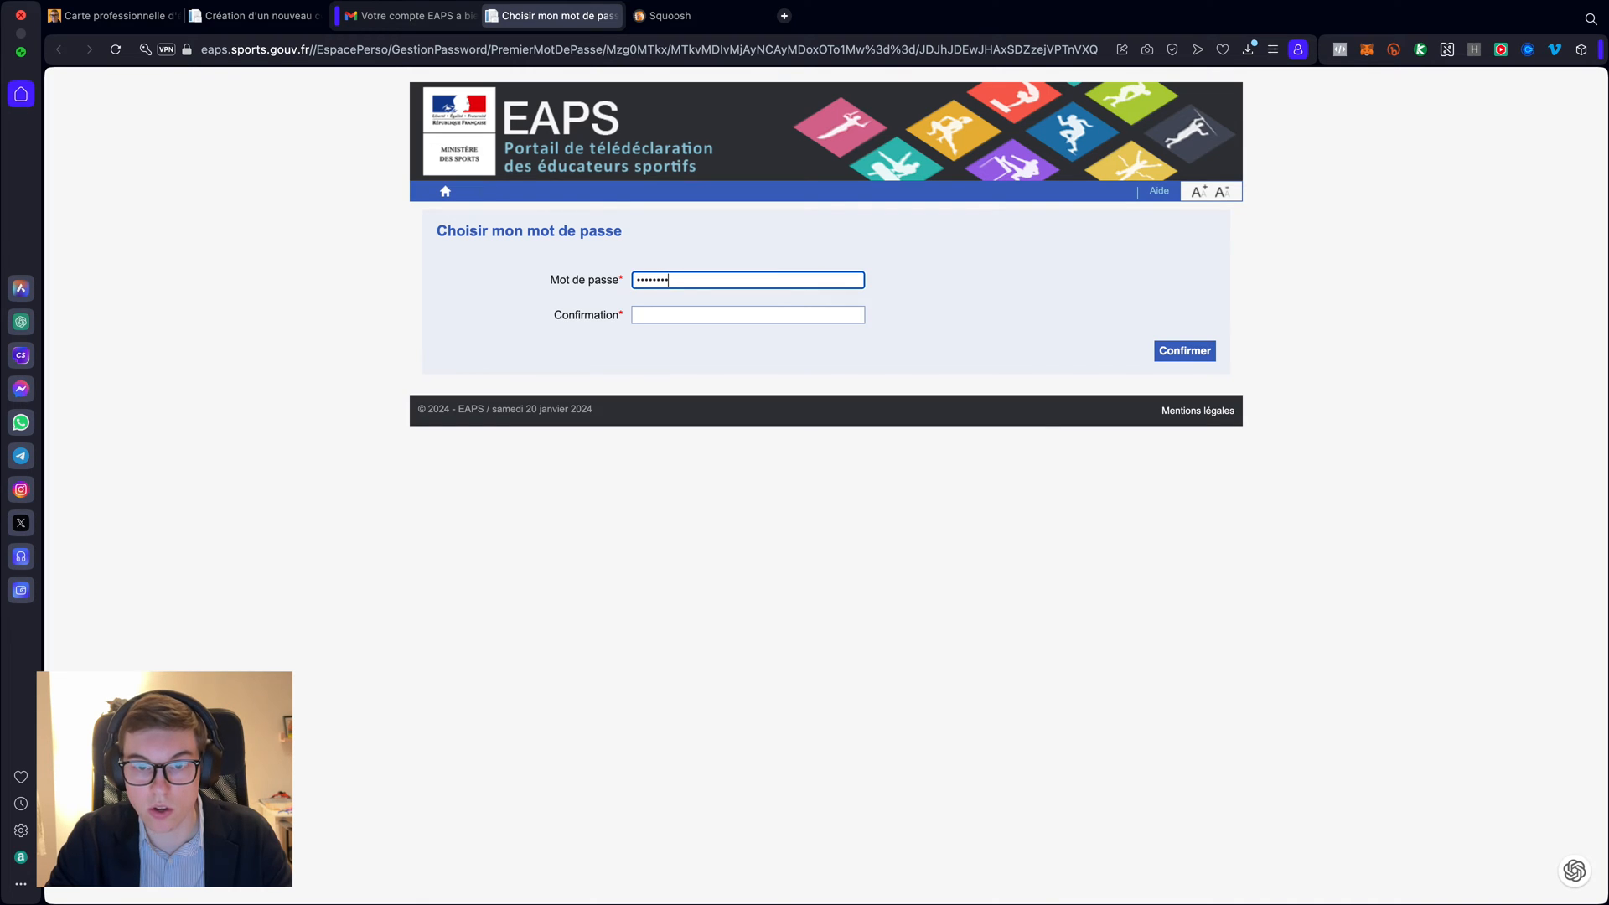
text(••)
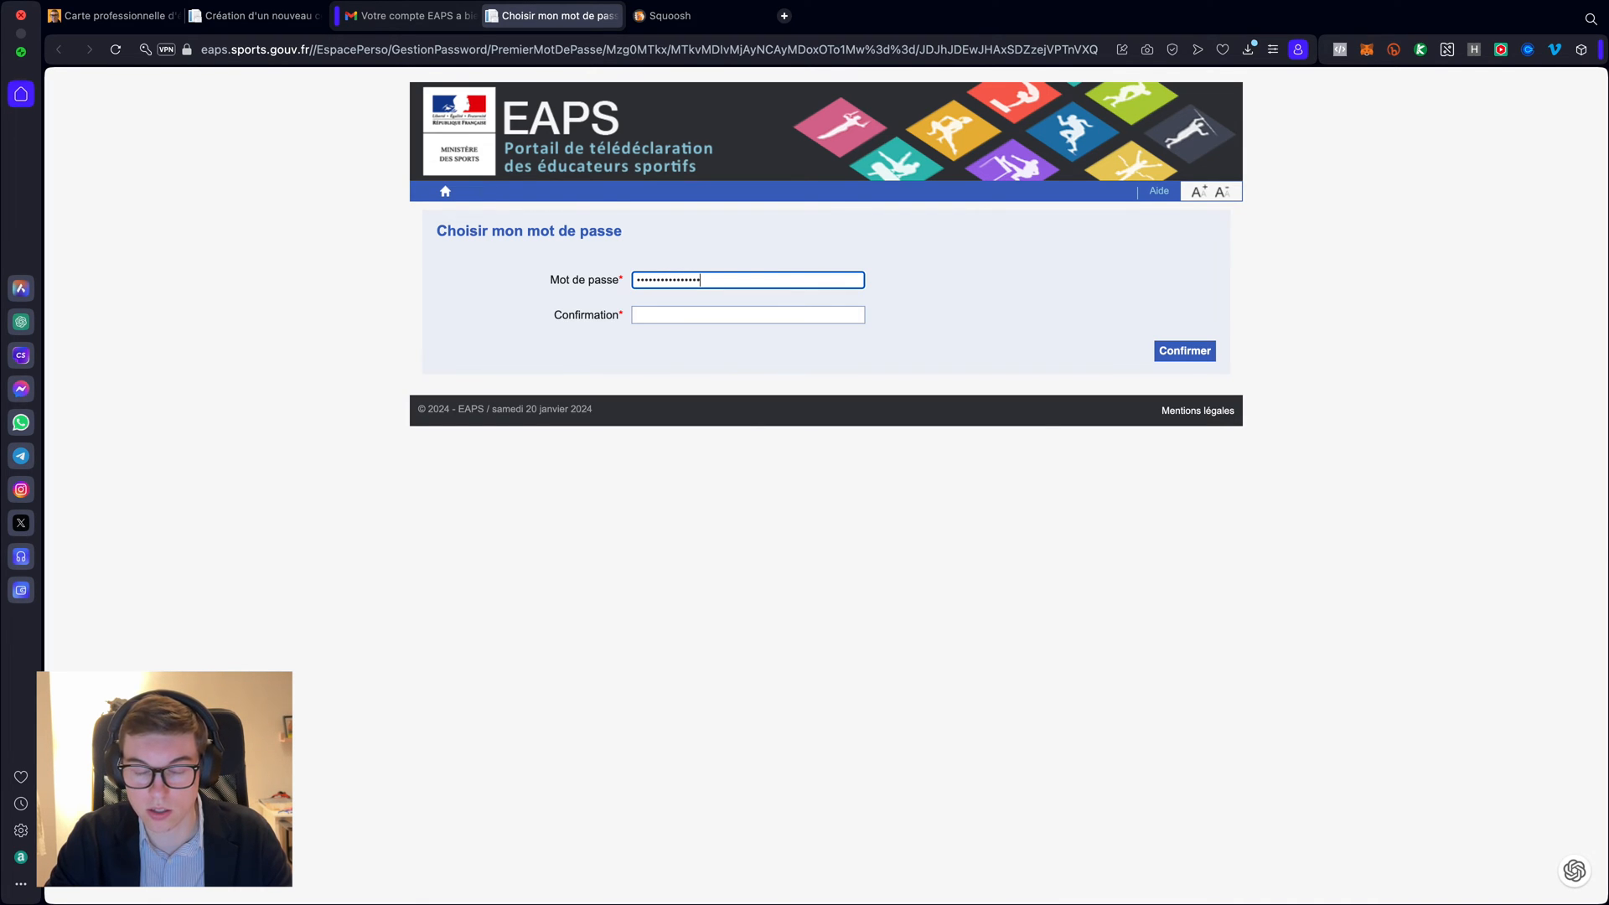
text(•••)
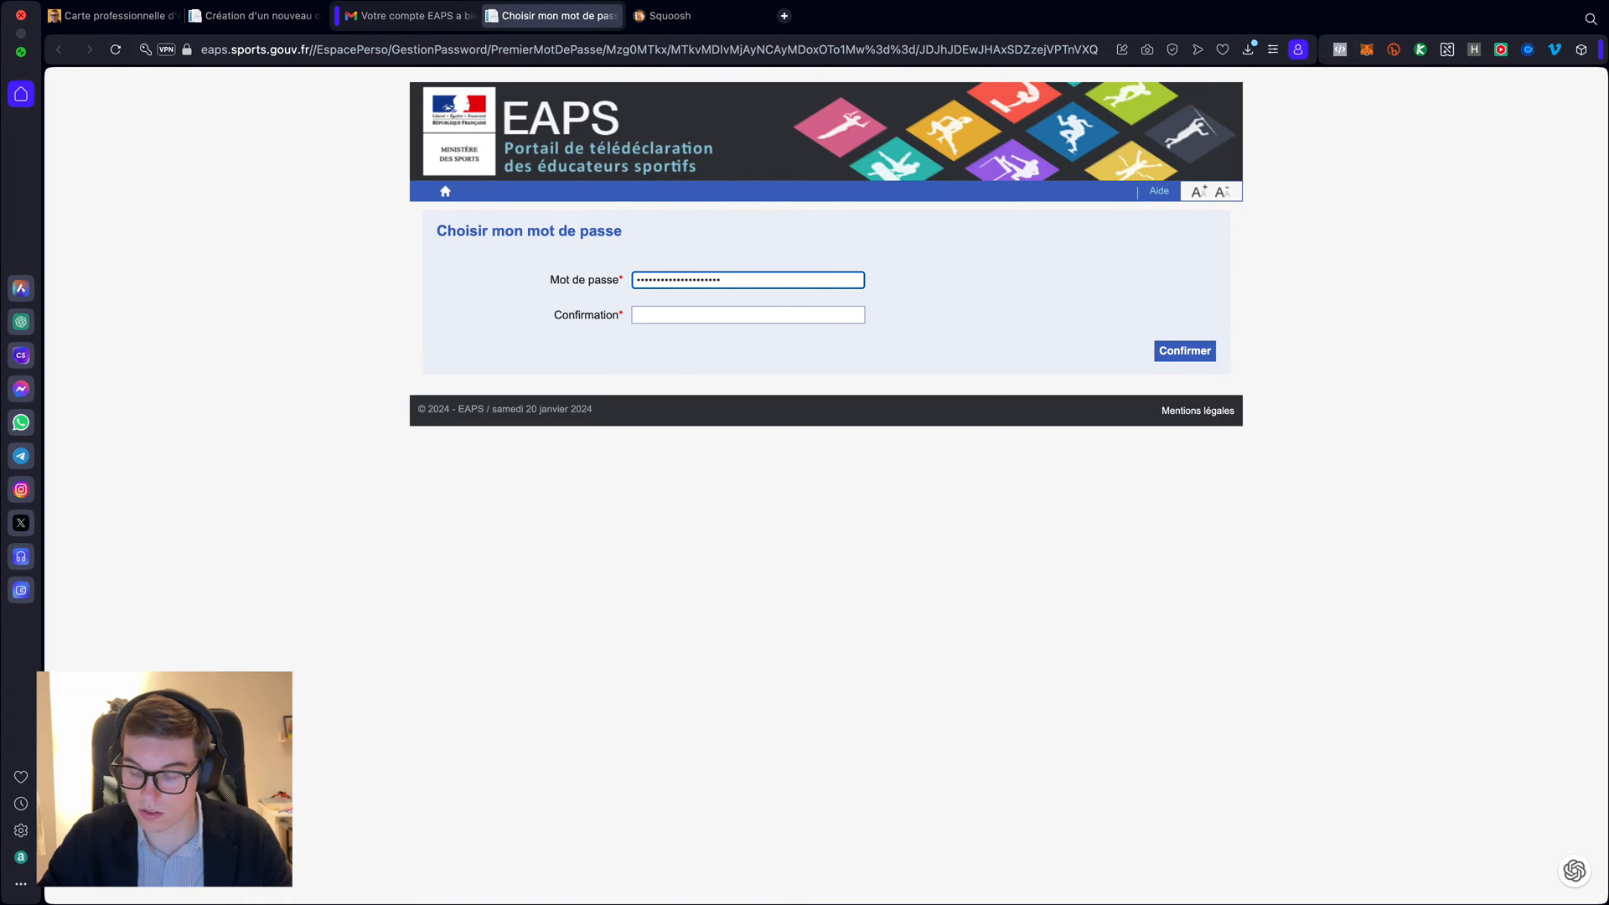
text(•••••••••)
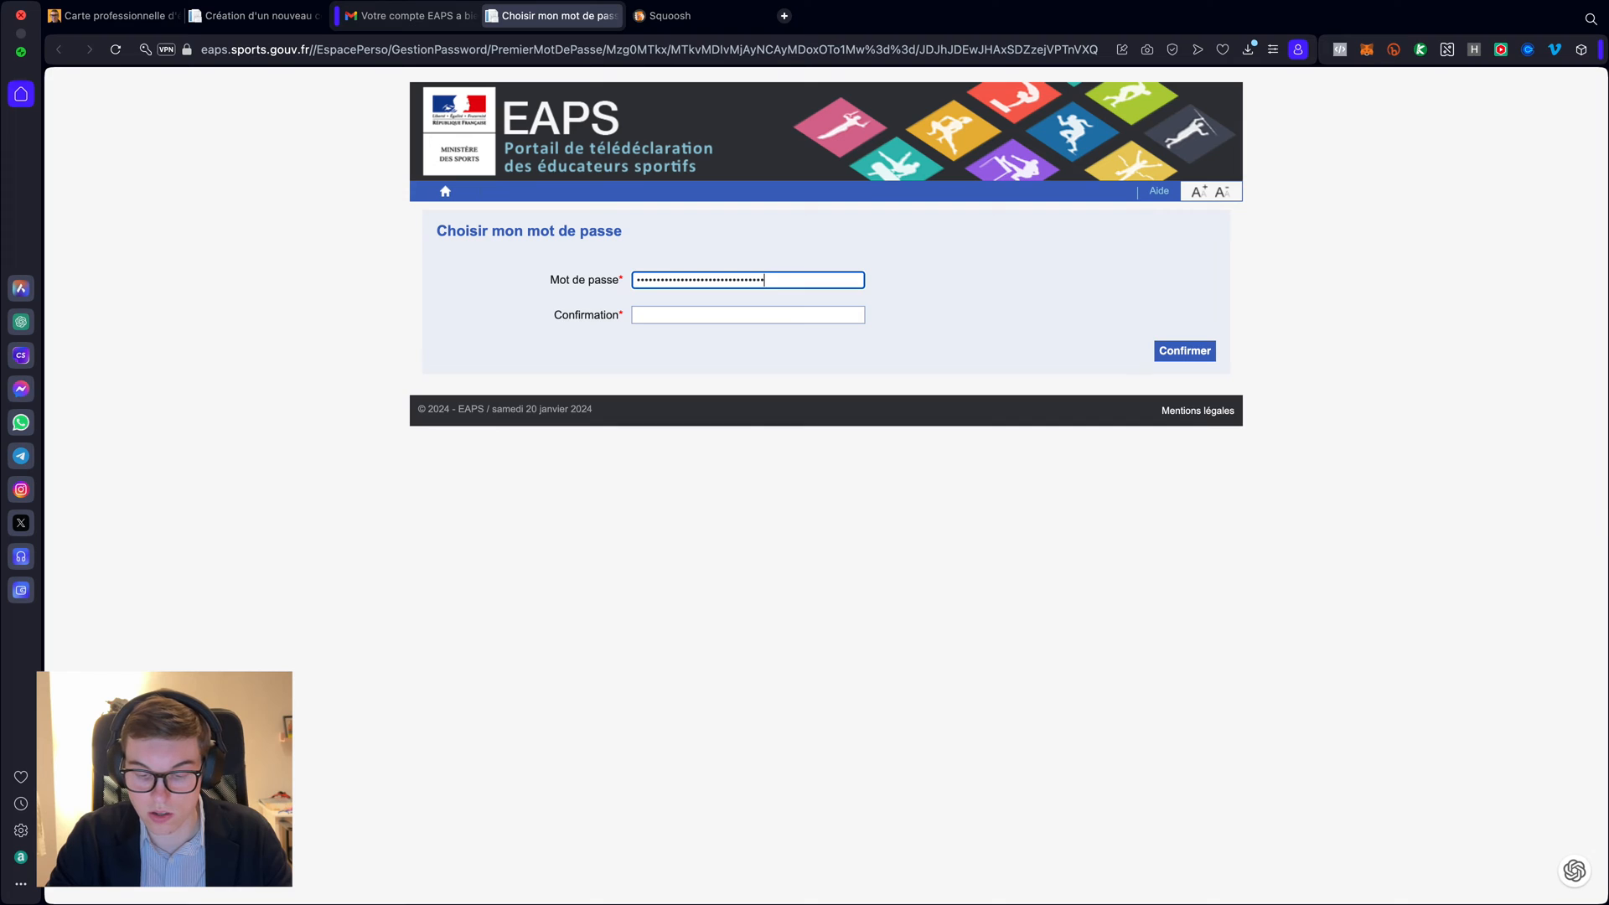
text(••••••)
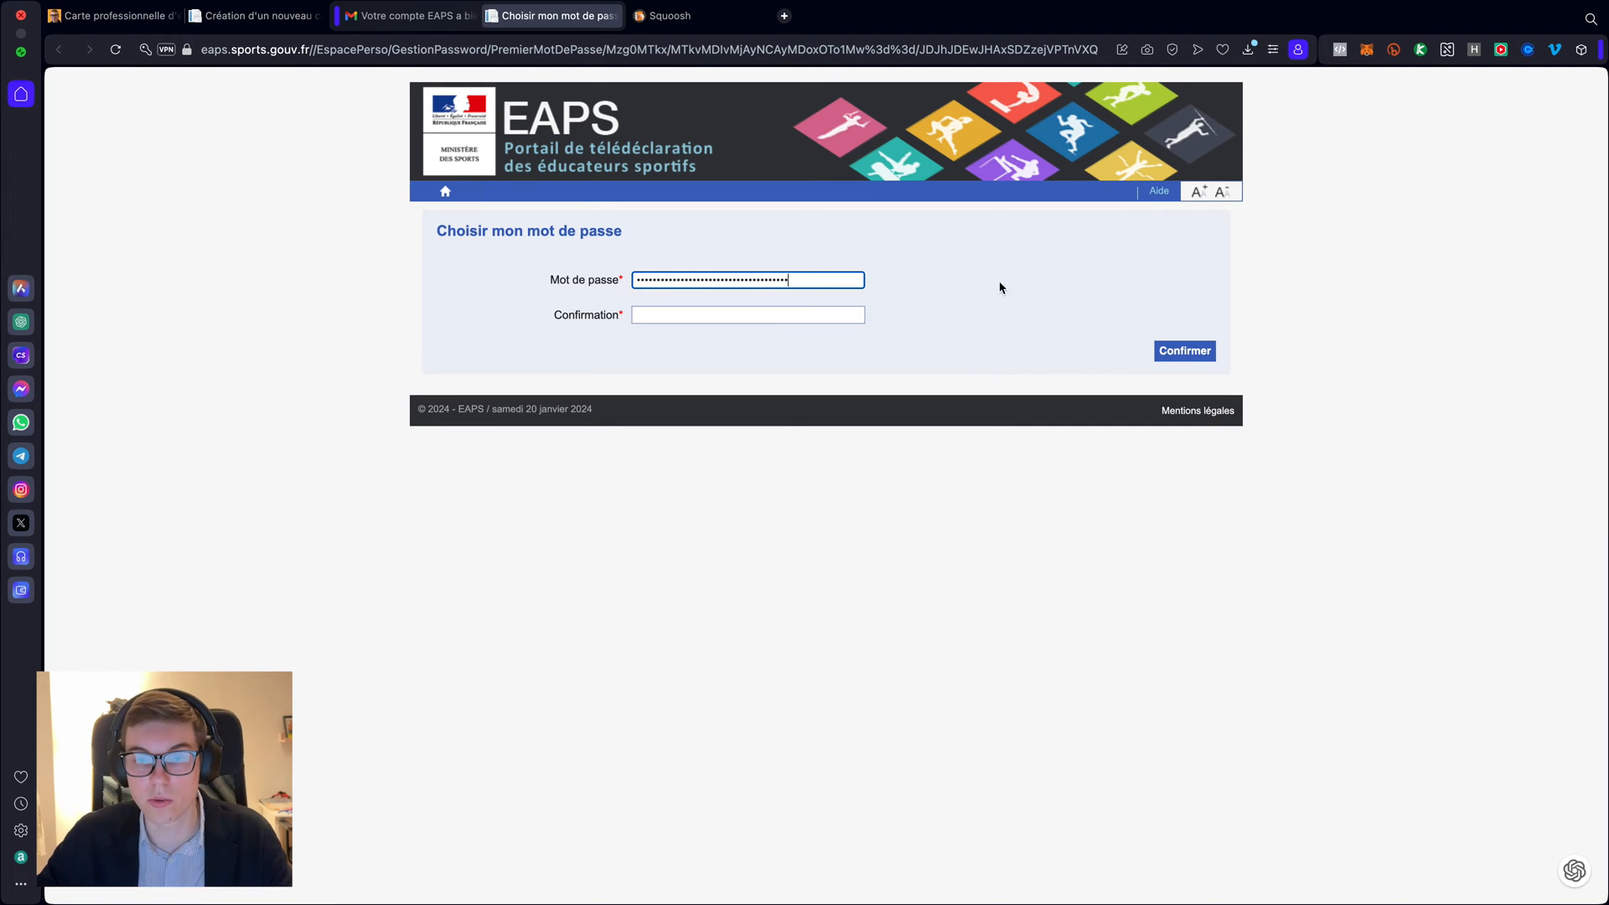
click(838, 336)
click(753, 284)
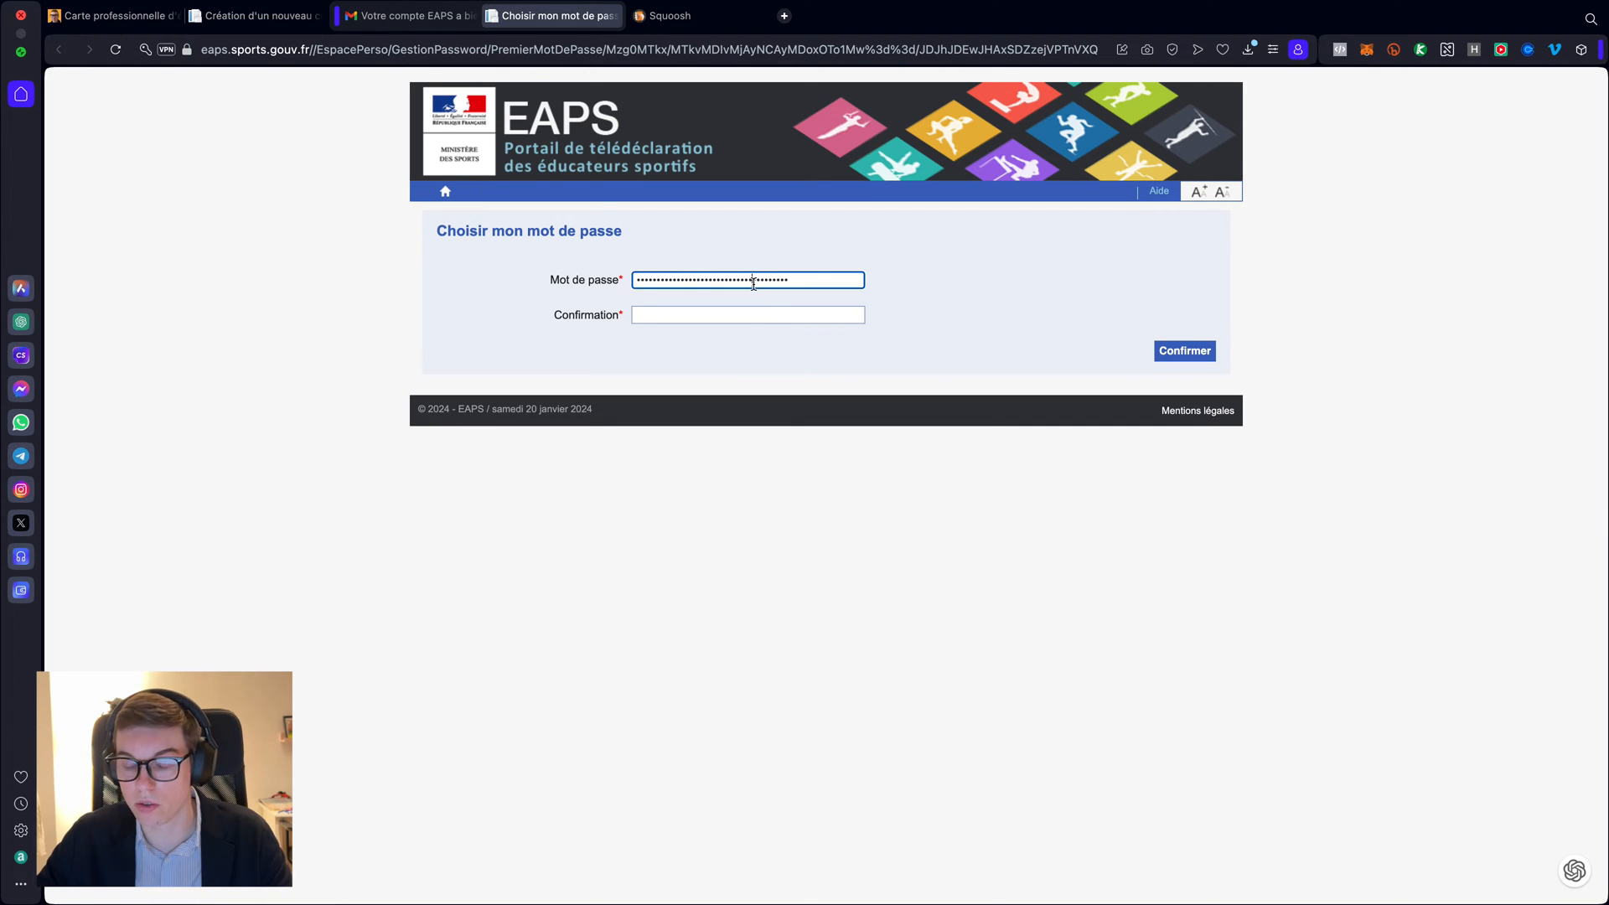
right_click(754, 284)
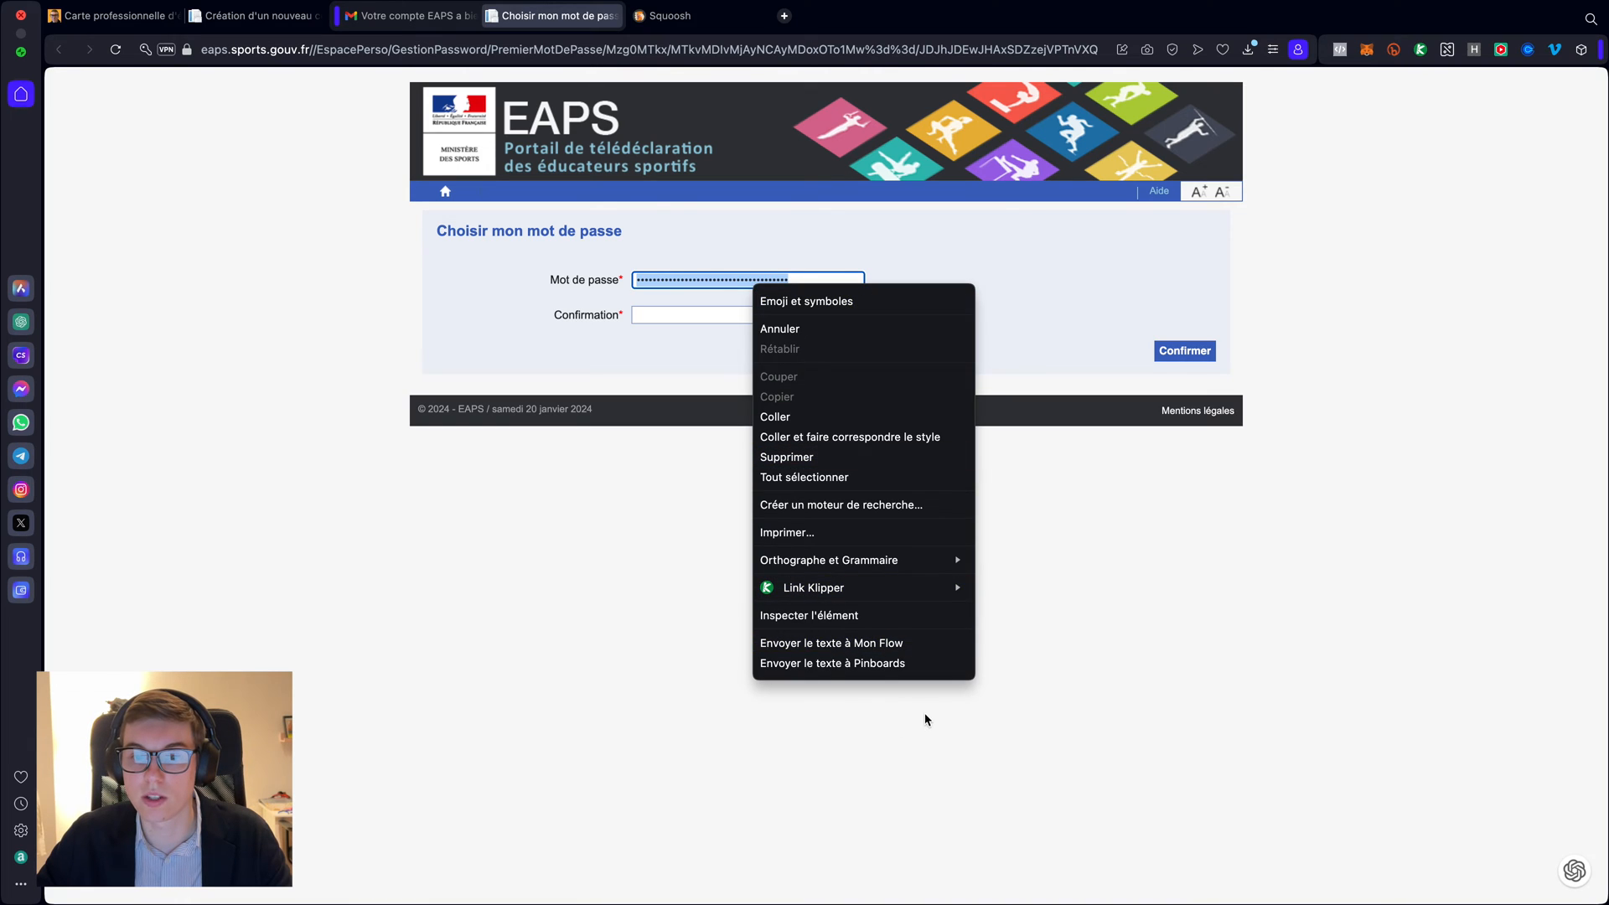
- Reveal the password by changing the field's type from password to text in DevTools
click(817, 617)
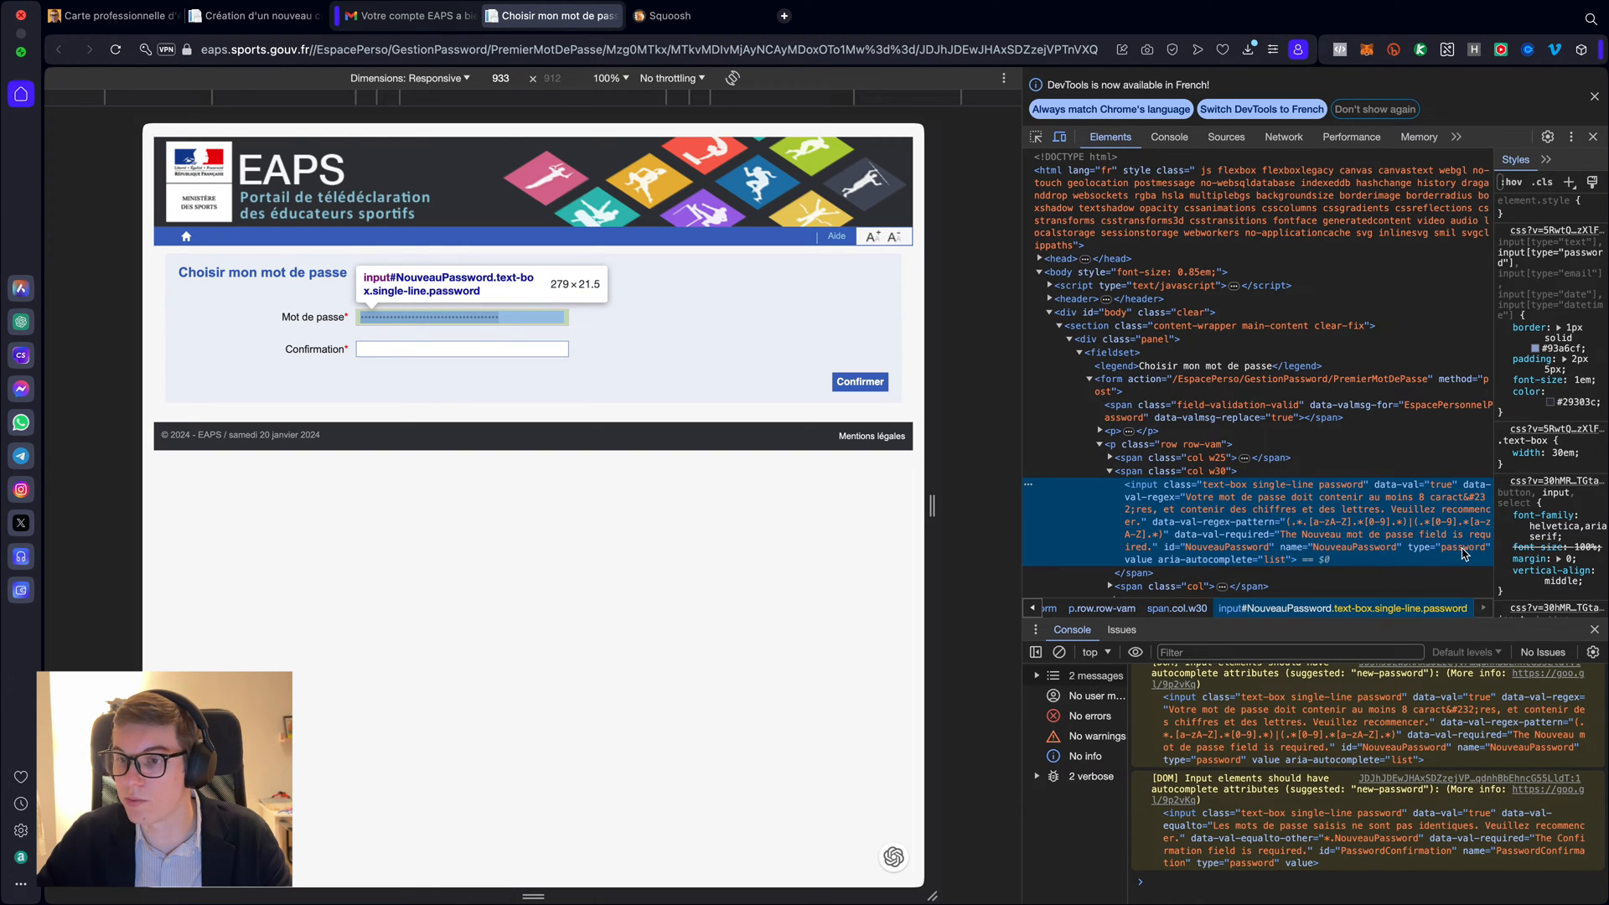
double_click(1462, 549)
text(text)
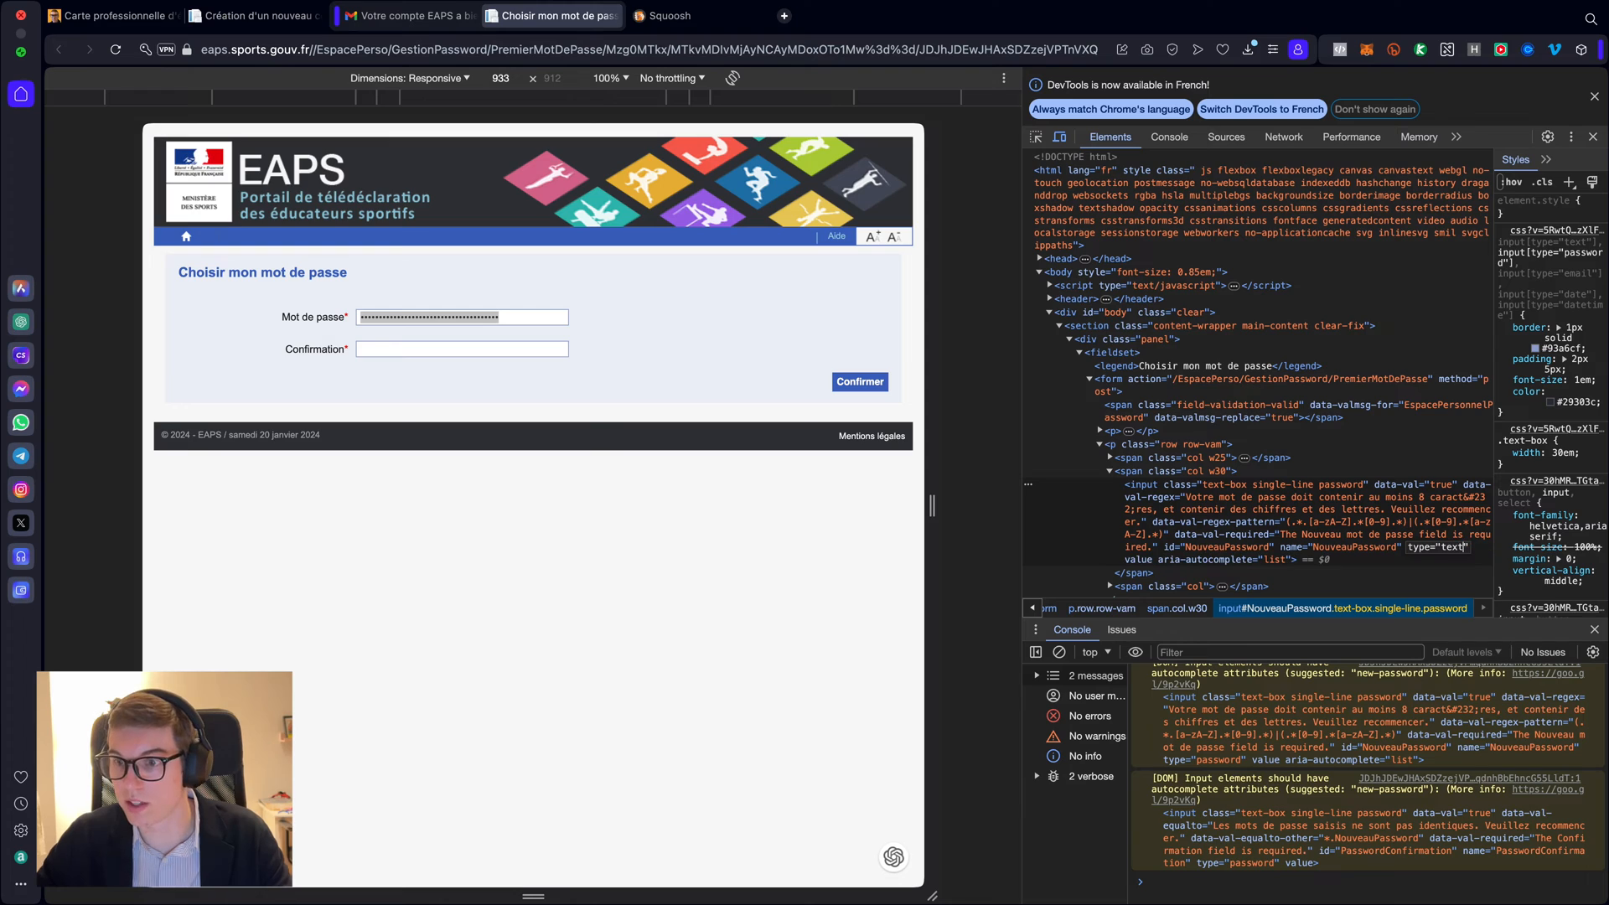
key(Return)
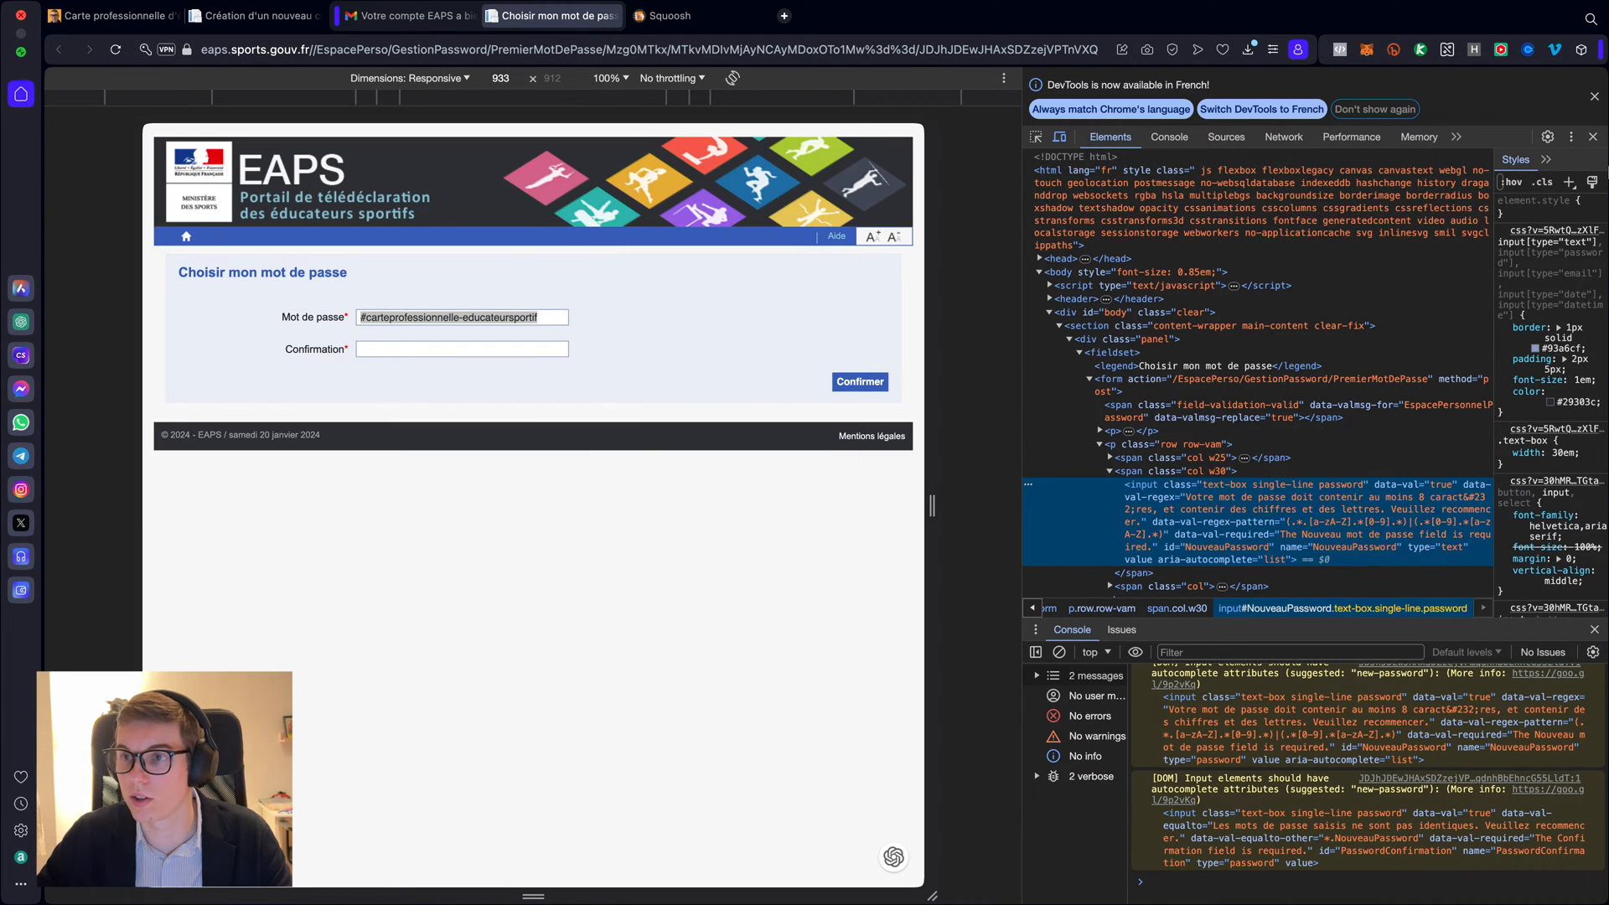
click(1594, 96)
click(1593, 79)
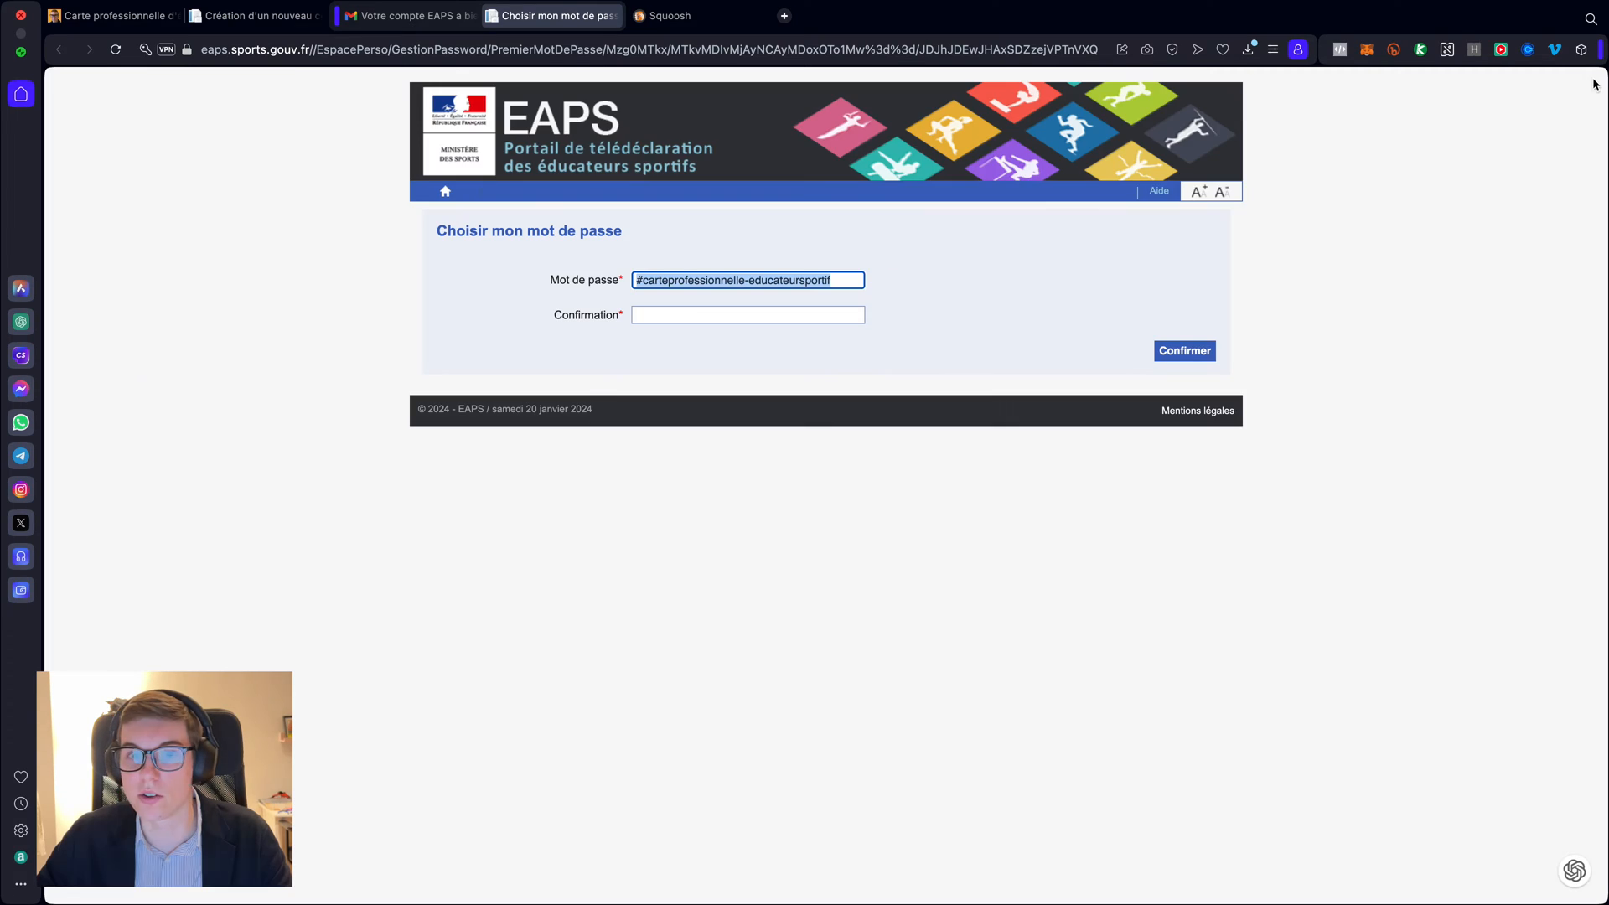
- Append a suffix to the new password and copy it into the Confirmation field
click(843, 281)
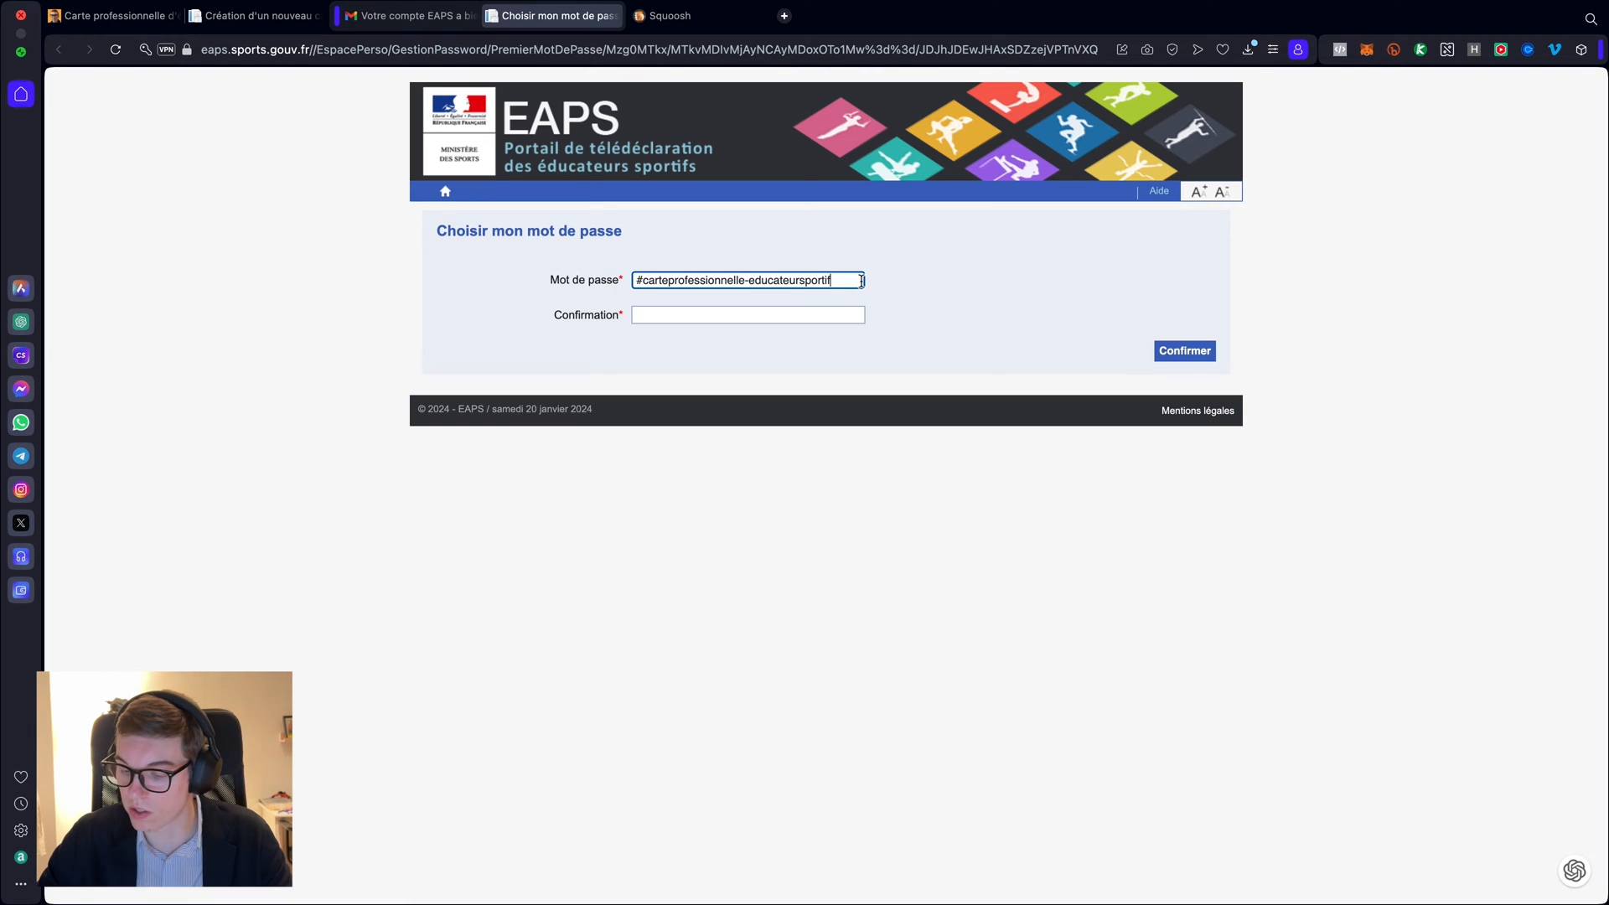
text(-2024)
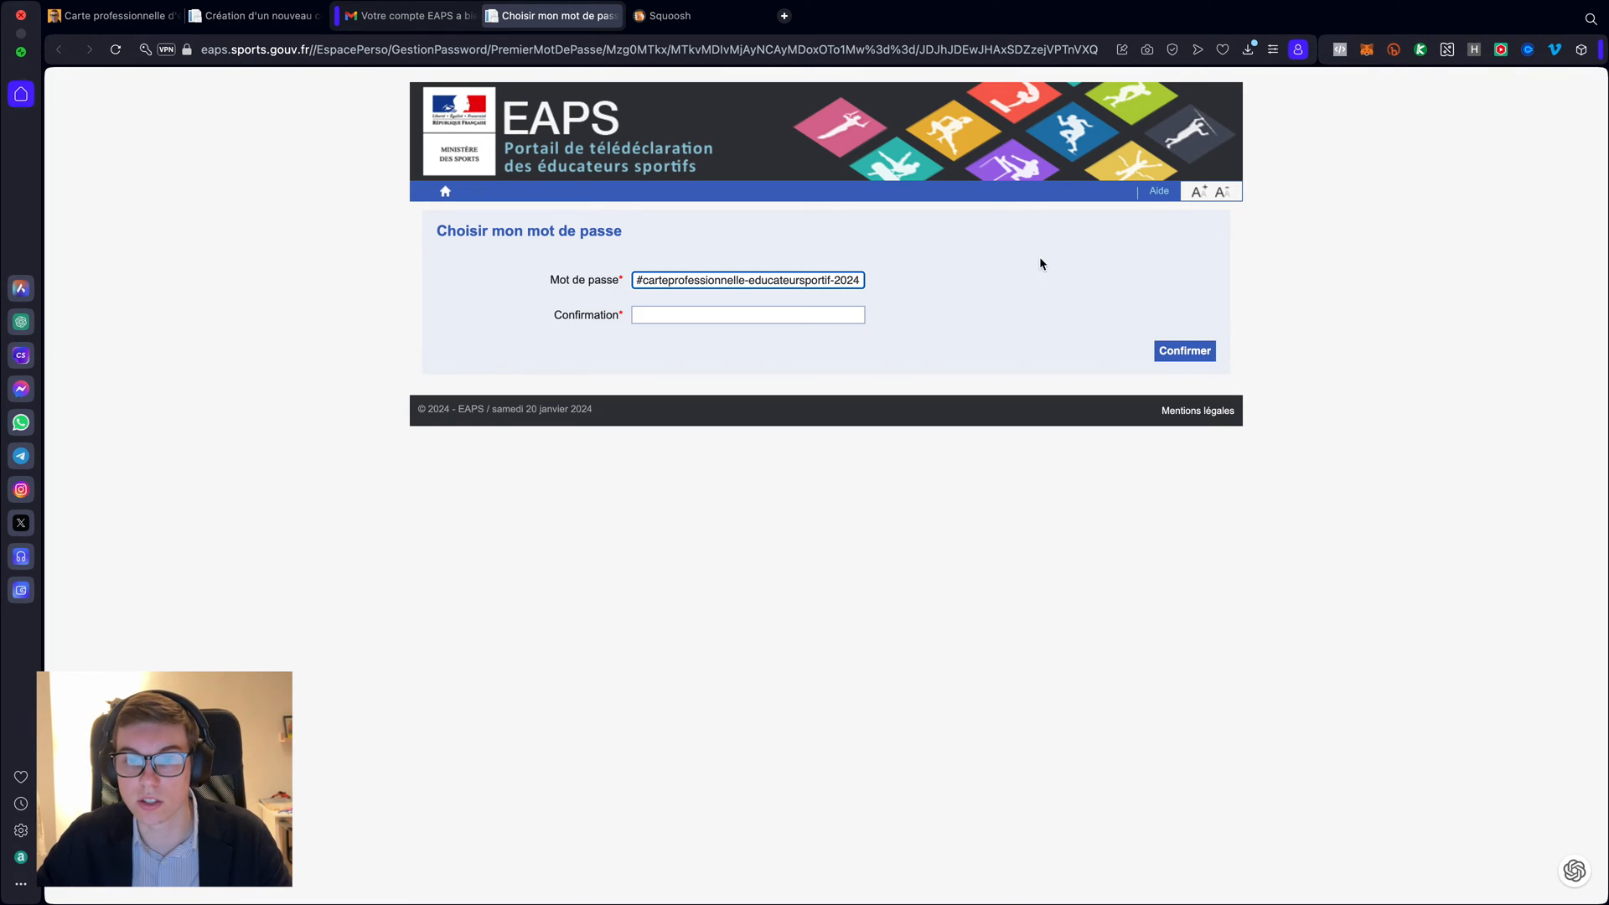
click(906, 302)
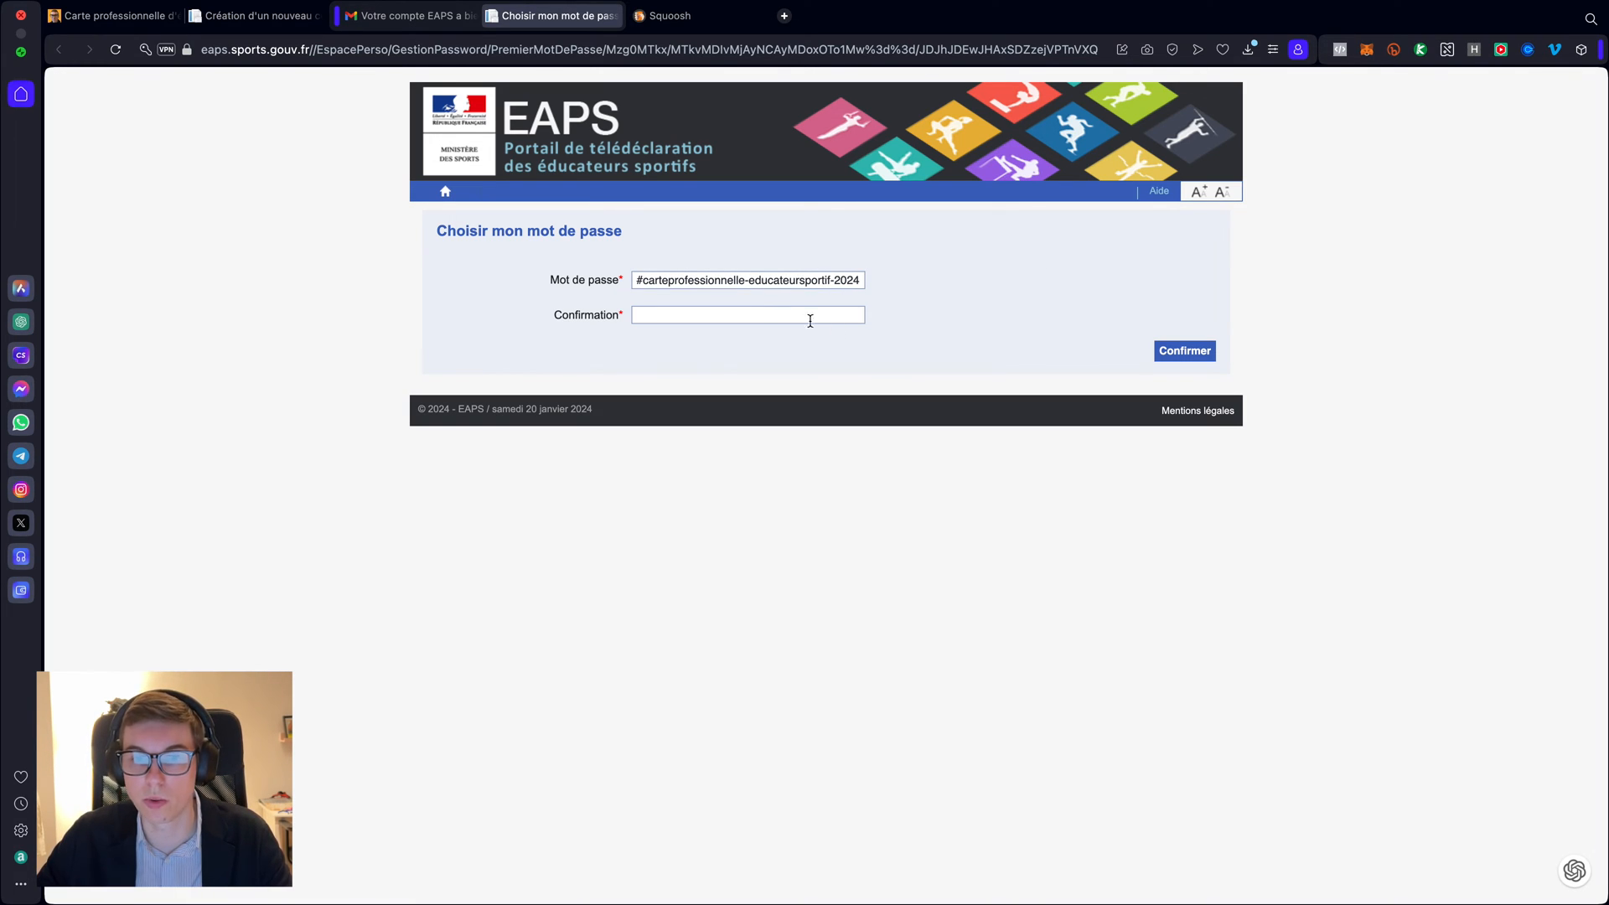
triple_click(700, 281)
key(super+c)
key(Tab)
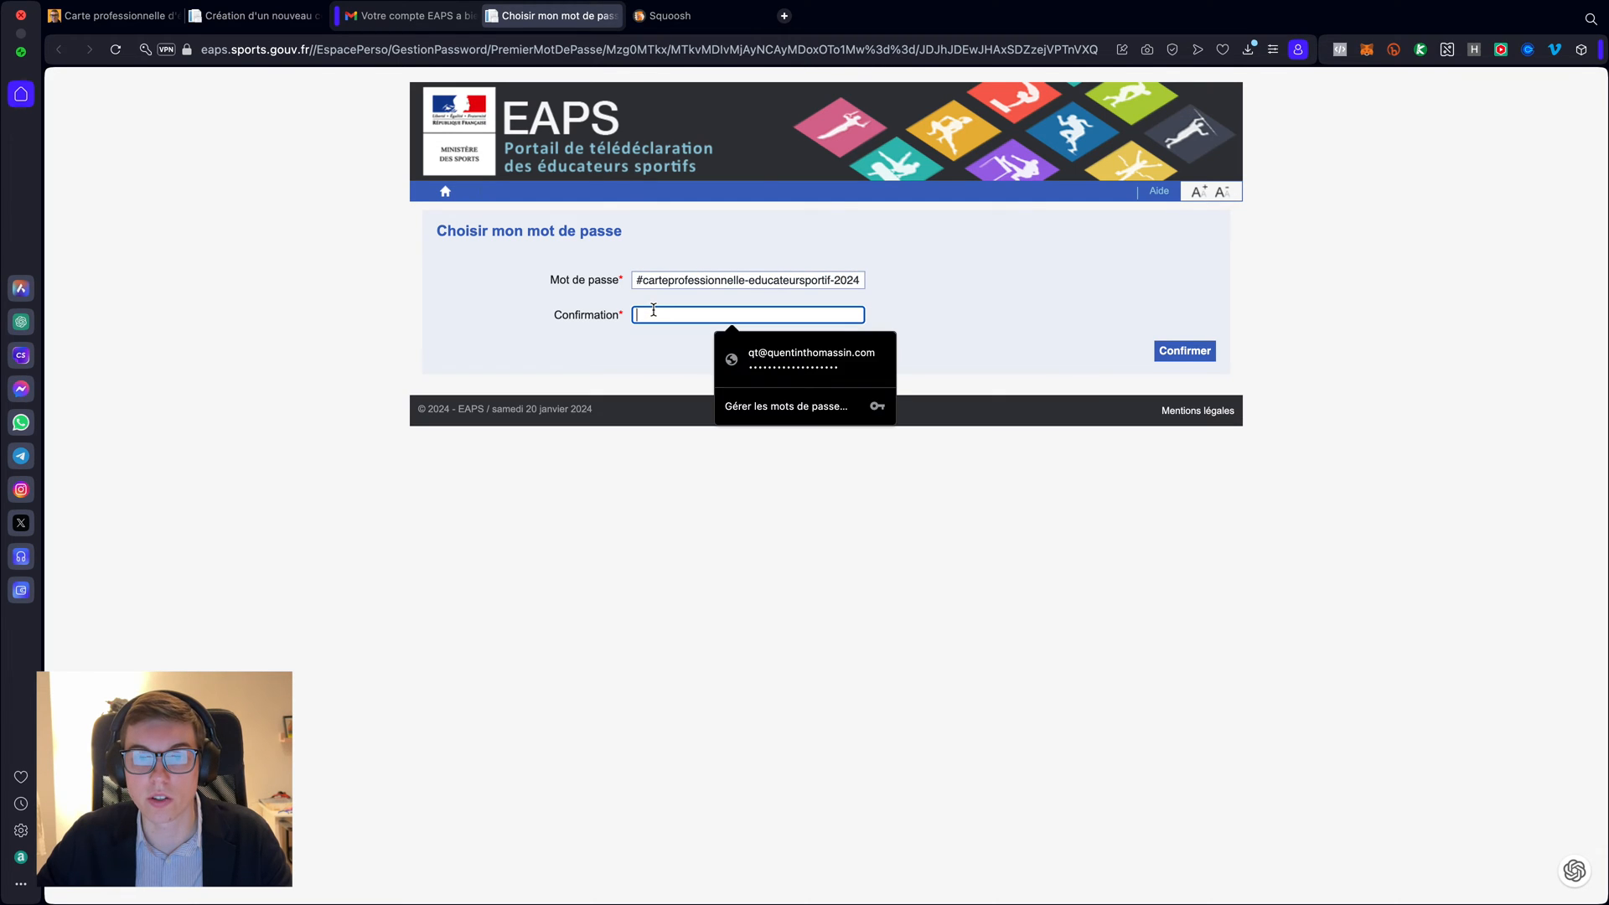
key(super+v)
- Check the password entry and submit it with Confirmer
click(844, 347)
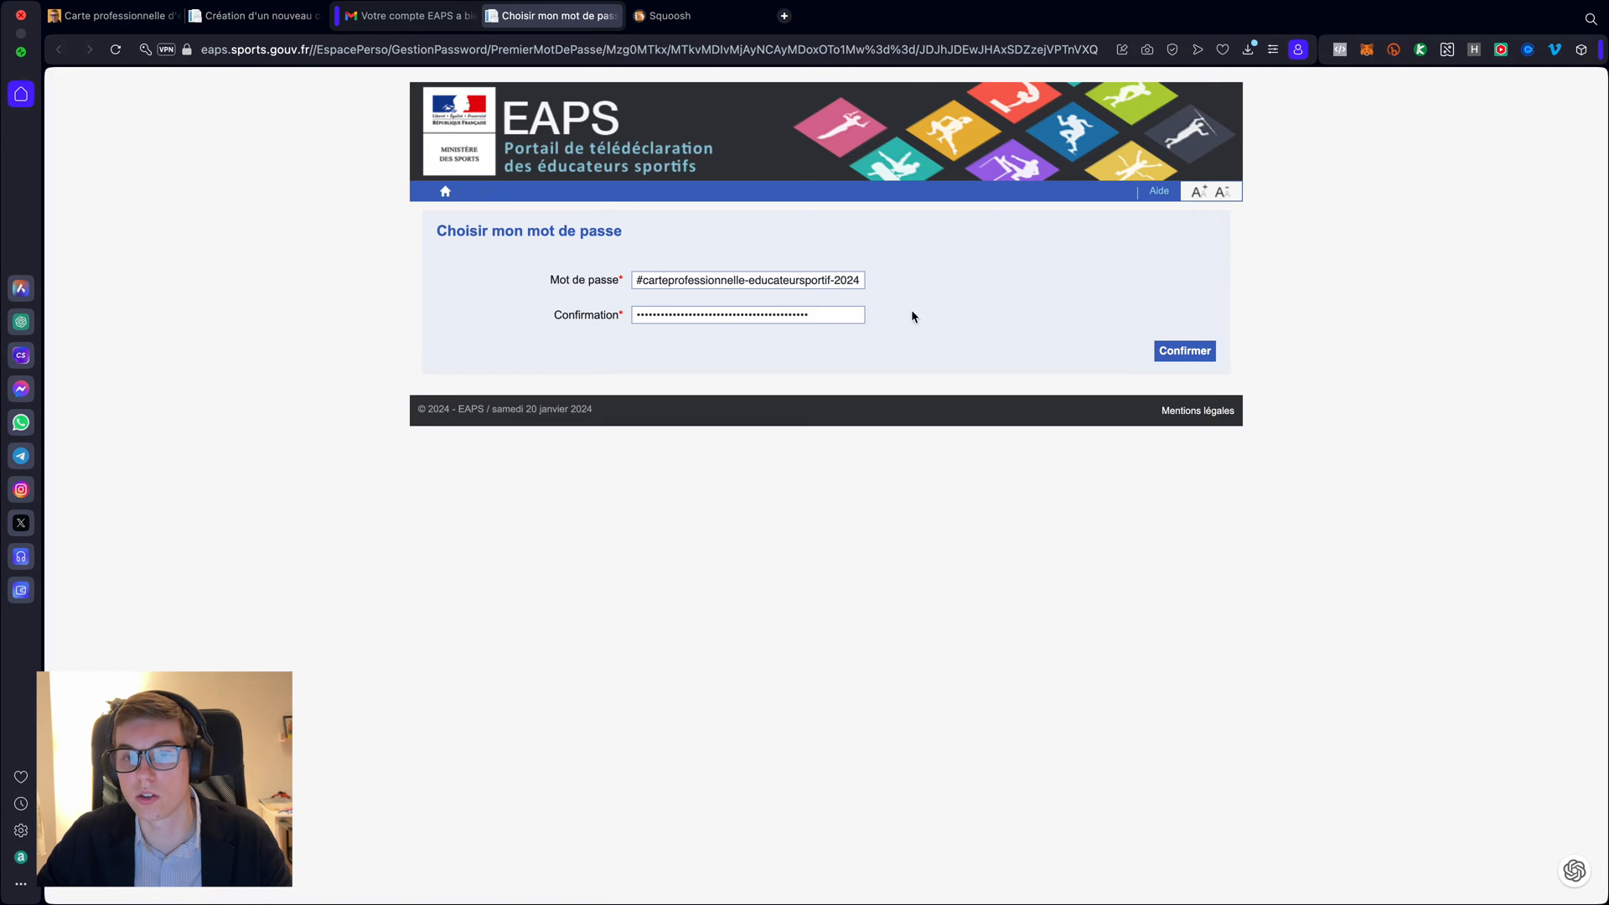
click(797, 279)
key(super+a)
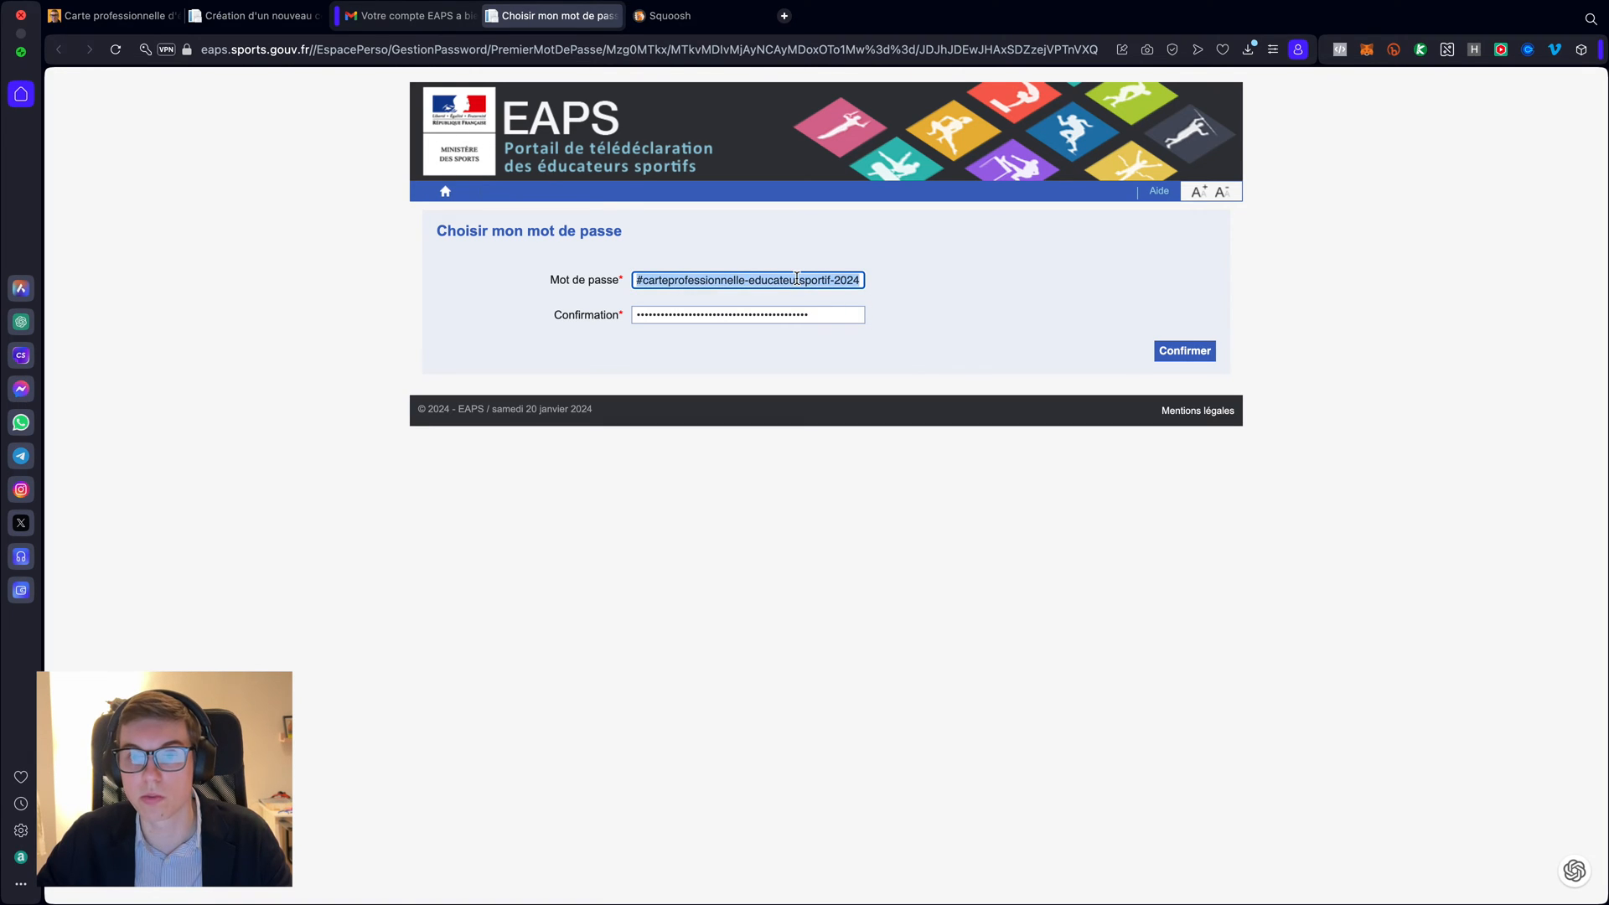
click(940, 307)
click(1180, 355)
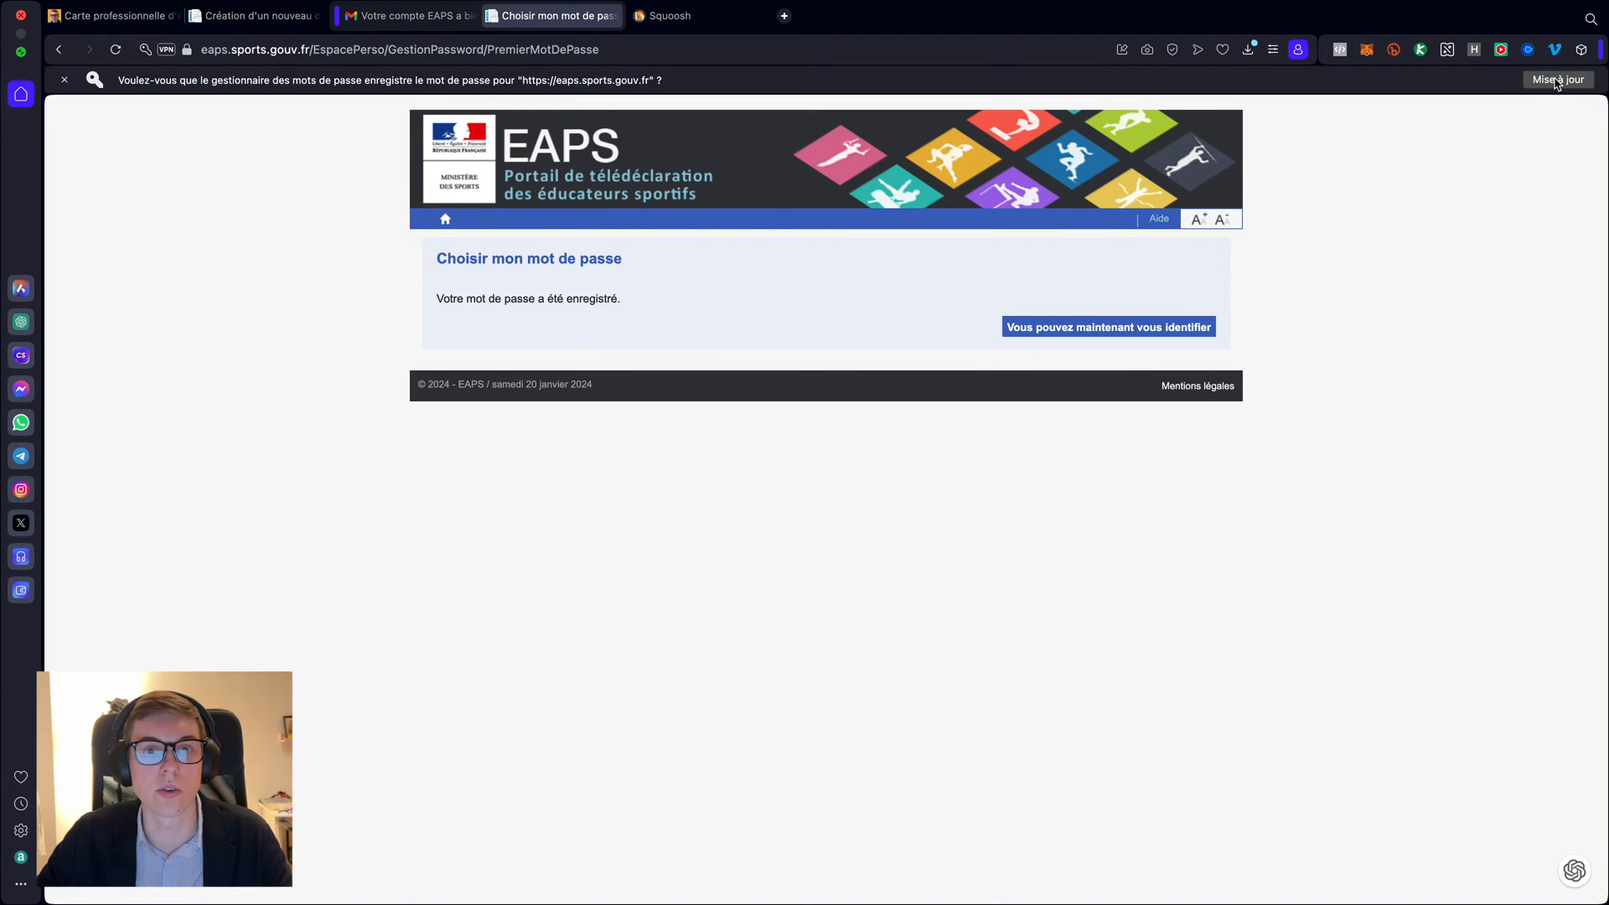
- Dismiss the save-password prompt, go to login, and clear the autofilled identifier and password
click(65, 80)
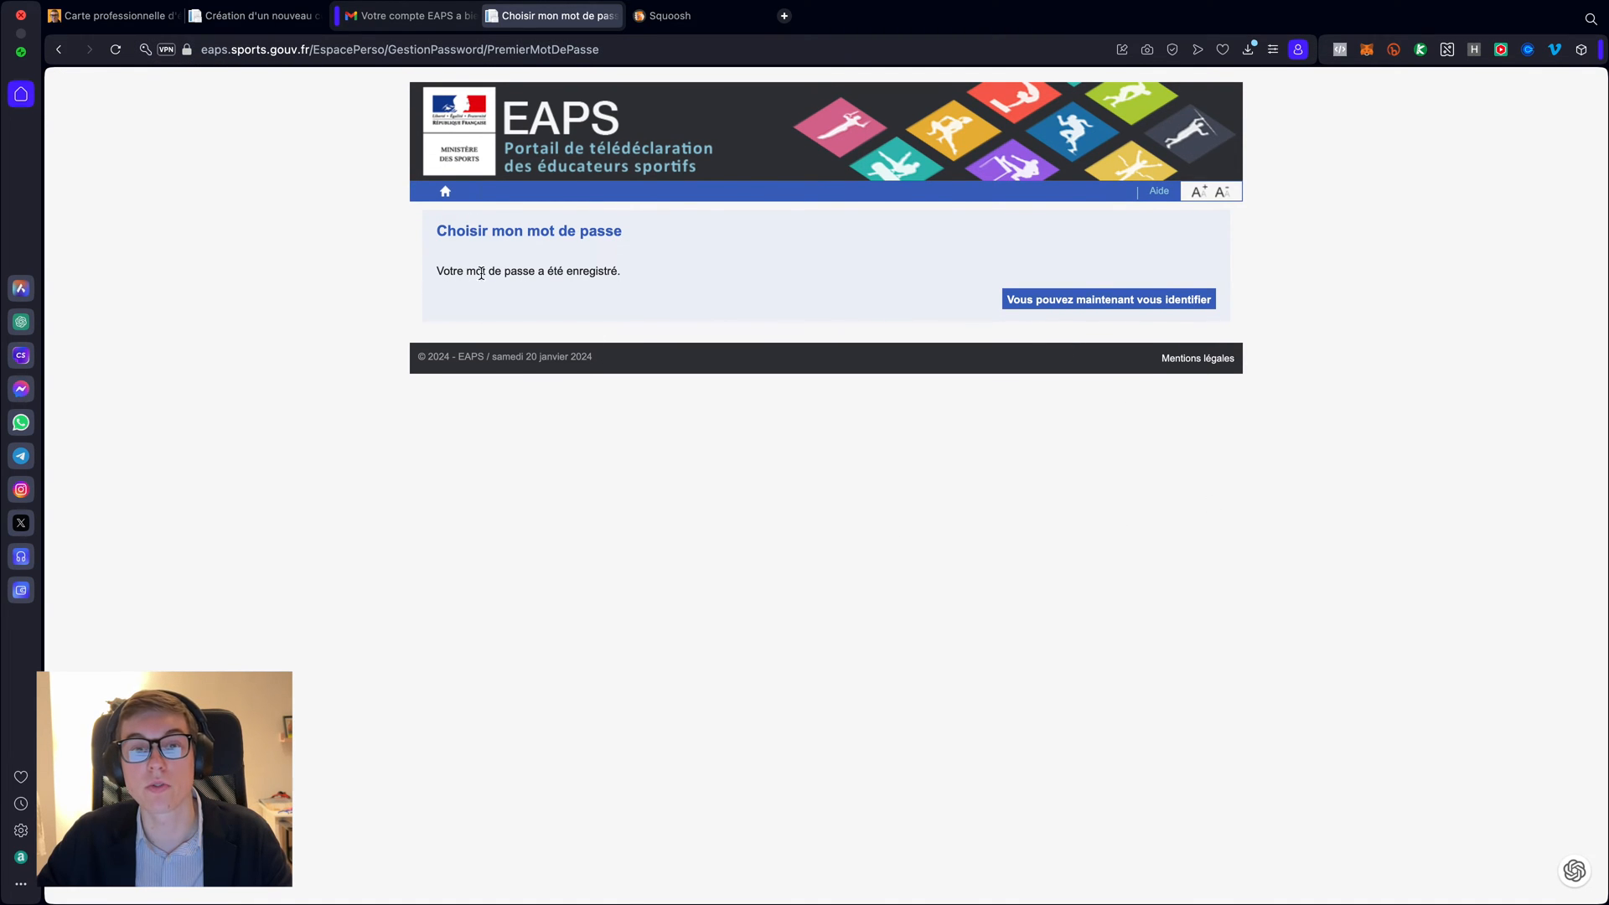
click(1100, 300)
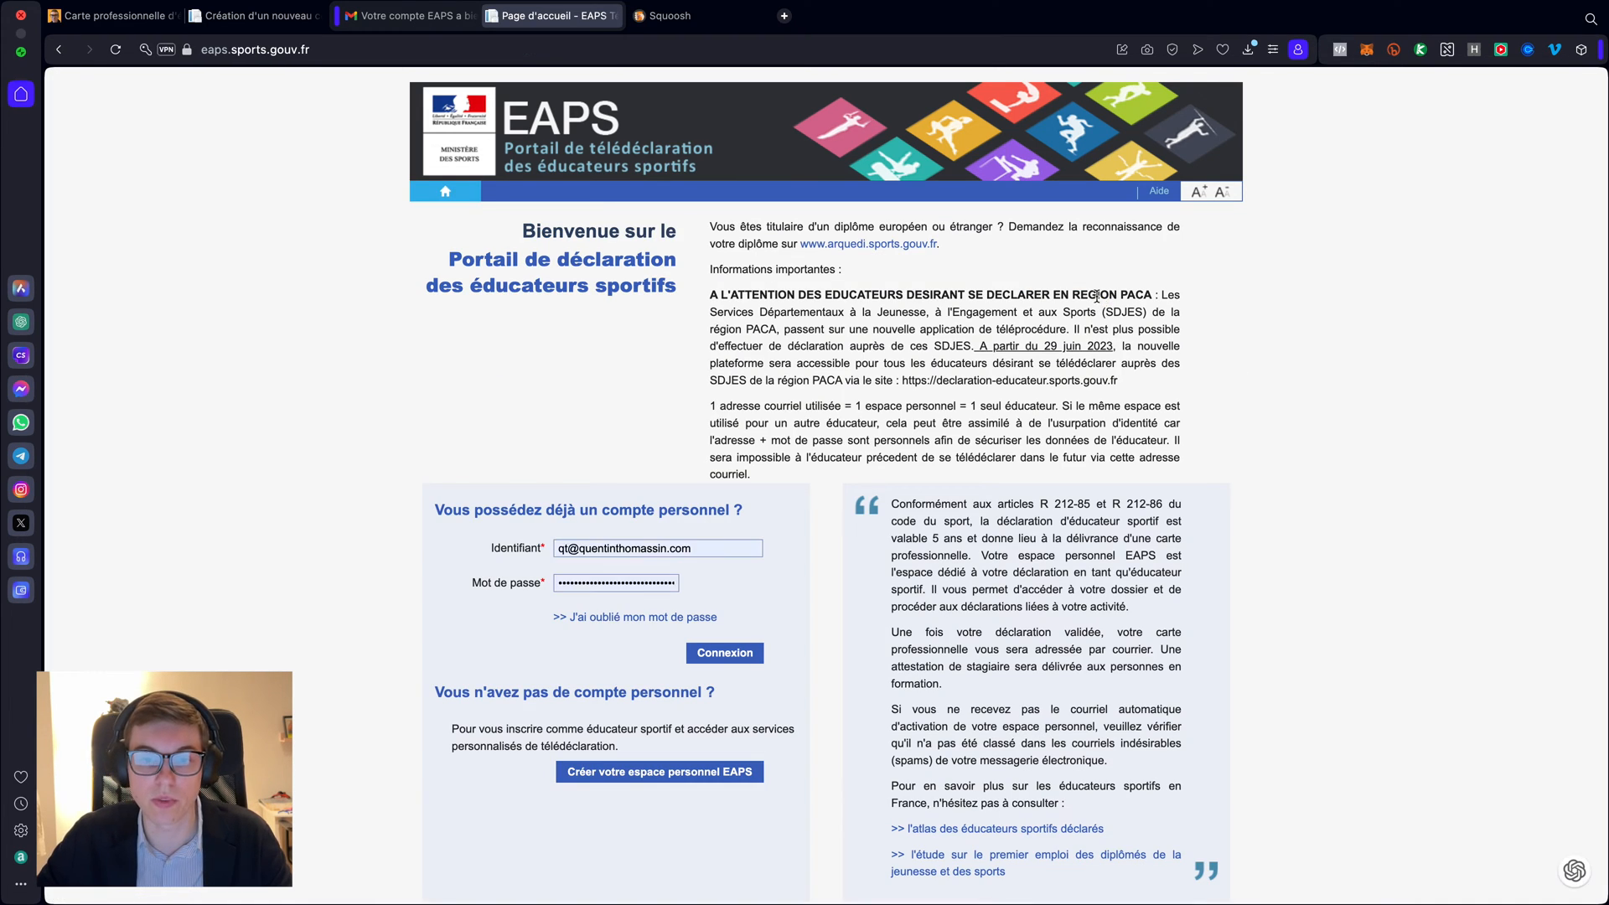
click(715, 549)
key(super+a)
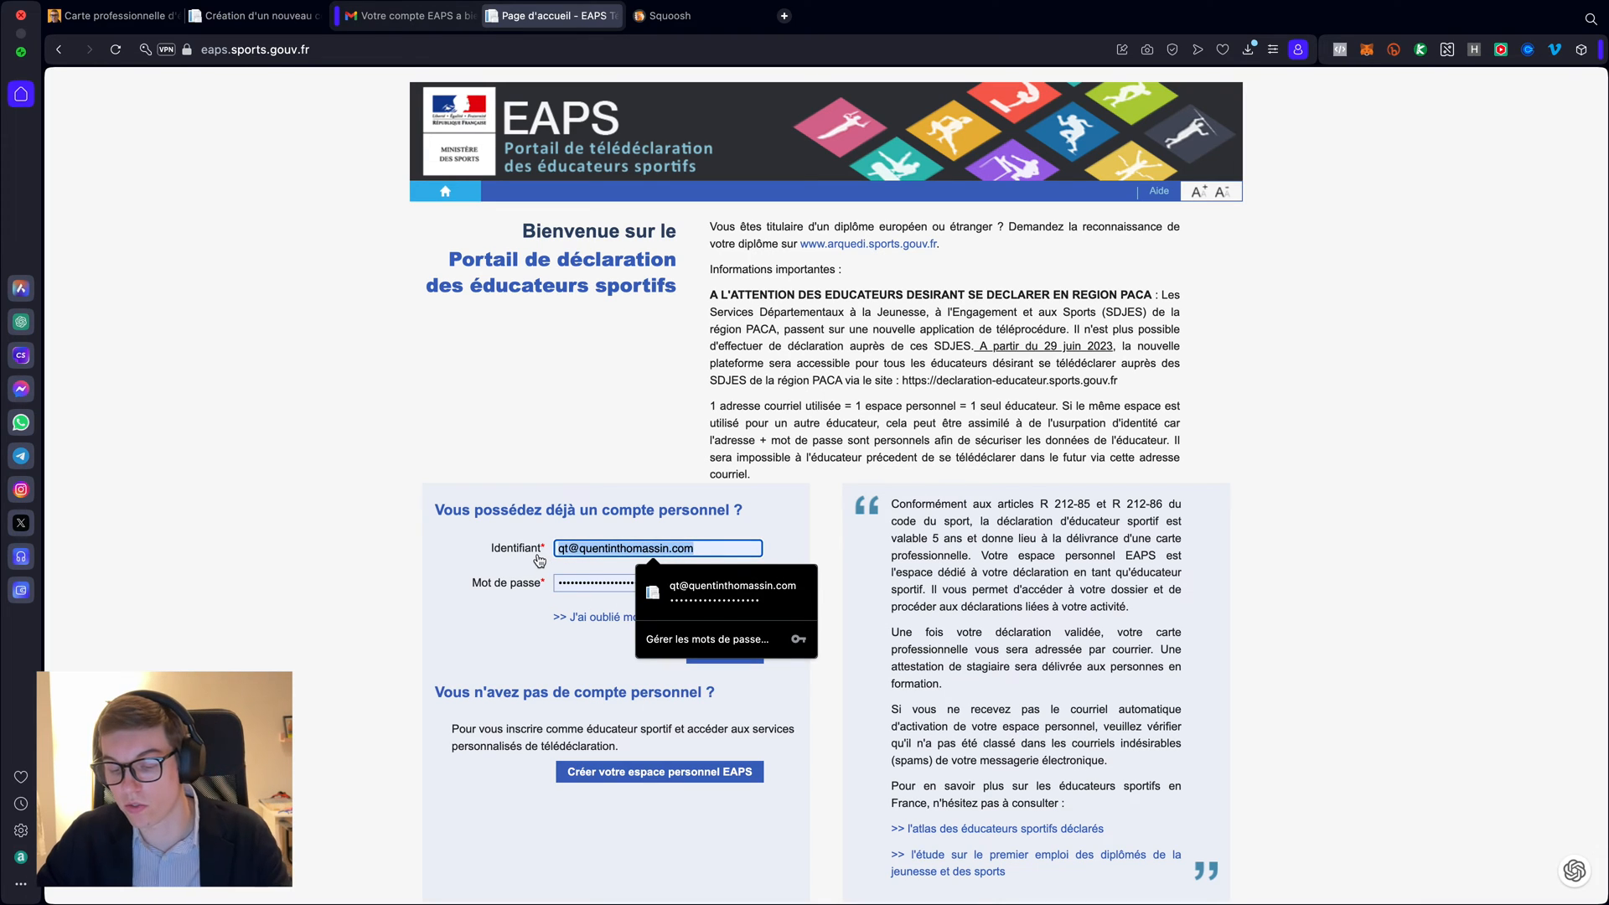
key(BackSpace)
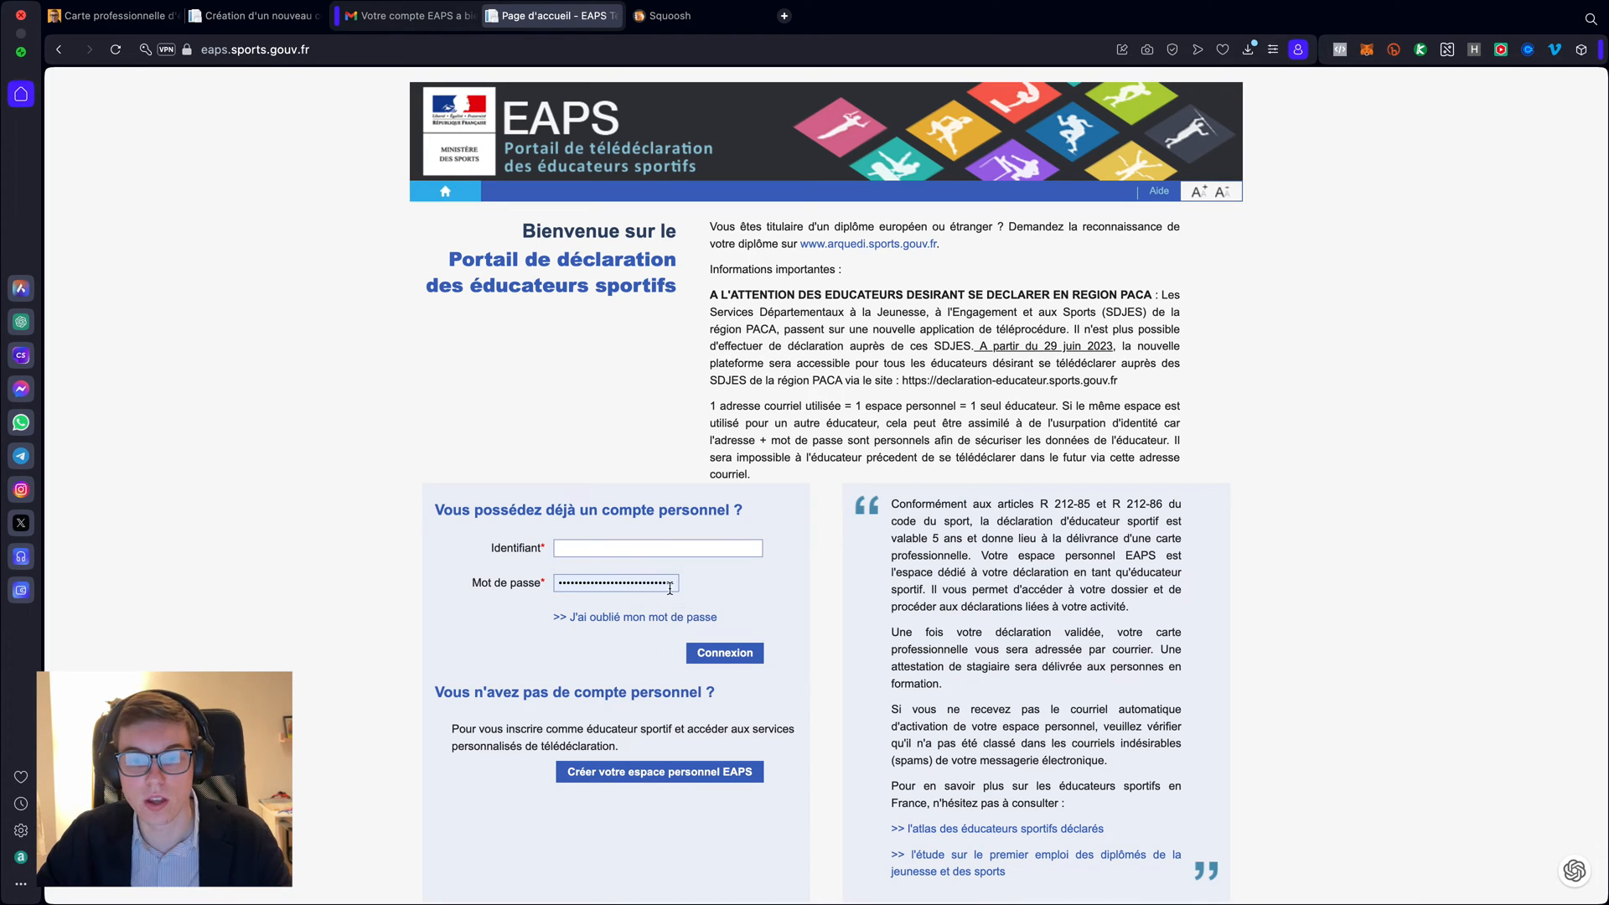
click(639, 580)
key(super+a)
key(BackSpace)
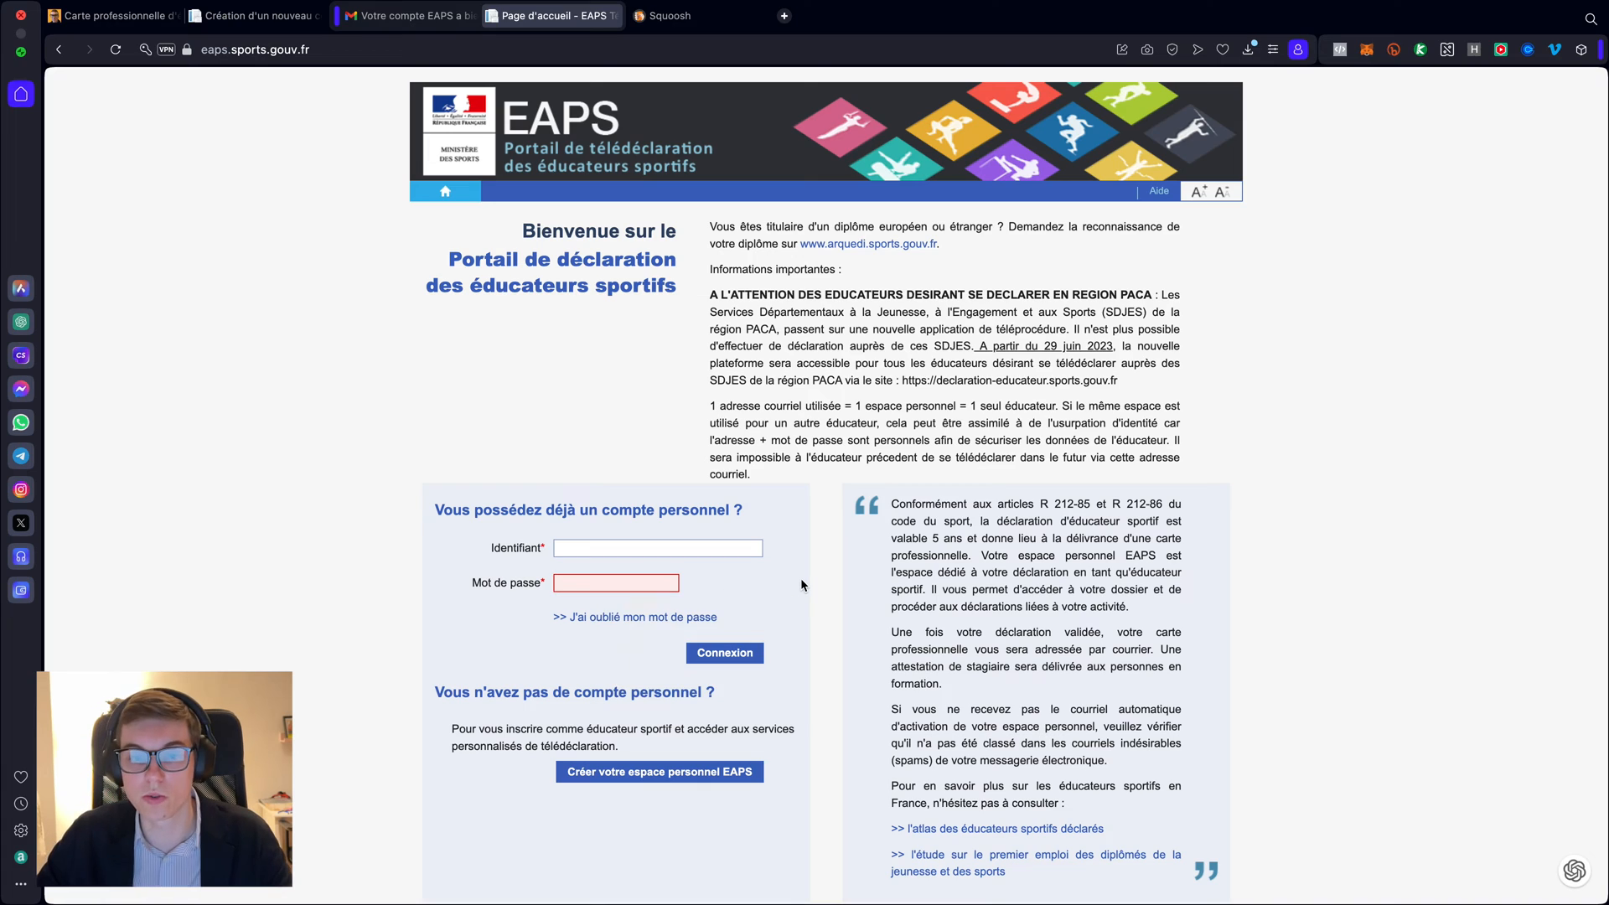
- Enter the account e-mail and password and sign in
click(618, 547)
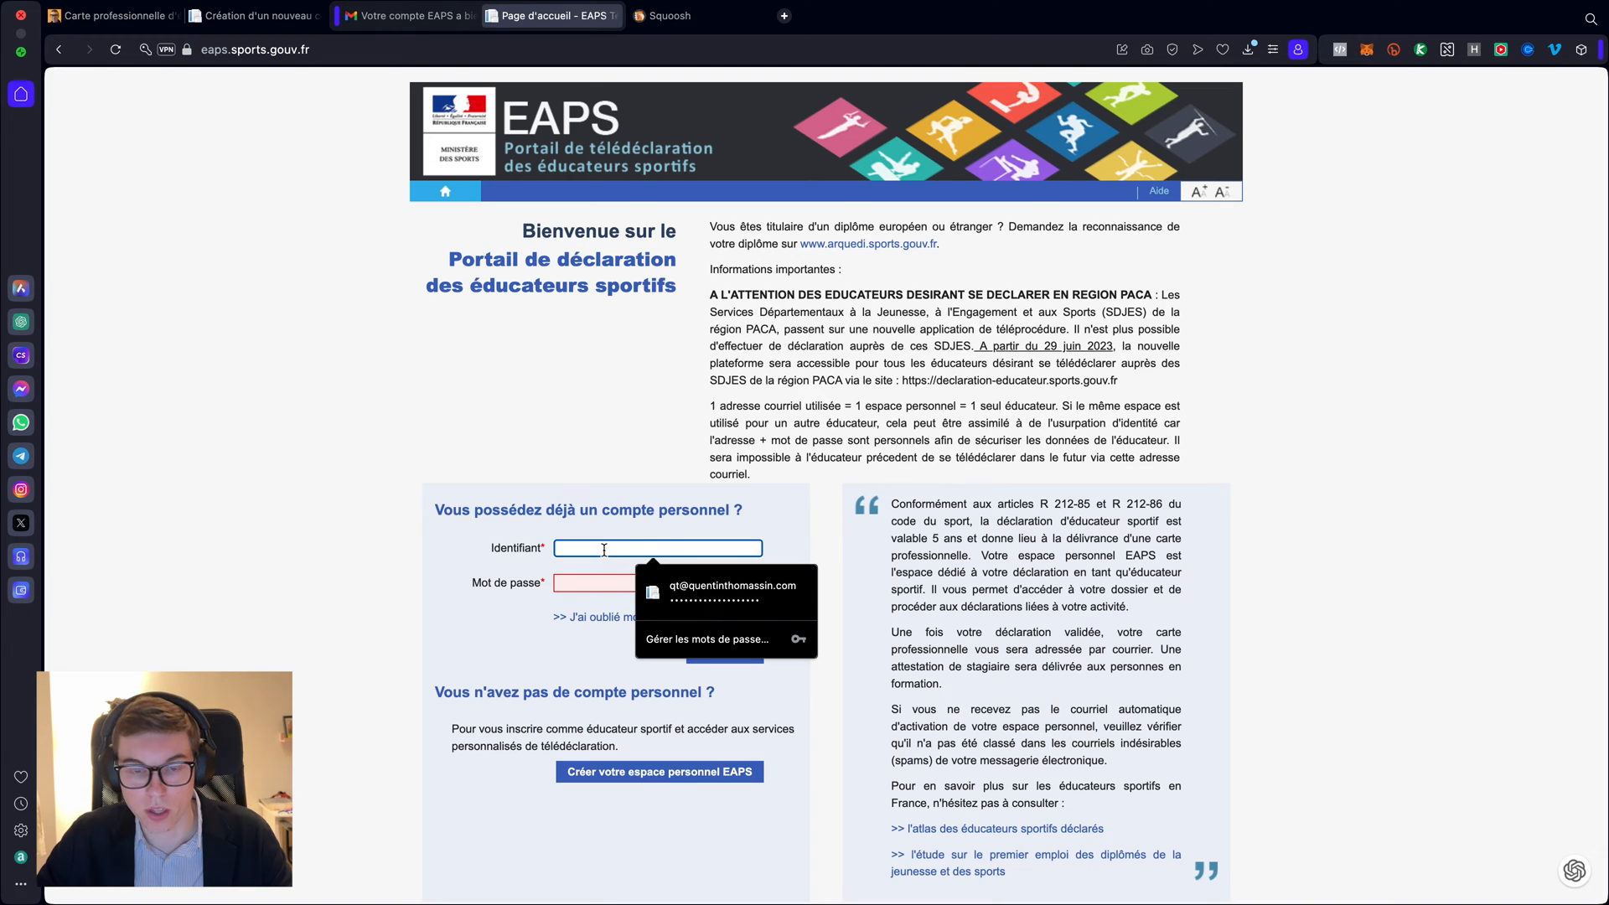
text(thomass)
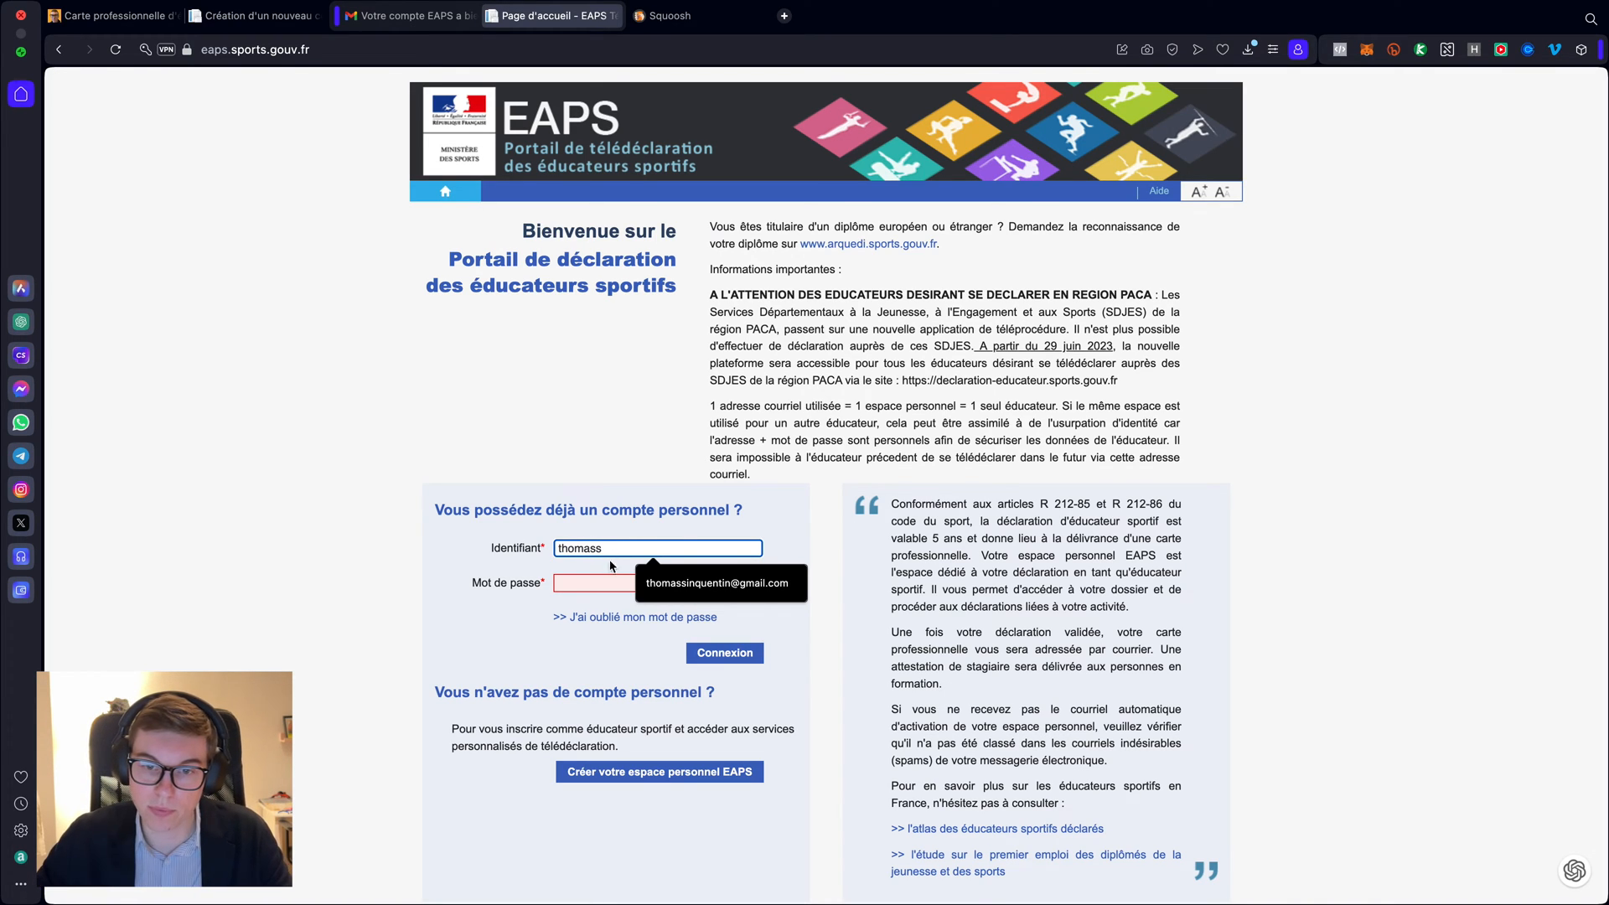
key(Return)
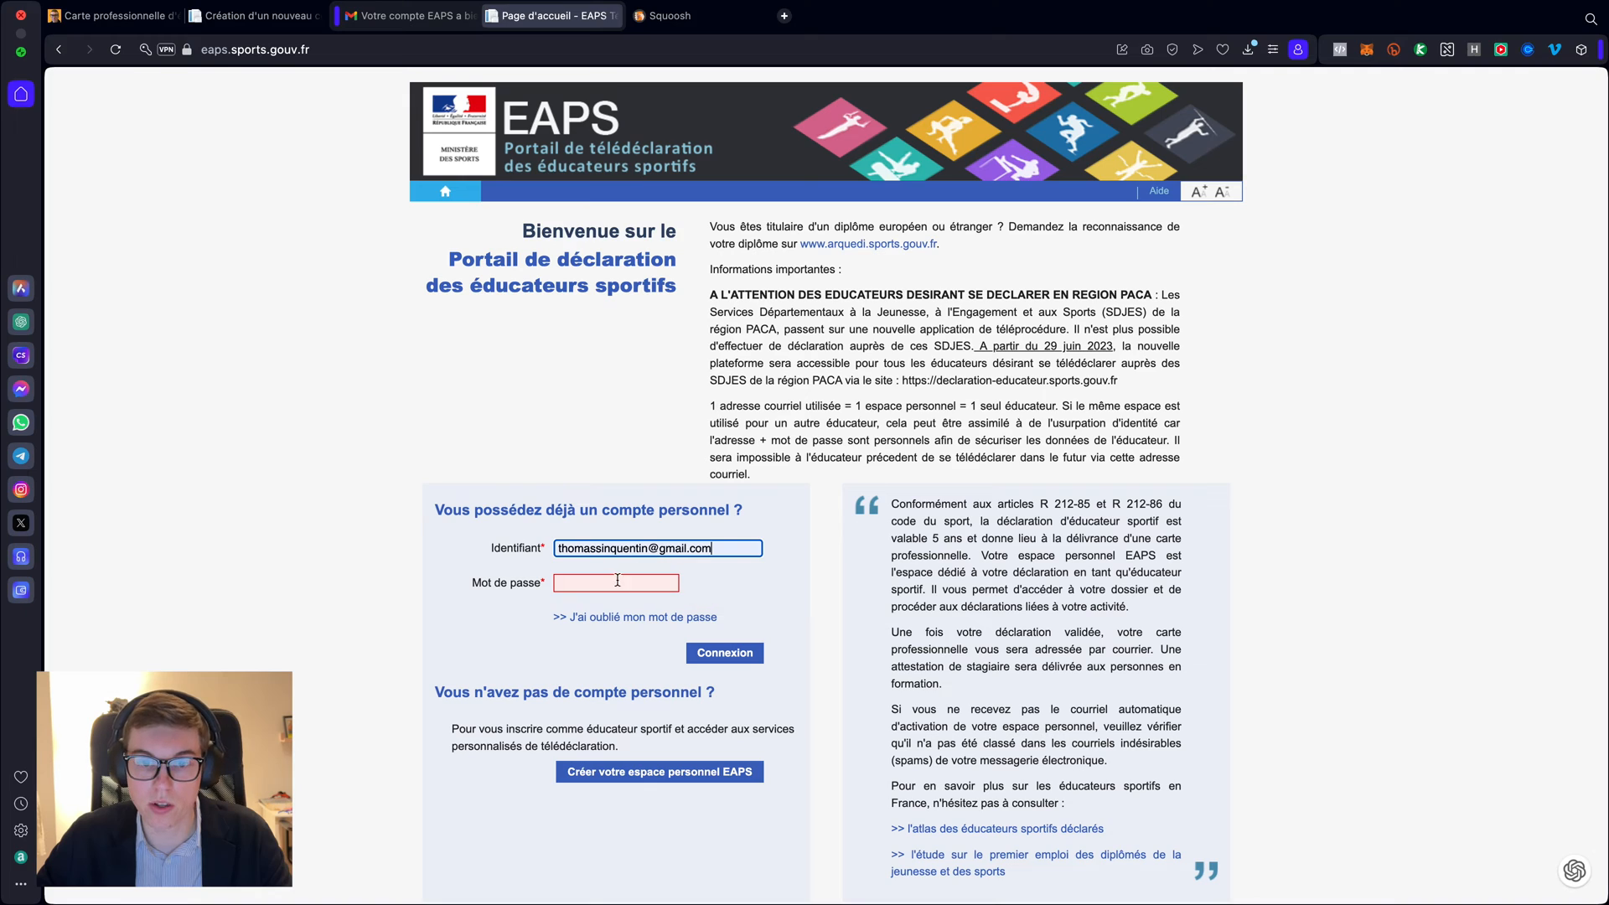
click(610, 578)
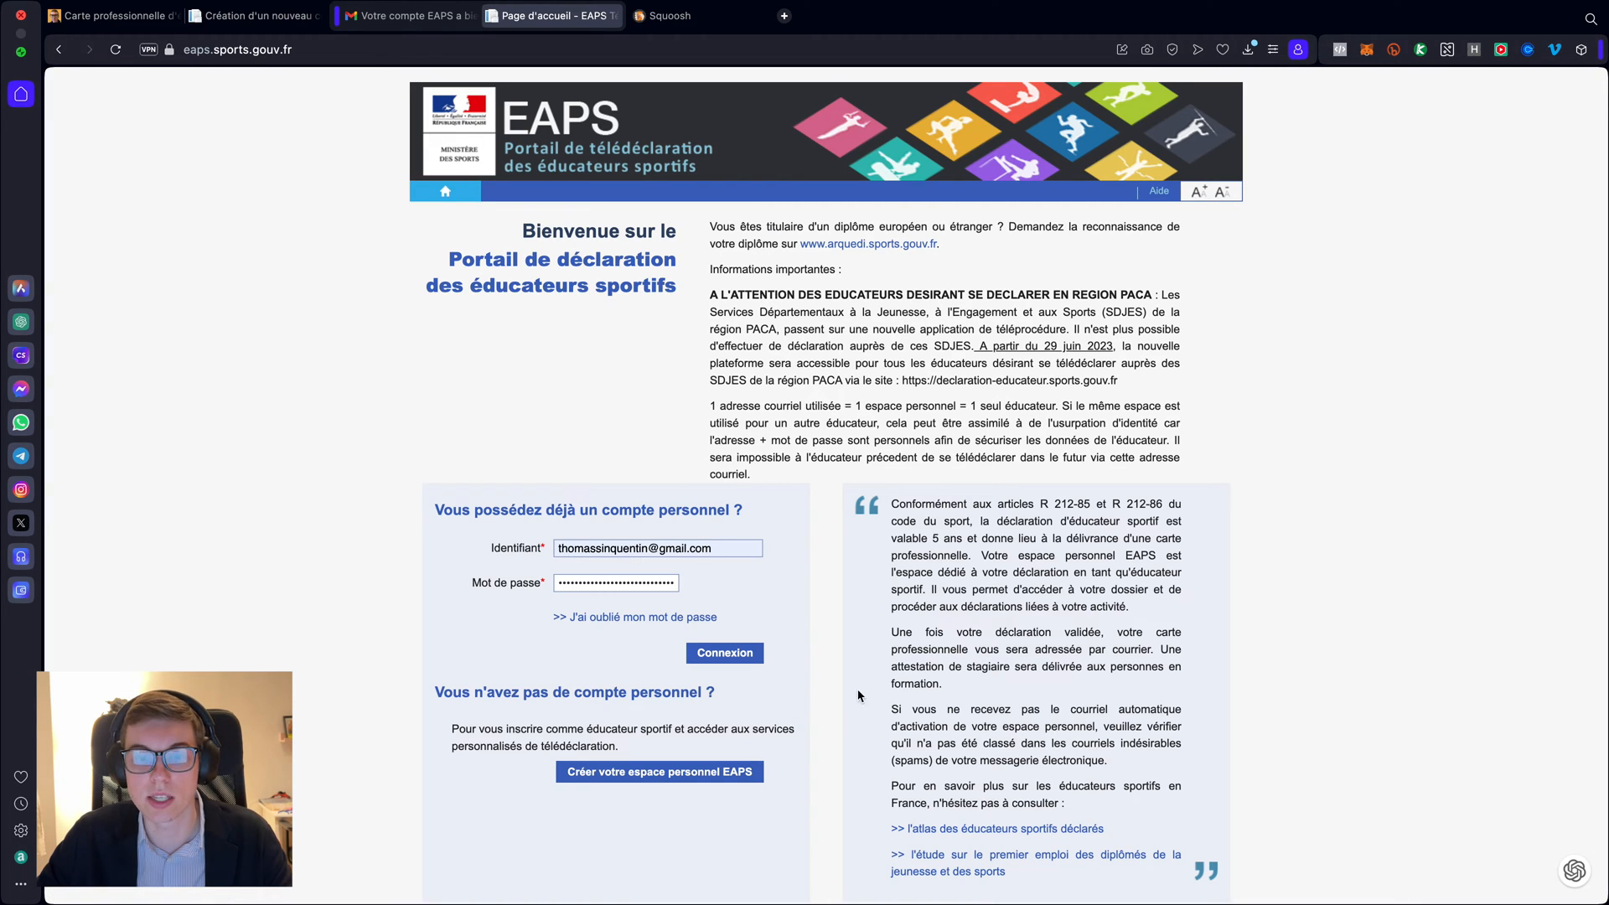
click(714, 654)
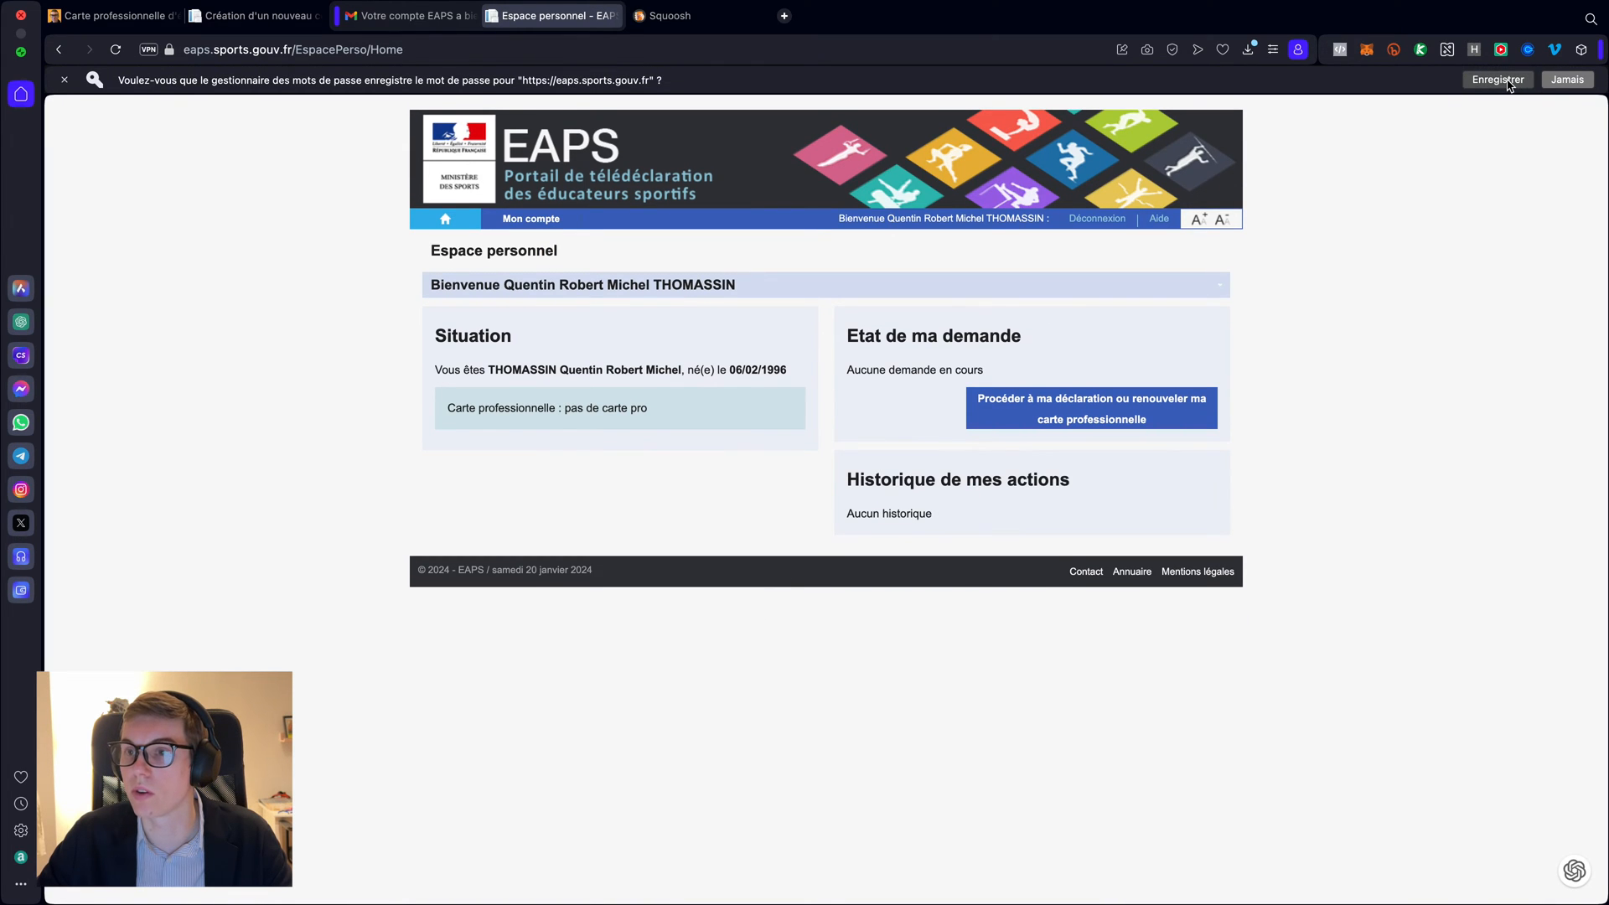
- Close the browser's password bar by choosing Enregistrer
click(1500, 72)
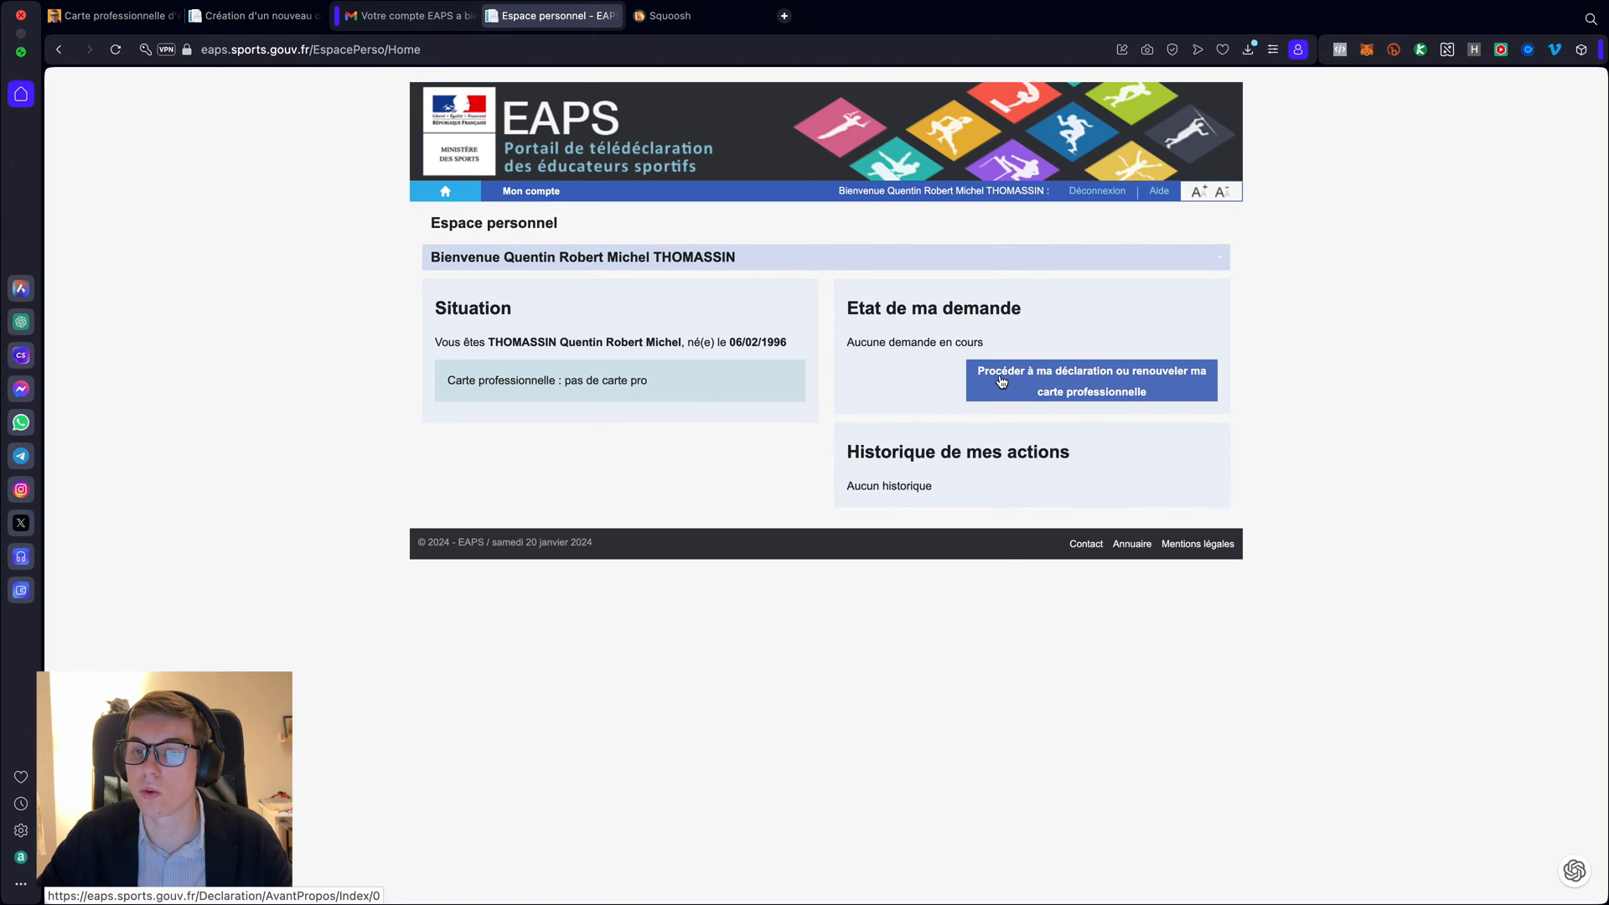
- Start the educator declaration and pick out the 1 Mo per-document size limit
click(1090, 385)
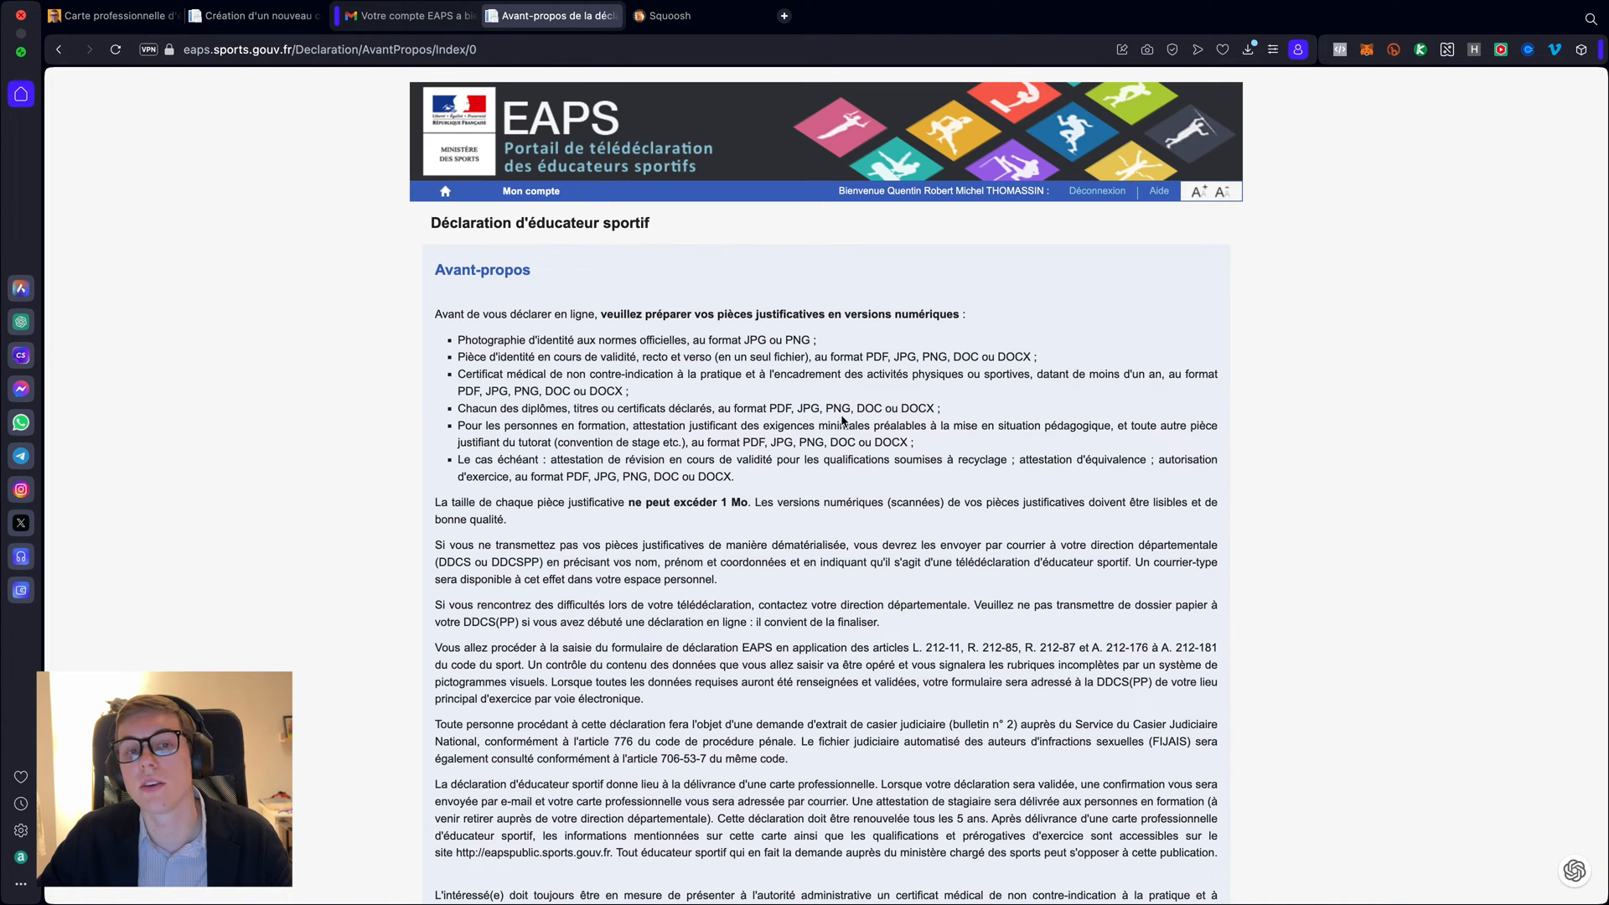
scroll(842, 419, down, 4)
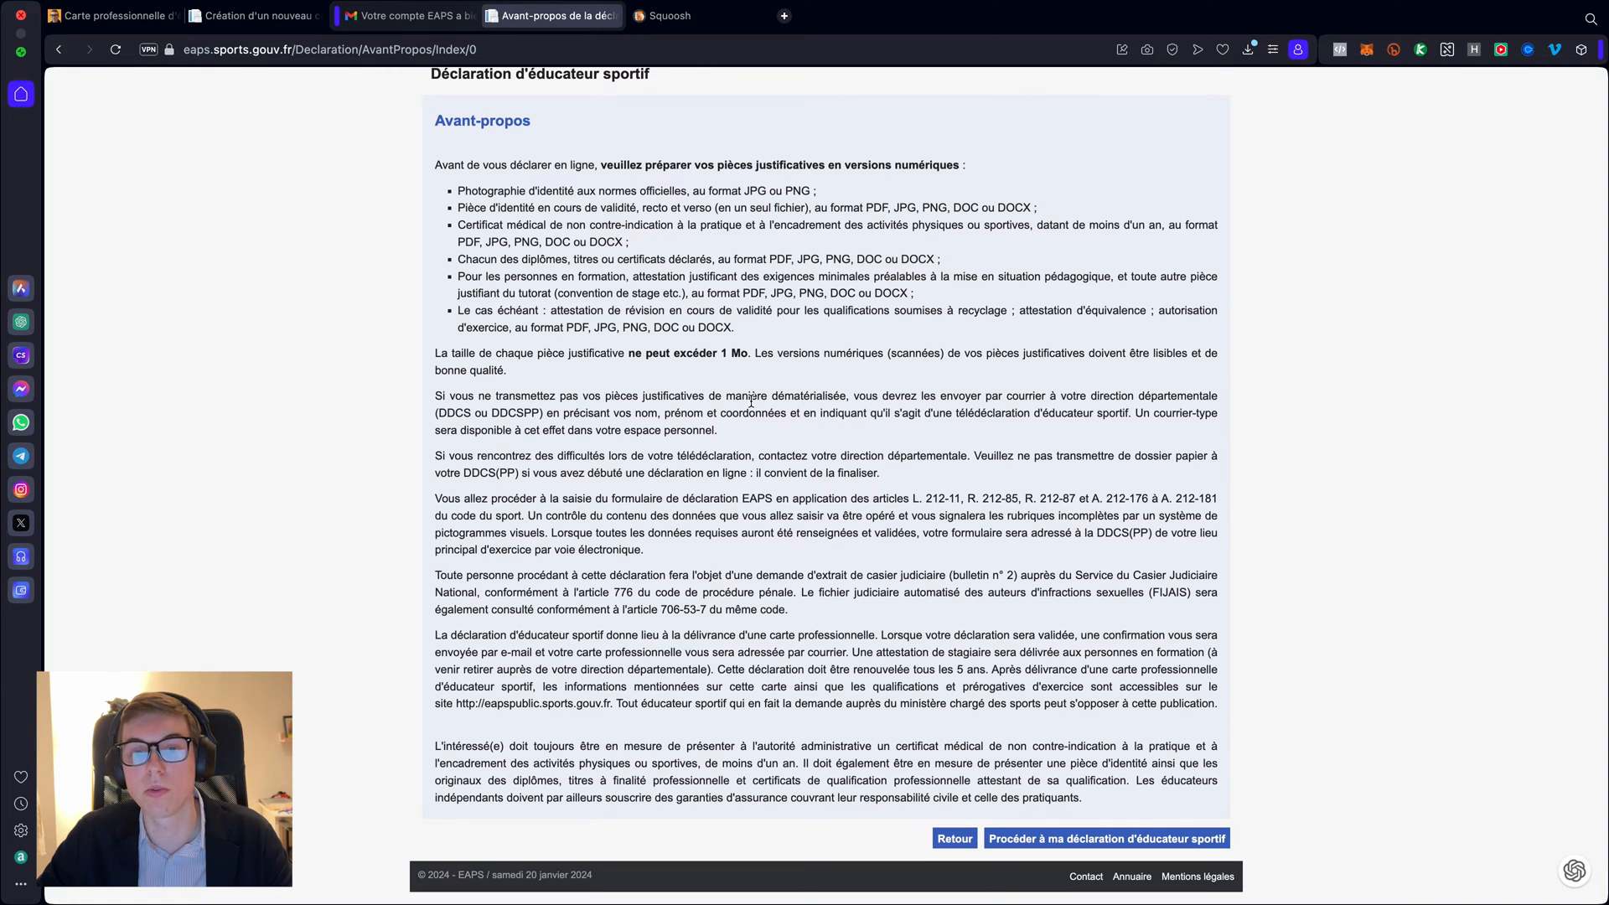
drag(629, 350, 748, 361)
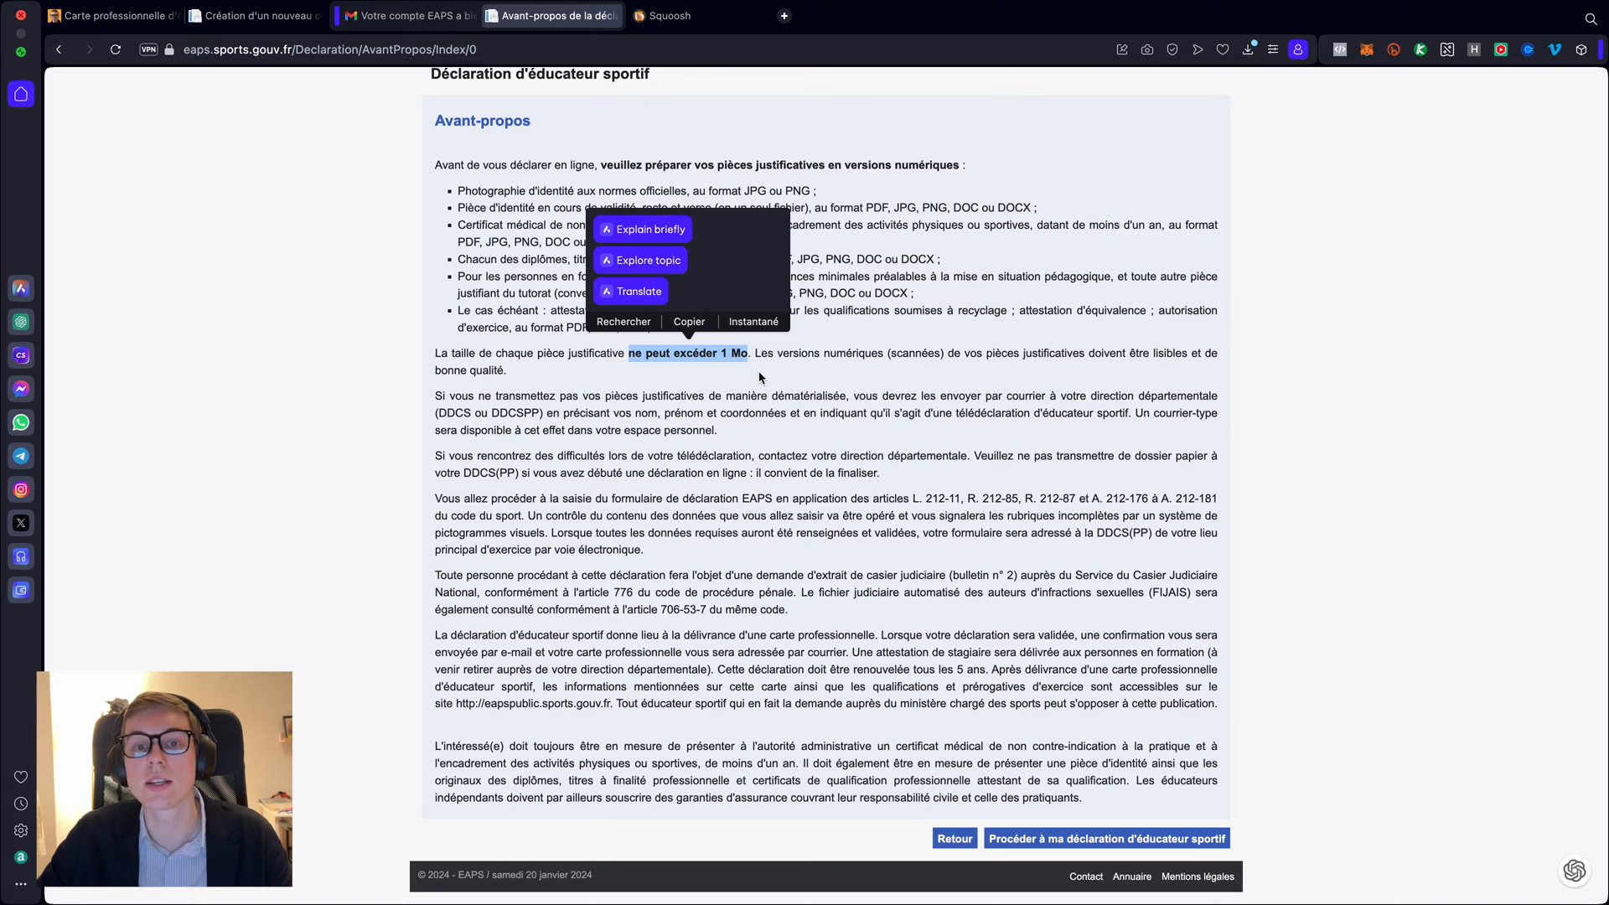
click(760, 374)
- Recheck the 1 Mo limit on Avant-propos, then move to the Squoosh tab
scroll(761, 377, up, 1)
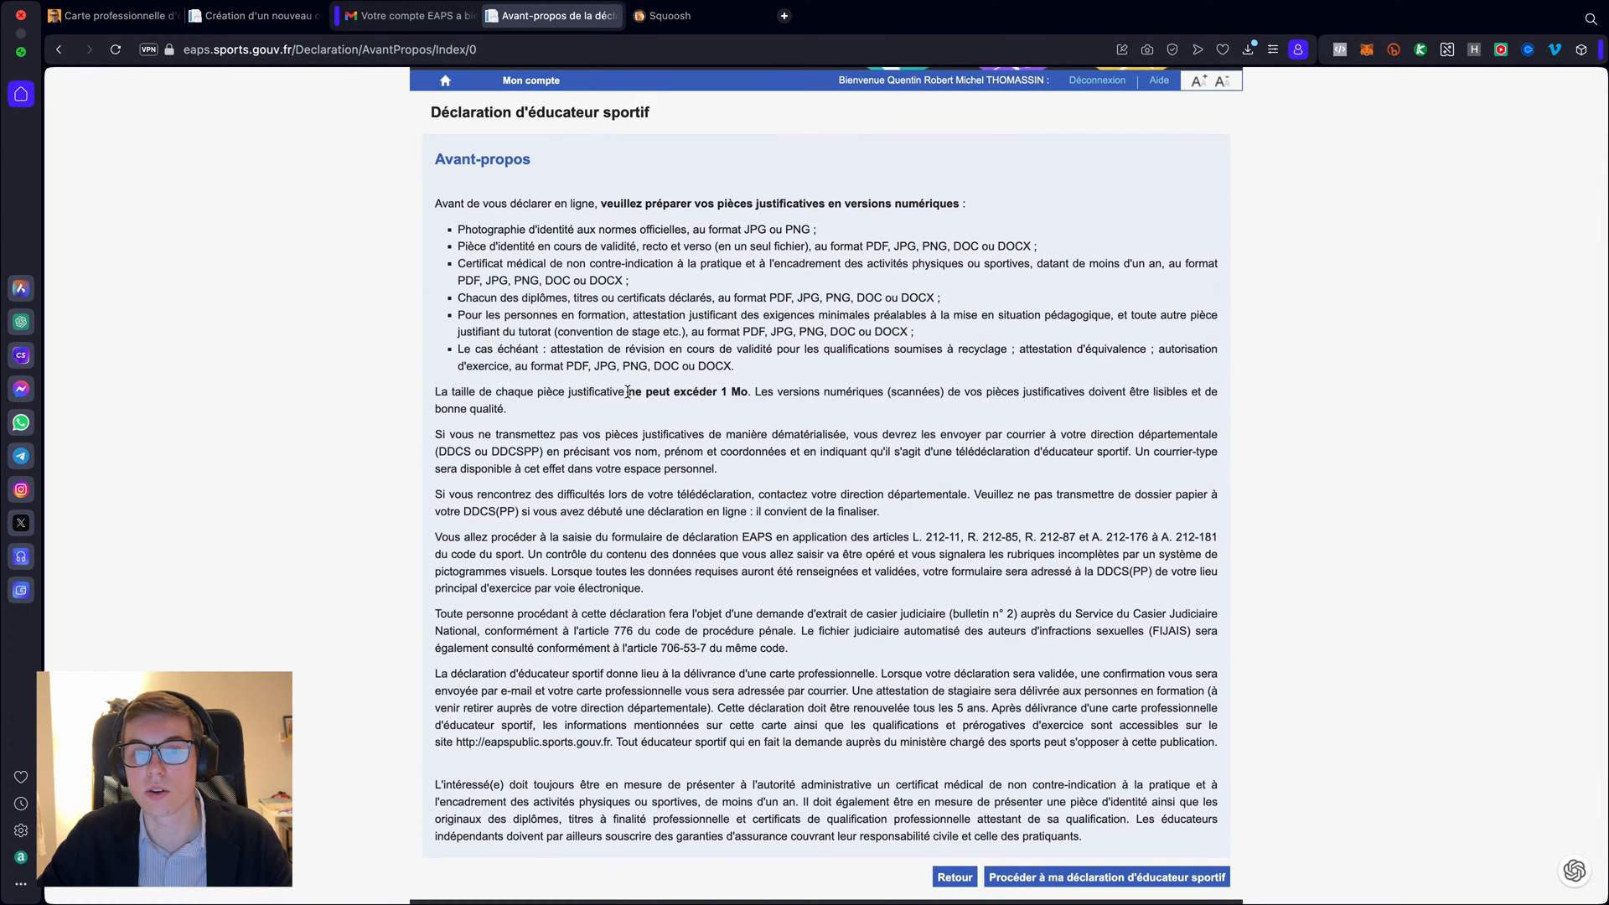
drag(629, 393, 748, 394)
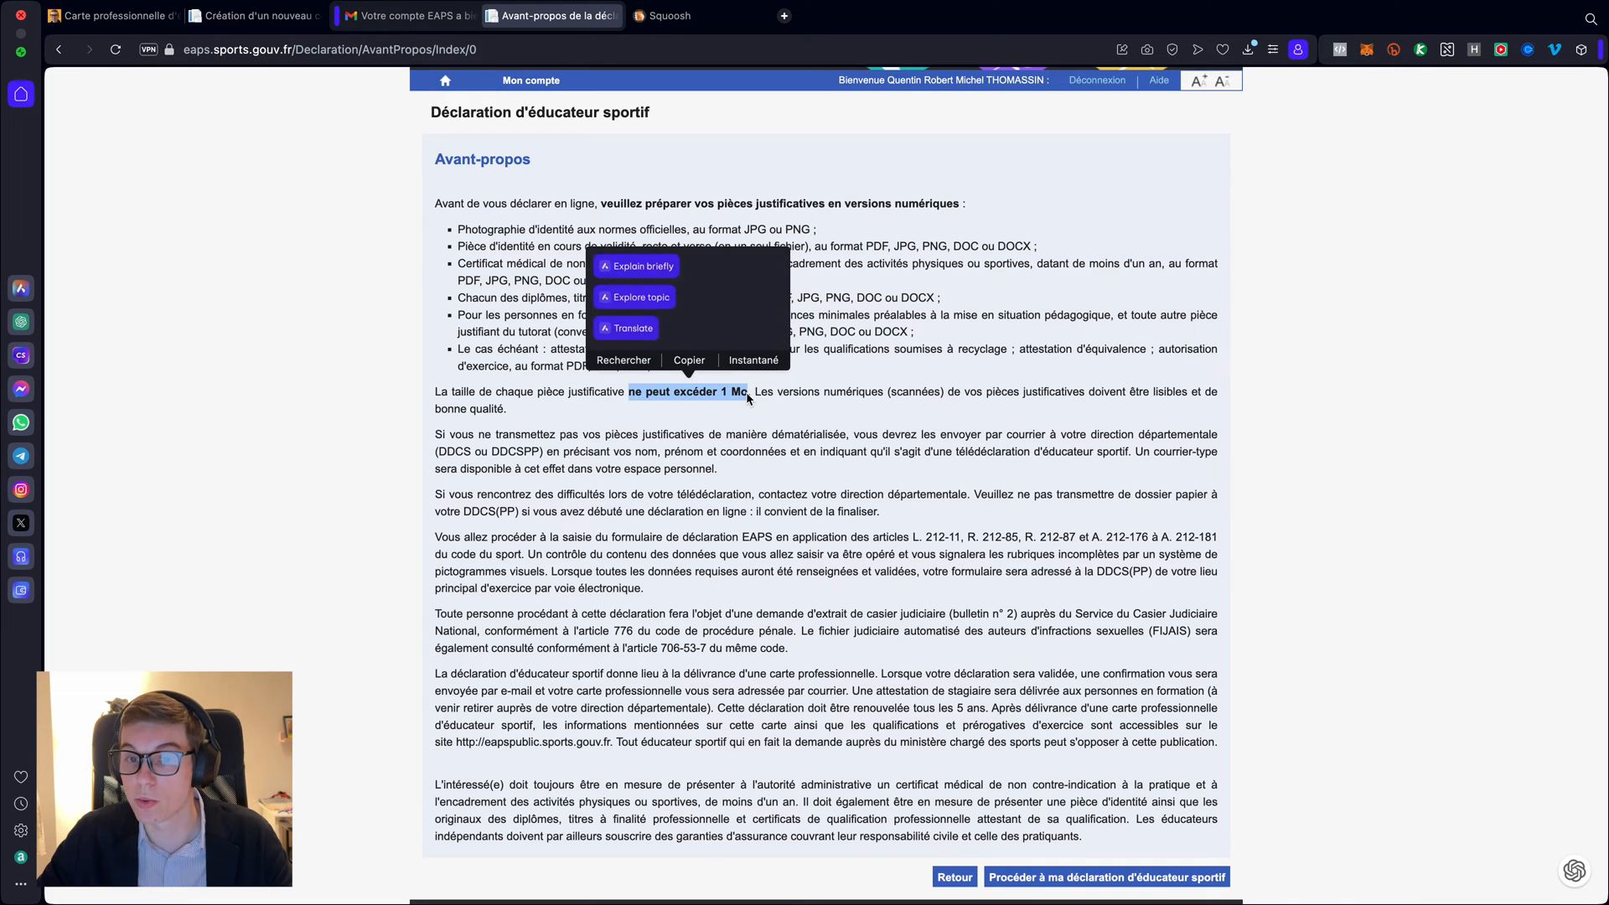
click(762, 414)
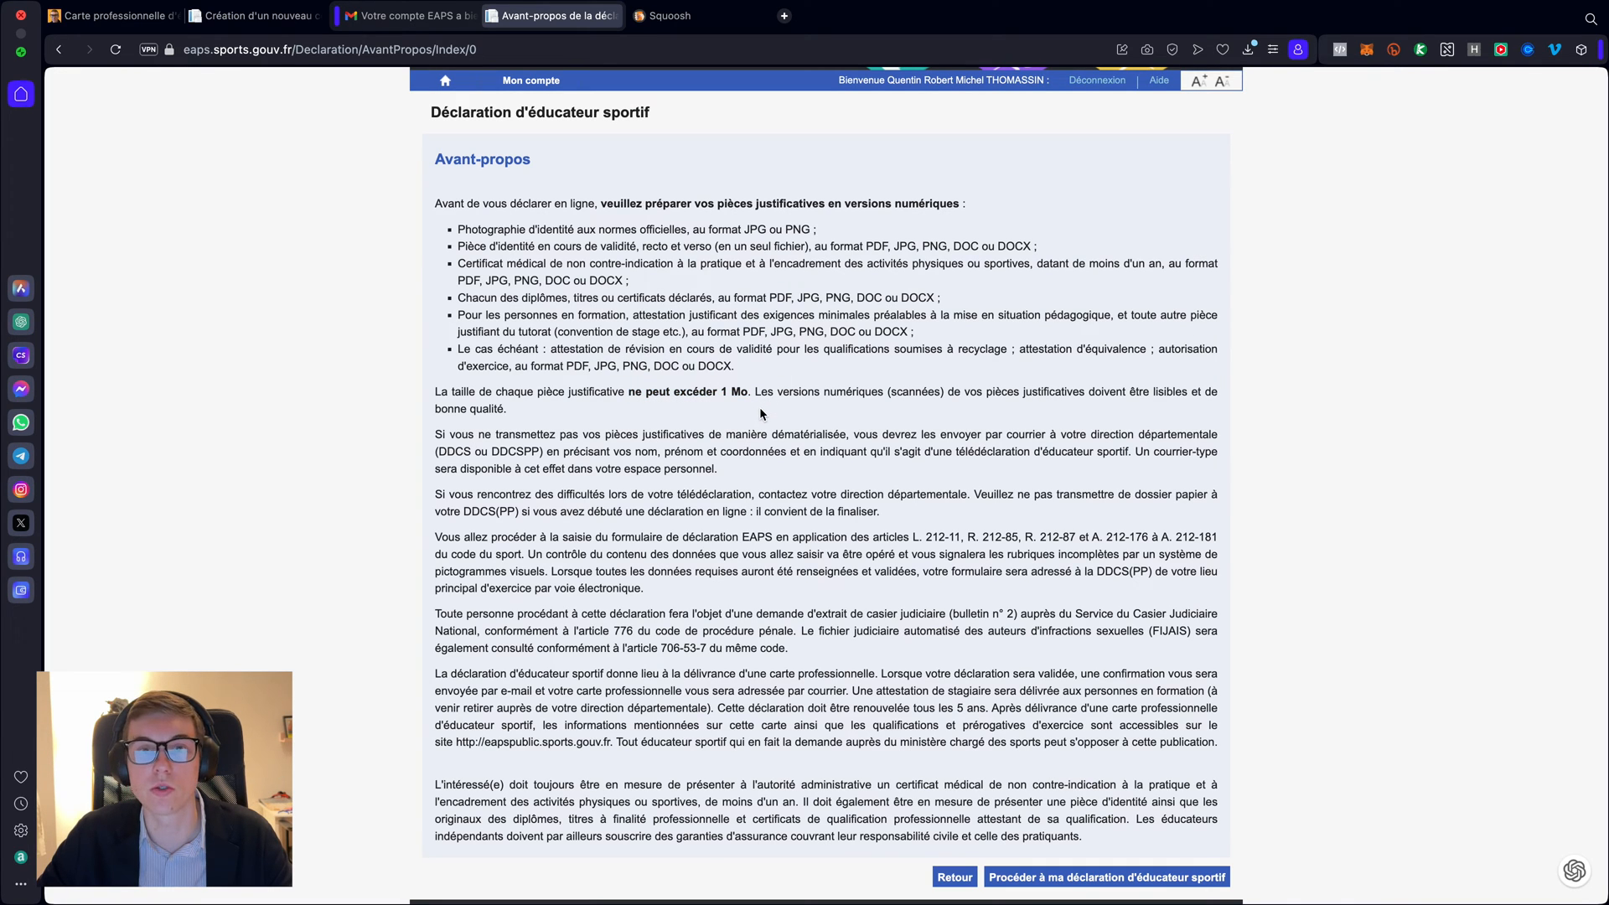
click(689, 17)
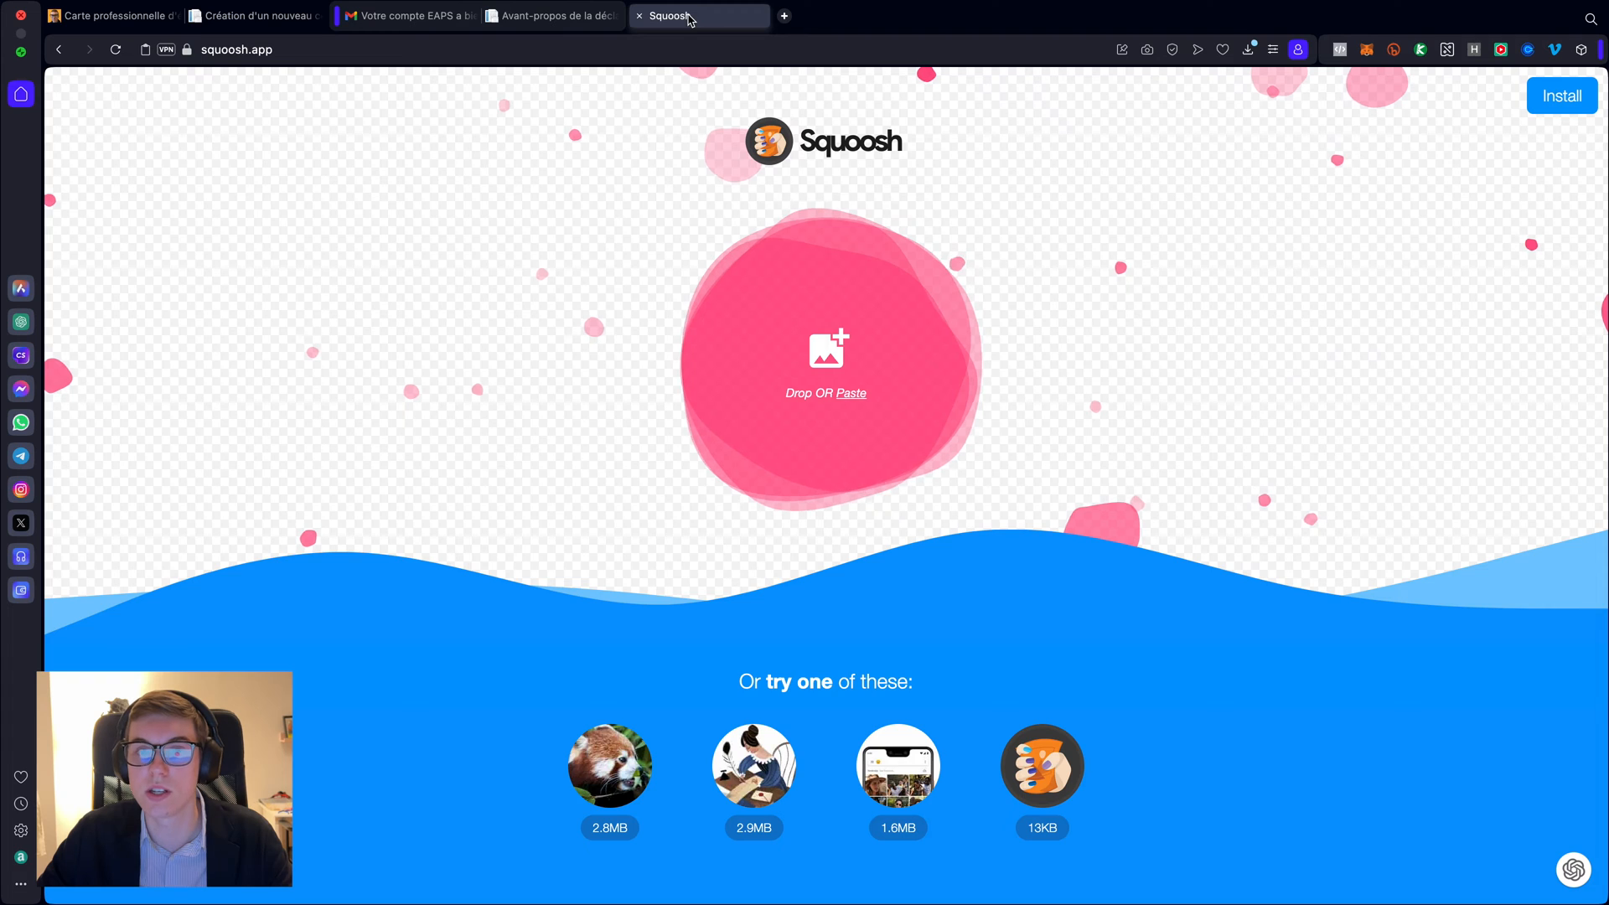
- Return from Squoosh to the EAPS 'Avant-propos de la déclaration' tab
click(570, 15)
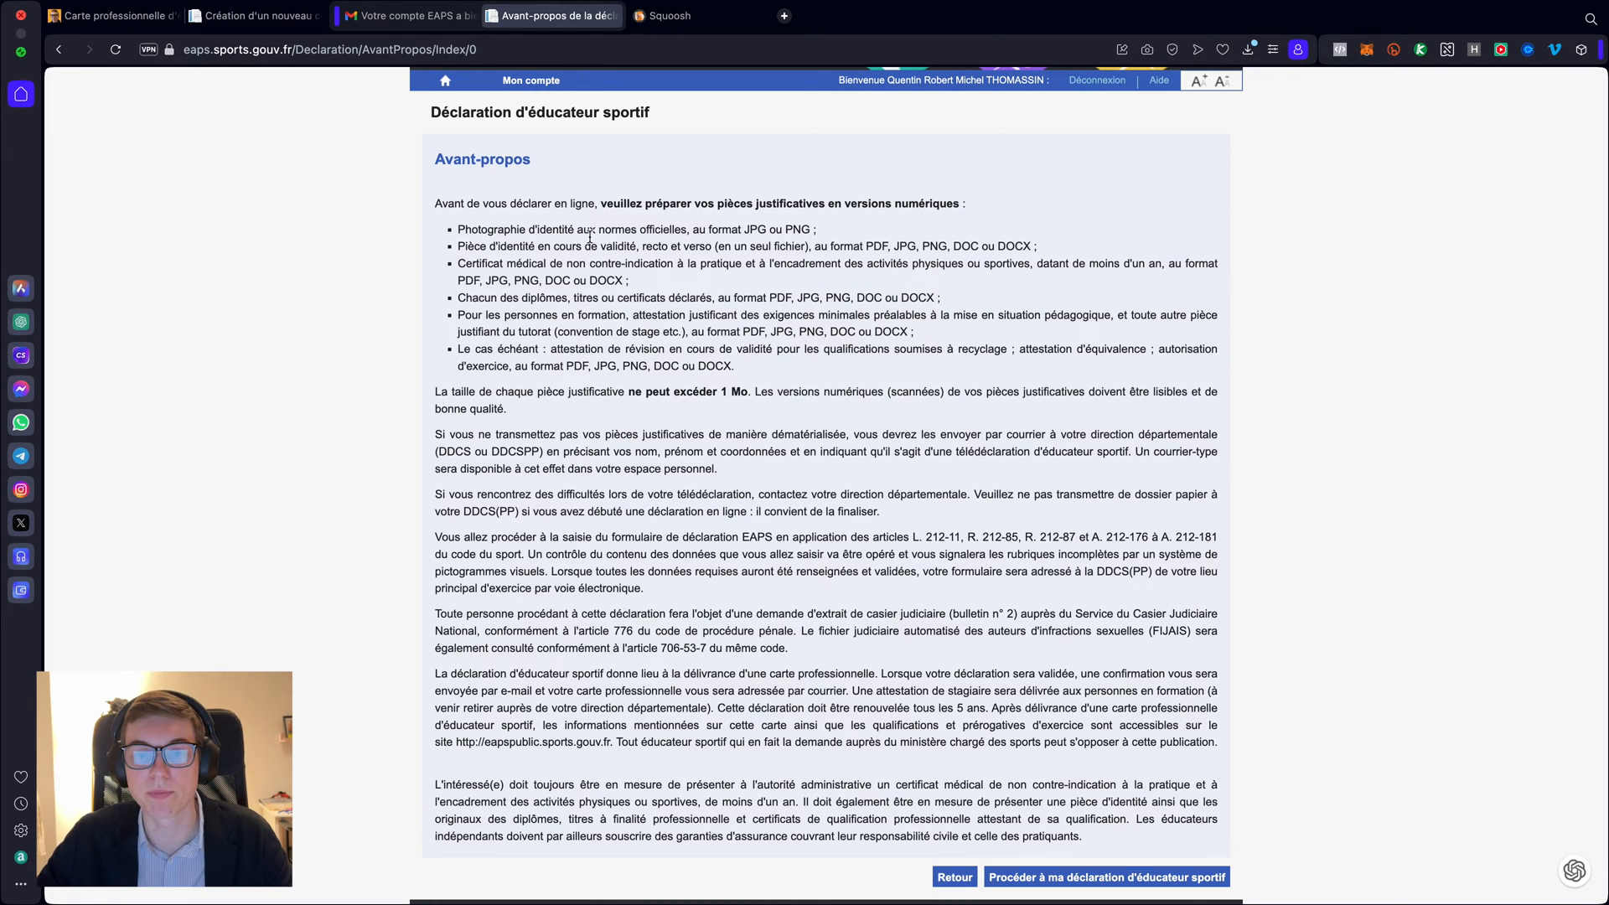
- Proceed to the sports educator declaration and open the État Civil form
scroll(906, 745, down, 1)
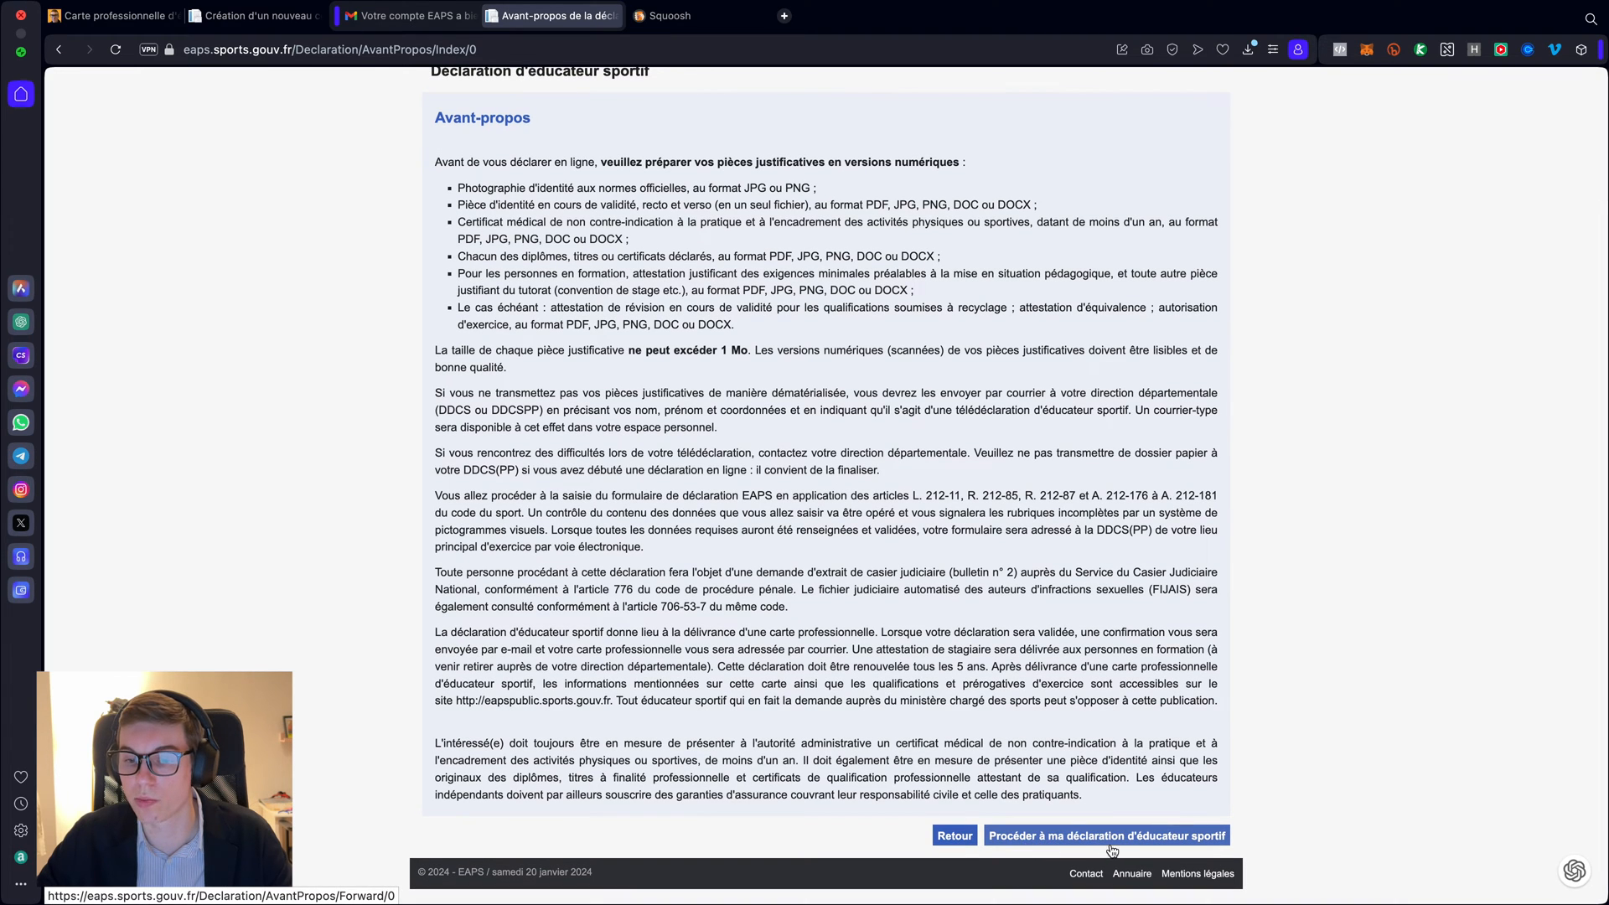
click(1076, 836)
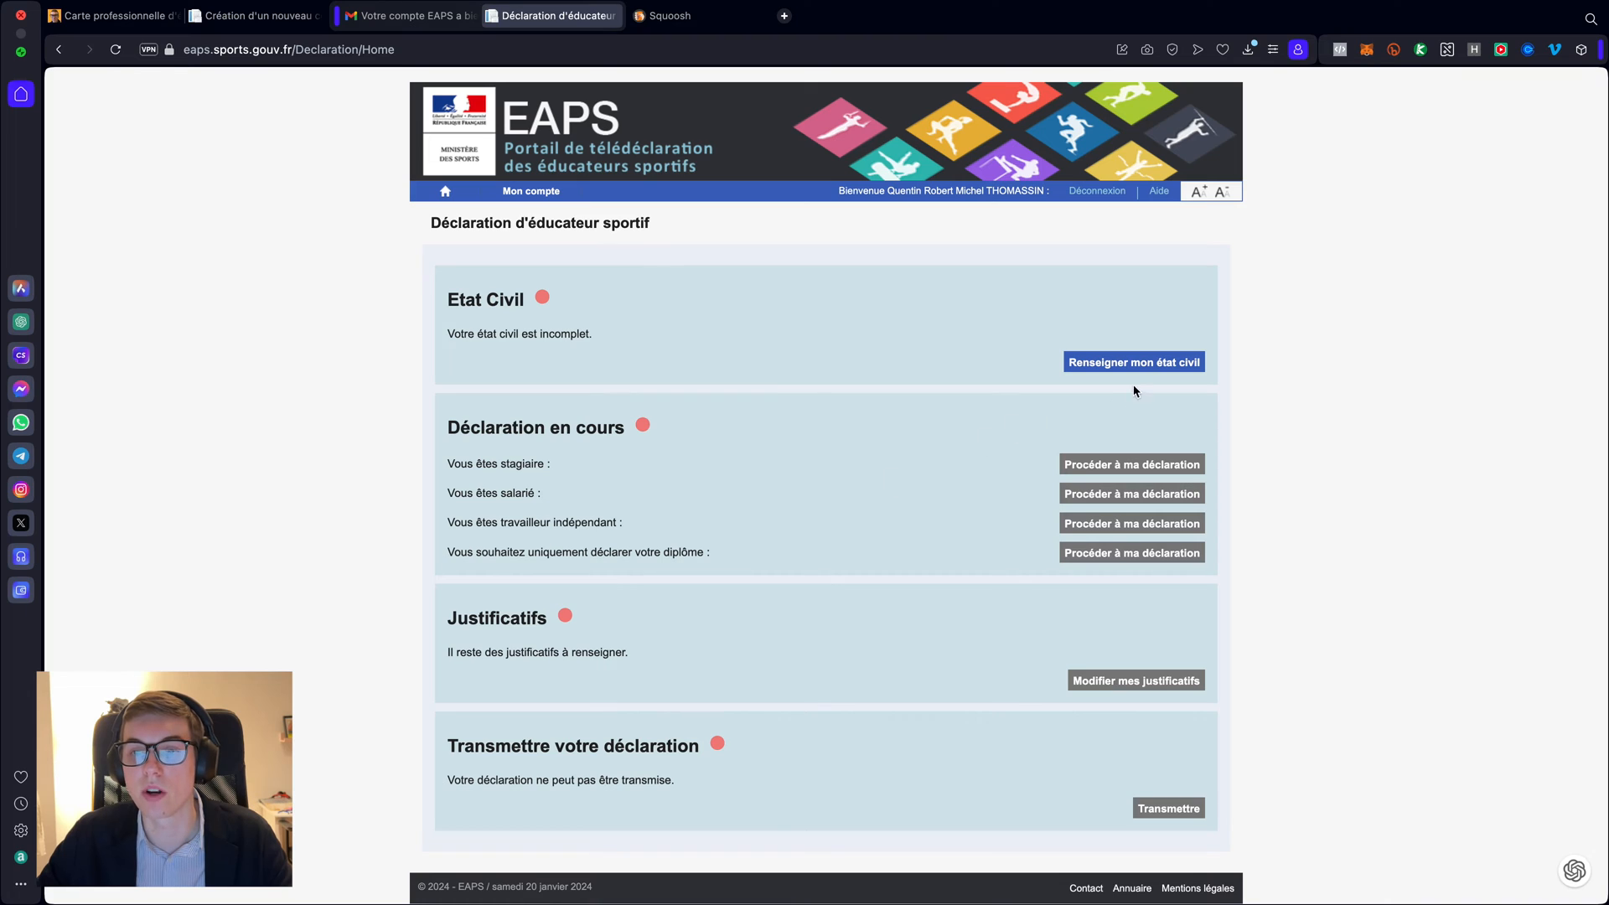
click(1121, 364)
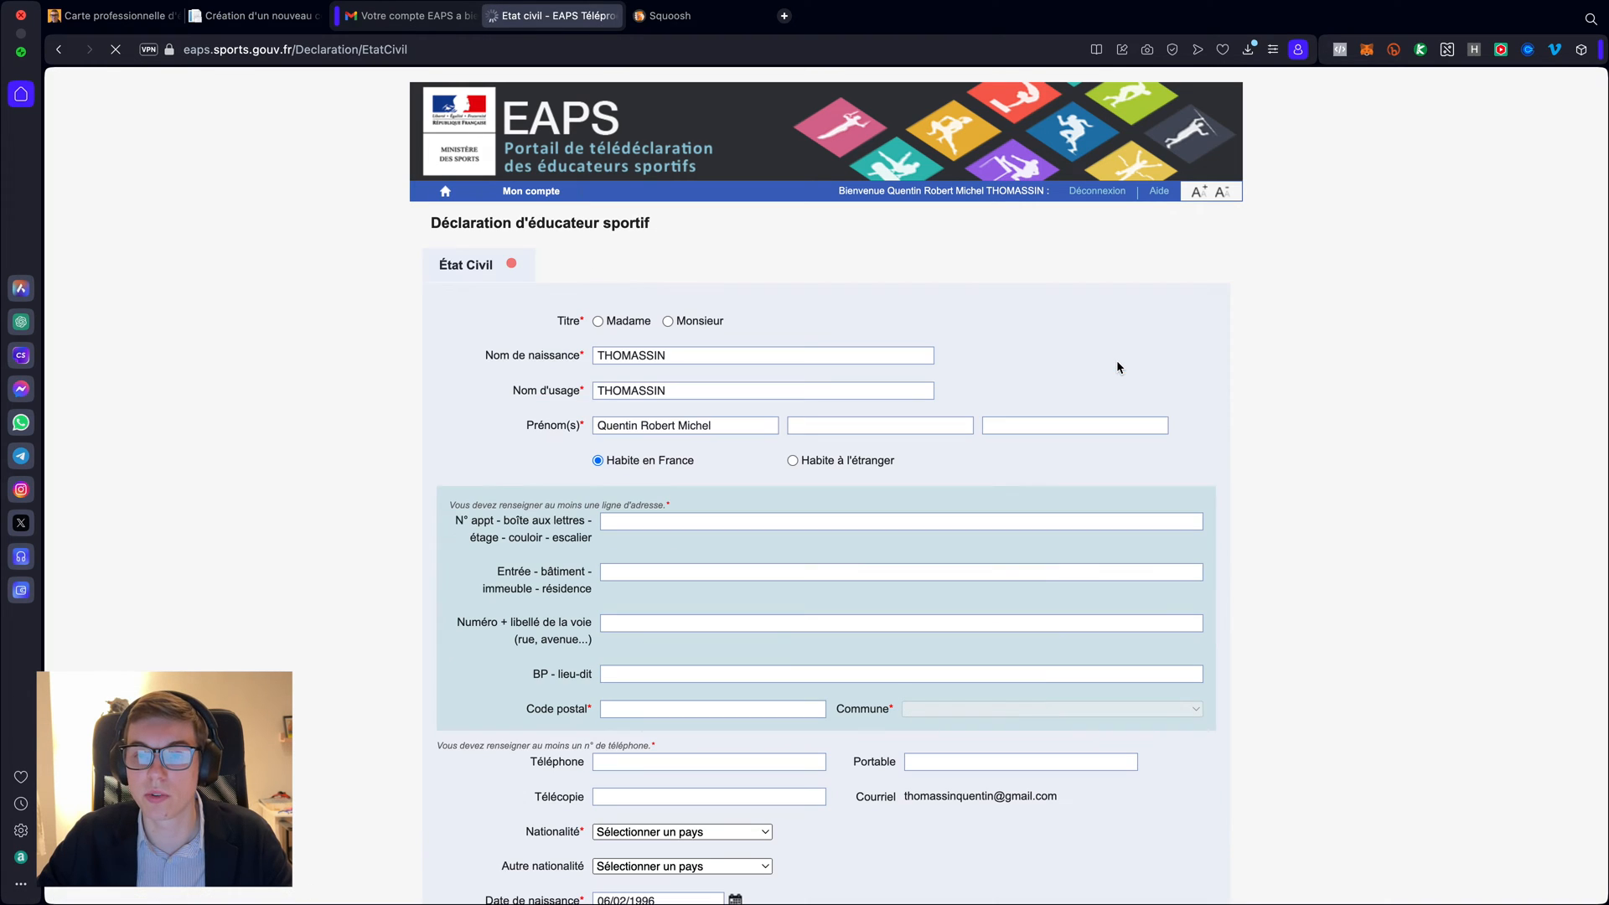
- Select Monsieur and split the first names across the three prénom fields
click(668, 322)
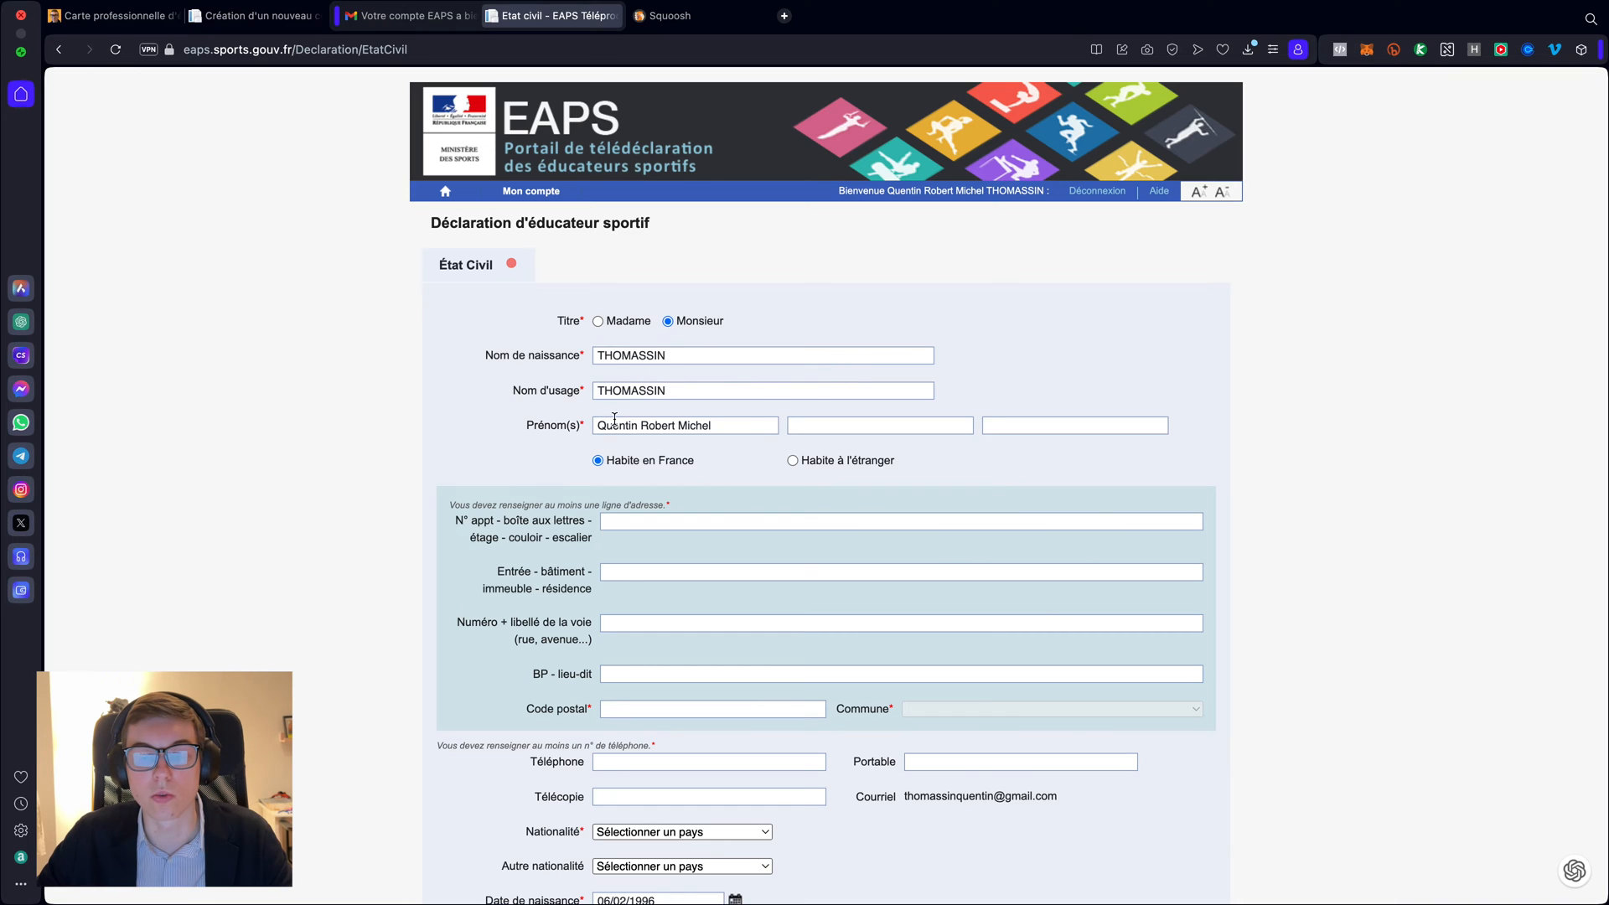
double_click(656, 423)
key(ctrl+c)
key(BackSpace)
click(828, 427)
key(ctrl+v)
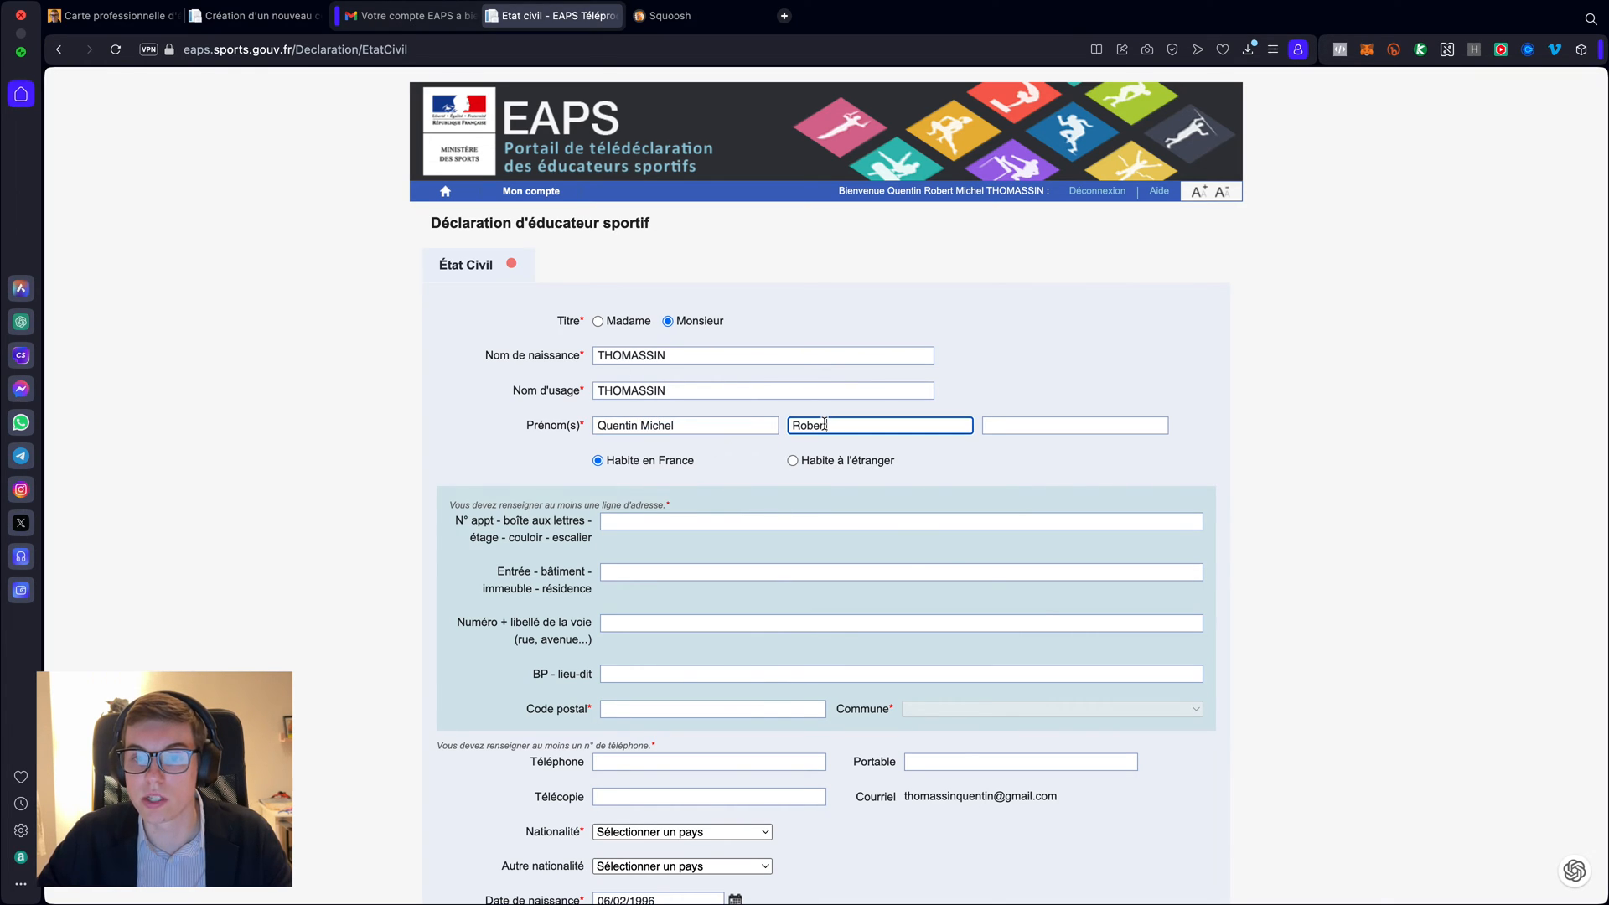
double_click(654, 424)
key(ctrl+c)
key(BackSpace)
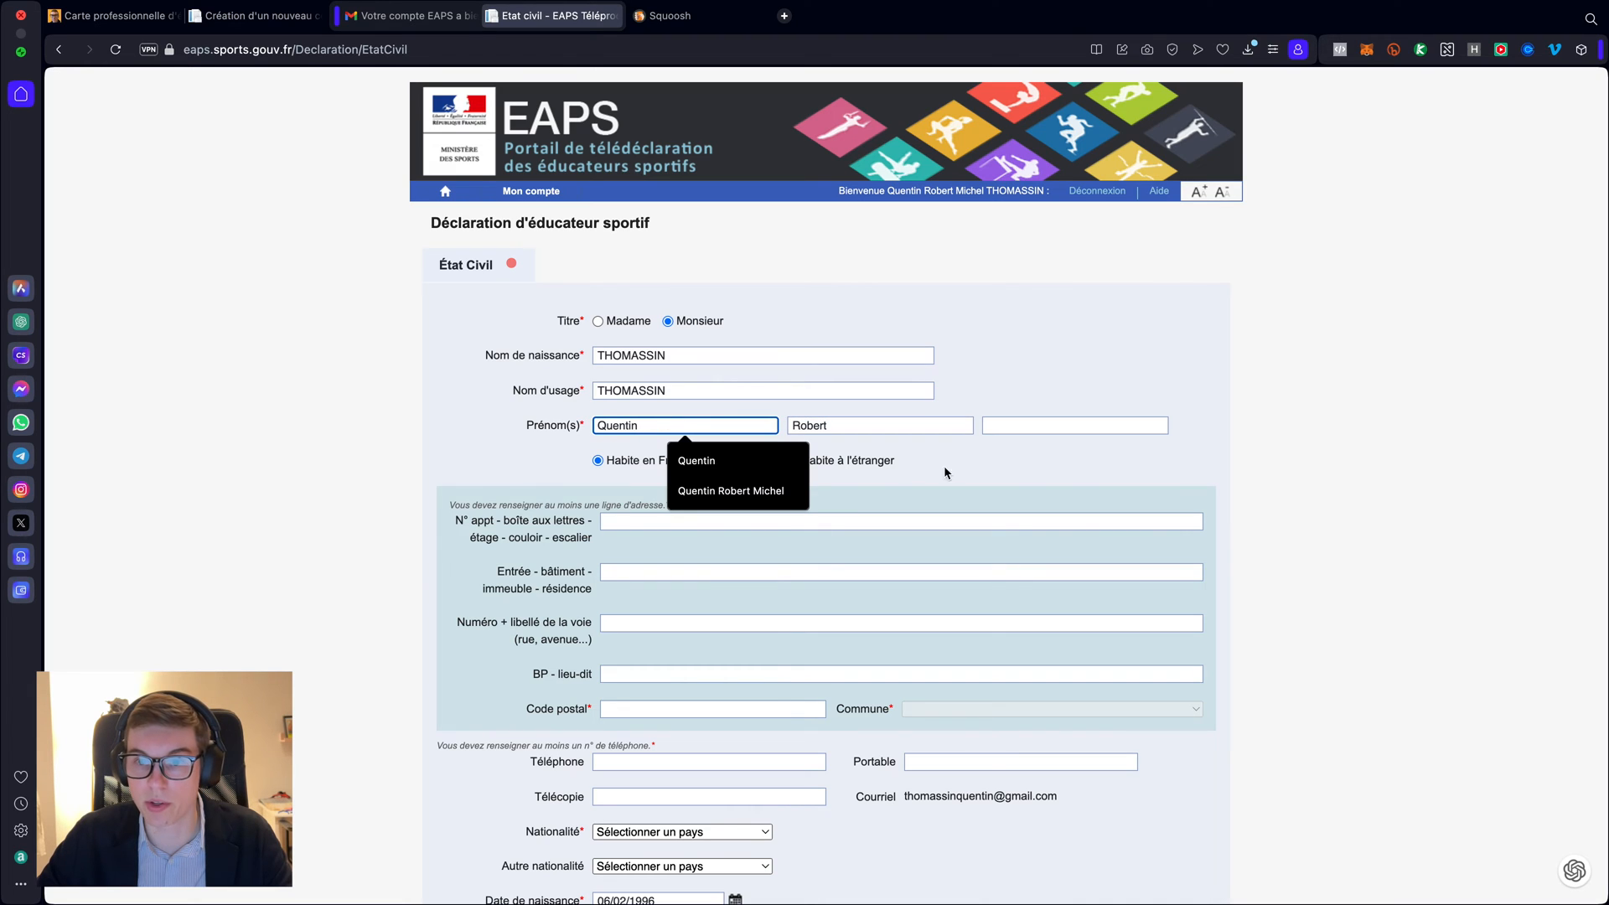
click(1027, 427)
key(ctrl+v)
- Leave the second nationality empty, closing its list without a choice
scroll(1268, 407, down, 3)
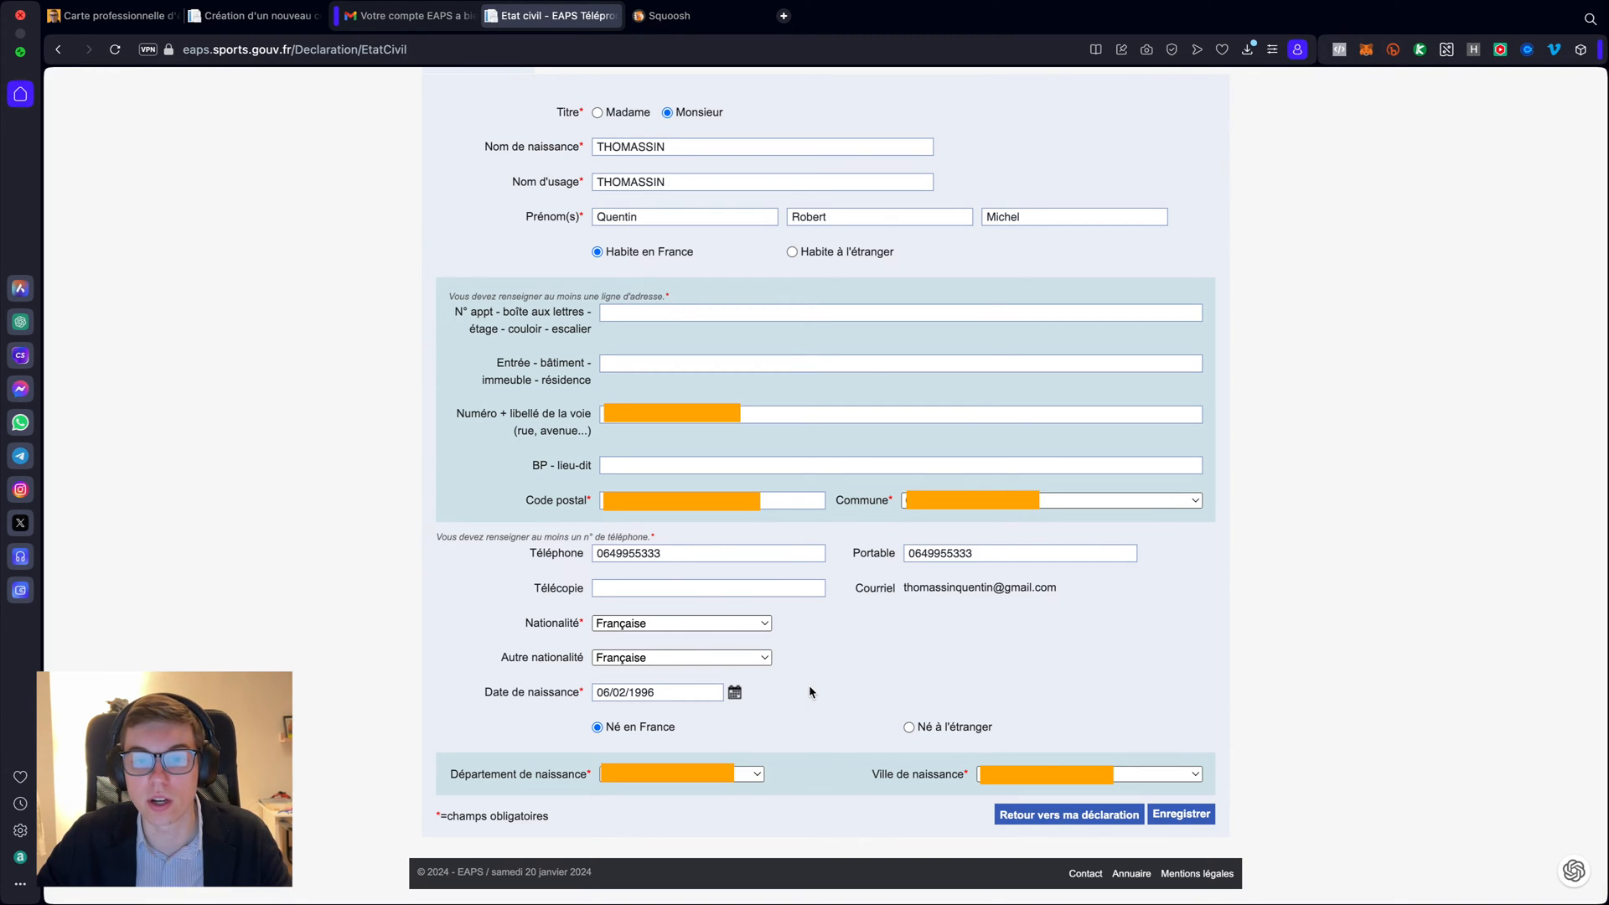
click(658, 658)
scroll(703, 327, up, 15)
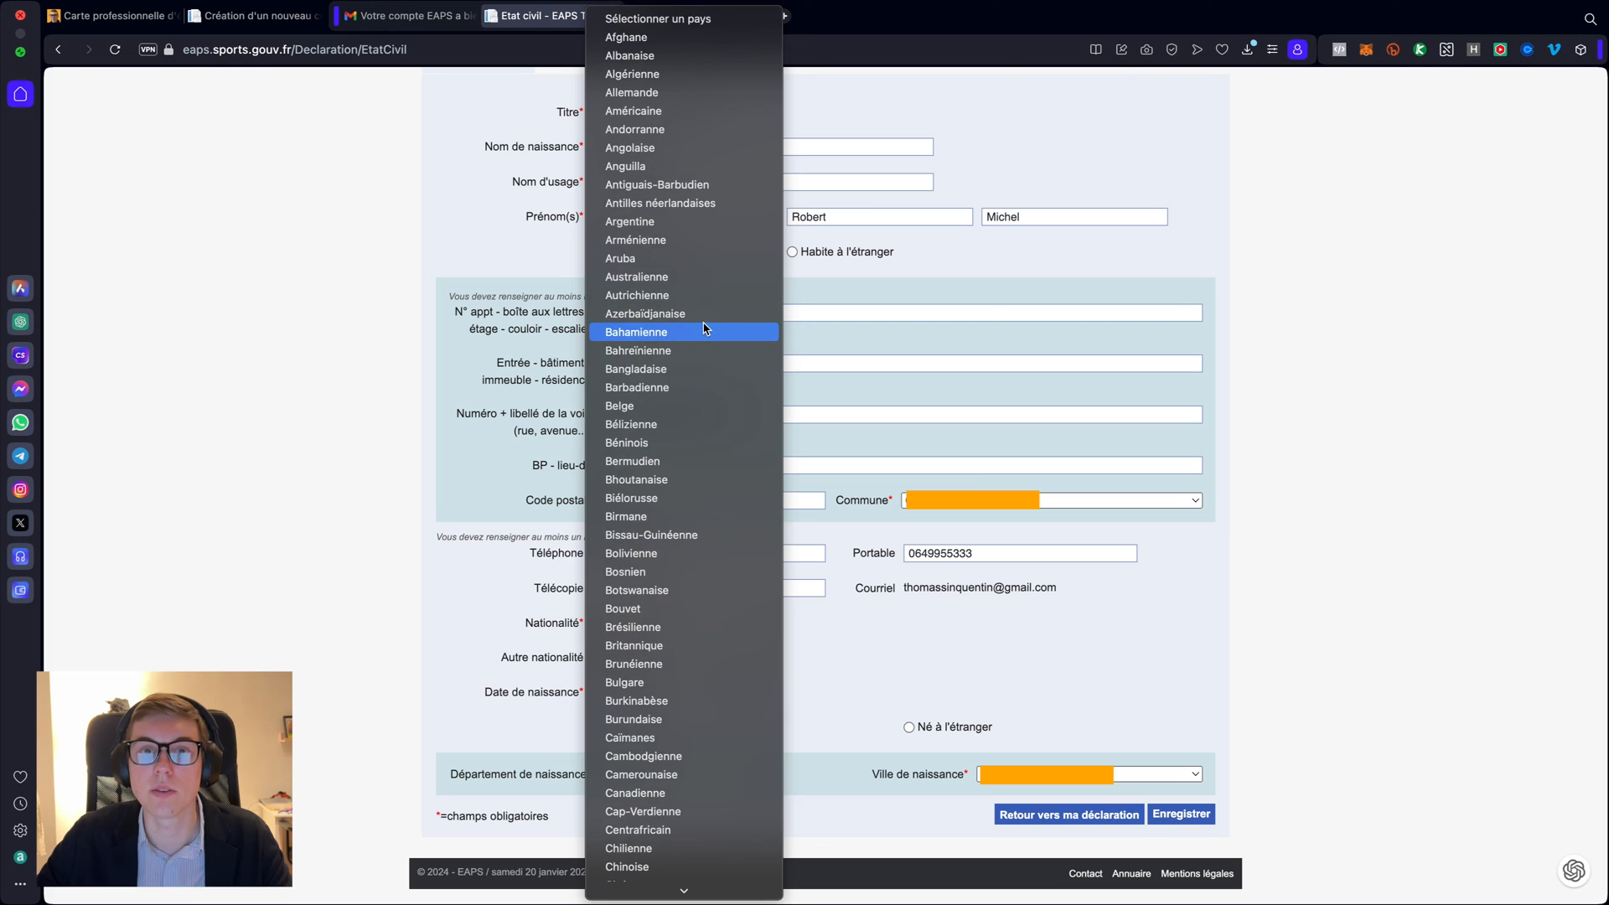
click(747, 18)
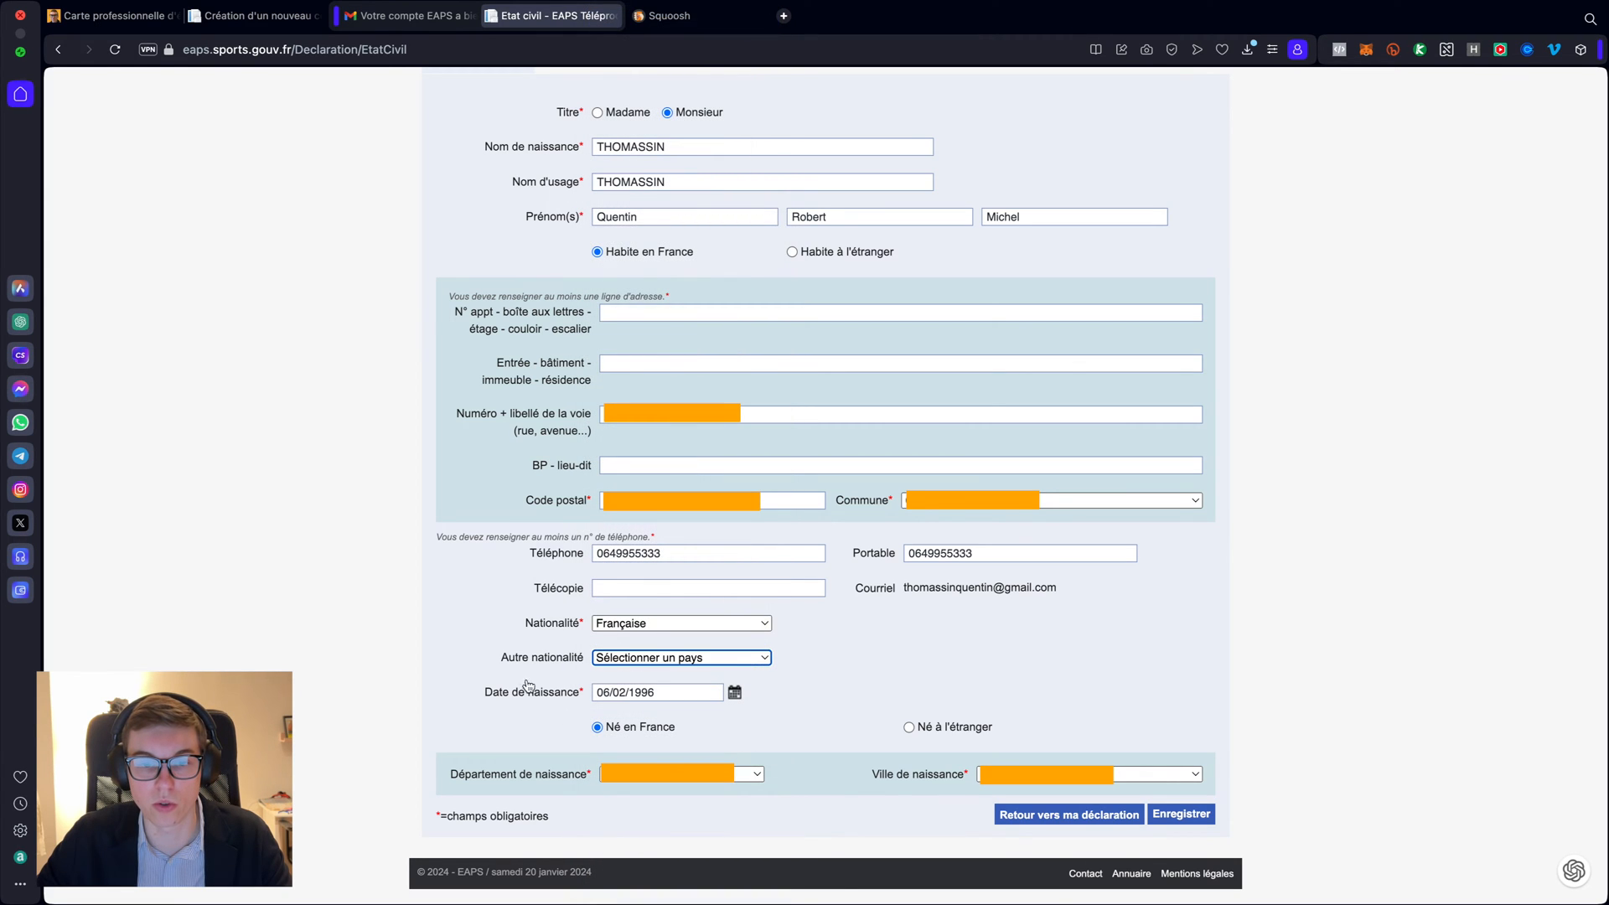
click(506, 663)
click(815, 658)
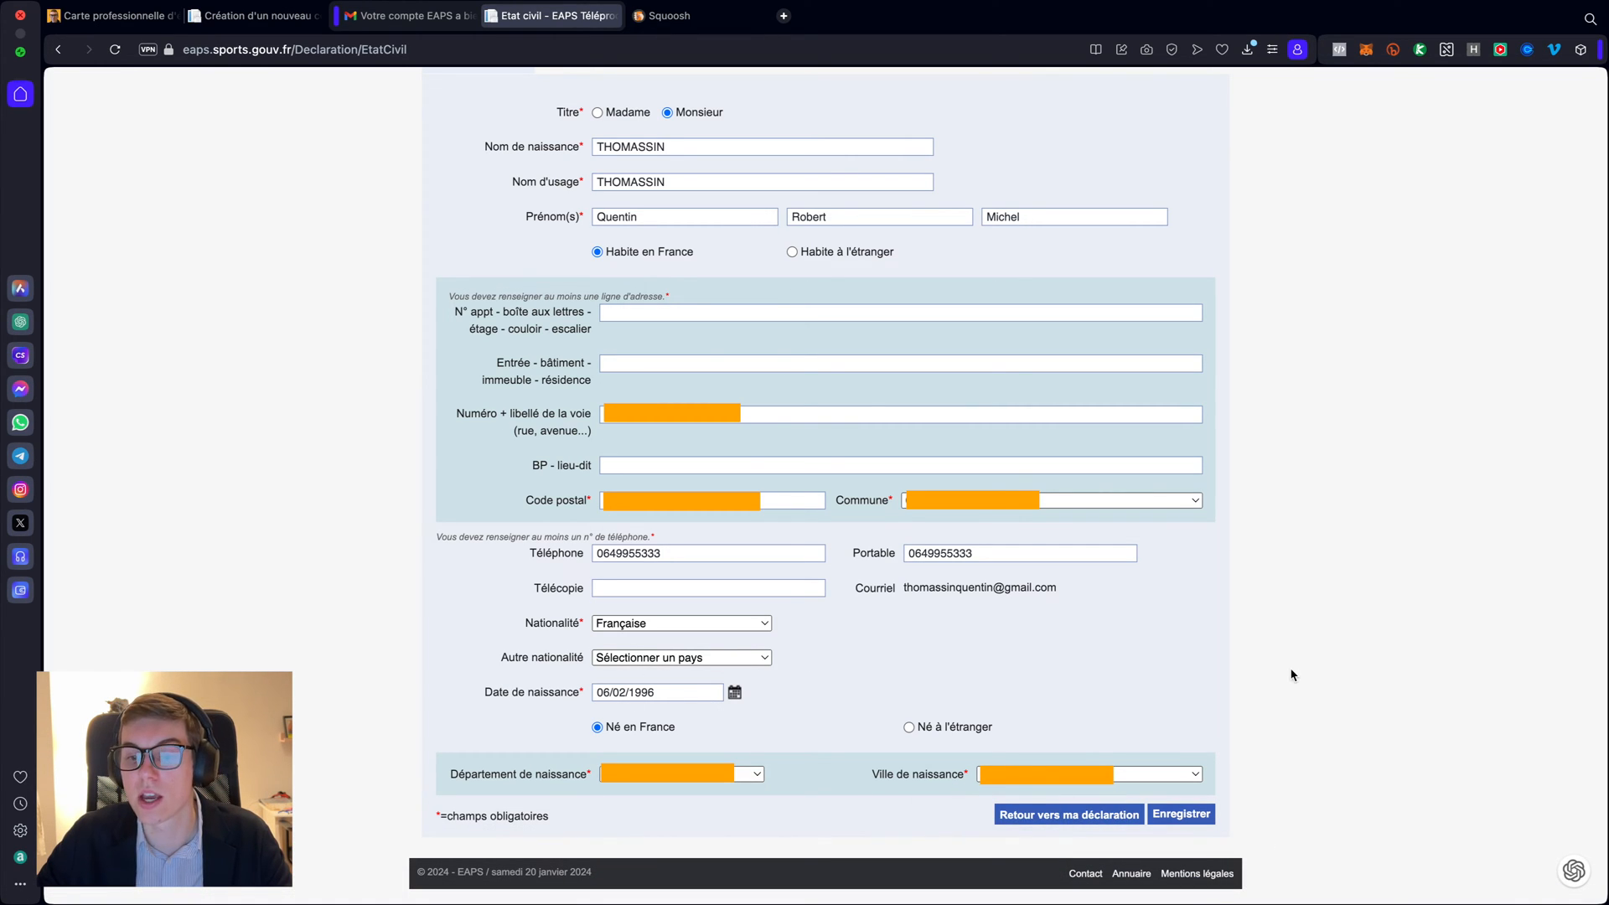
- Save the civil status, then look through the stagiaire, salarié and indépendant declaration forms
click(1190, 815)
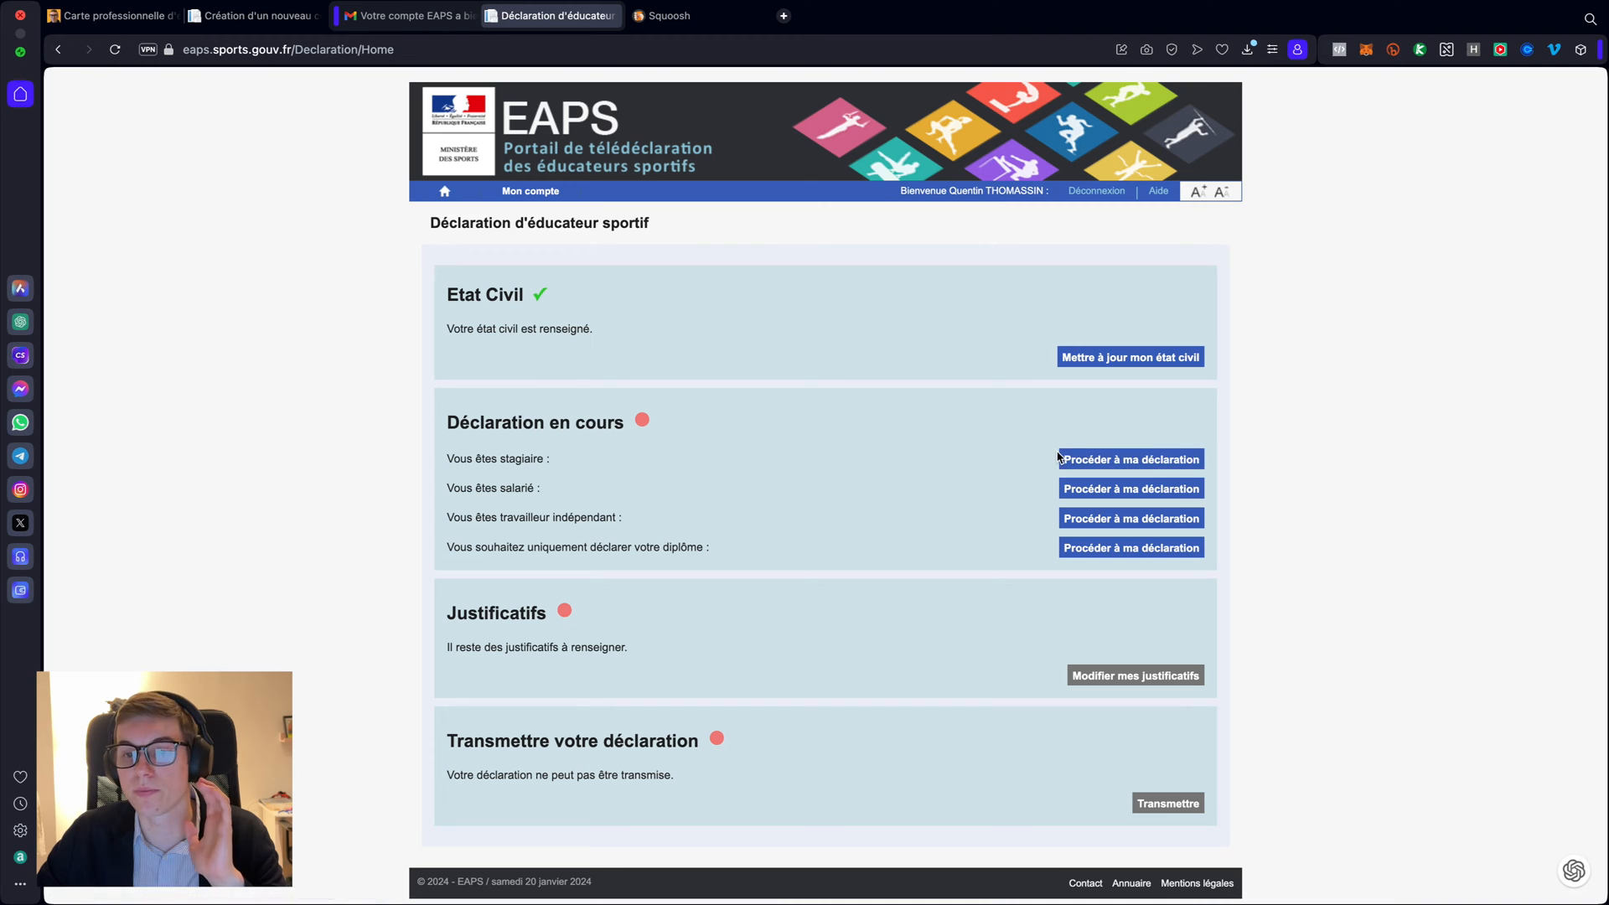
click(1110, 461)
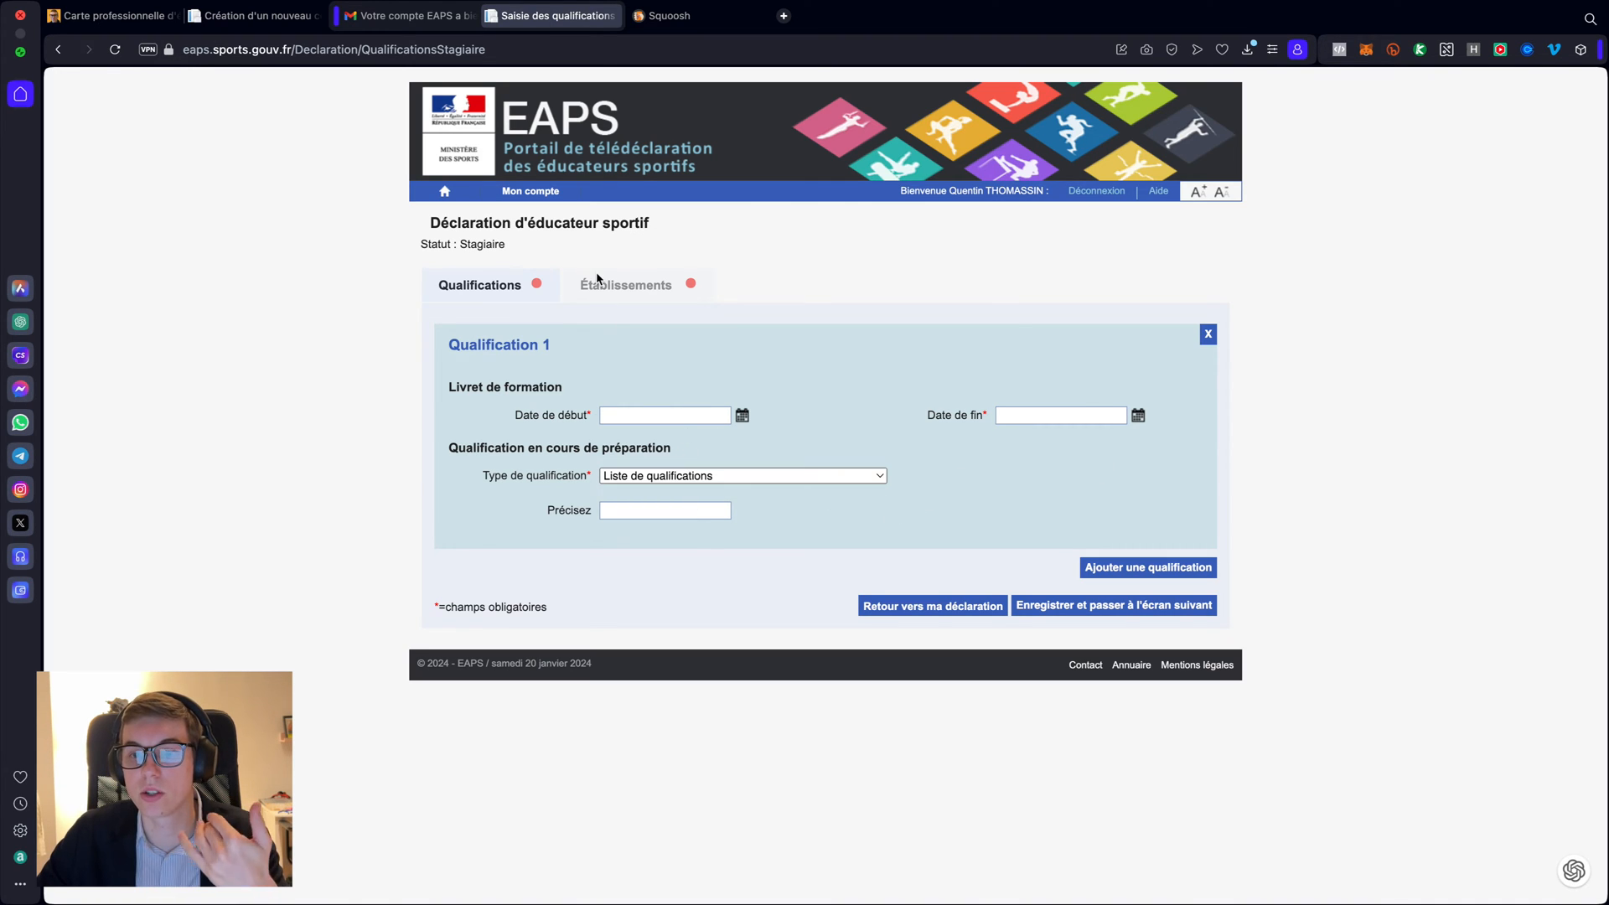
click(895, 609)
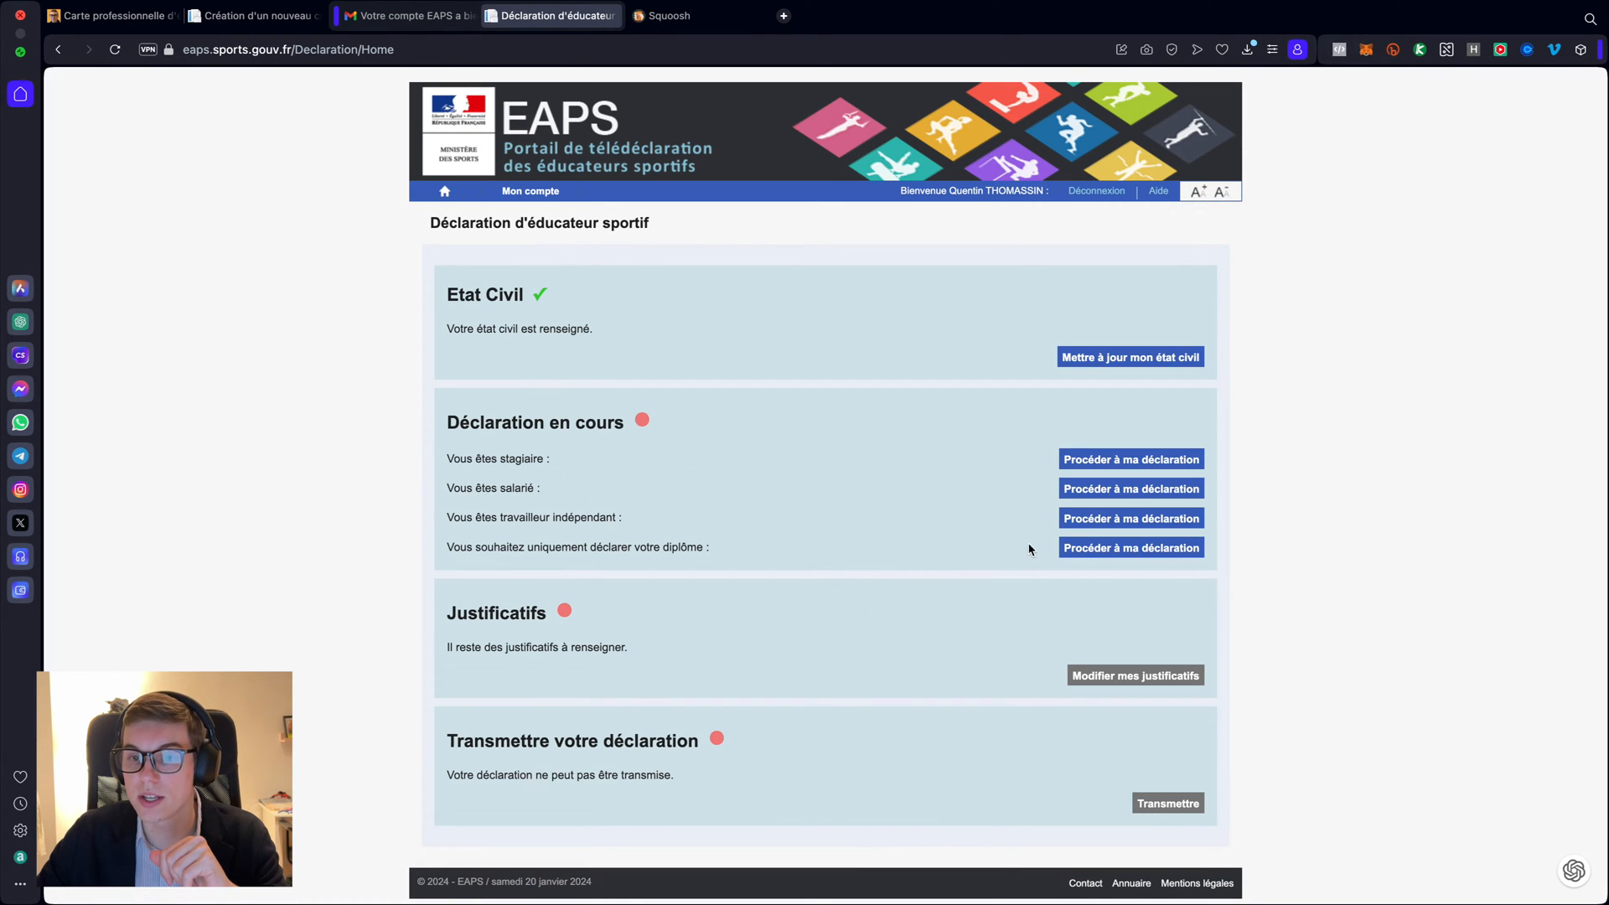
click(1082, 494)
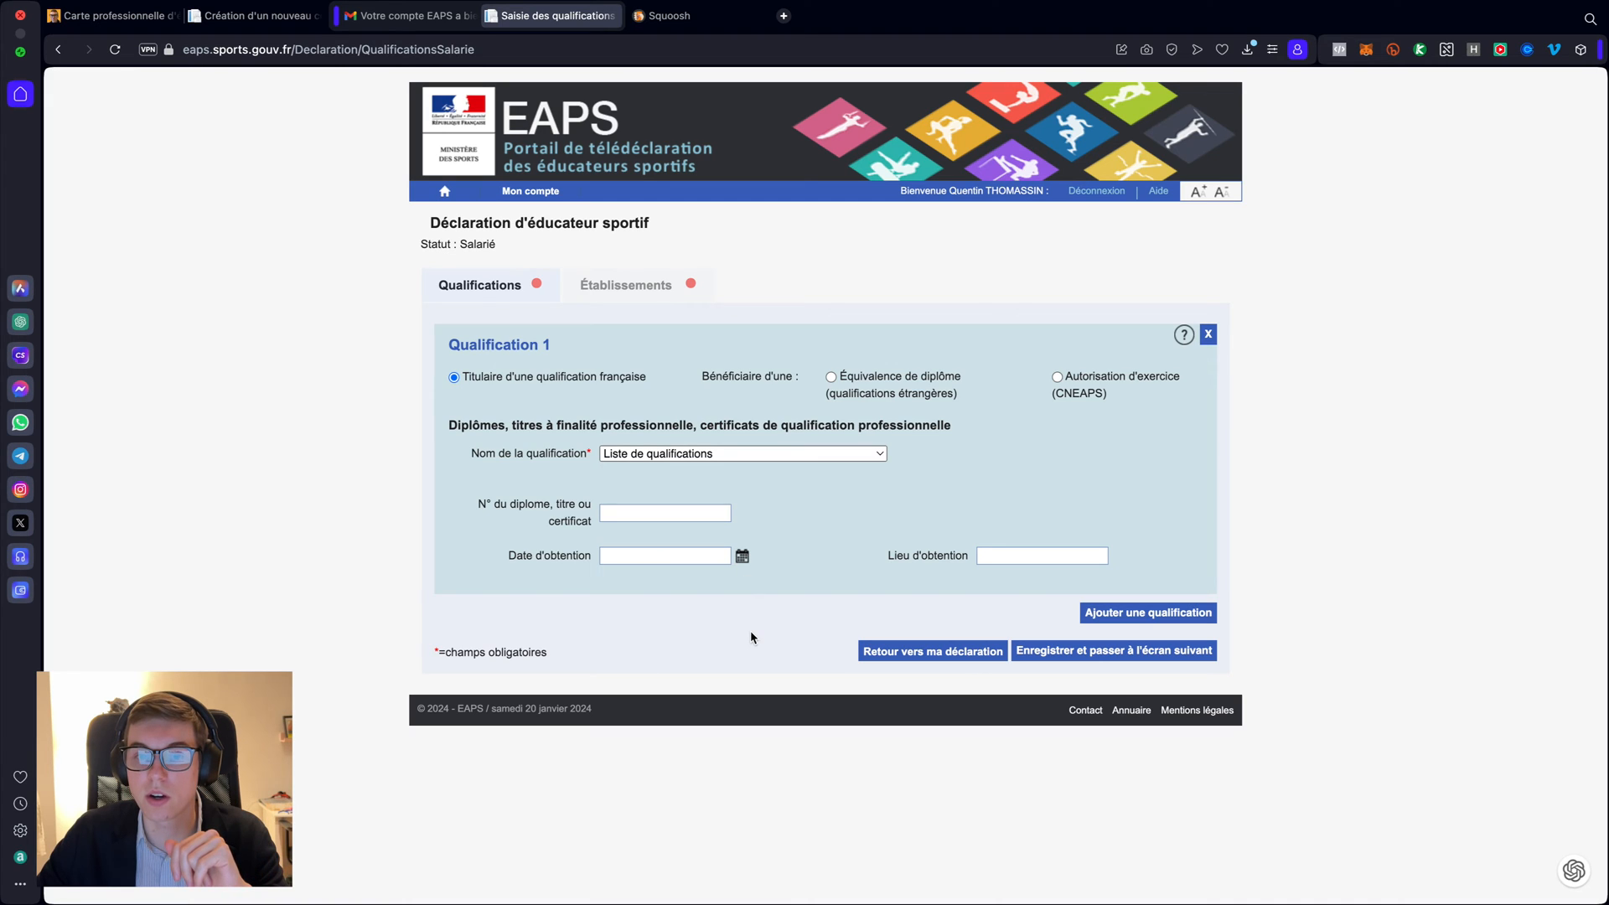
scroll(751, 636, left, 5)
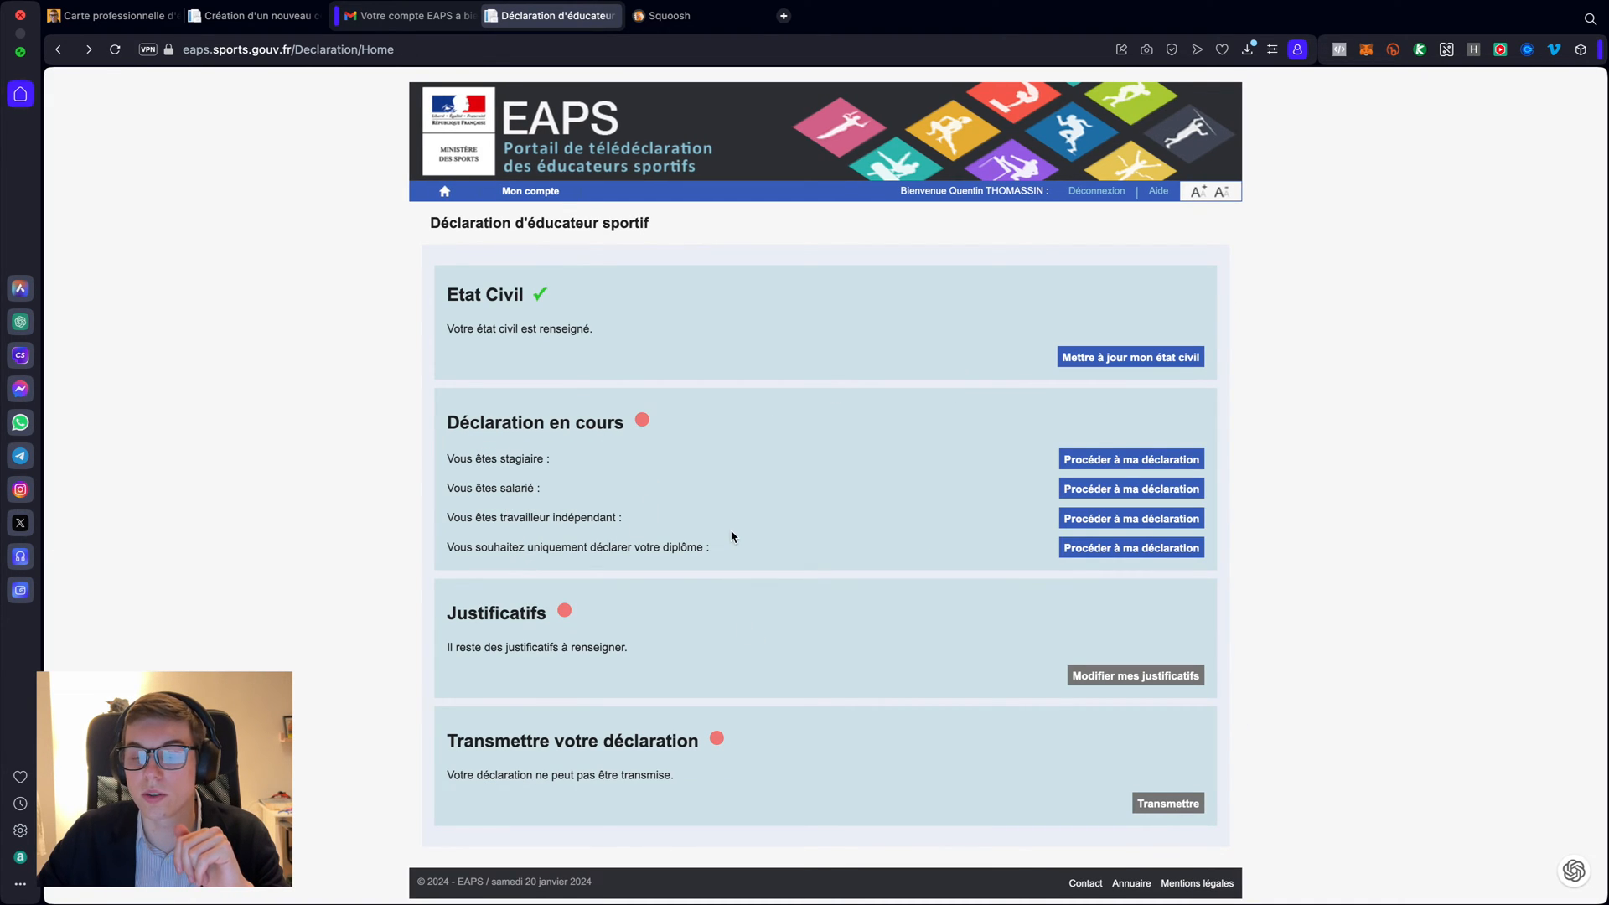
click(1100, 519)
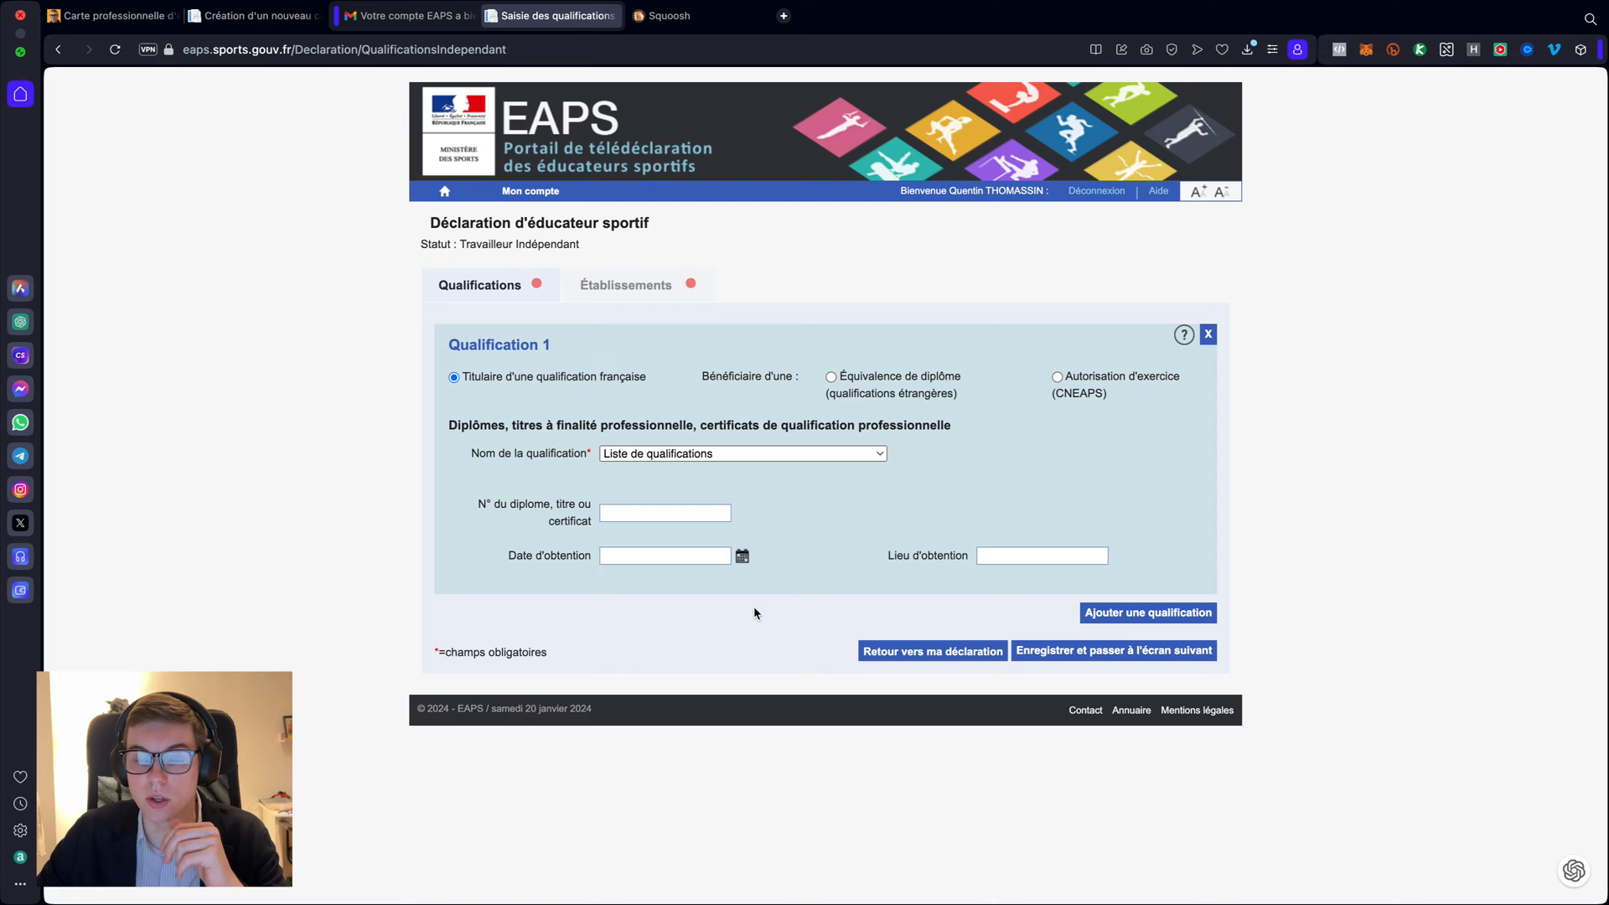
key(super+Left)
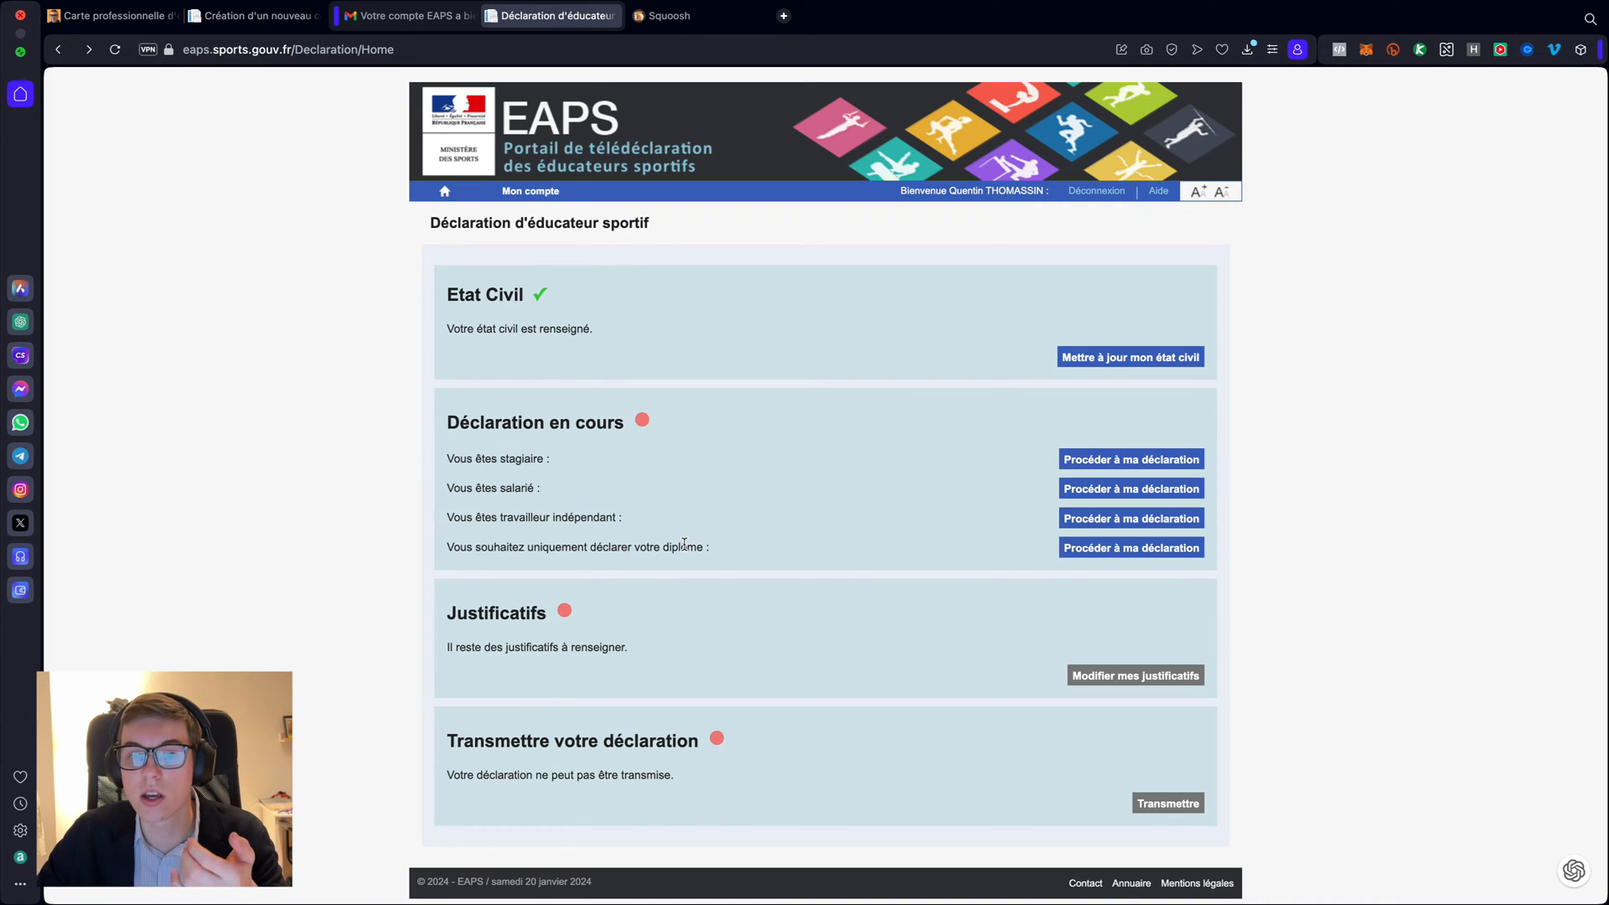
- Open the diploma-only 'Procéder à ma déclaration' form
drag(447, 547, 722, 555)
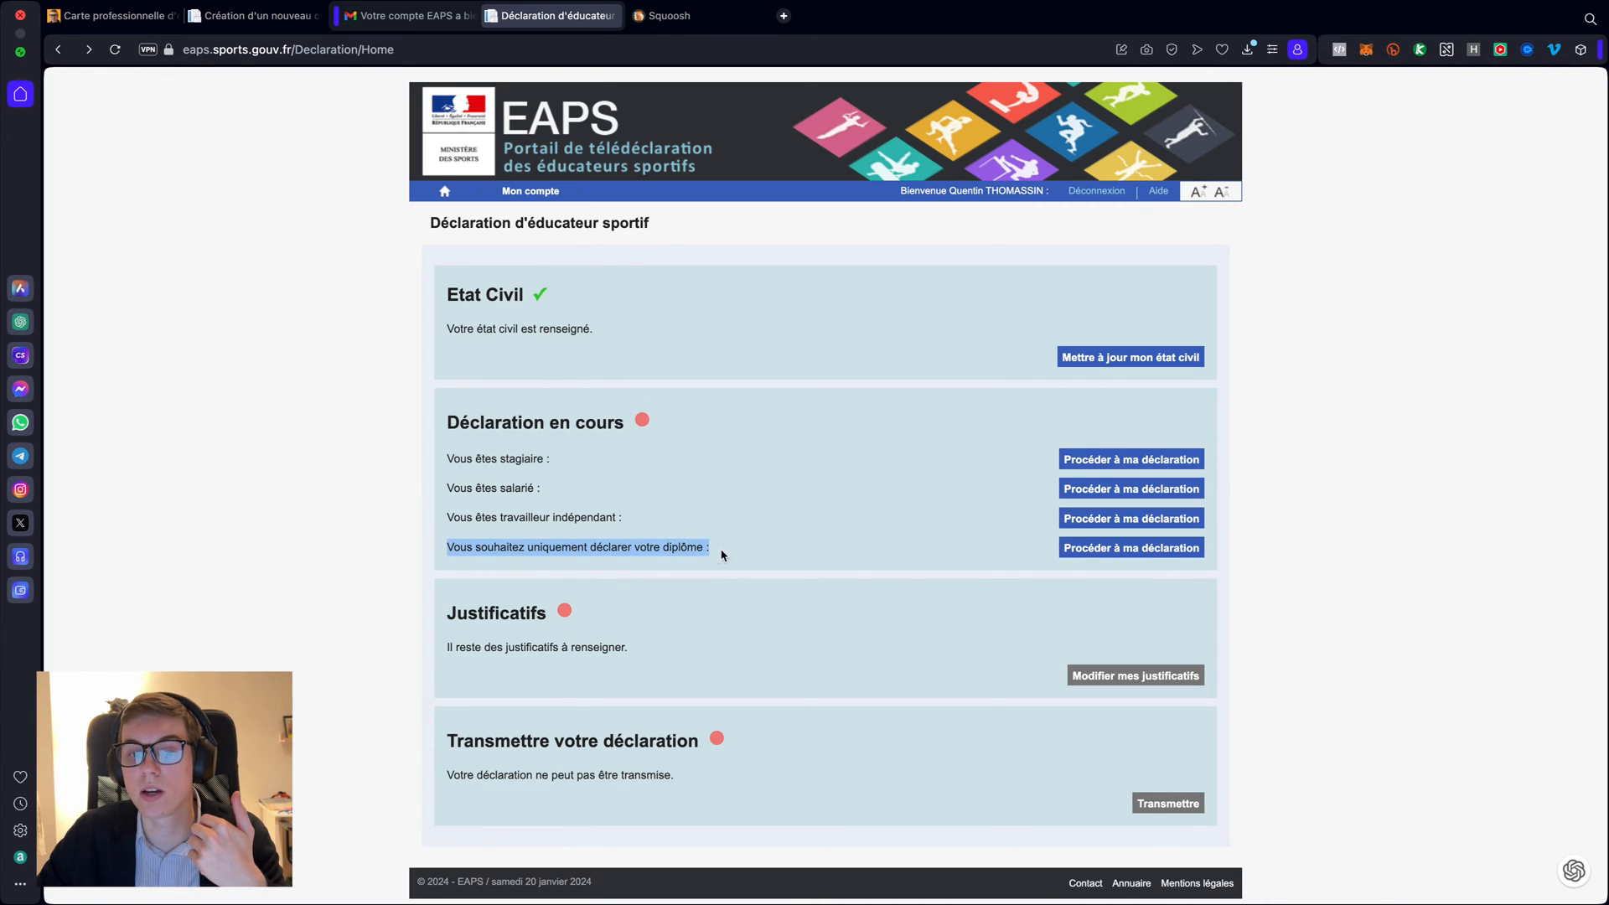
click(749, 556)
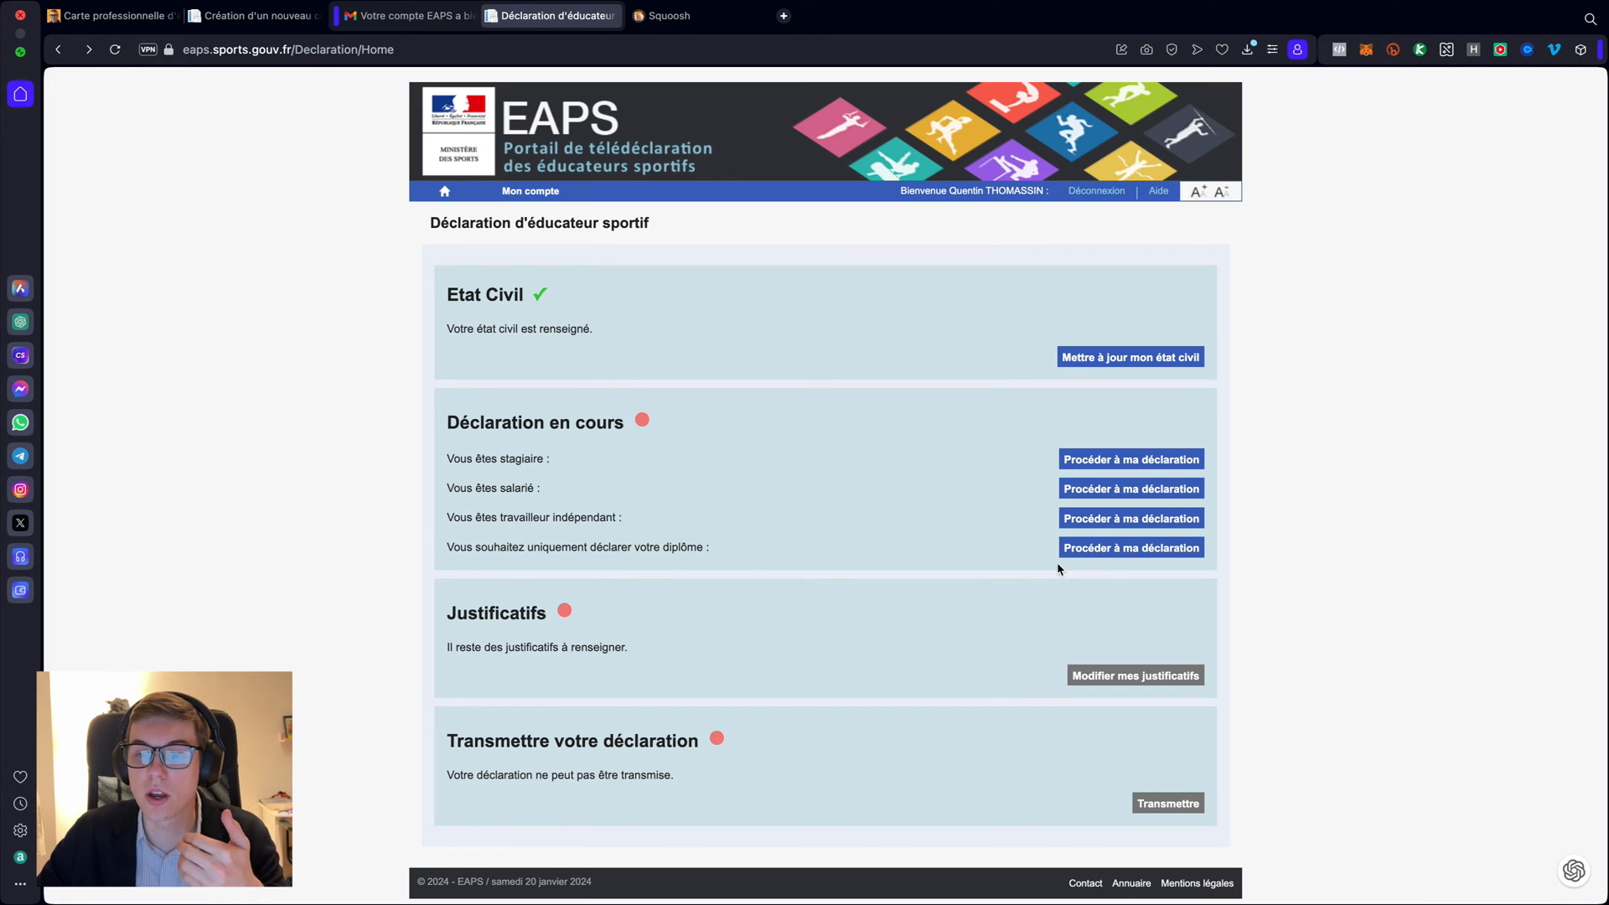
click(1106, 549)
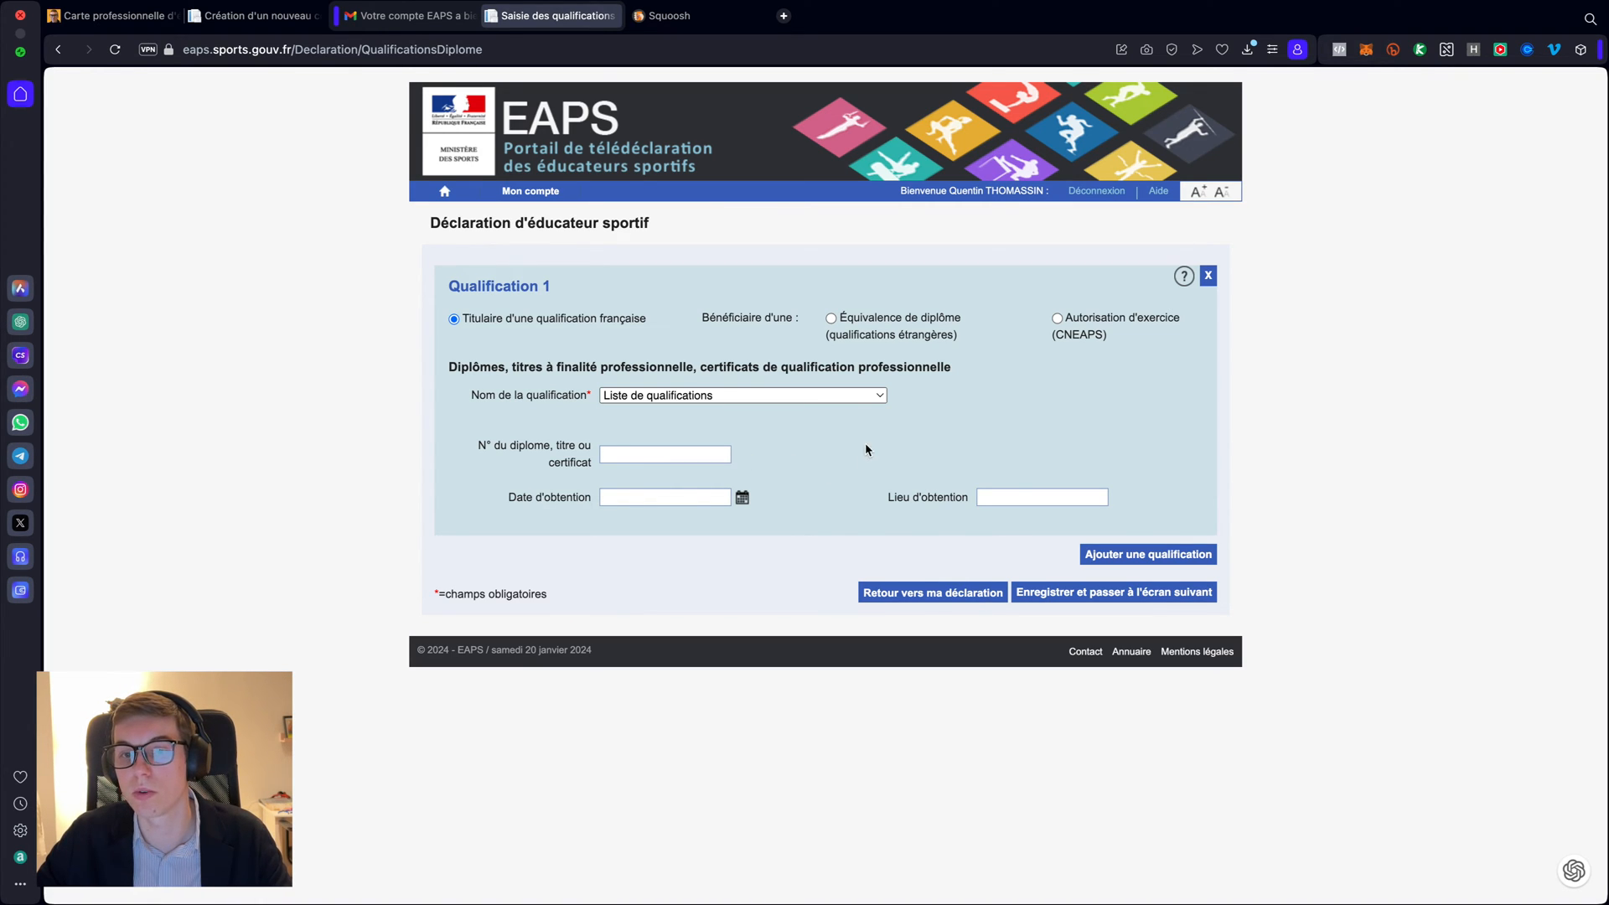
- Choose BPJEPS (10 UC) as Nom de la qualification and bring up the Intitulé list
click(836, 401)
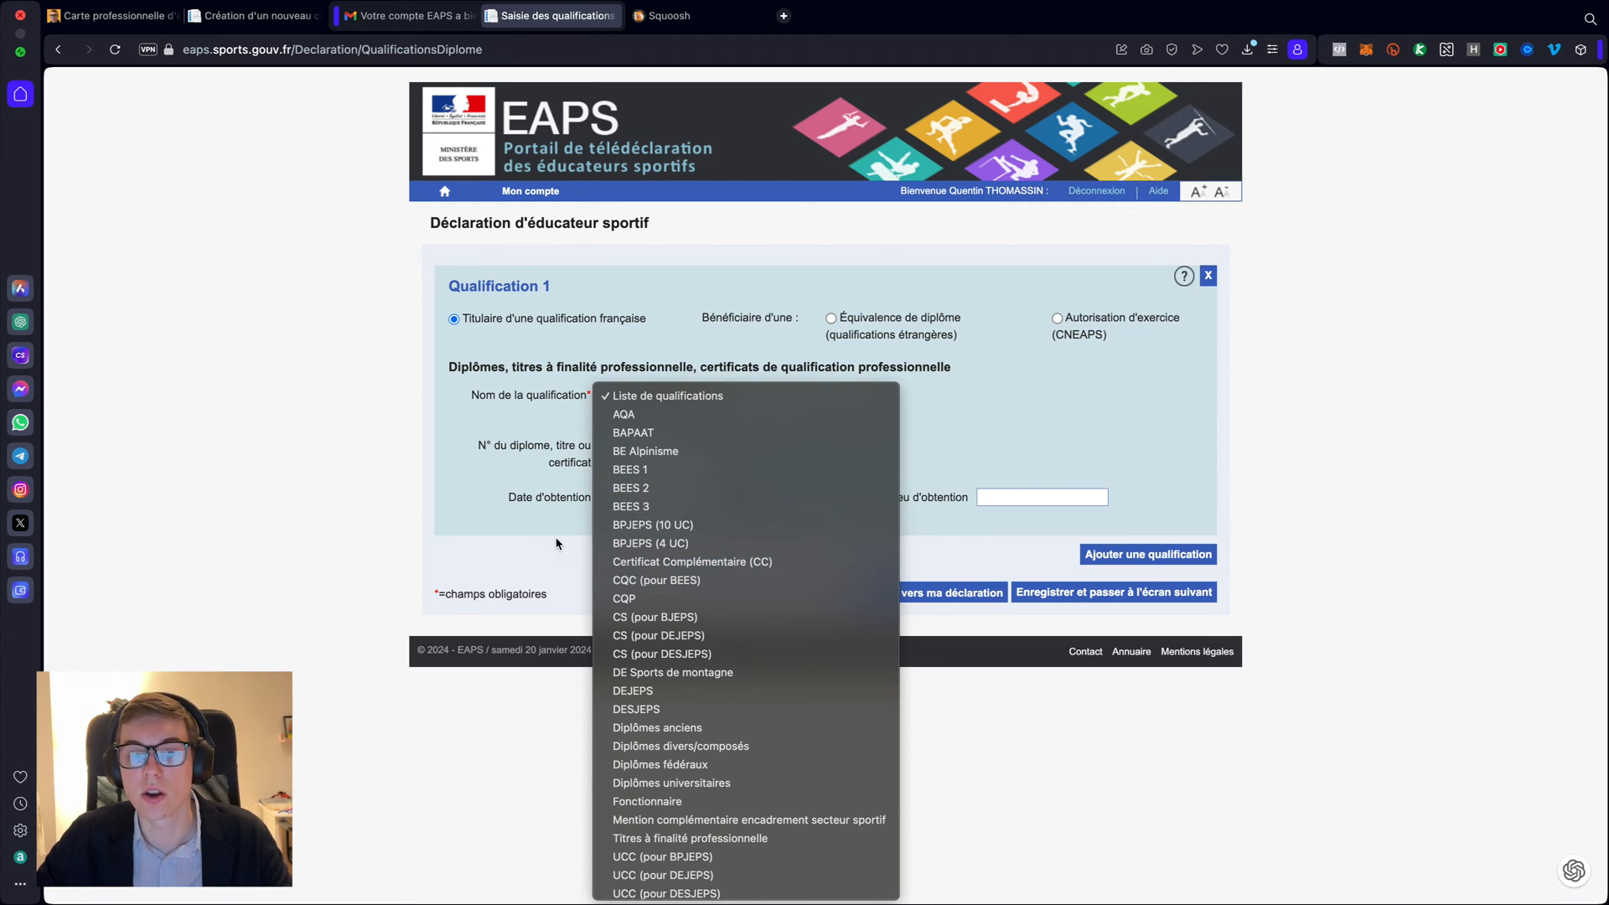
scroll(740, 557, down, 1)
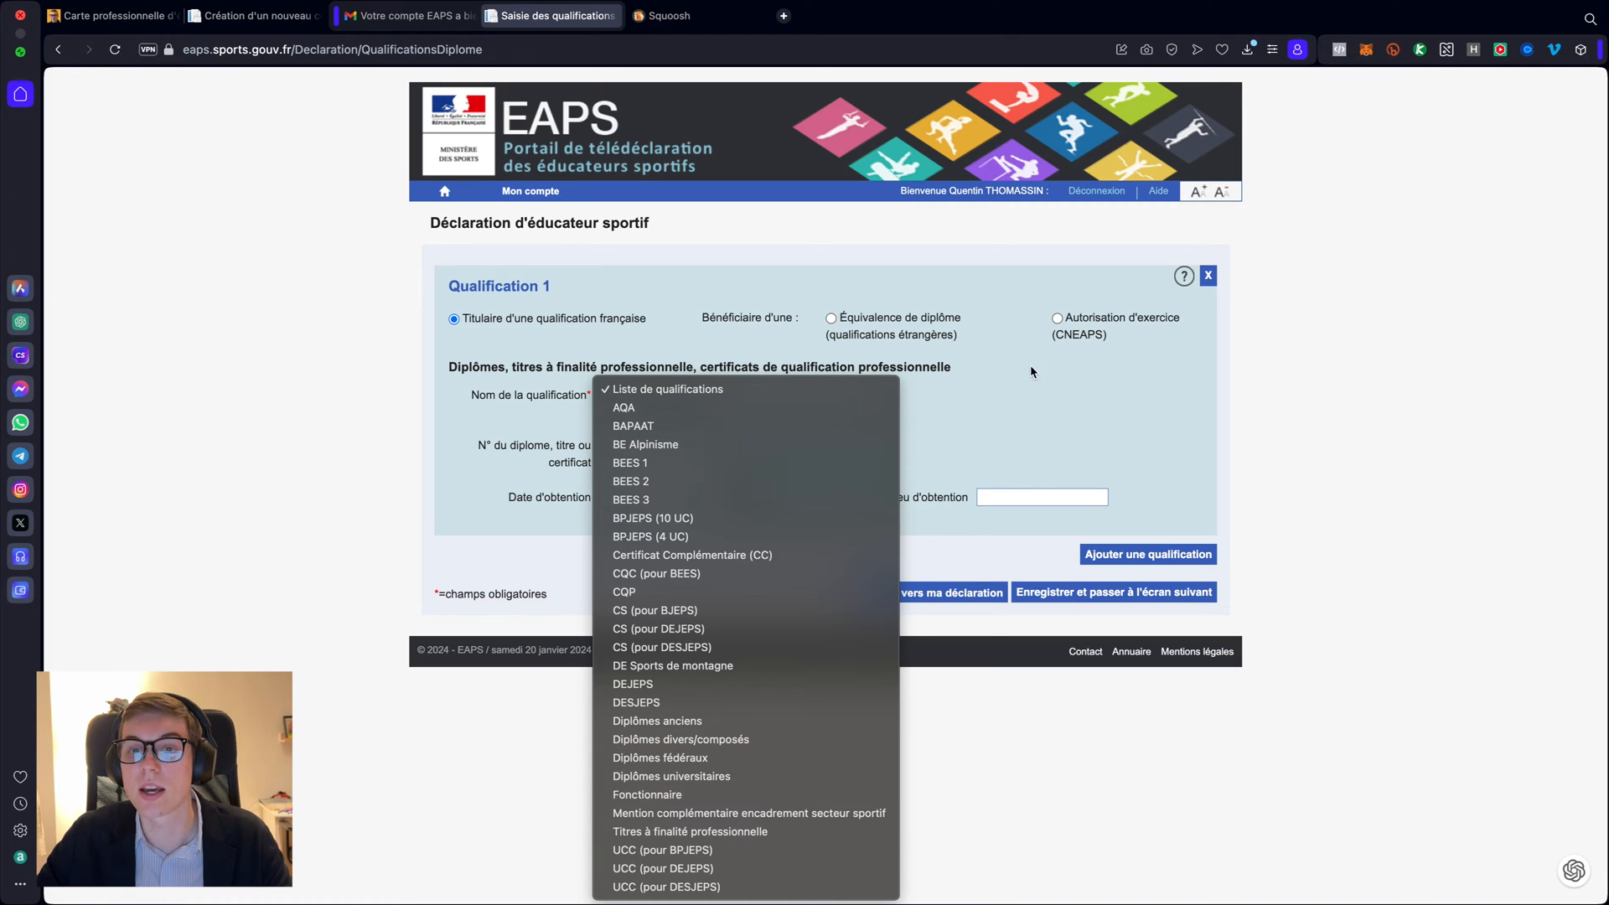
click(1045, 391)
click(920, 360)
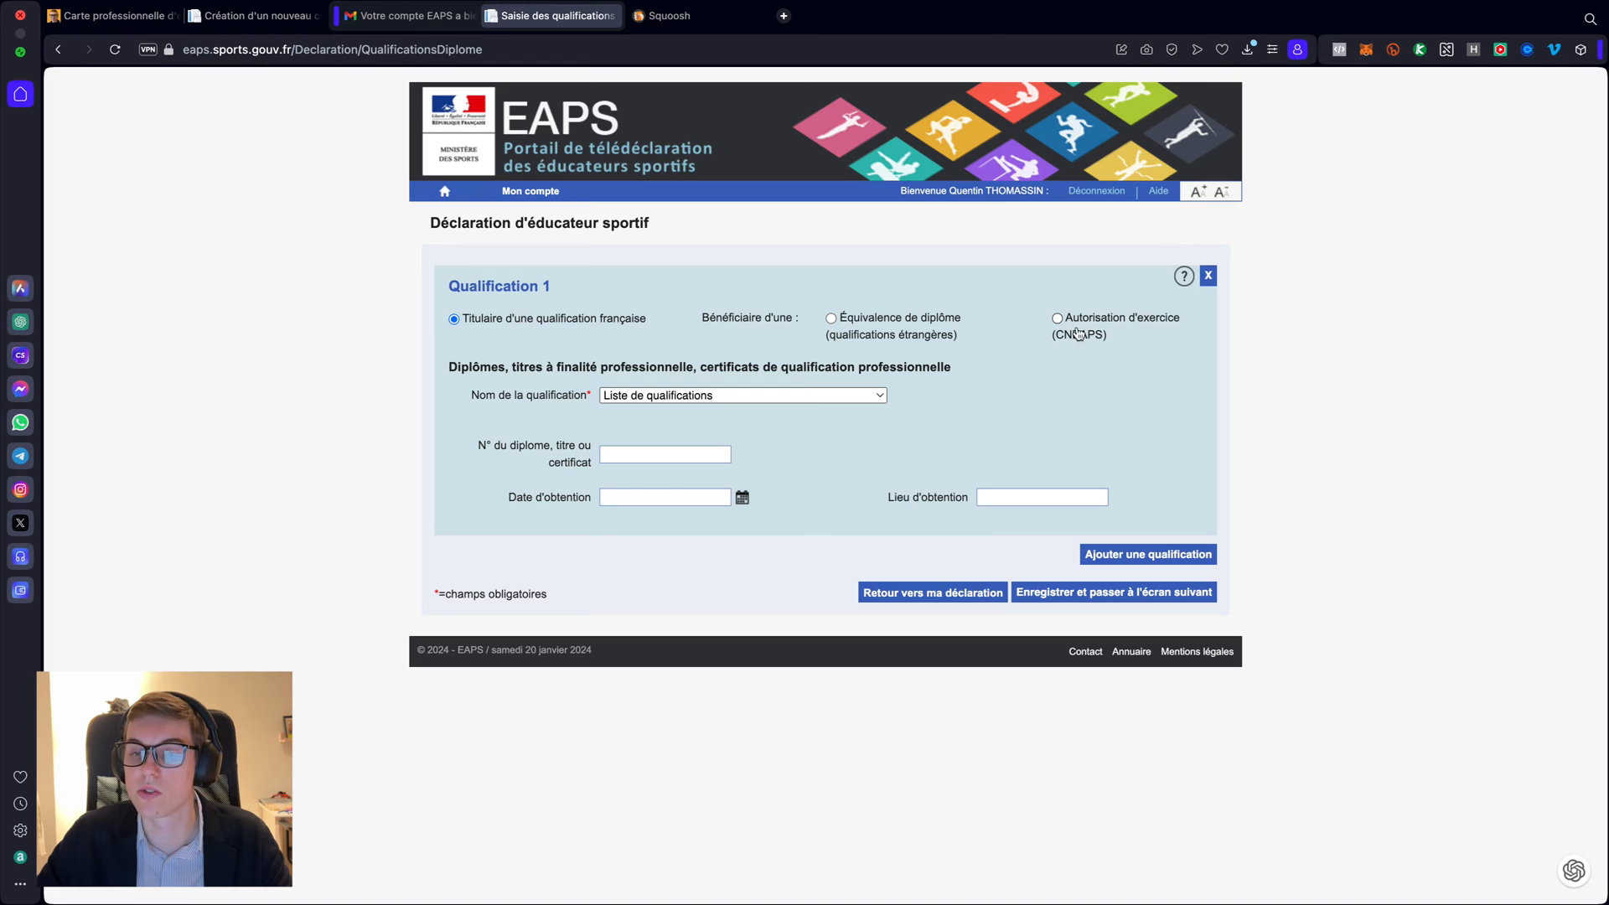
click(732, 399)
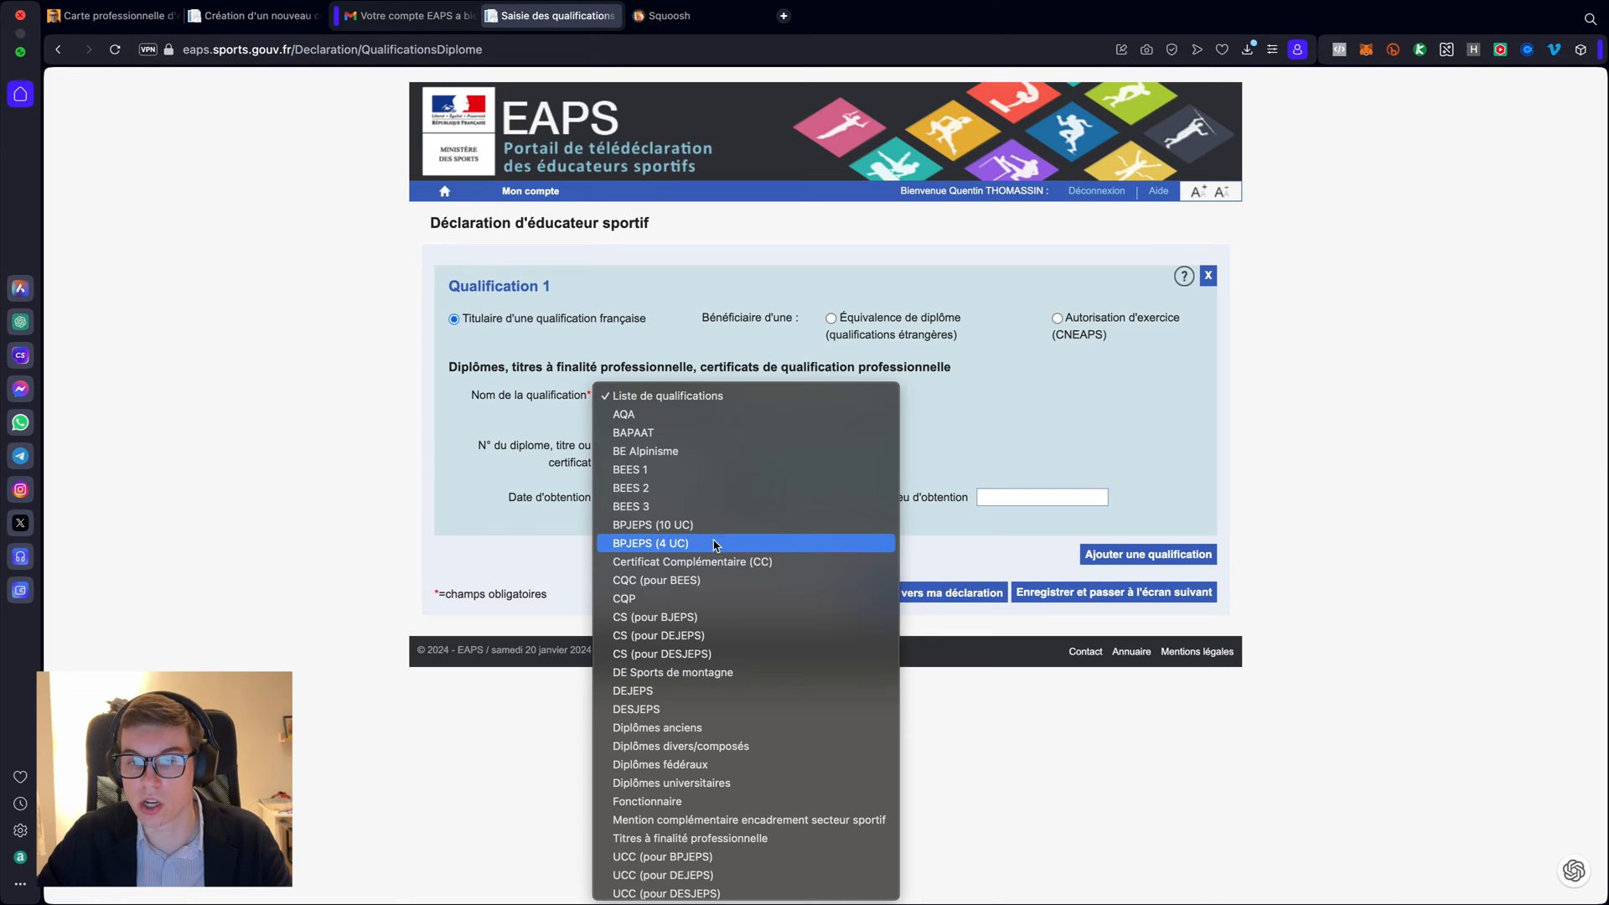
click(673, 525)
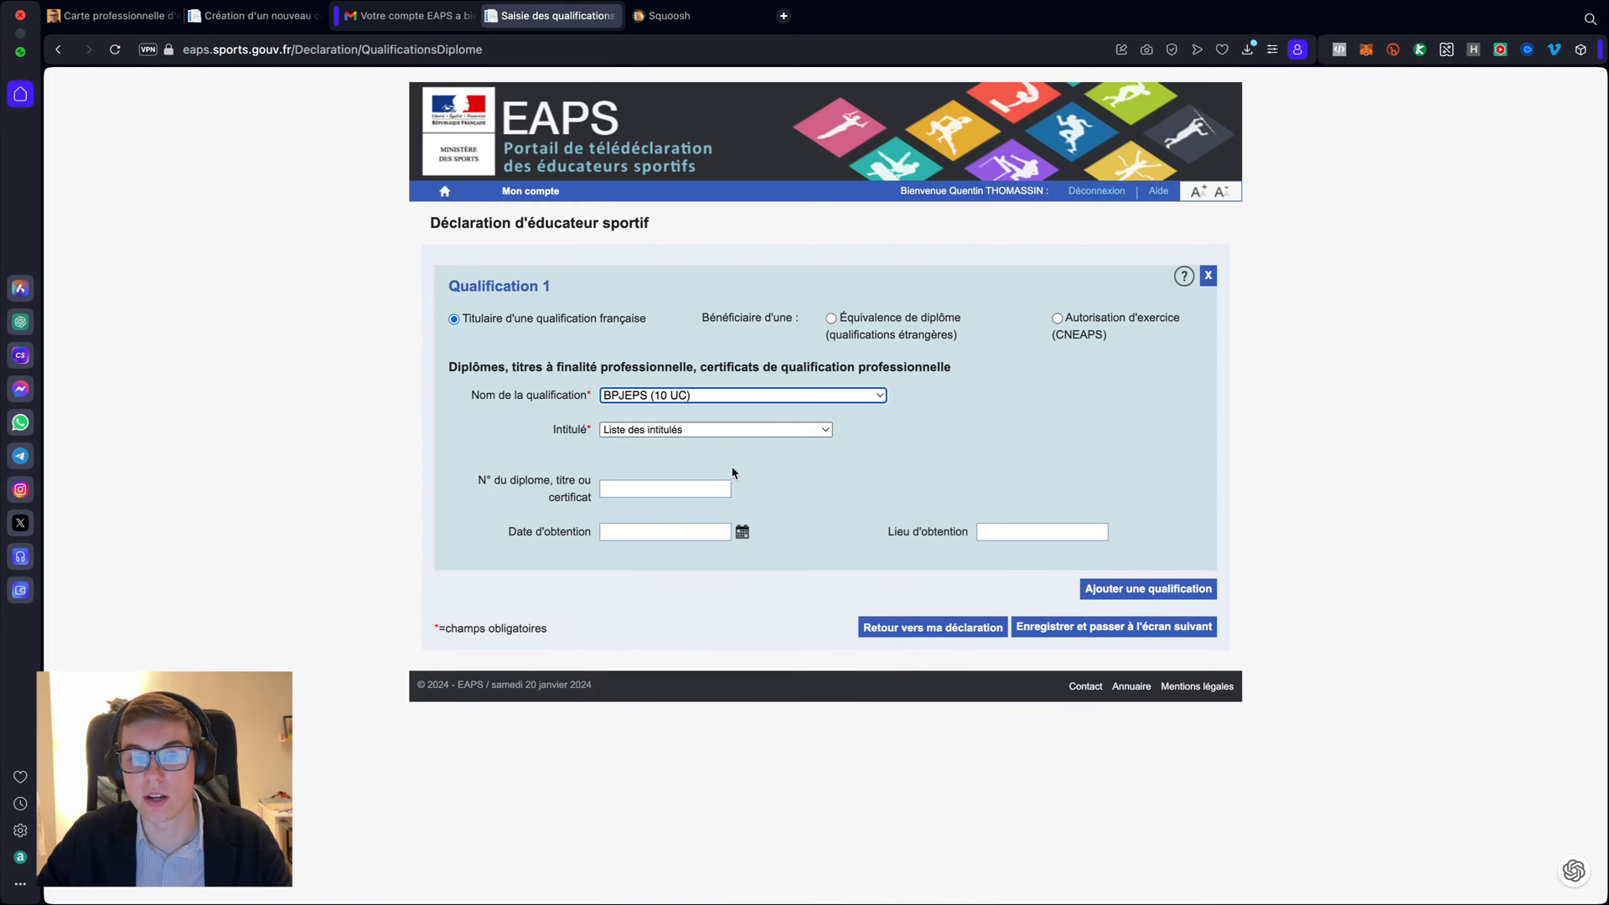
click(662, 429)
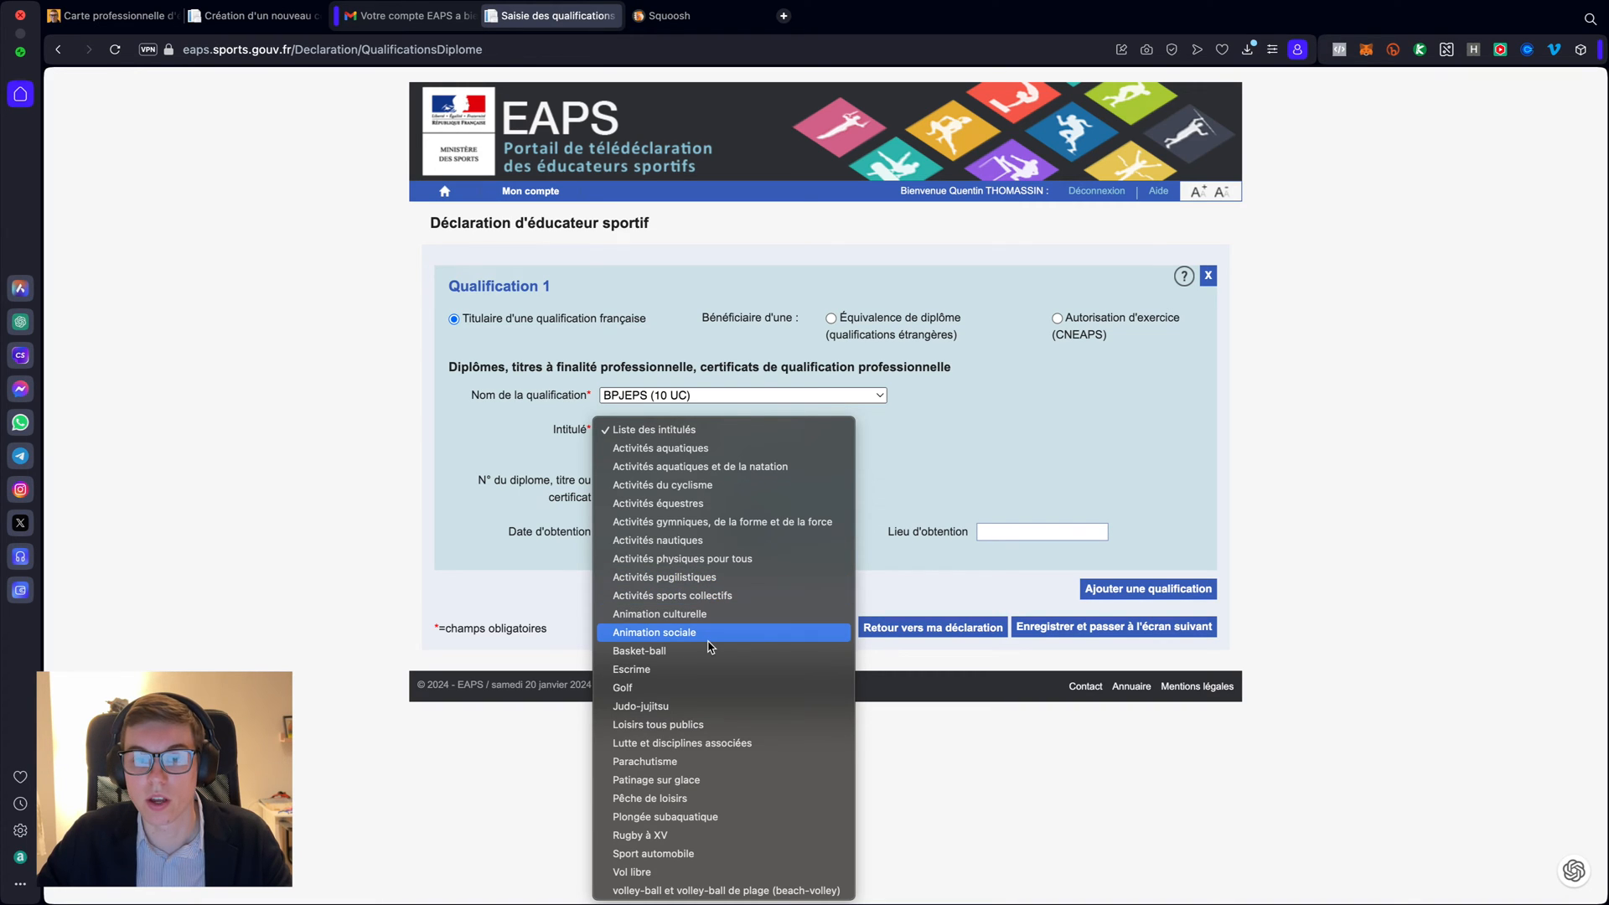
- View the 'diplome musculation .png' certificate in Aperçu, then return to the EAPS form
key(ctrl+Left)
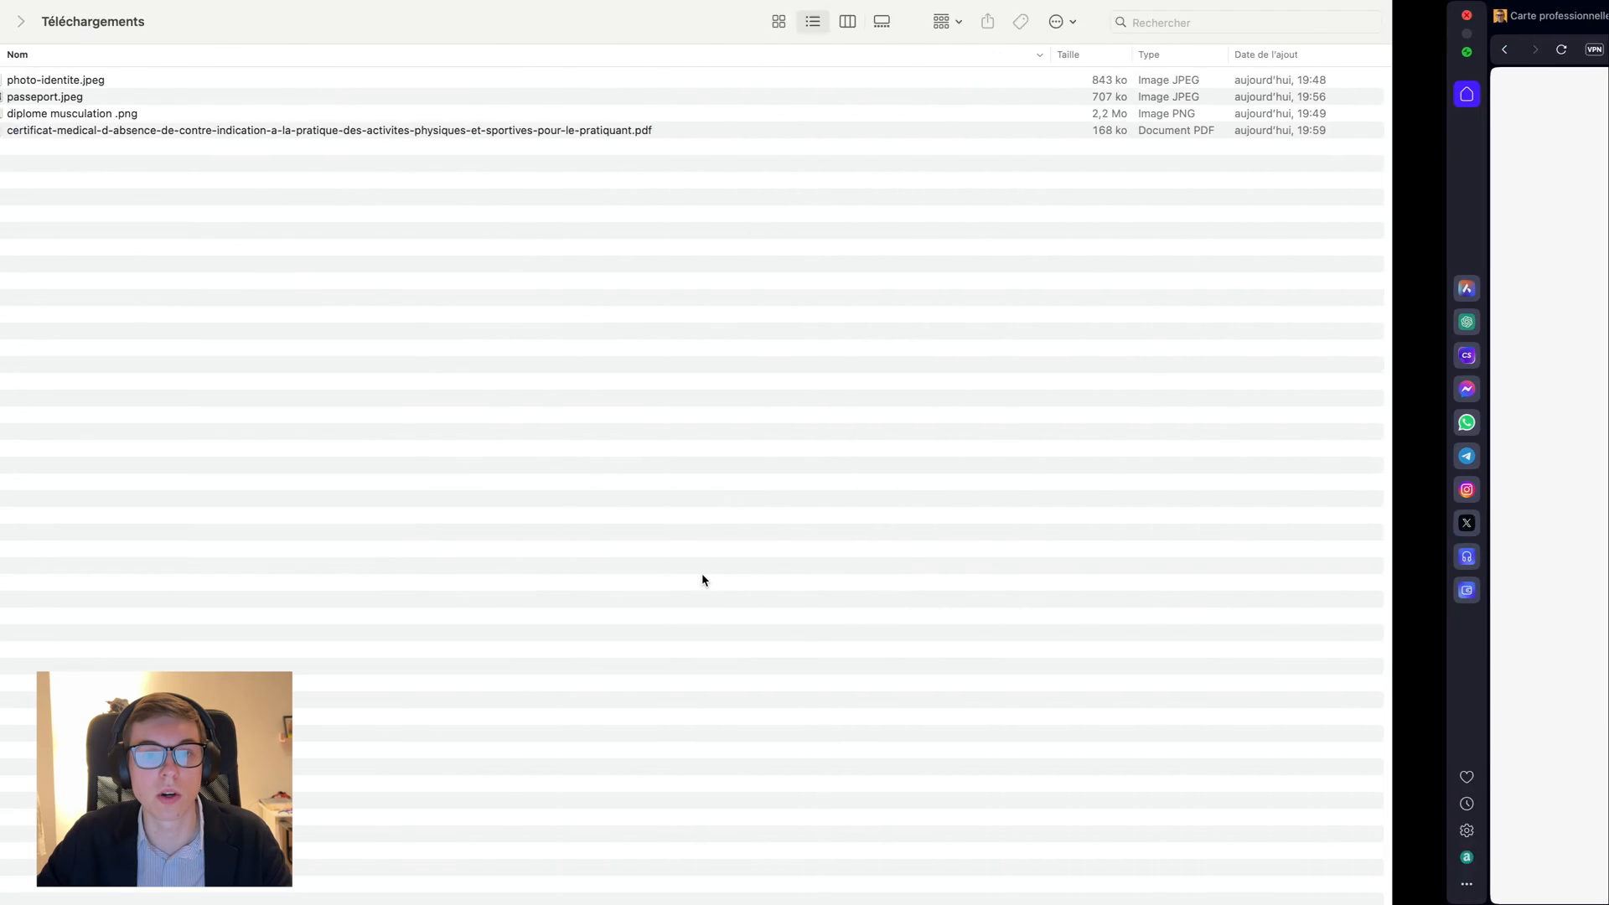
double_click(292, 115)
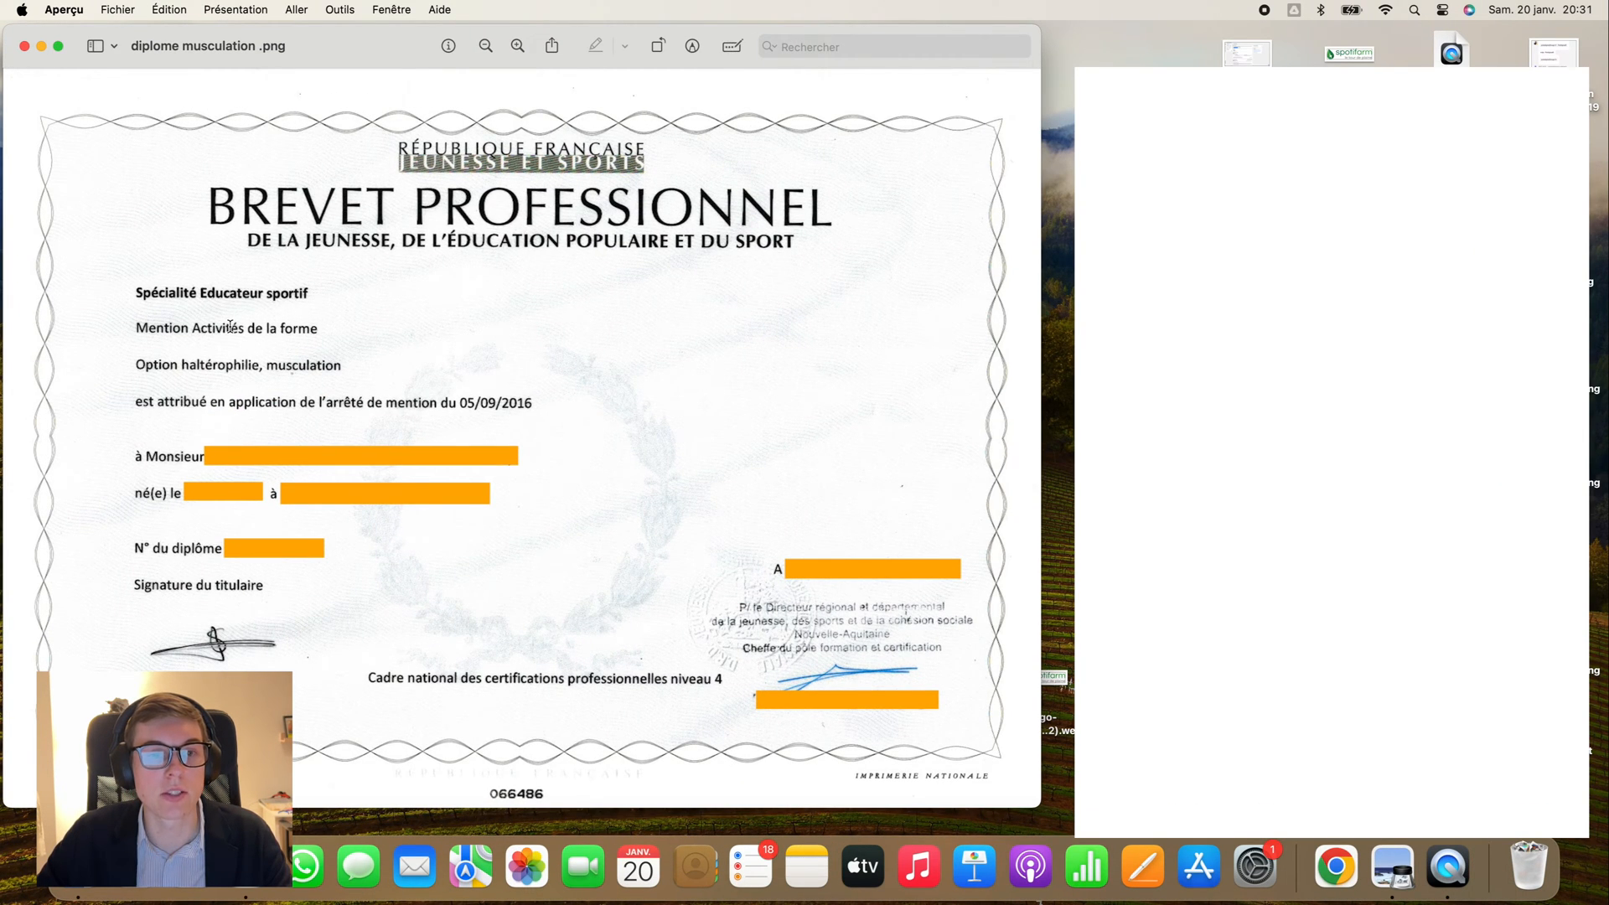
key(ctrl+Right)
key(ctrl+Right)
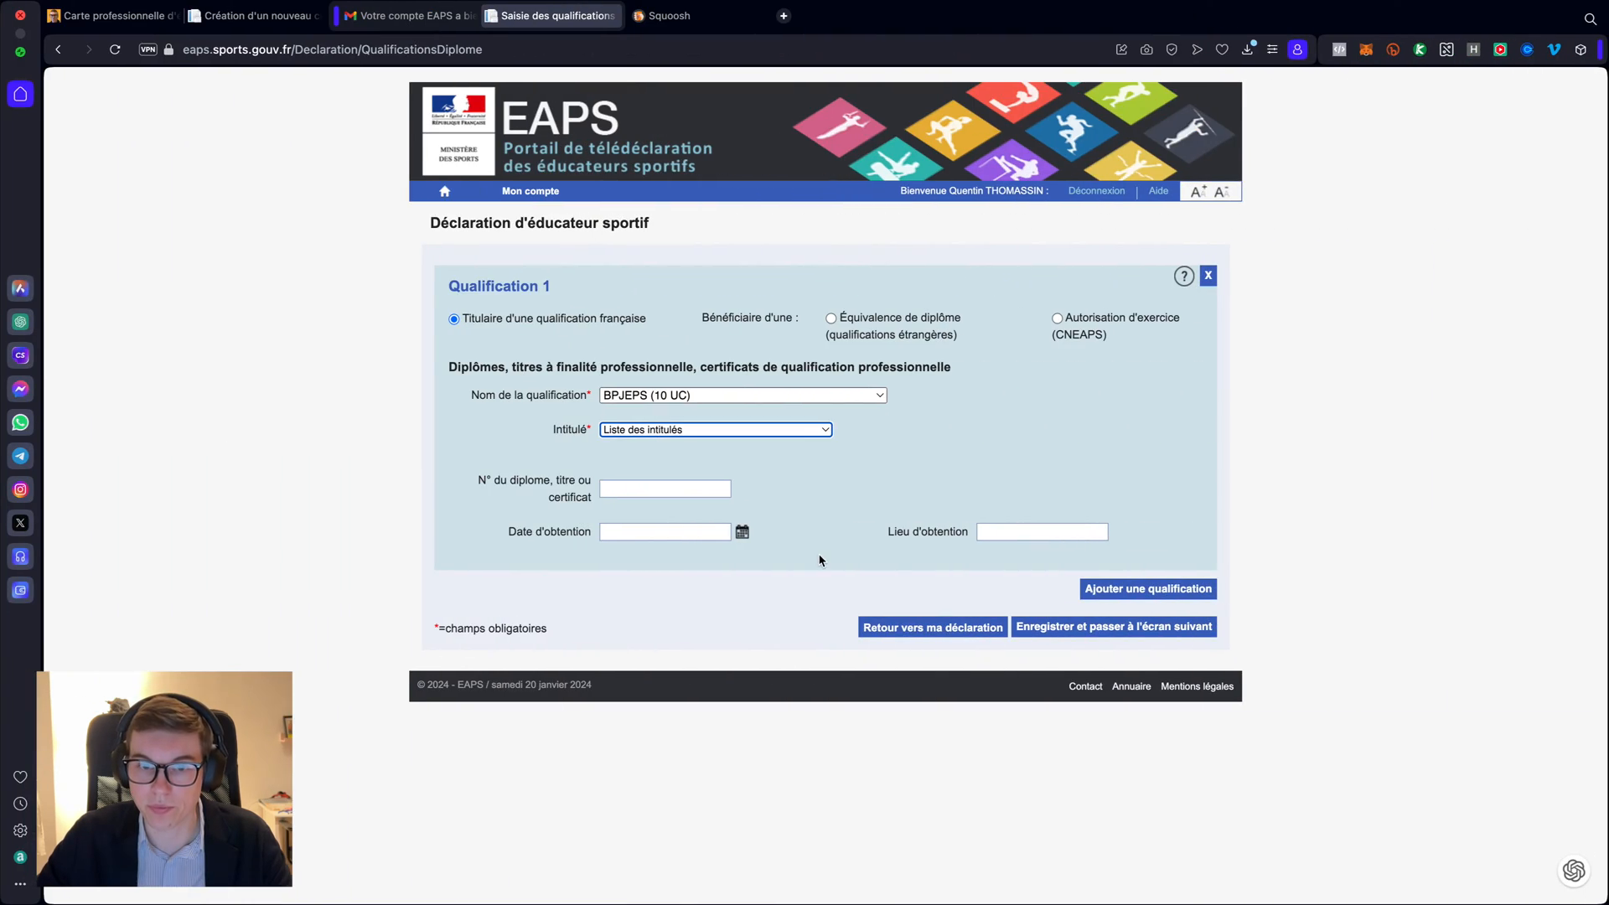
- Set Qualification 1 to BPJEPS (4 UC), Educateur sportif, speciality Activités de la forme/cours collectifs
click(725, 429)
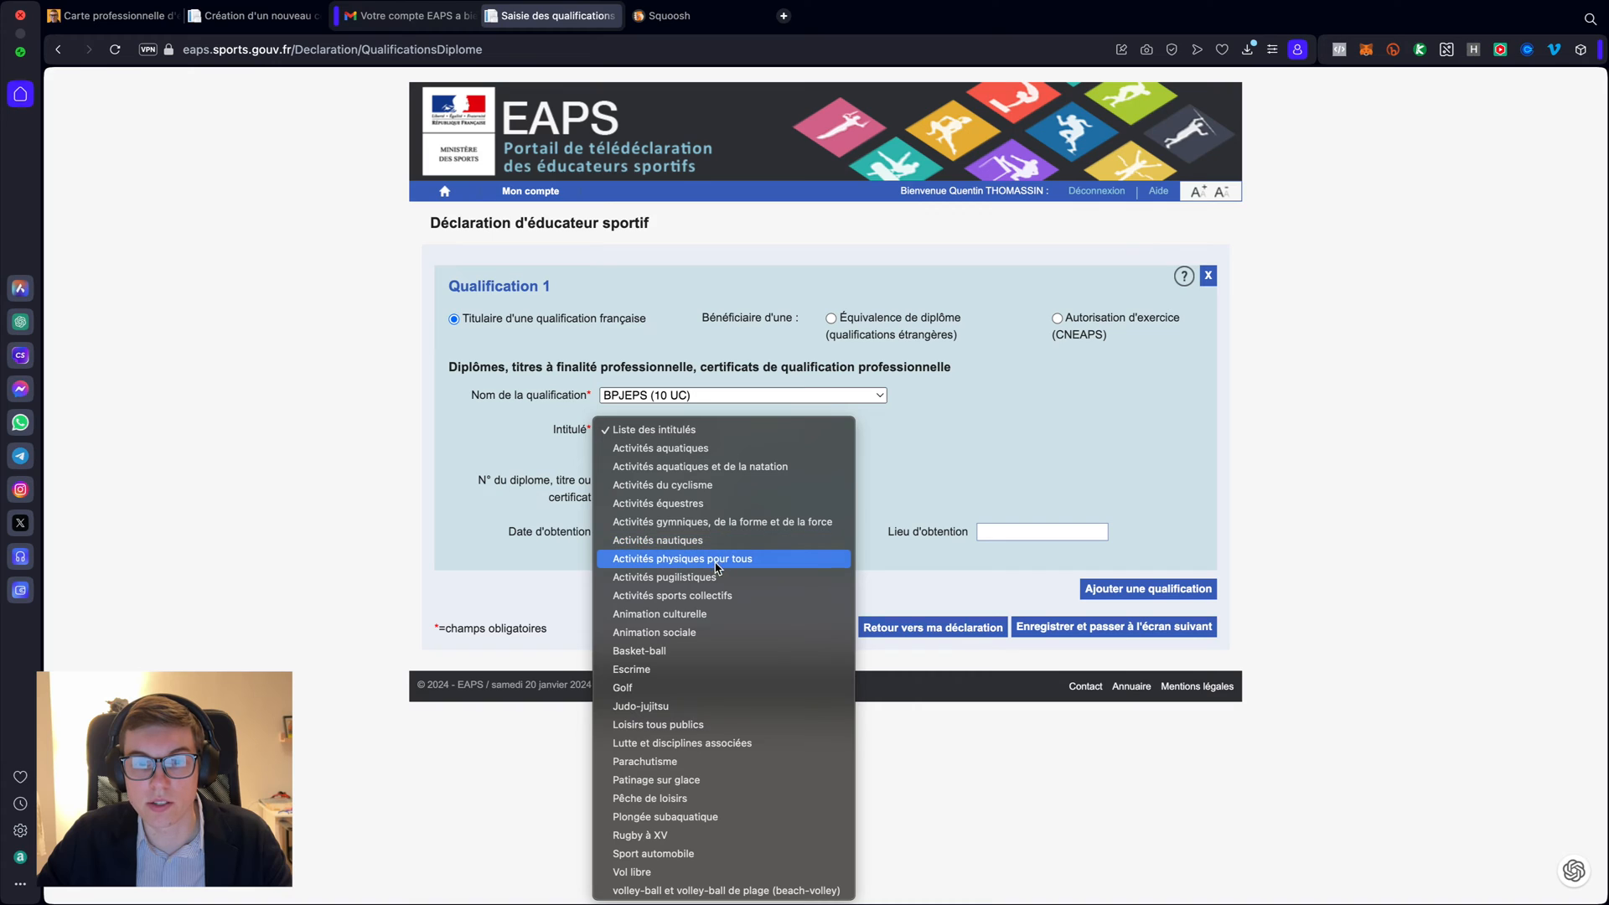
scroll(717, 554, down, 1)
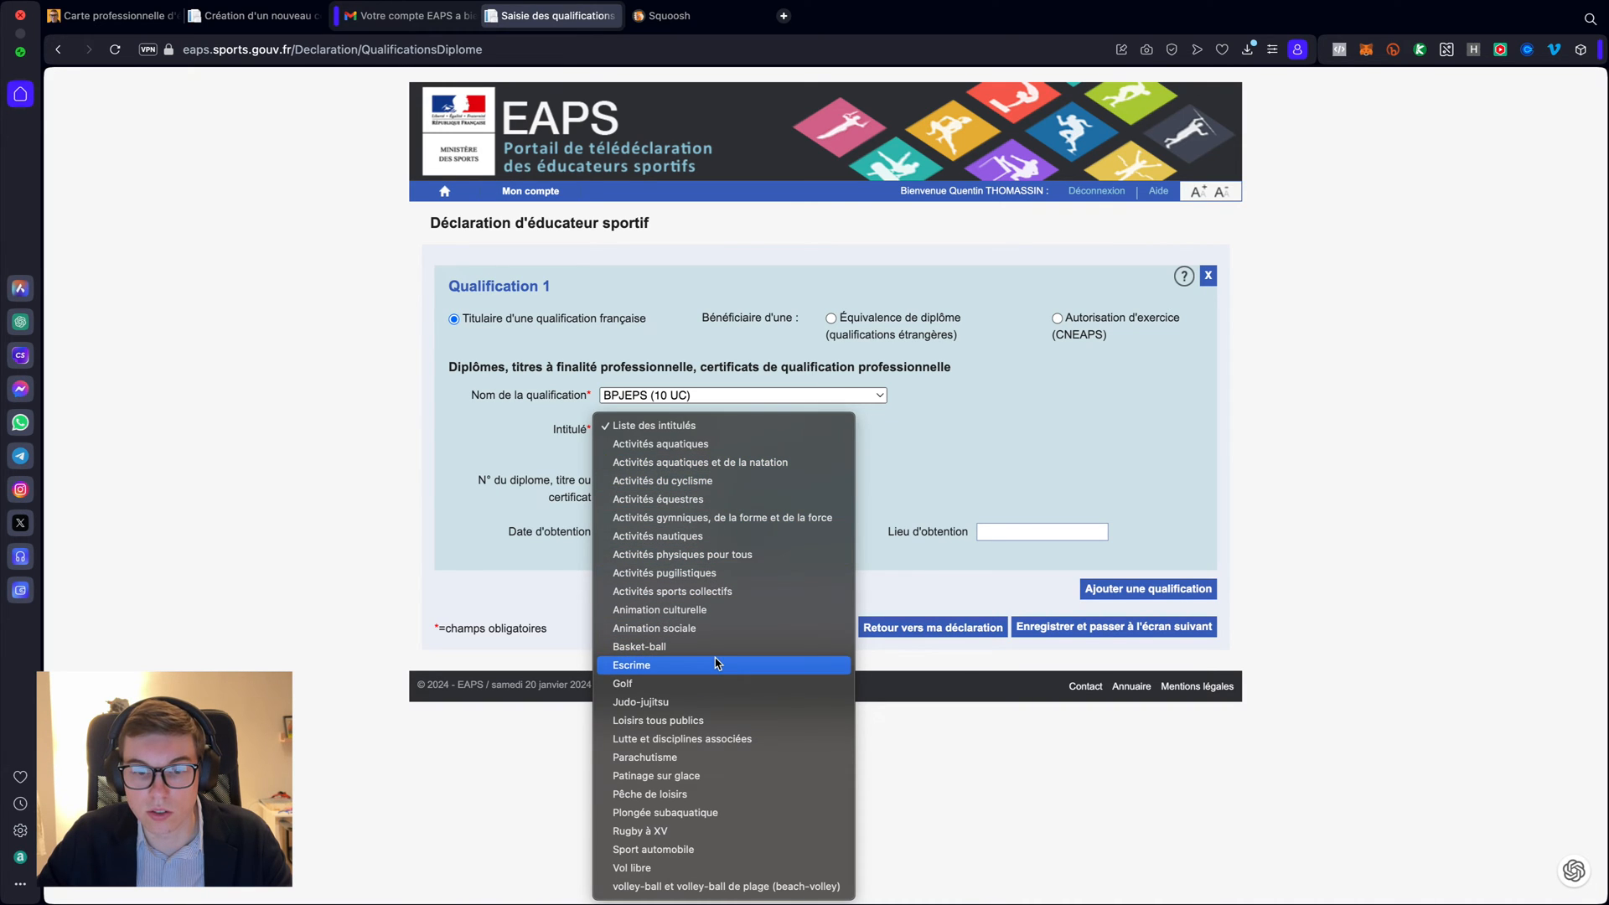
click(801, 396)
click(801, 396)
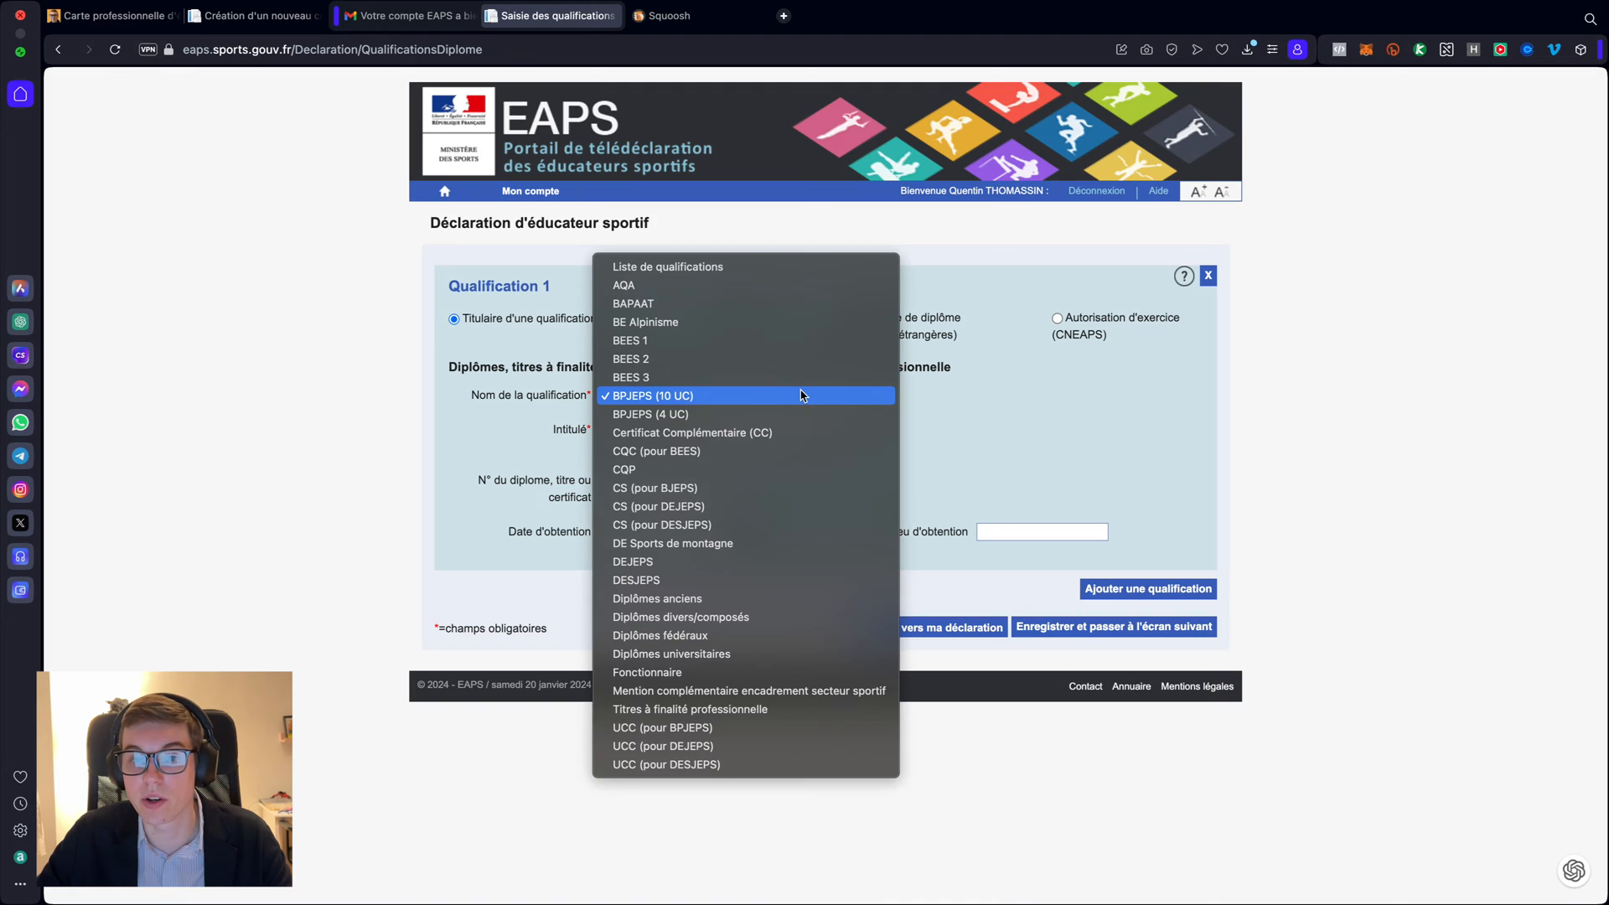
click(740, 419)
click(681, 431)
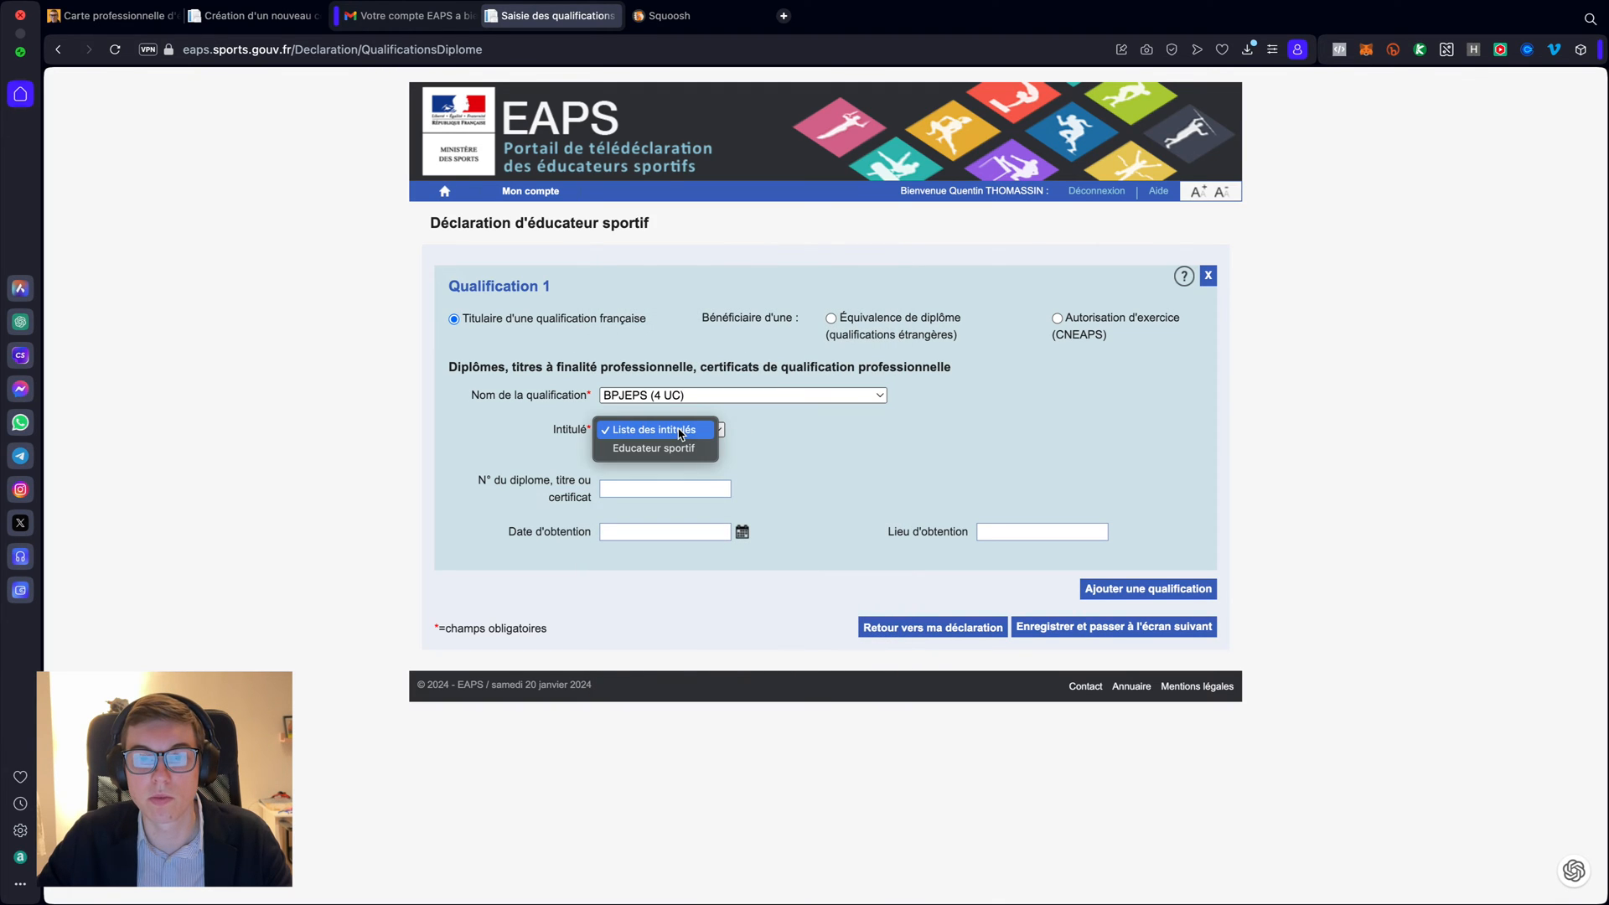
click(675, 449)
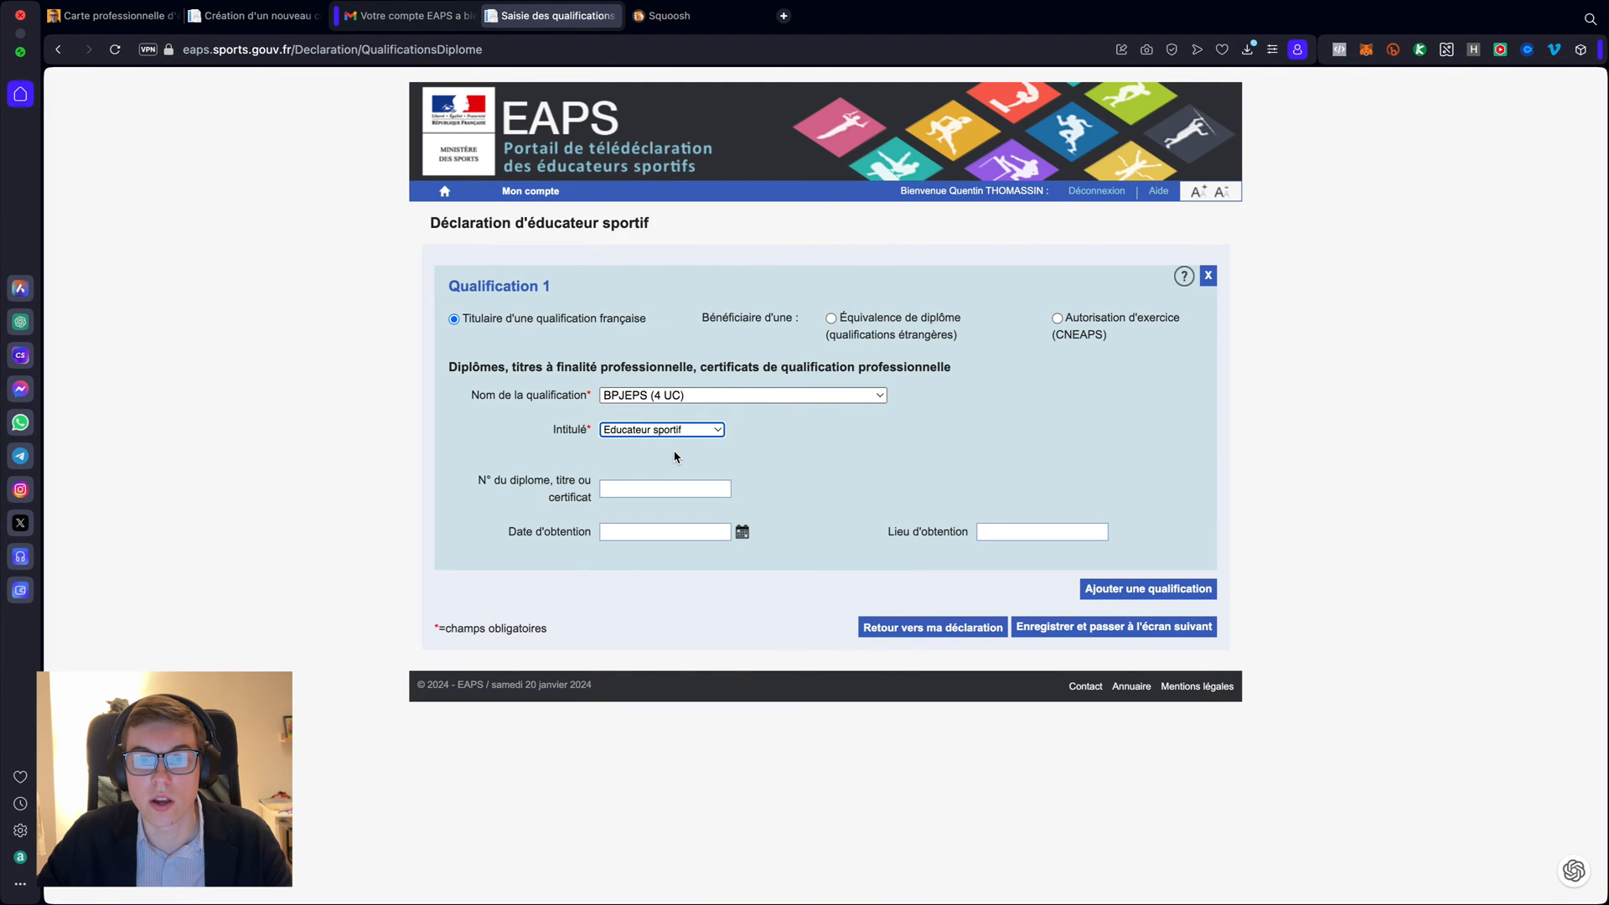
click(667, 466)
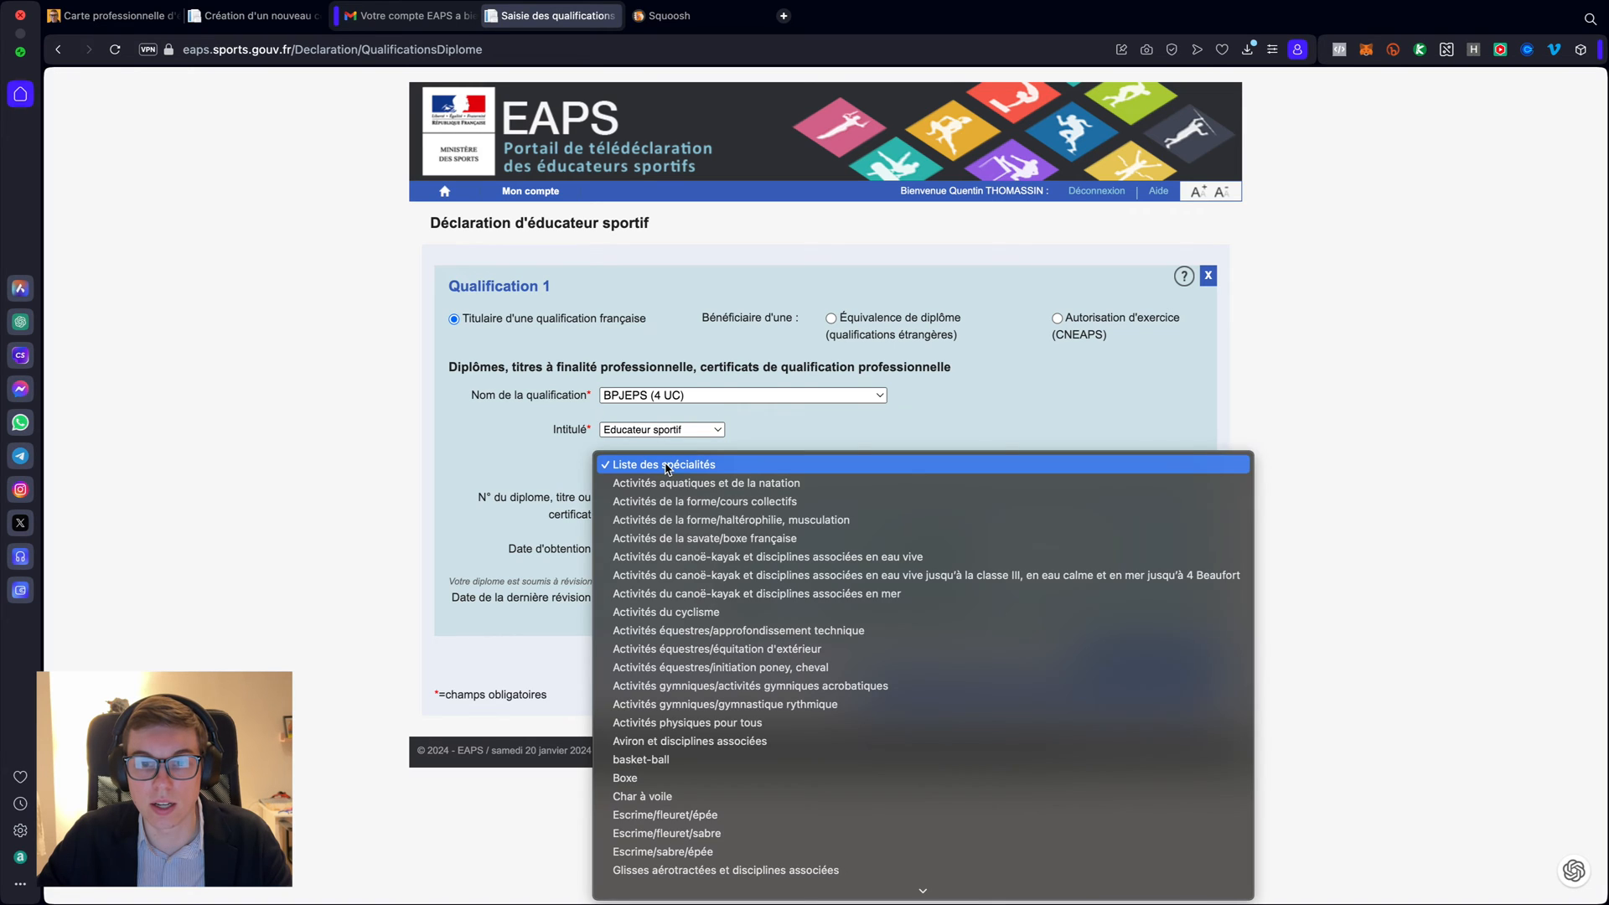
click(692, 504)
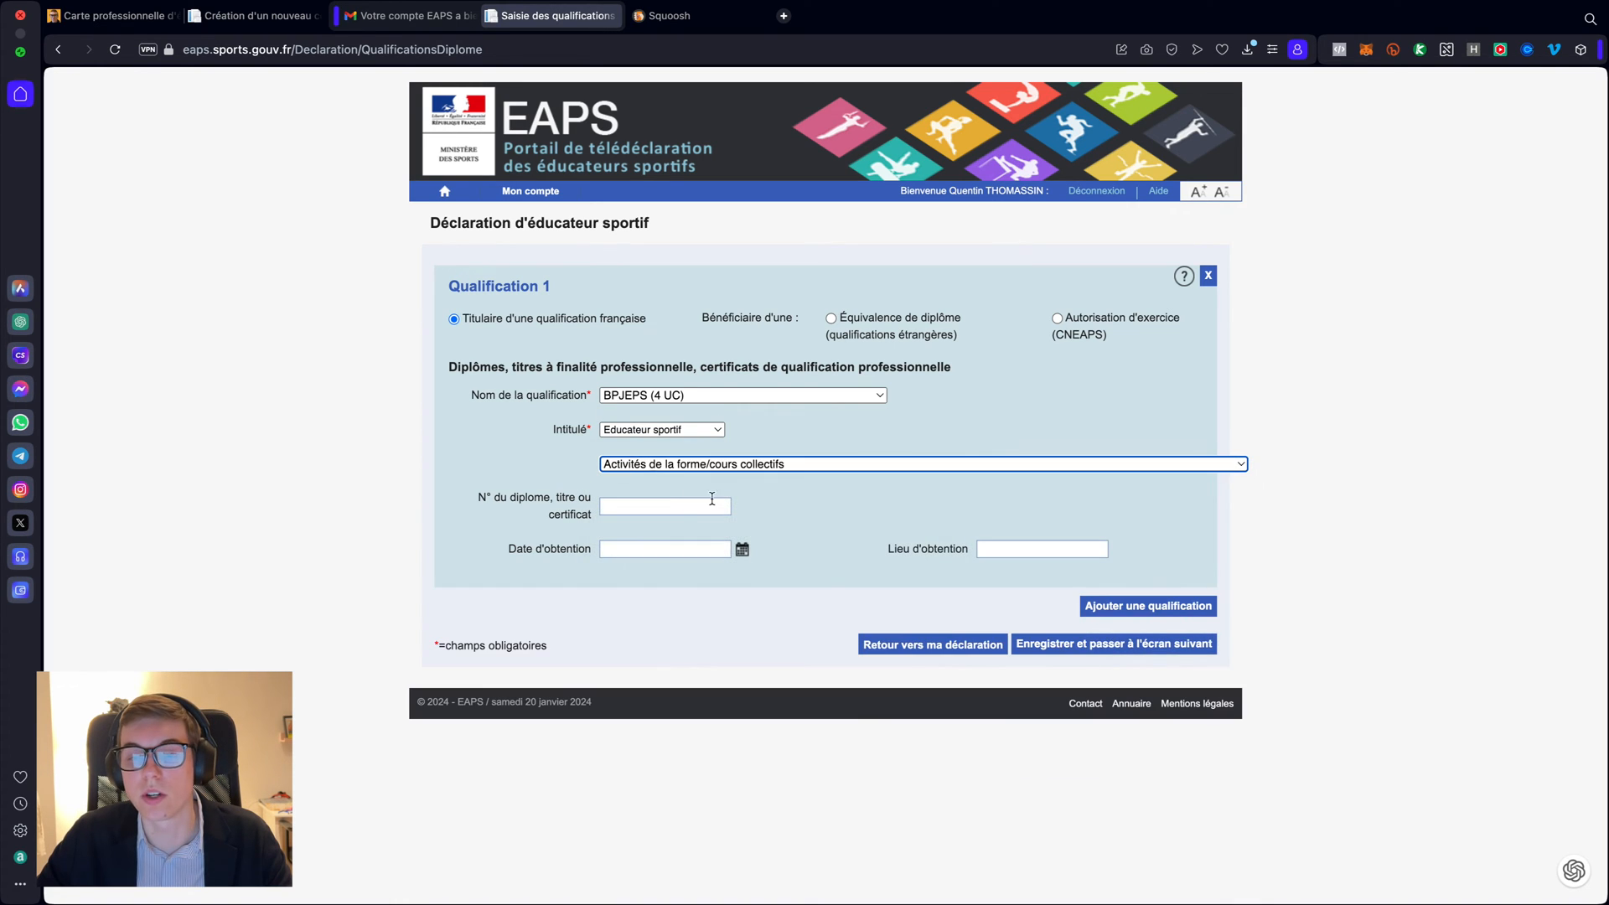
click(766, 471)
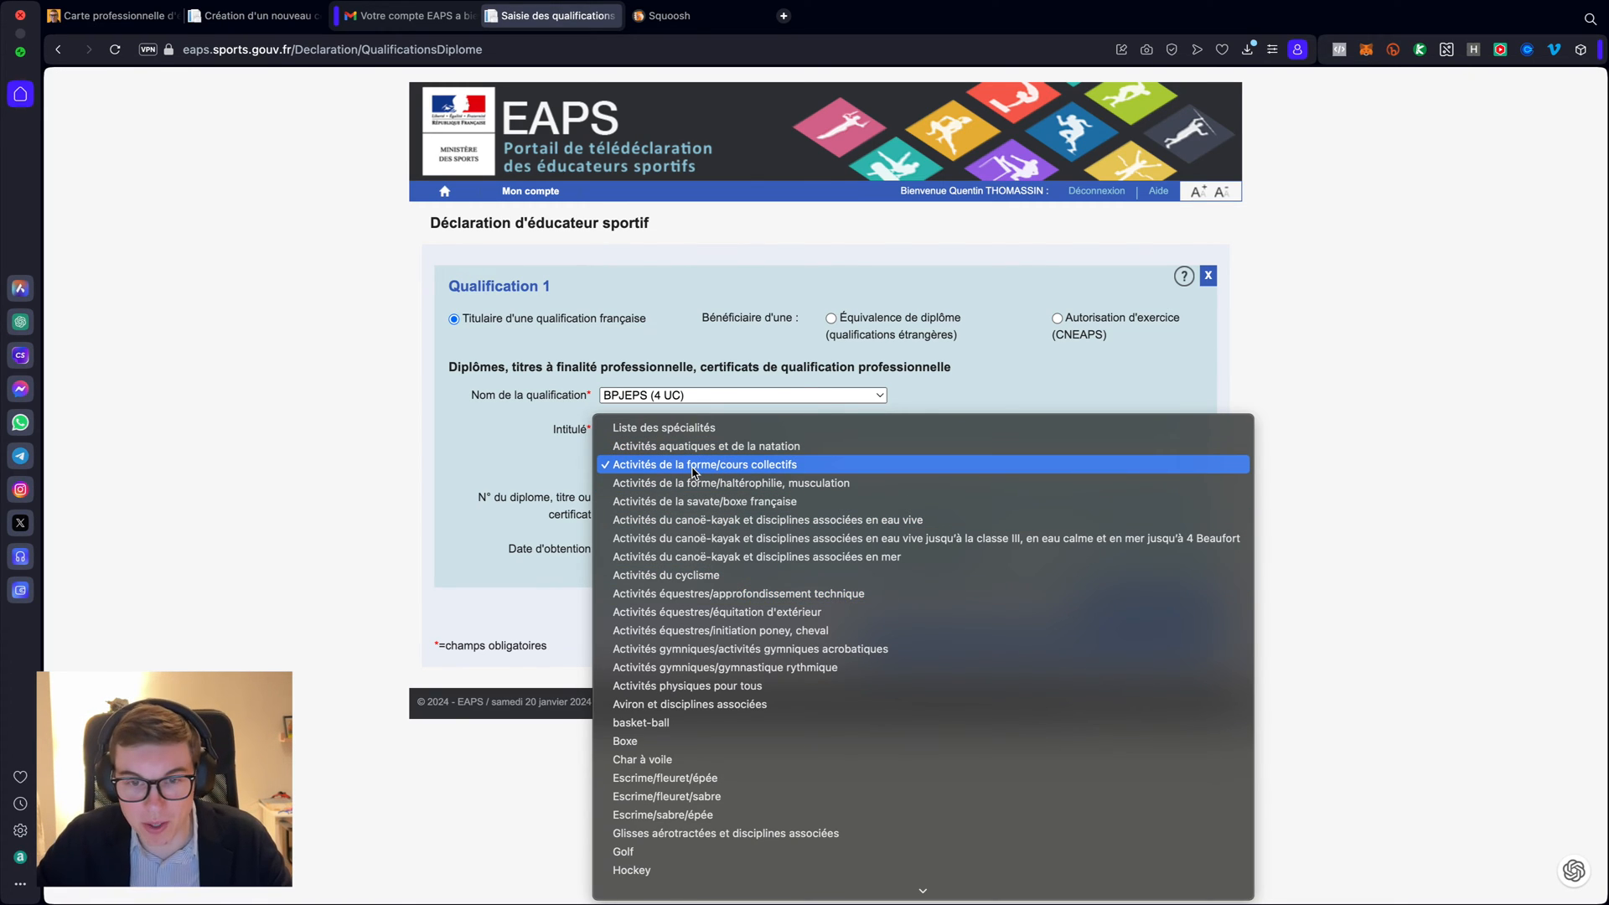
scroll(738, 558, down, 1)
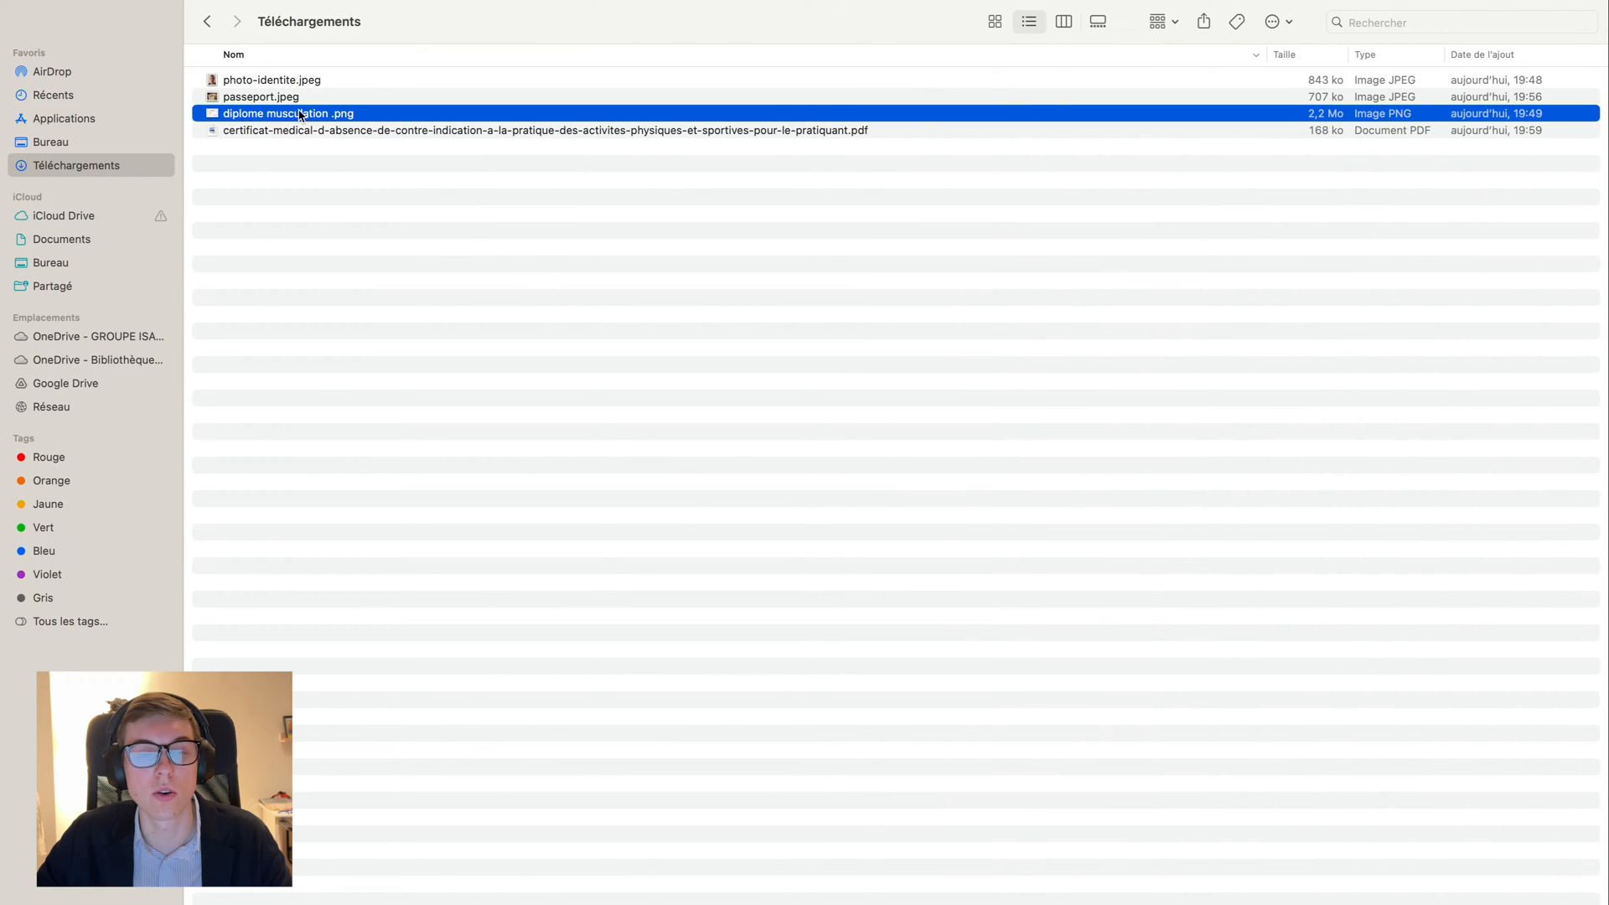
- Recheck the diploma, then set Qualification 1's speciality to Activités de la forme/haltérophilie, musculation
key(super+o)
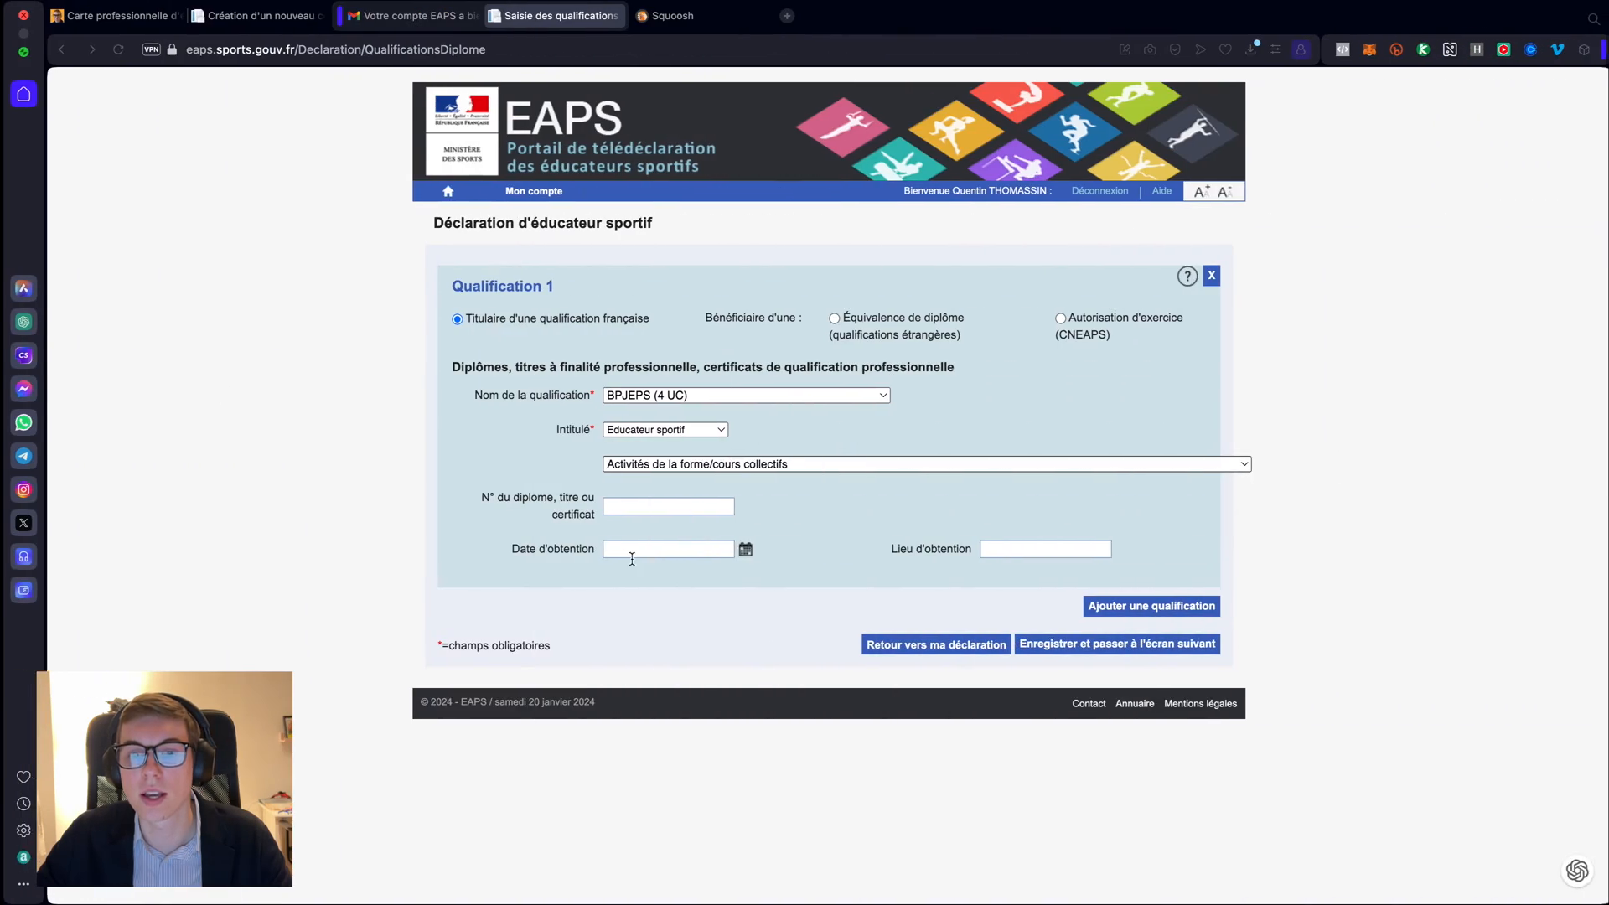
click(735, 469)
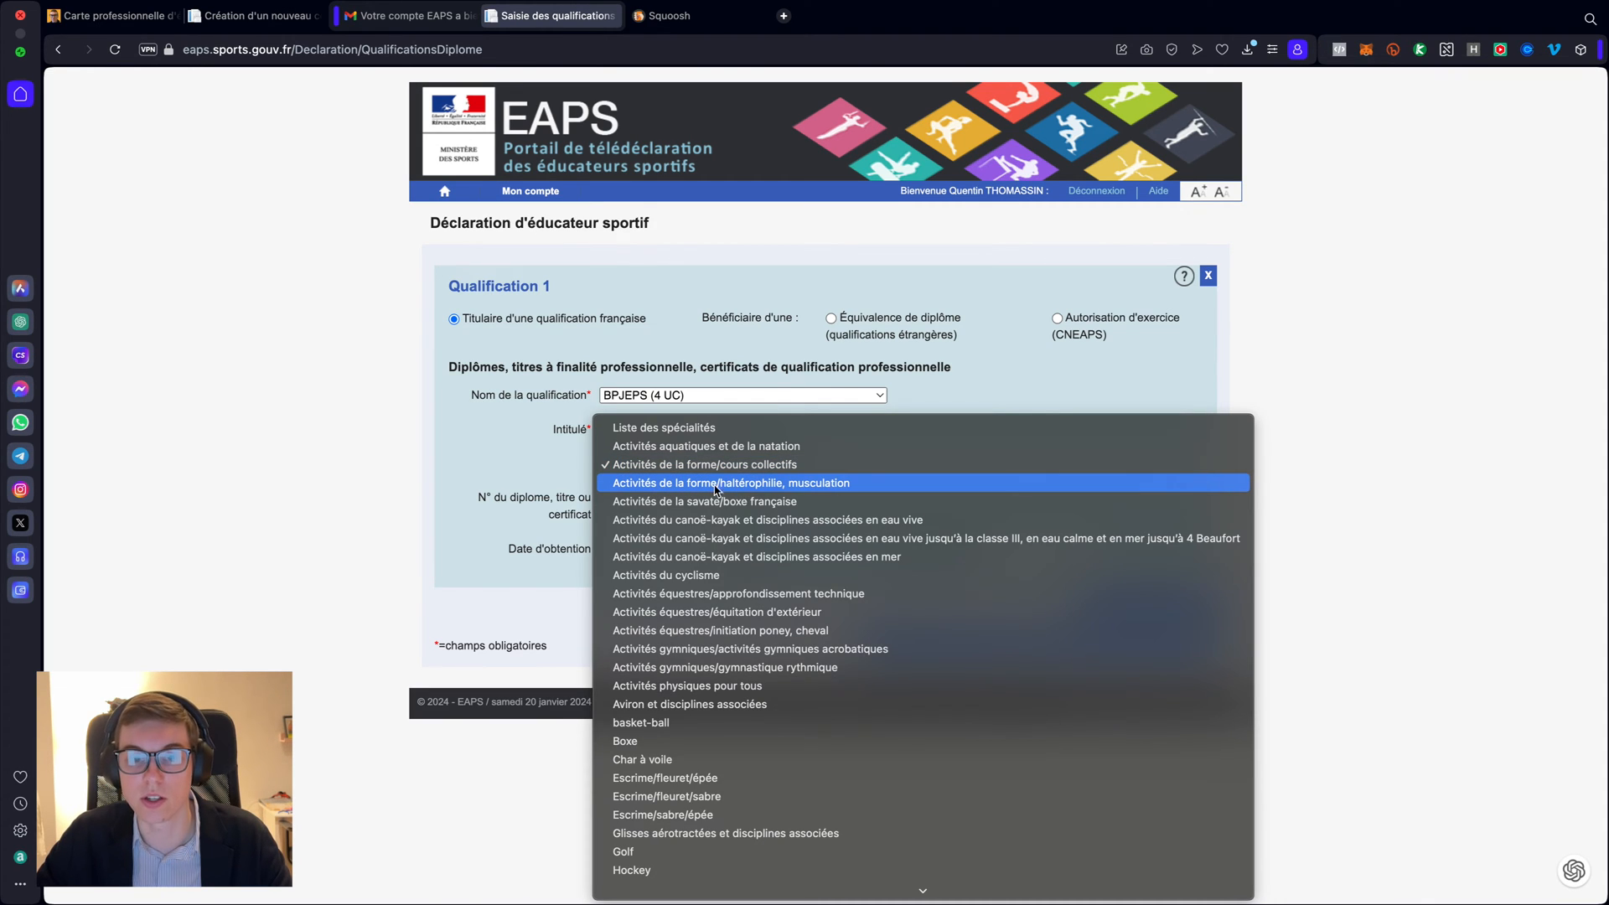
click(818, 485)
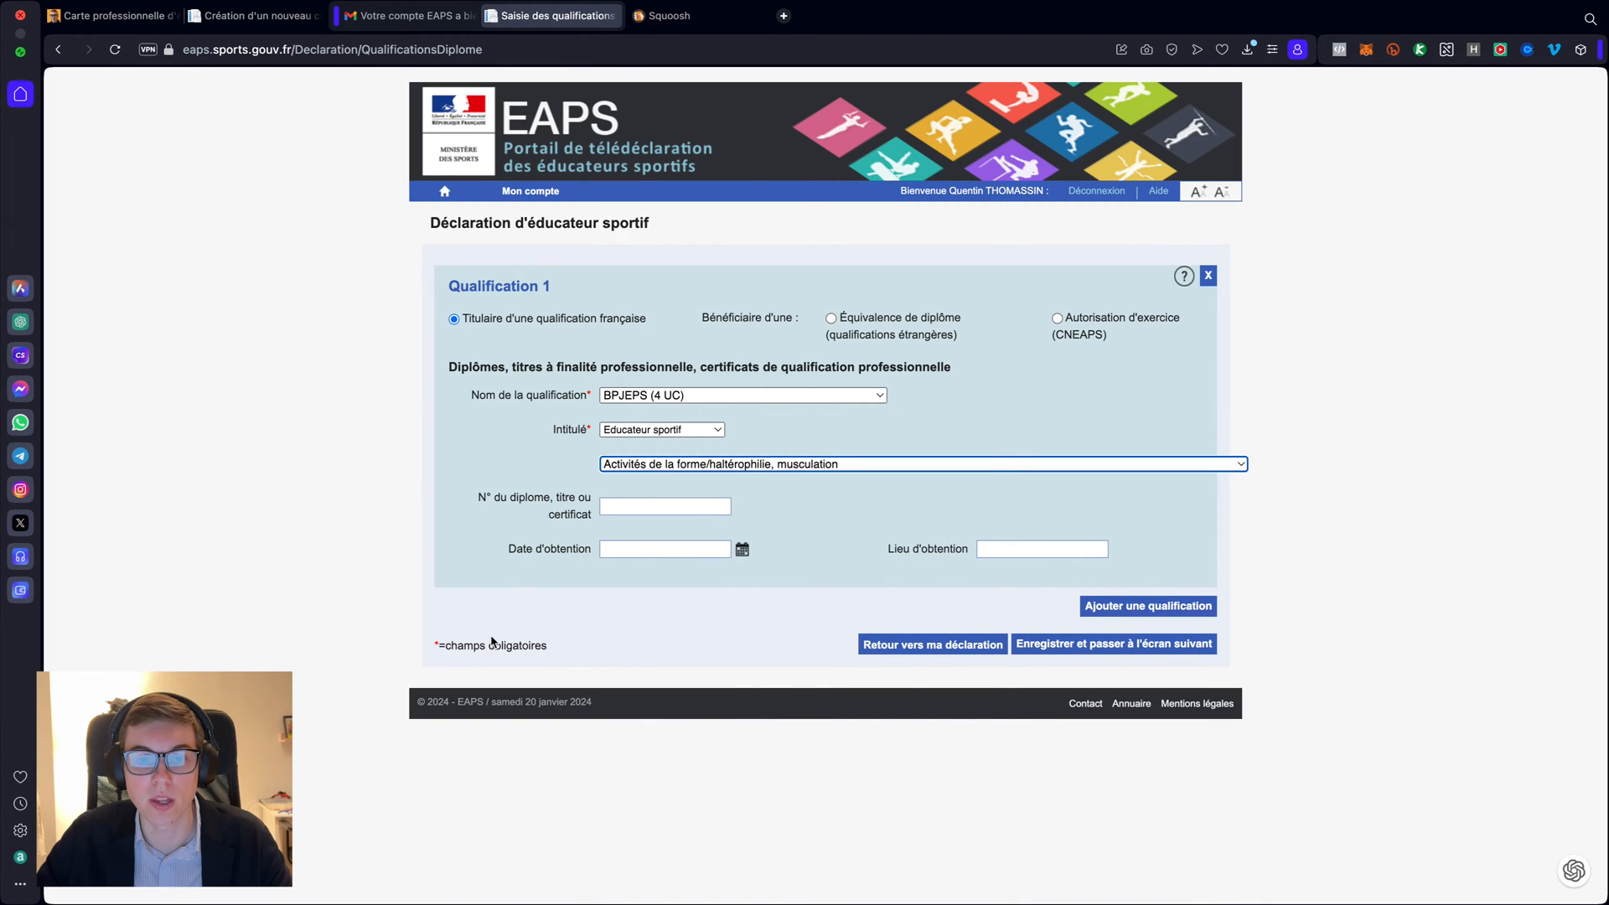
- Compare the musculation diploma scan in Preview with the form's diploma number field
key(ctrl+Left)
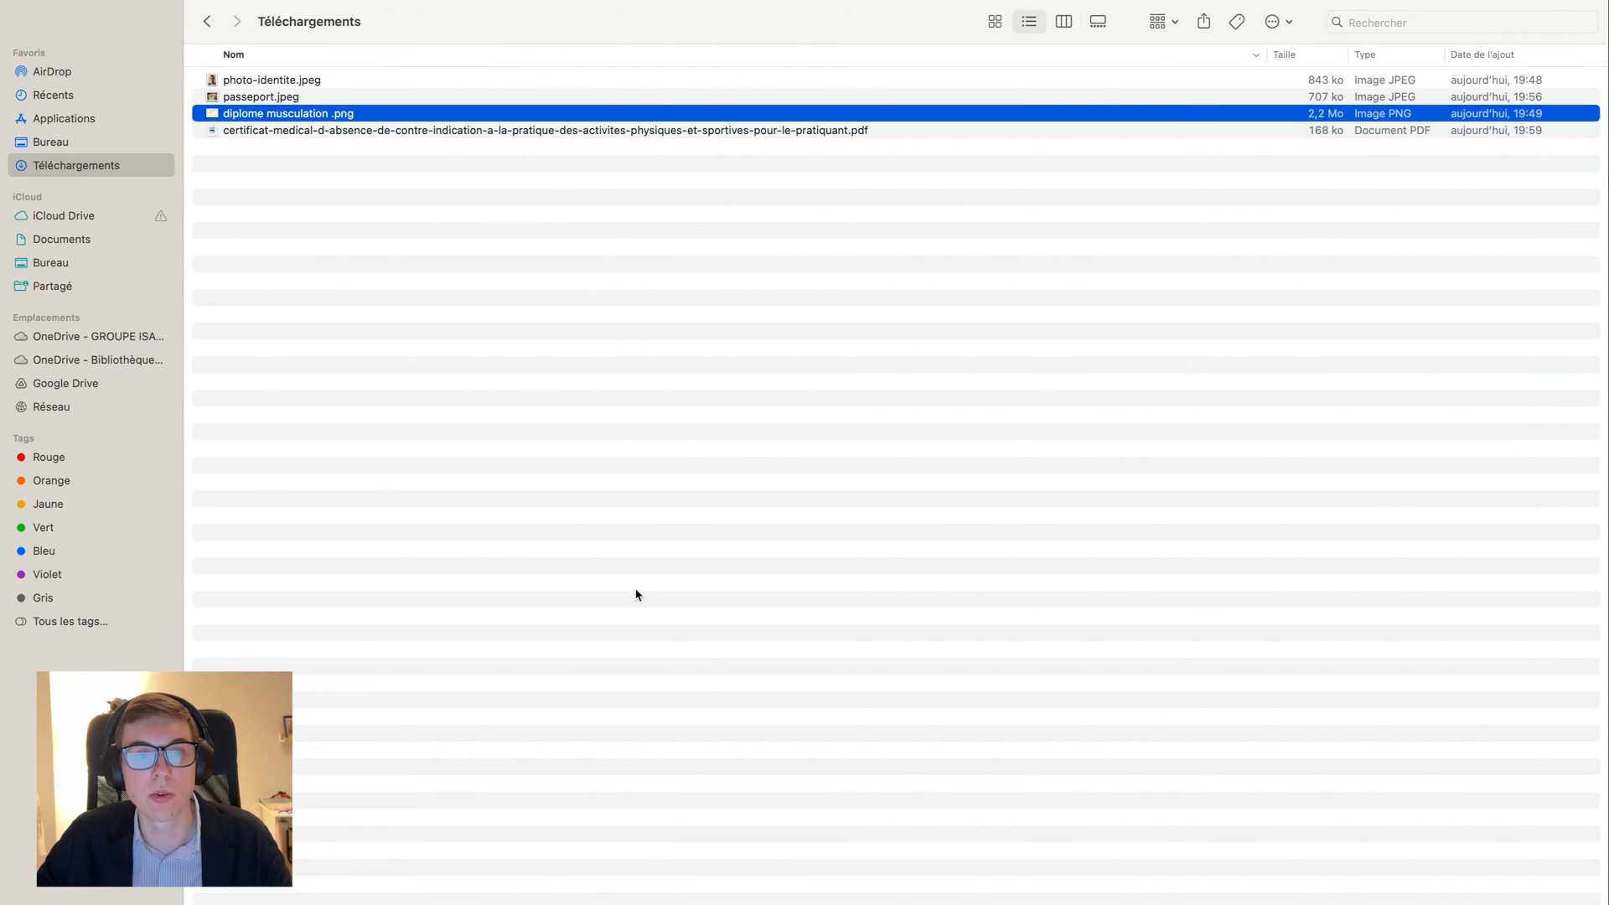
double_click(272, 118)
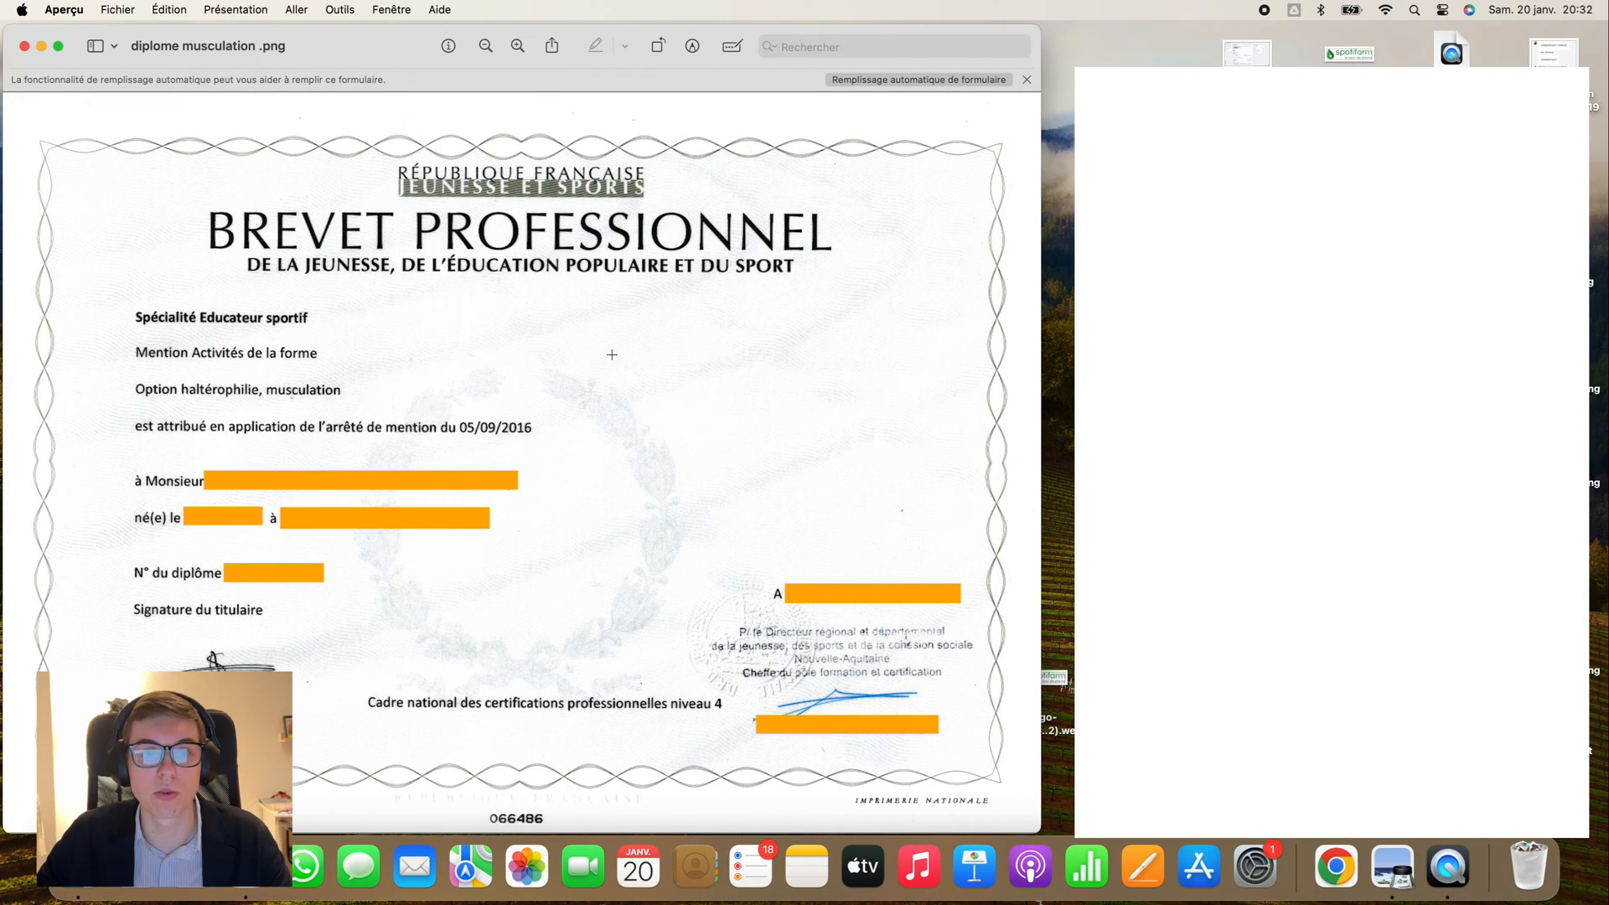
key(ctrl+Right)
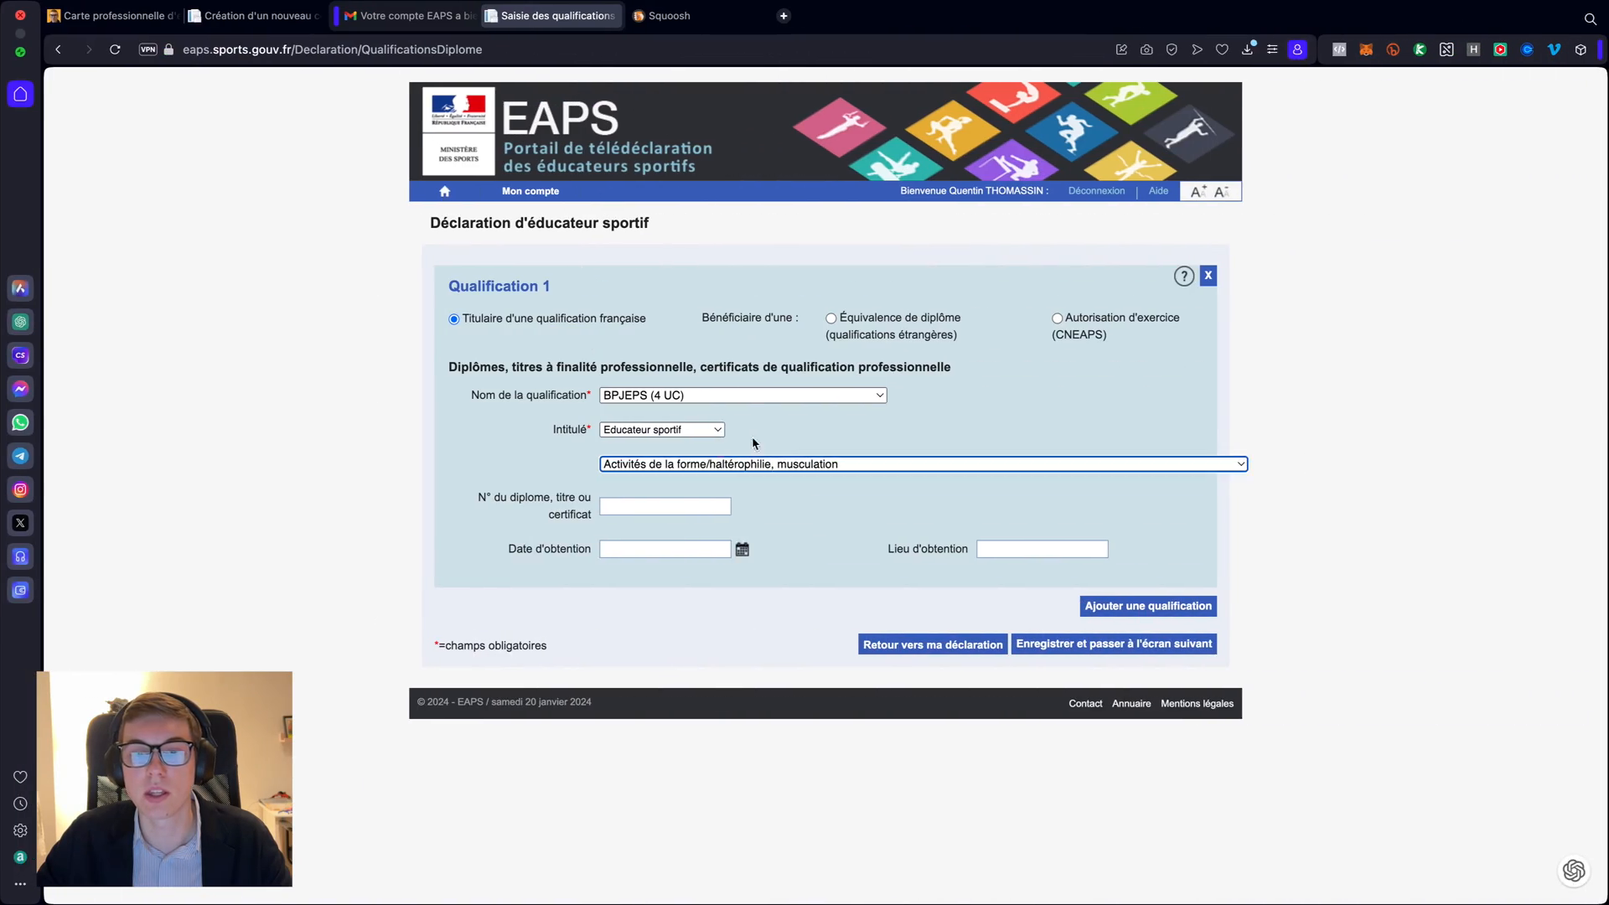
click(646, 506)
click(705, 624)
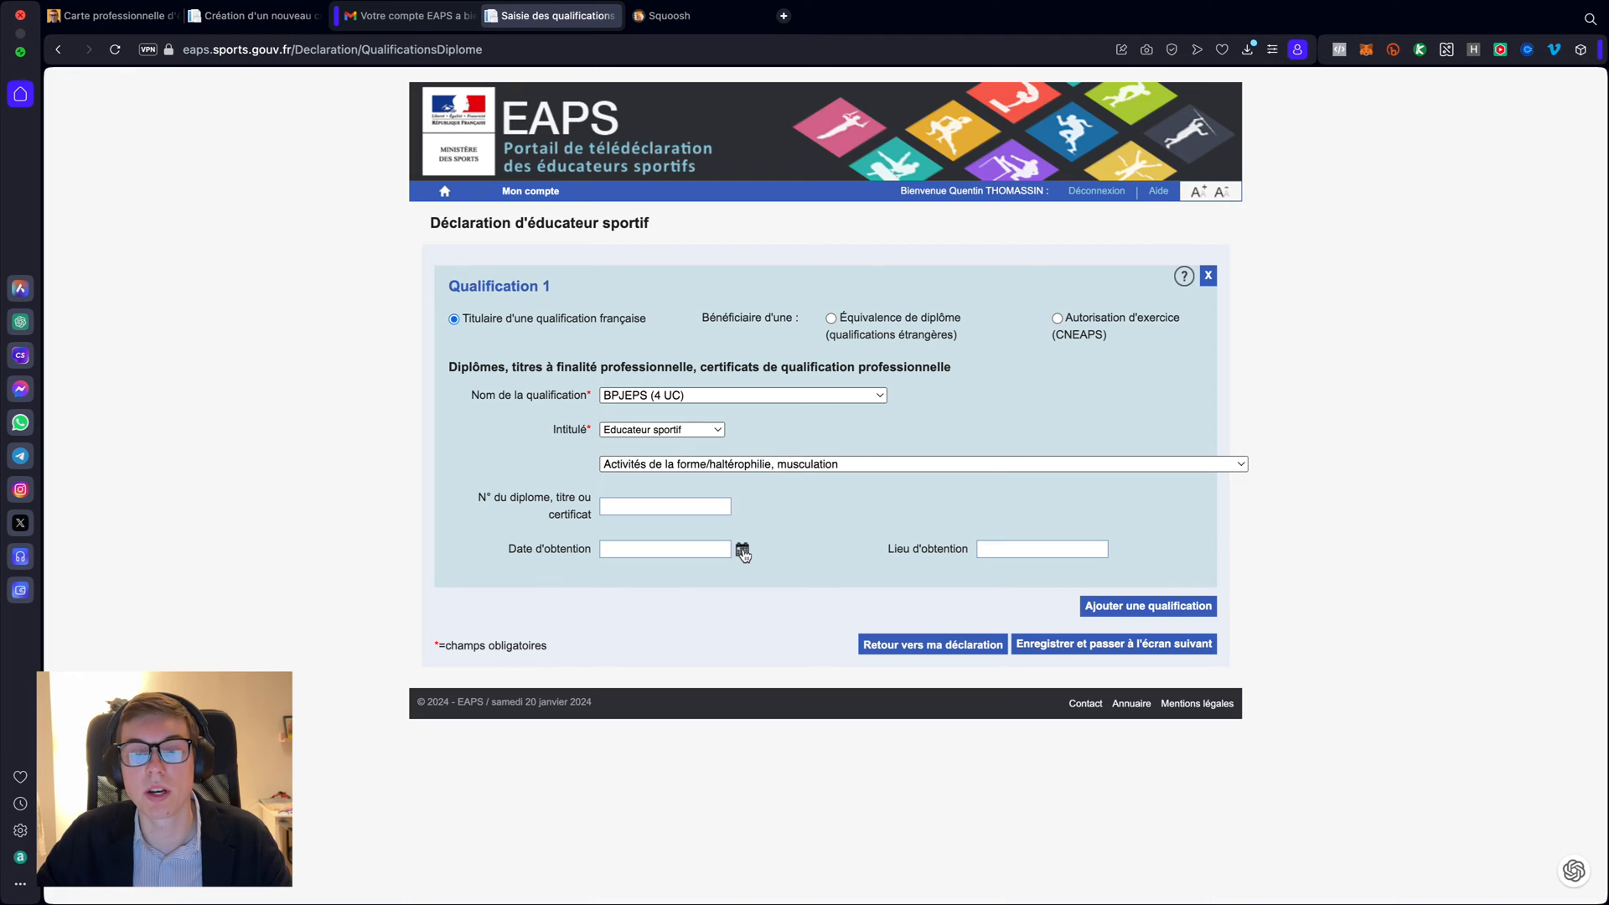
key(ctrl+Left)
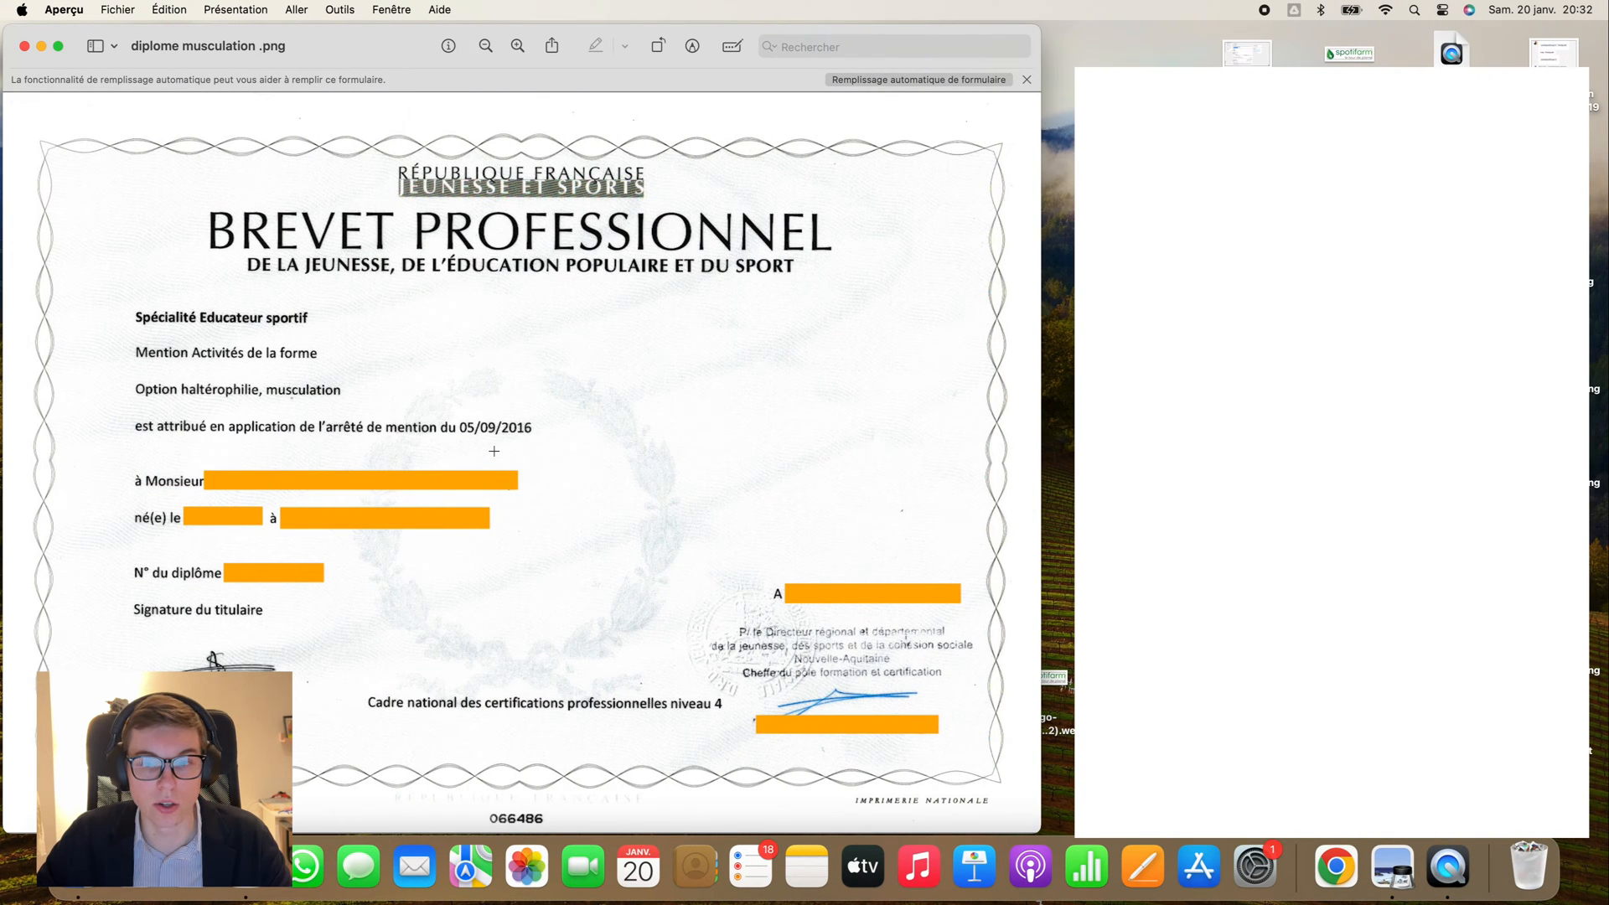
key(ctrl+Right)
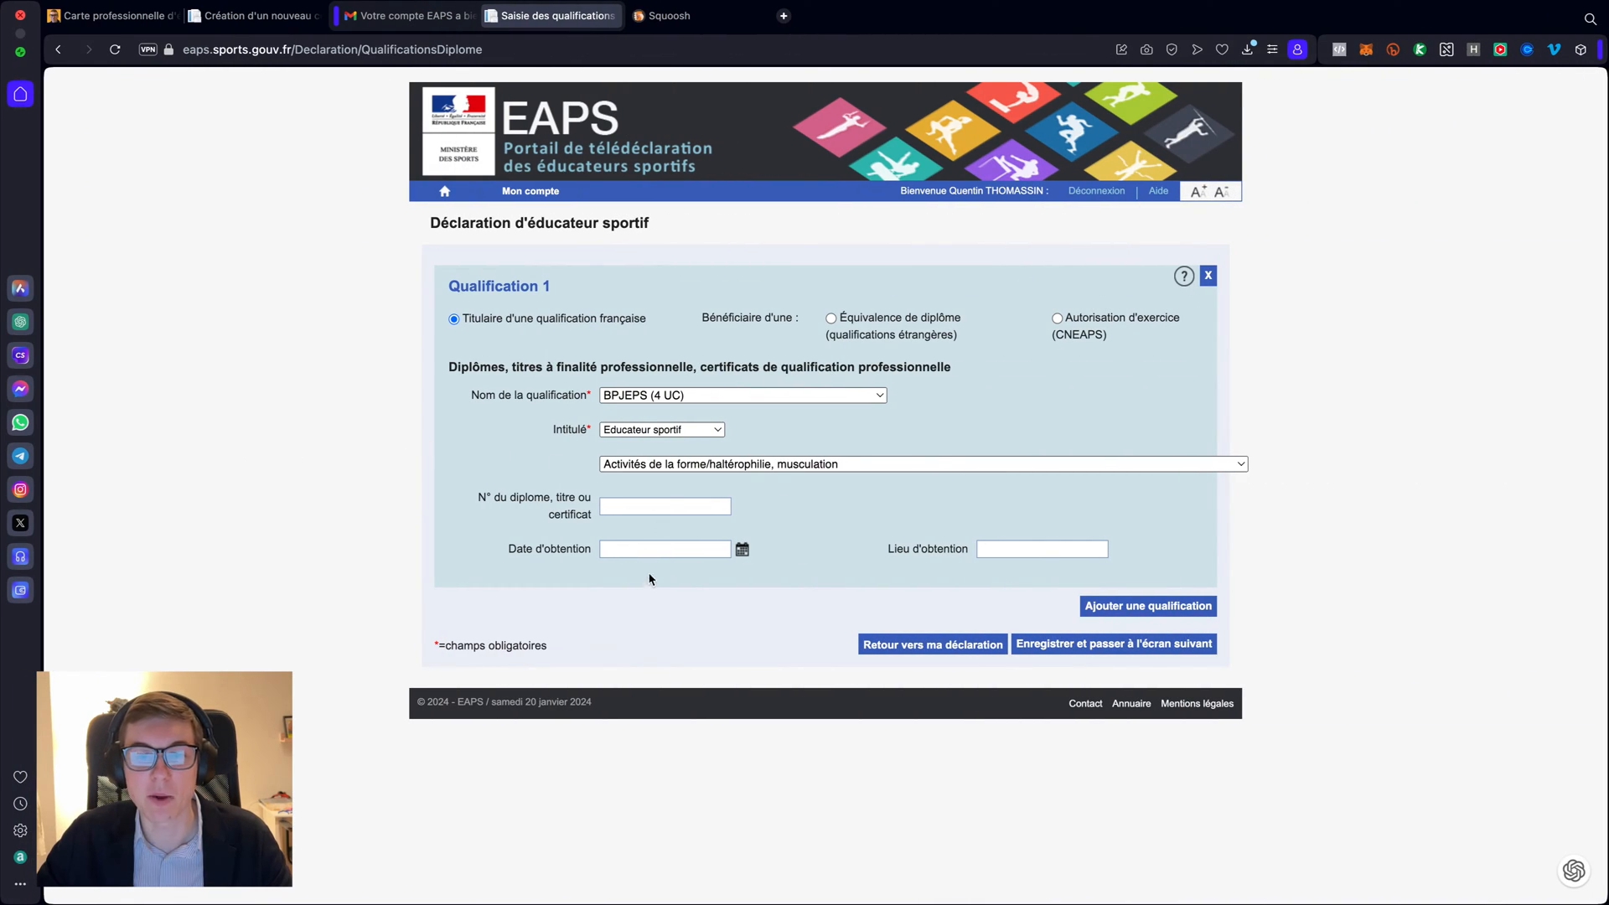
- Leave Lieu d'obtention unchanged and add a second, empty qualification block
click(994, 549)
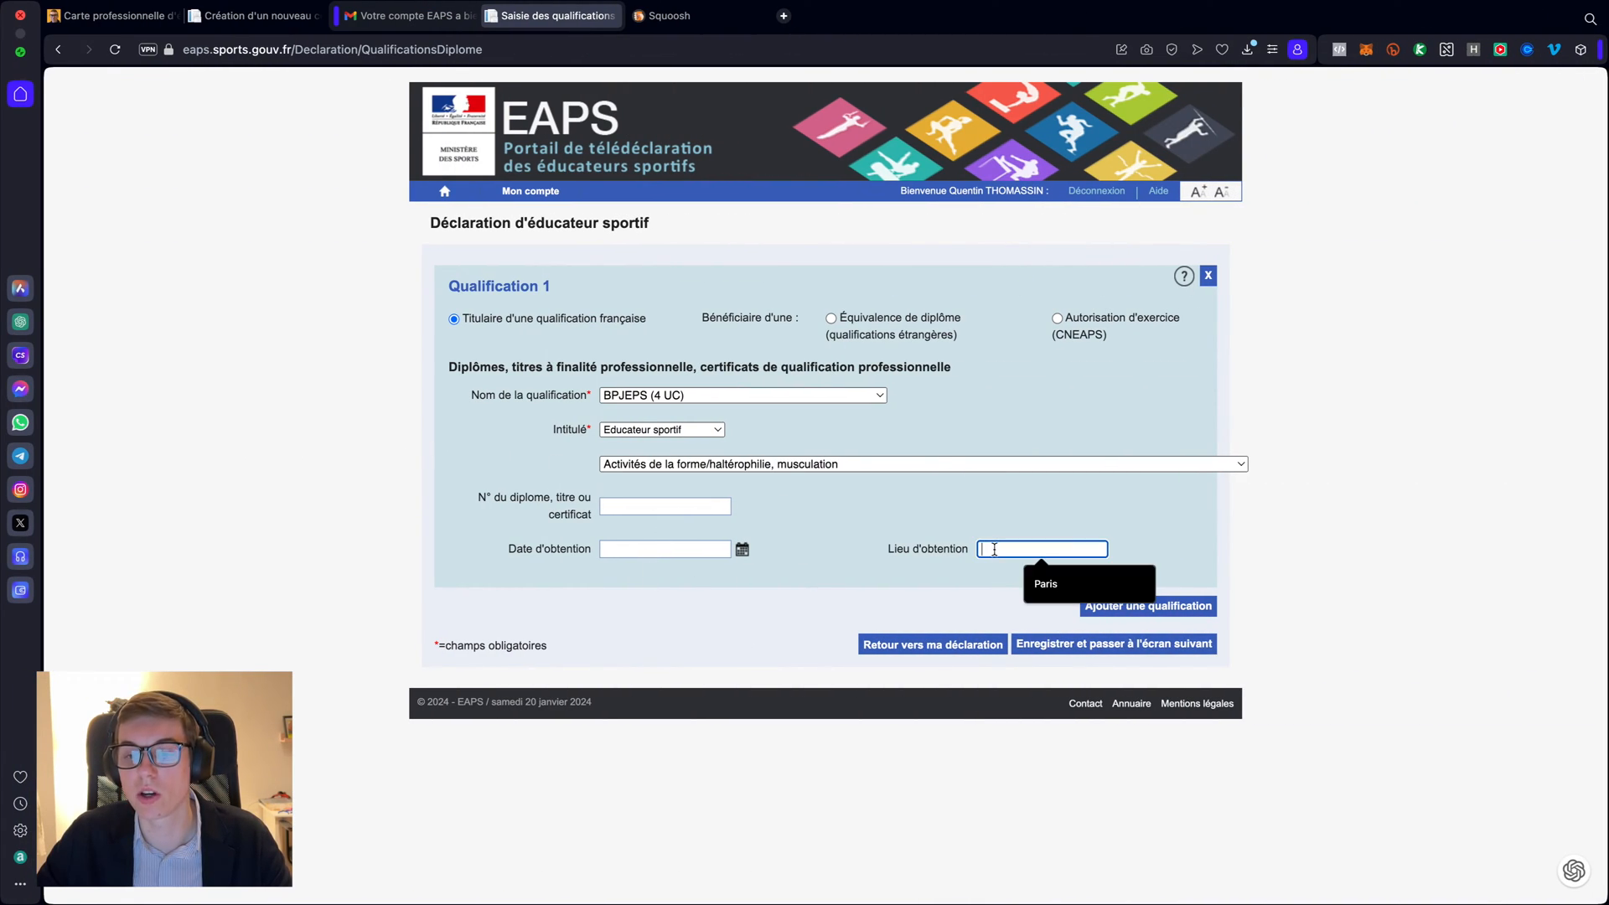
click(870, 589)
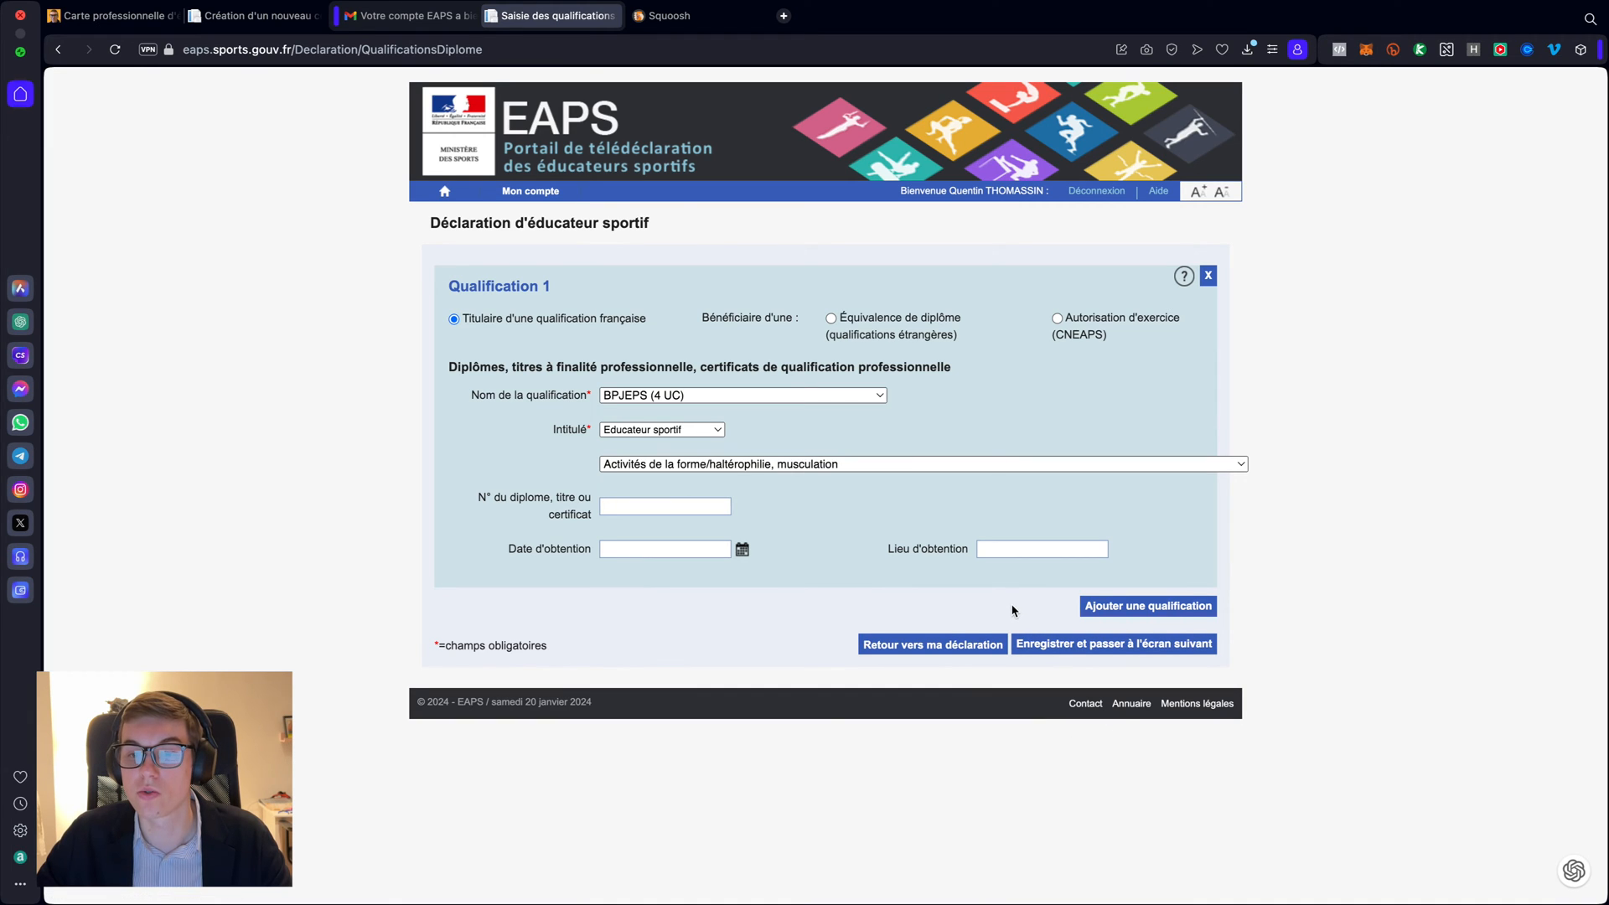
click(1101, 612)
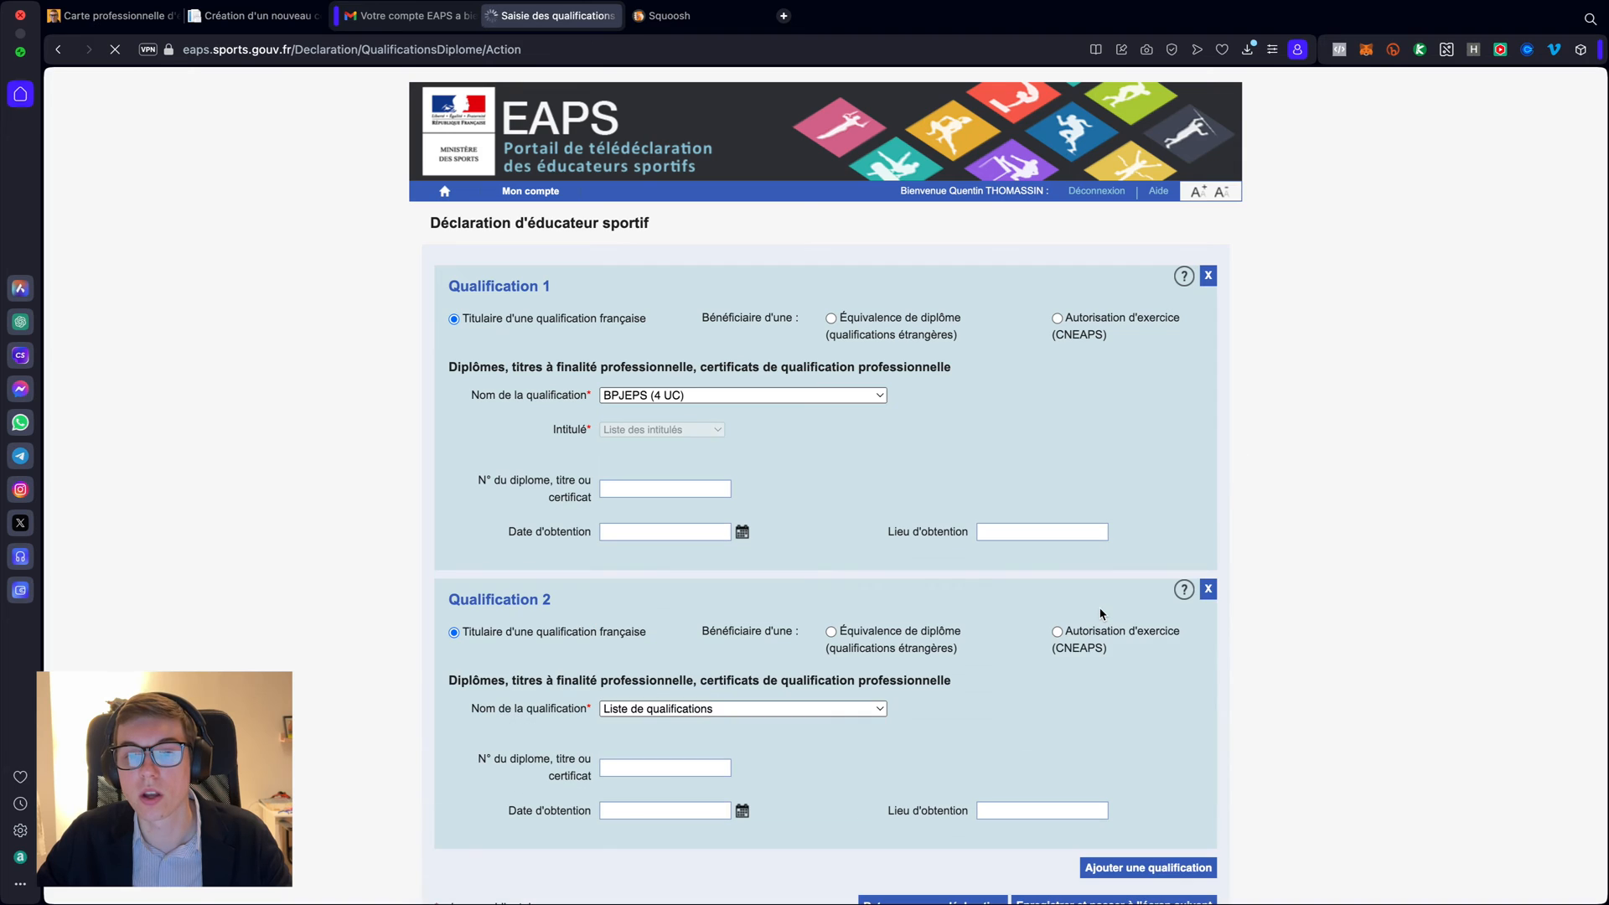
scroll(1044, 500, down, 3)
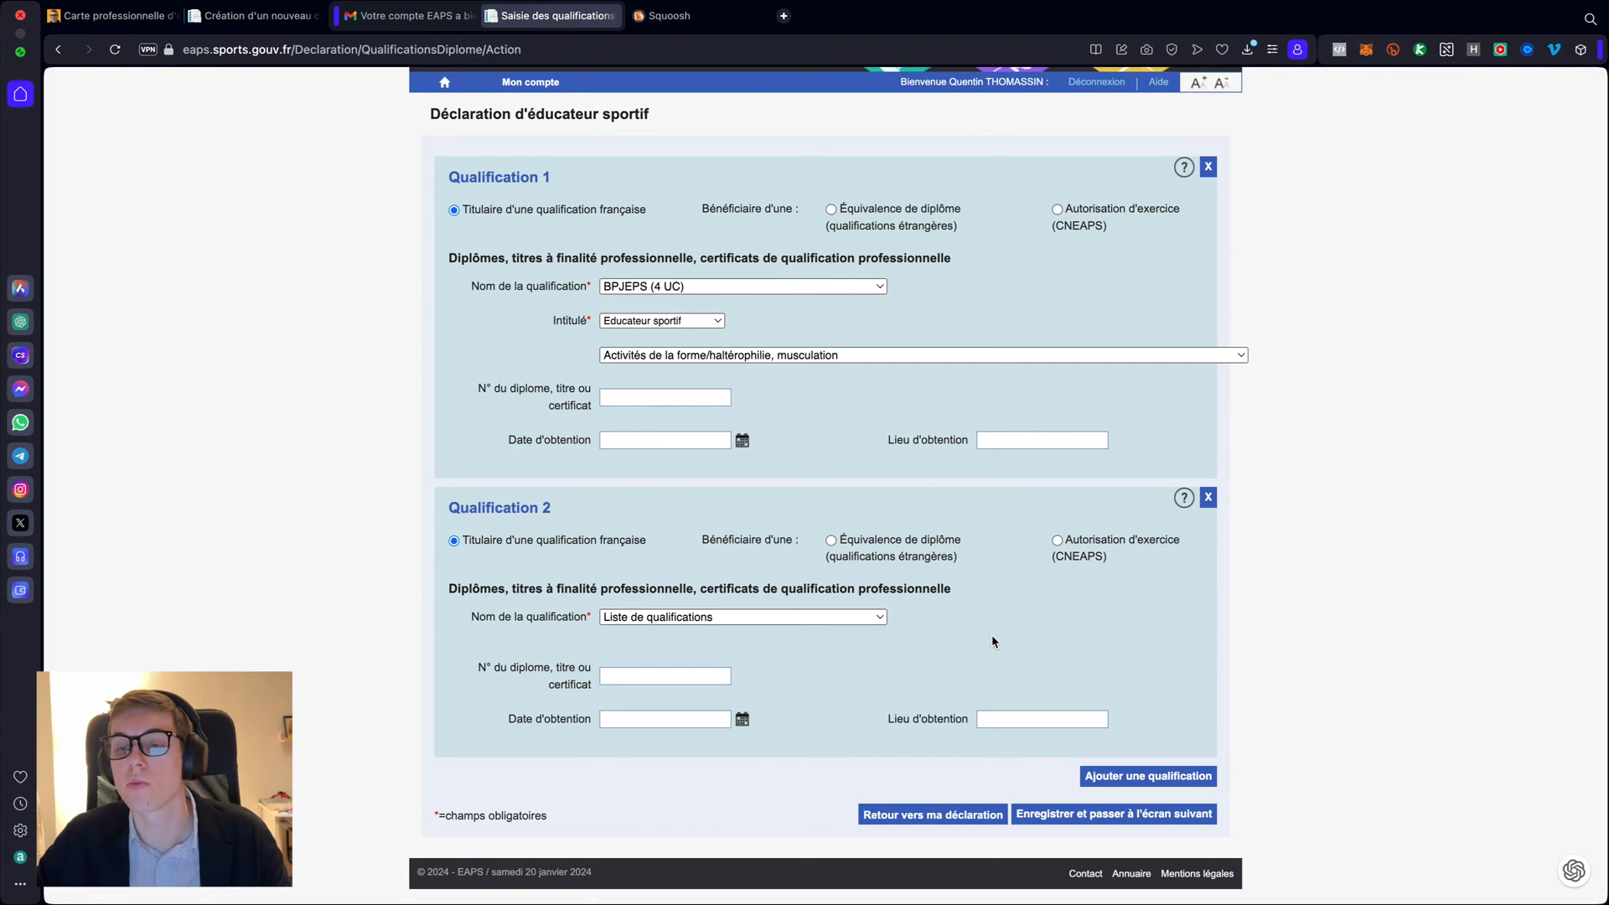
- Delete the empty Qualification 2, then save and continue to the next screen
click(857, 621)
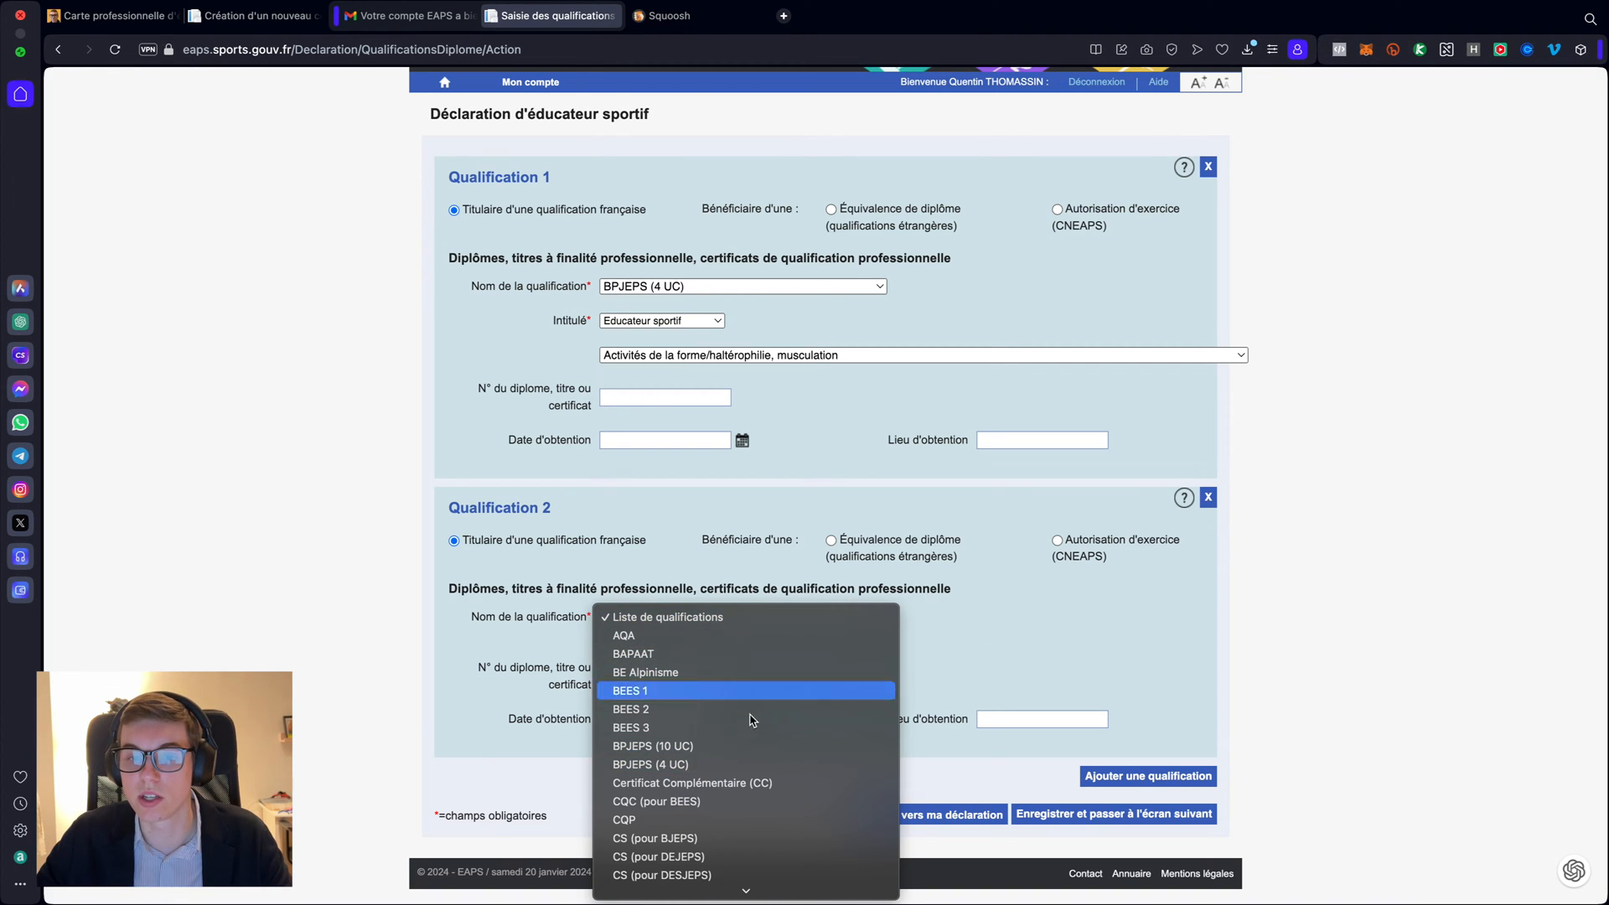
click(1038, 650)
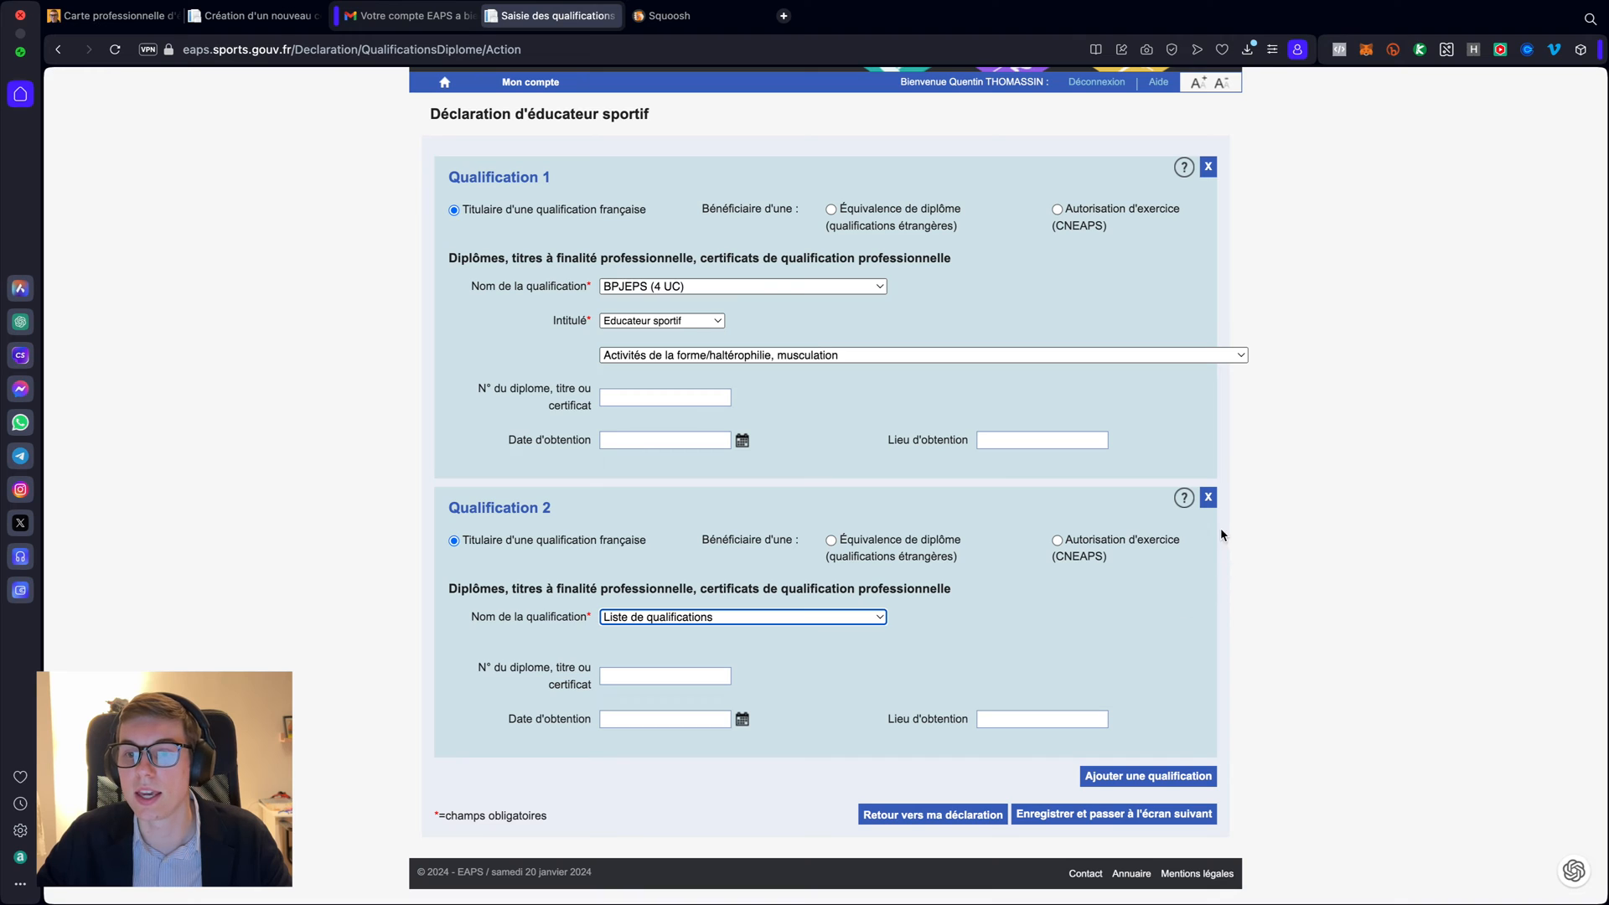
click(1208, 499)
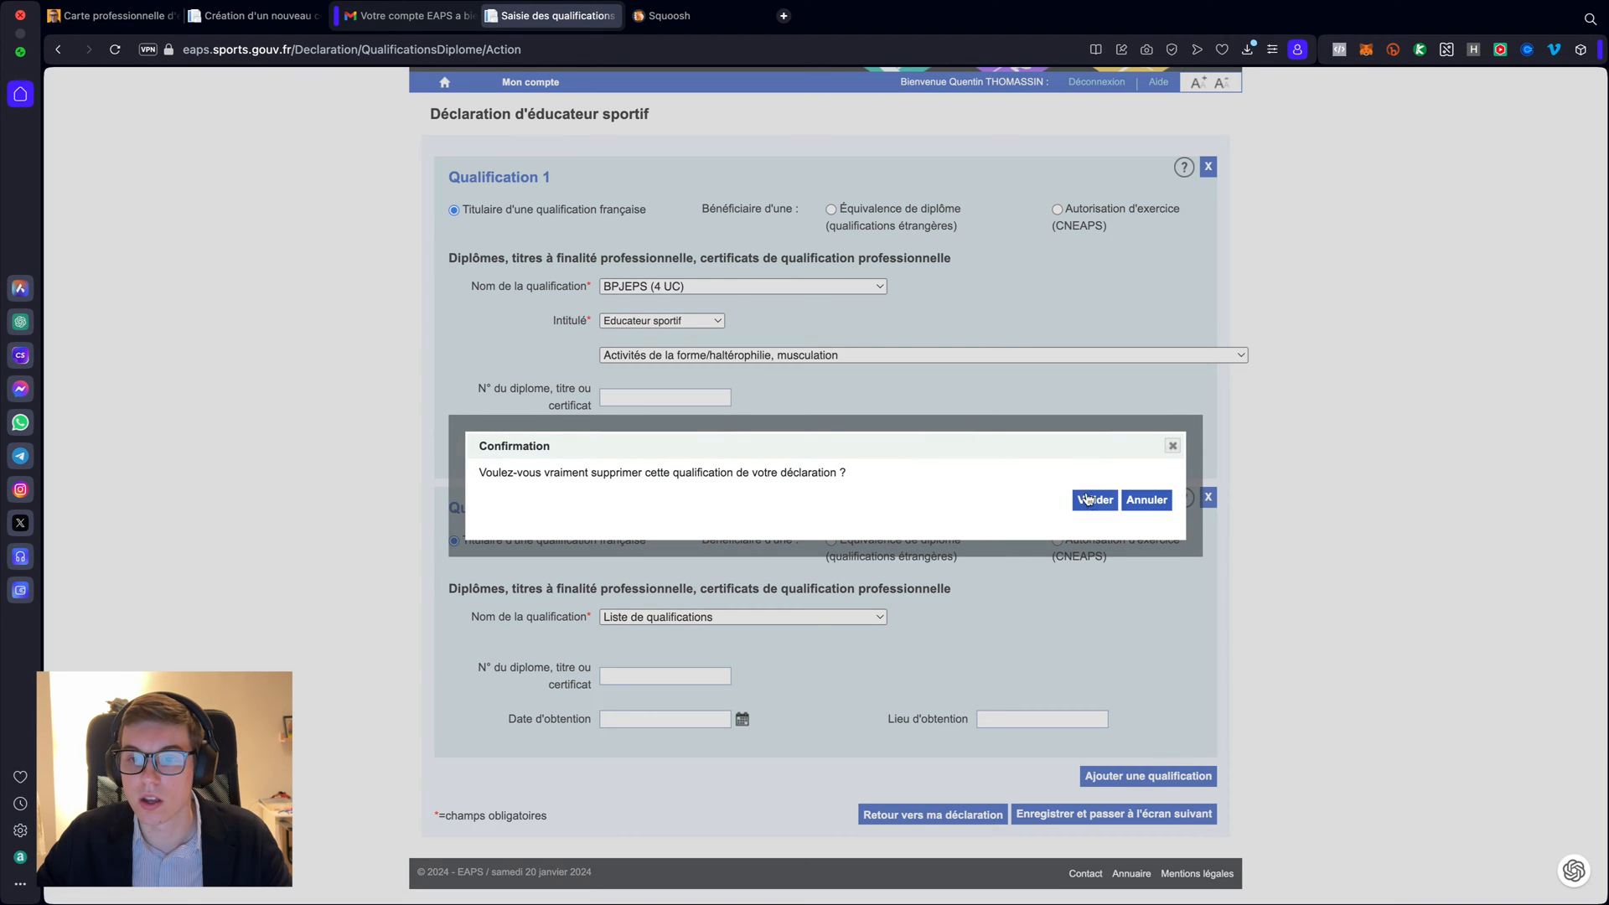
click(1095, 501)
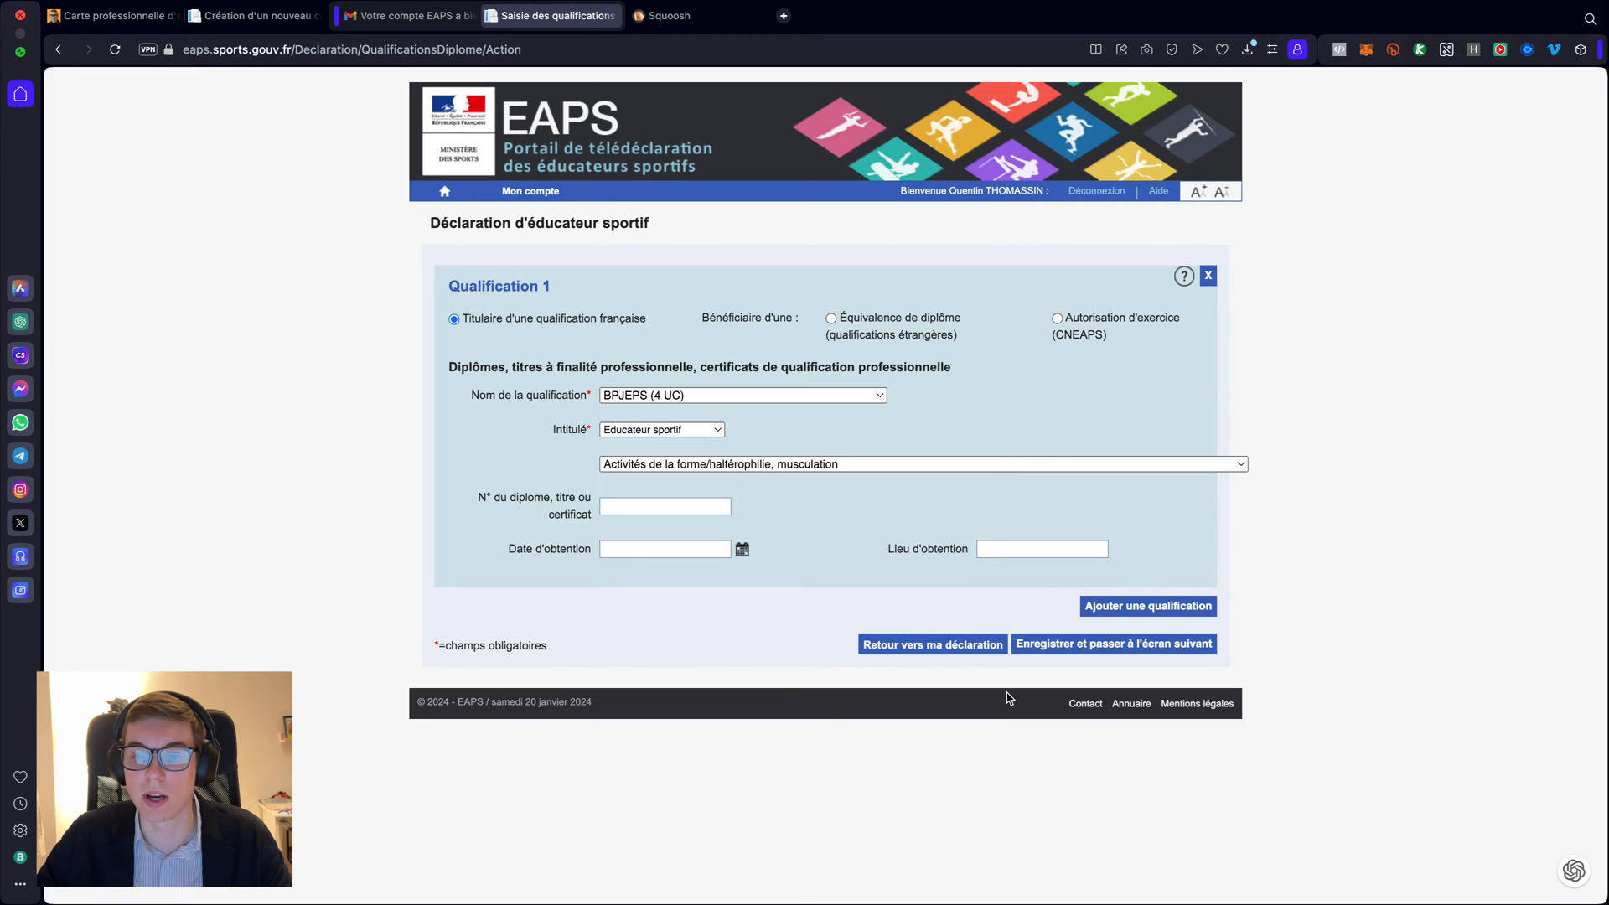
click(1082, 652)
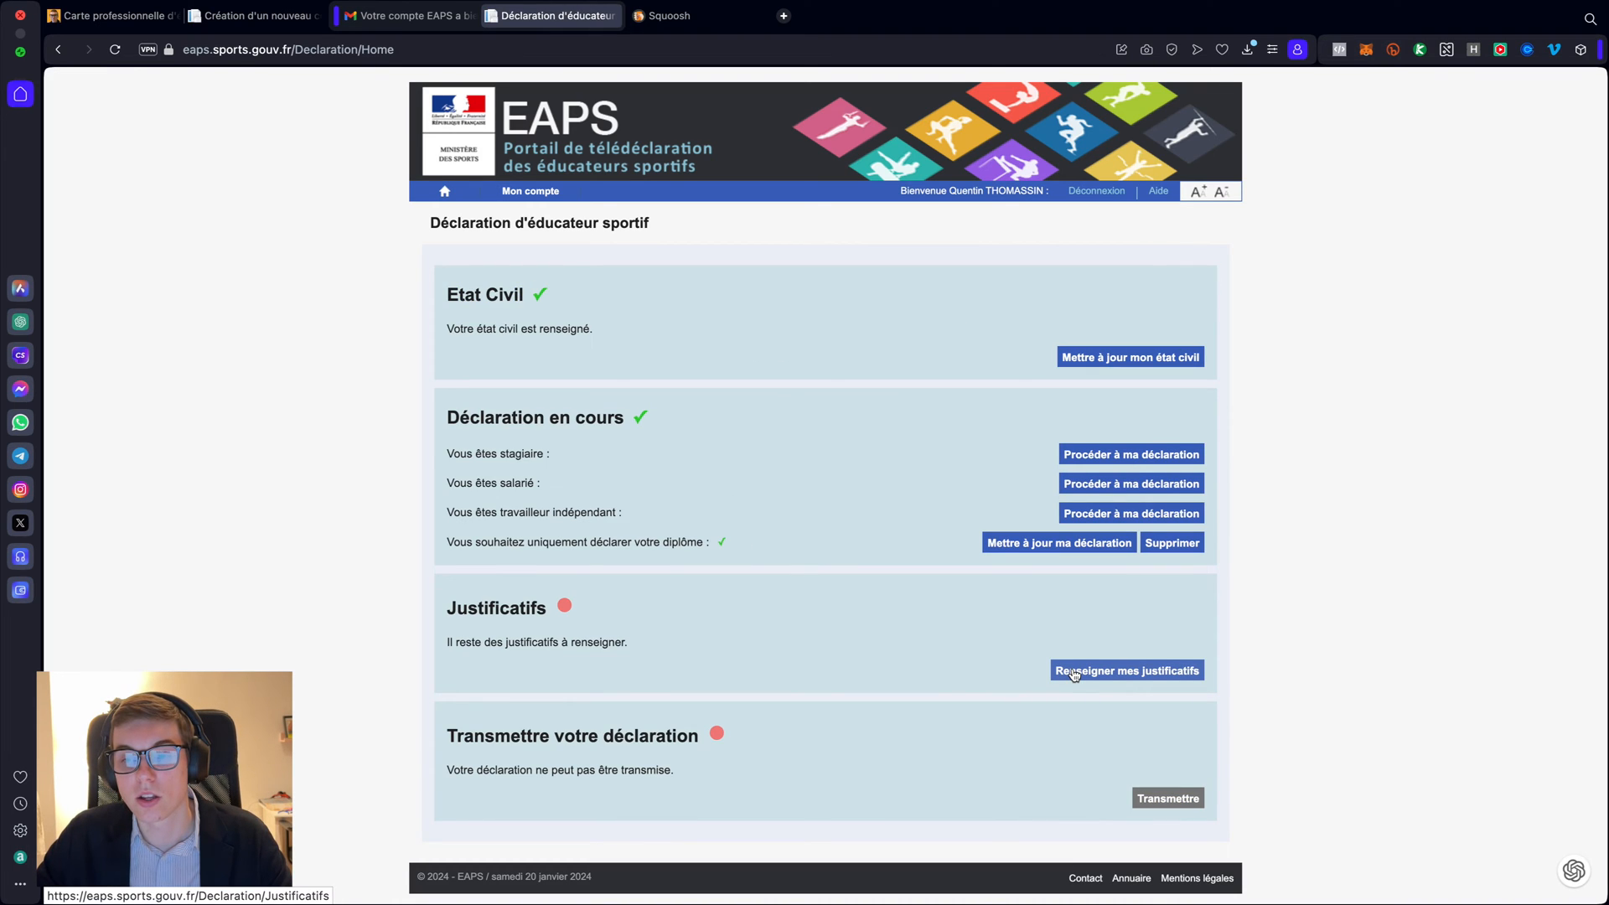
- Go to the supporting documents section and select photo-identite.jpeg in Téléchargements
click(1075, 672)
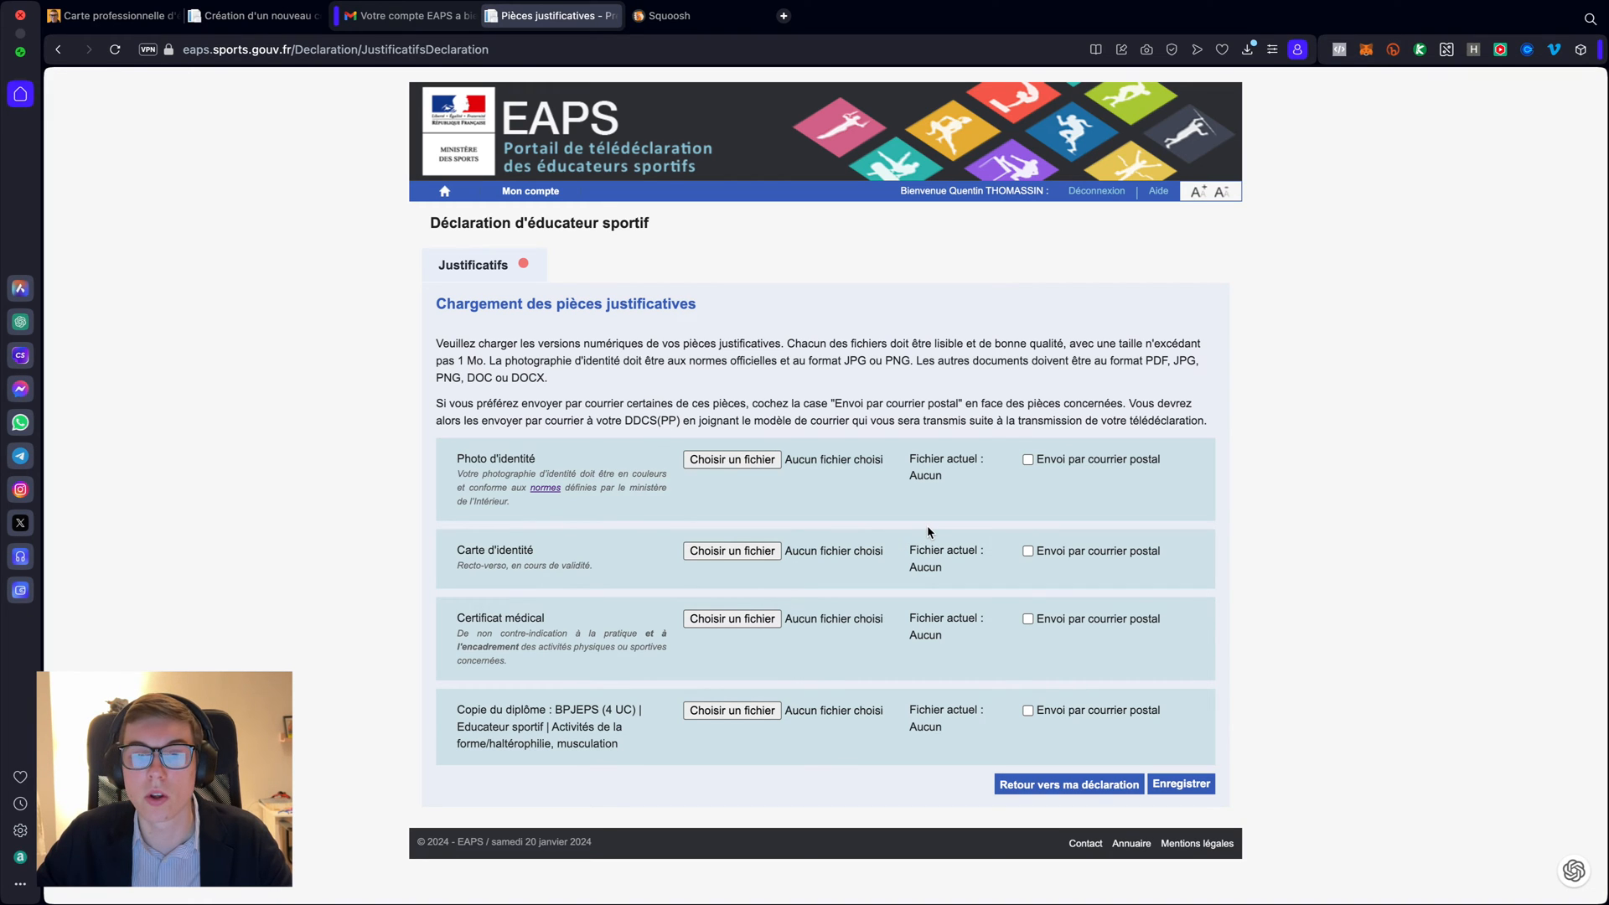
key(ctrl+Left)
click(300, 81)
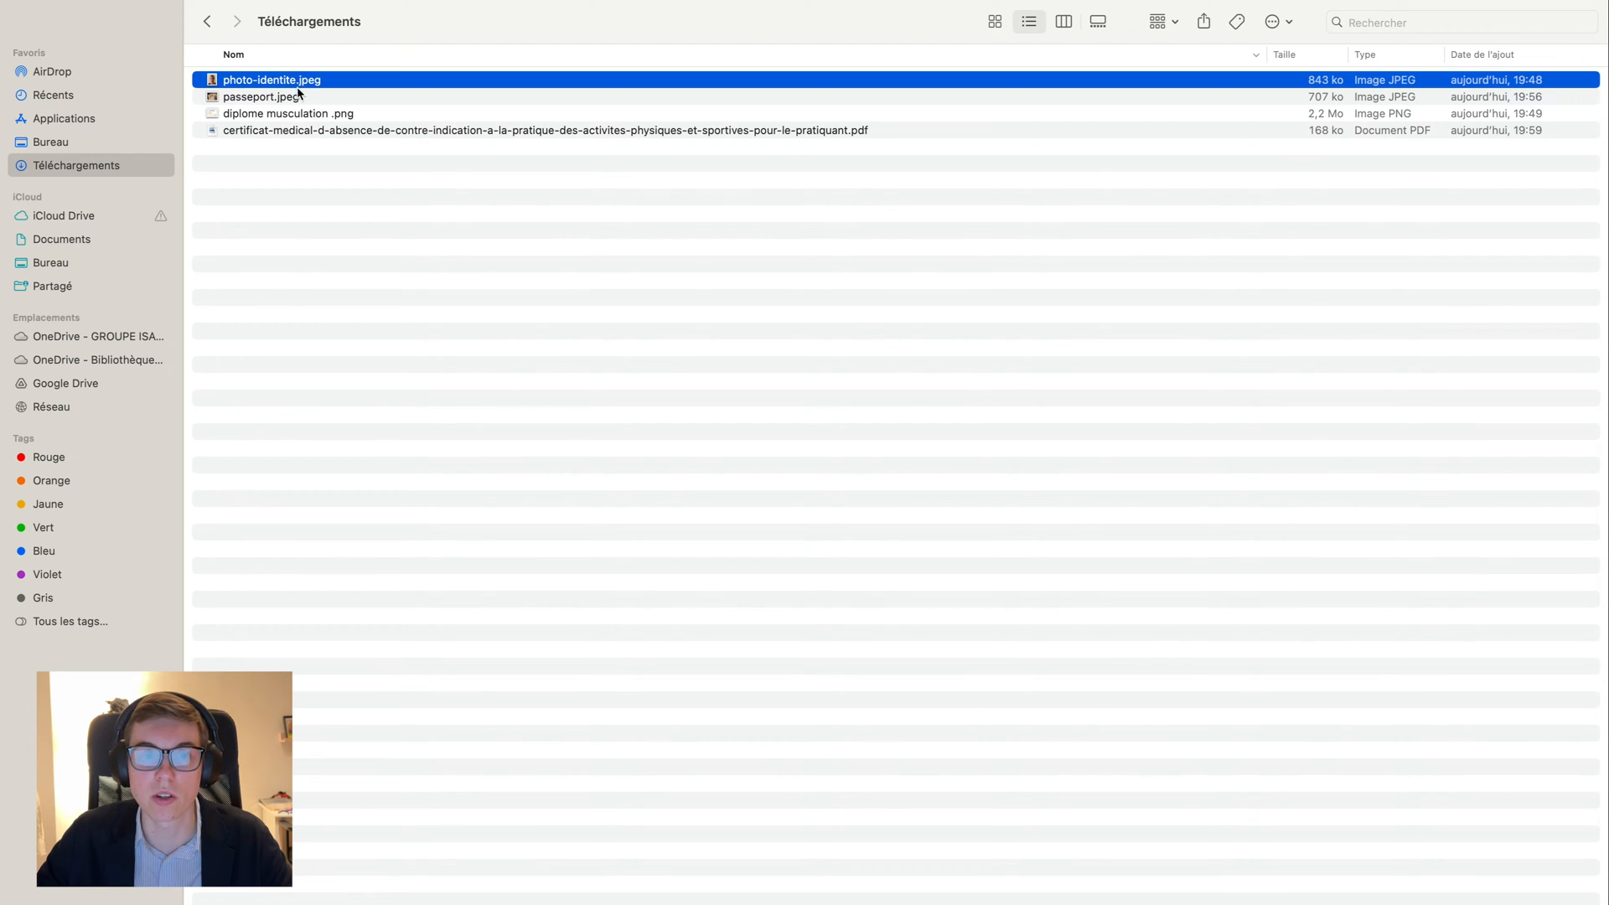
- Review passeport.jpeg, the diploma image and the medical certificate PDF, then return to EAPS
click(299, 99)
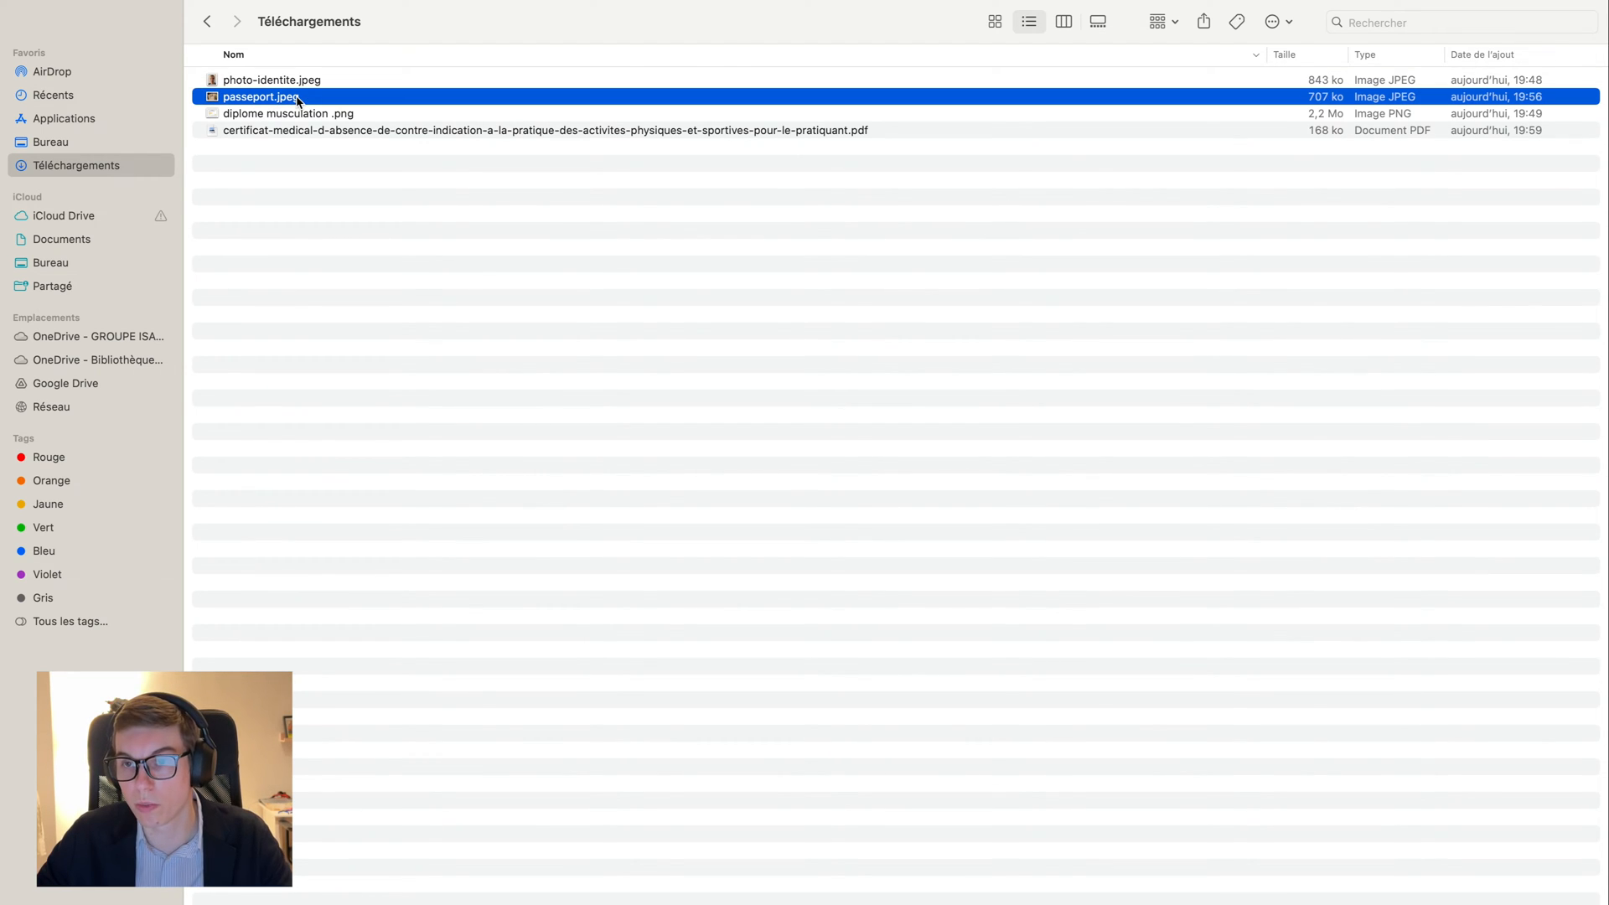
click(327, 116)
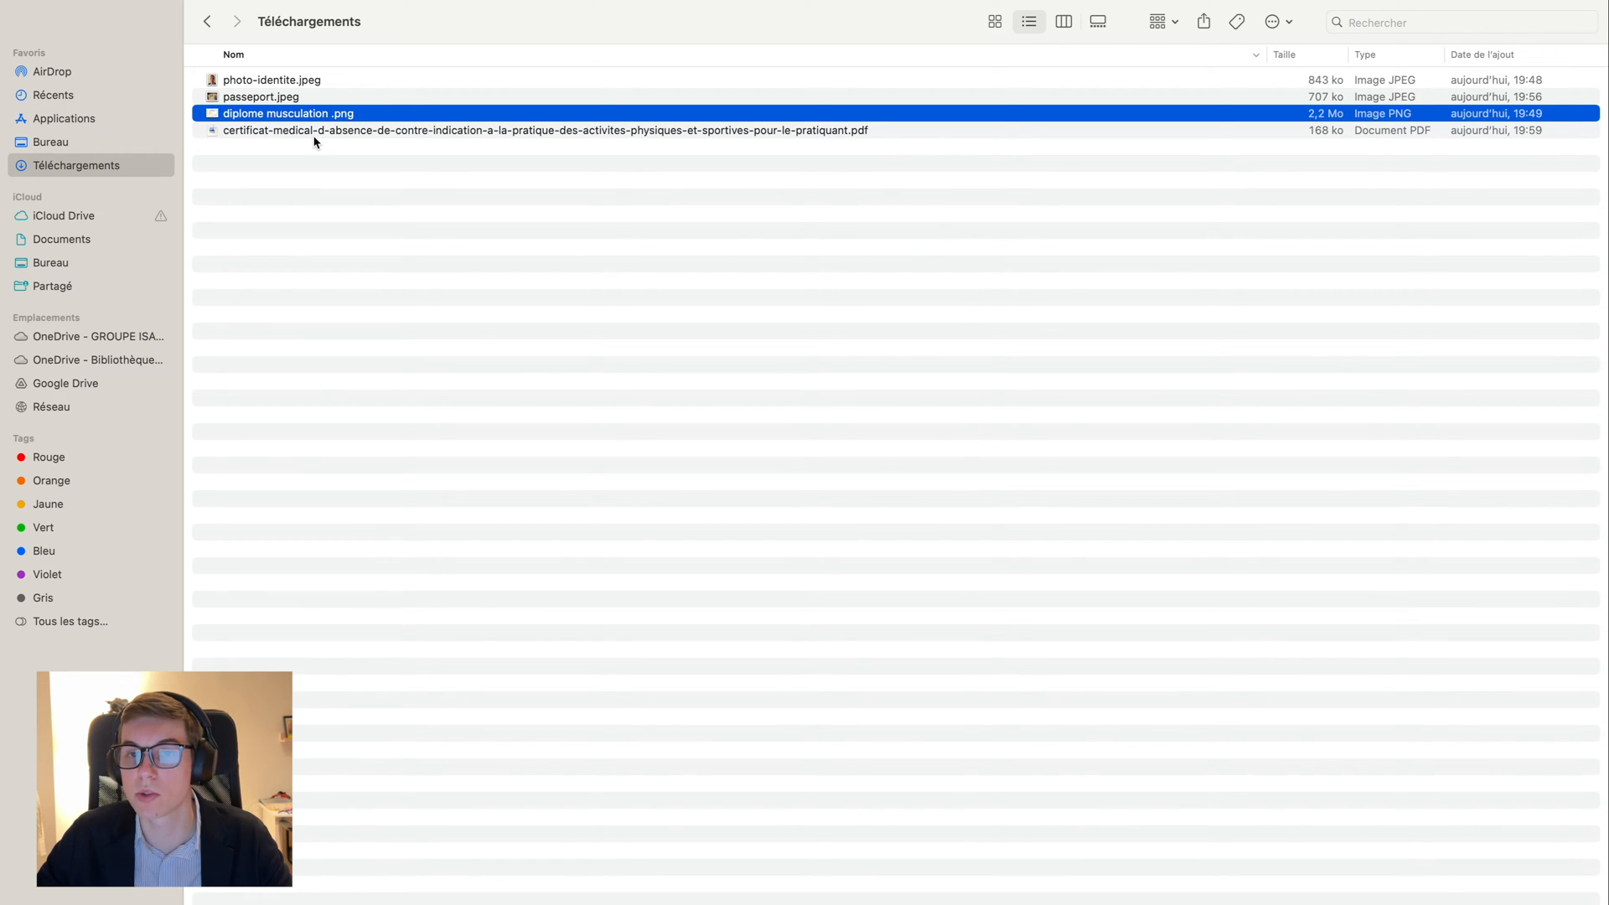
click(307, 132)
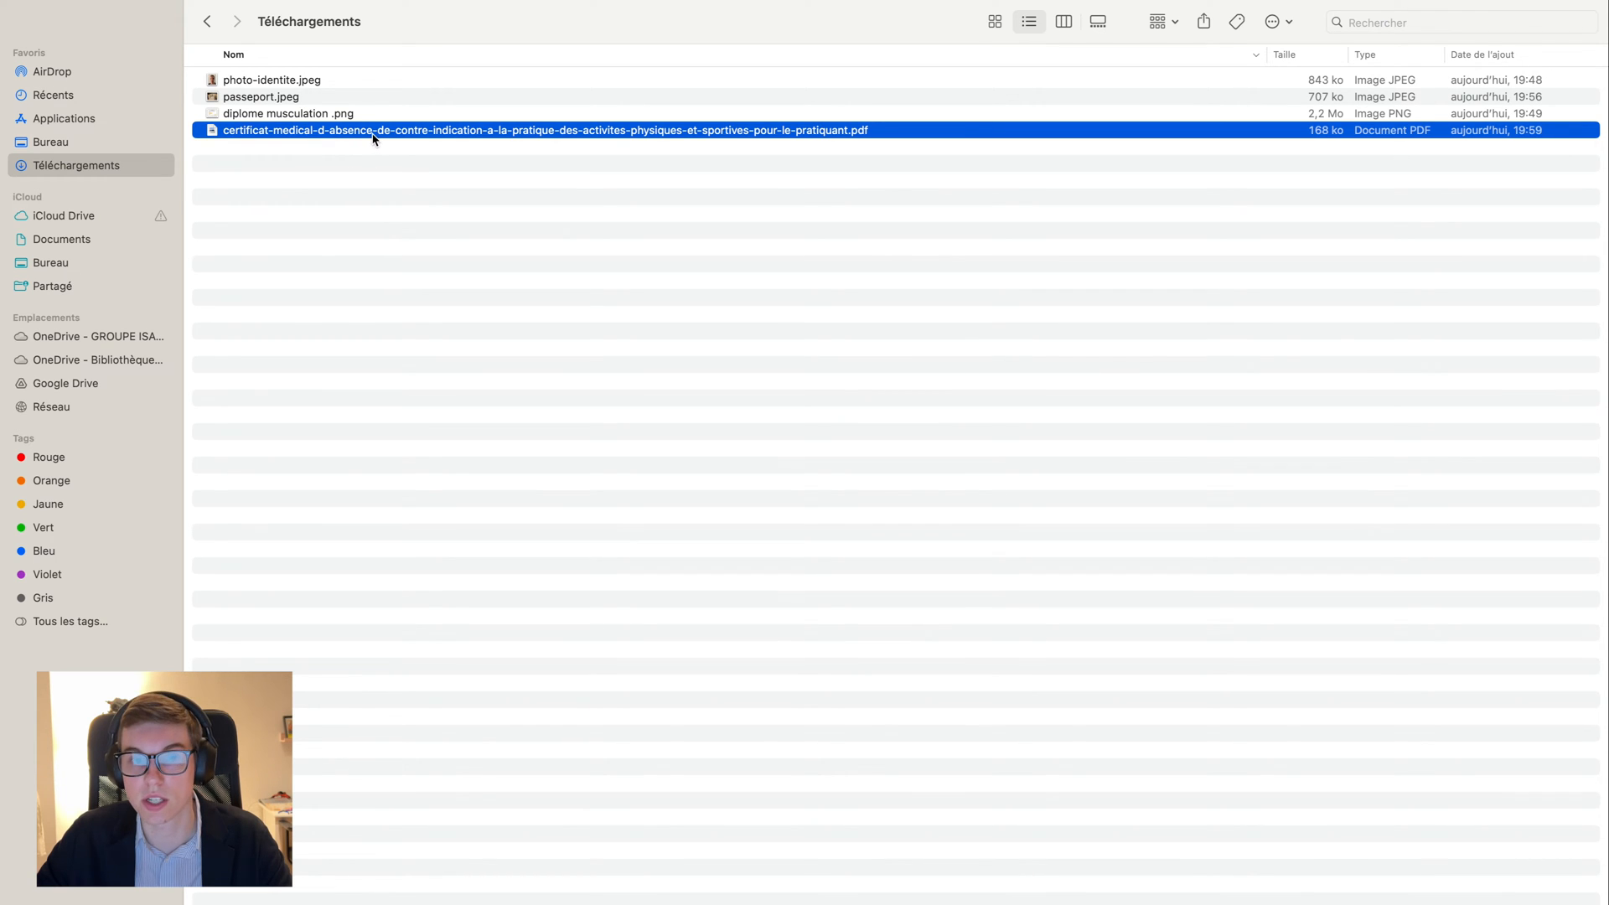
key(ctrl+Right)
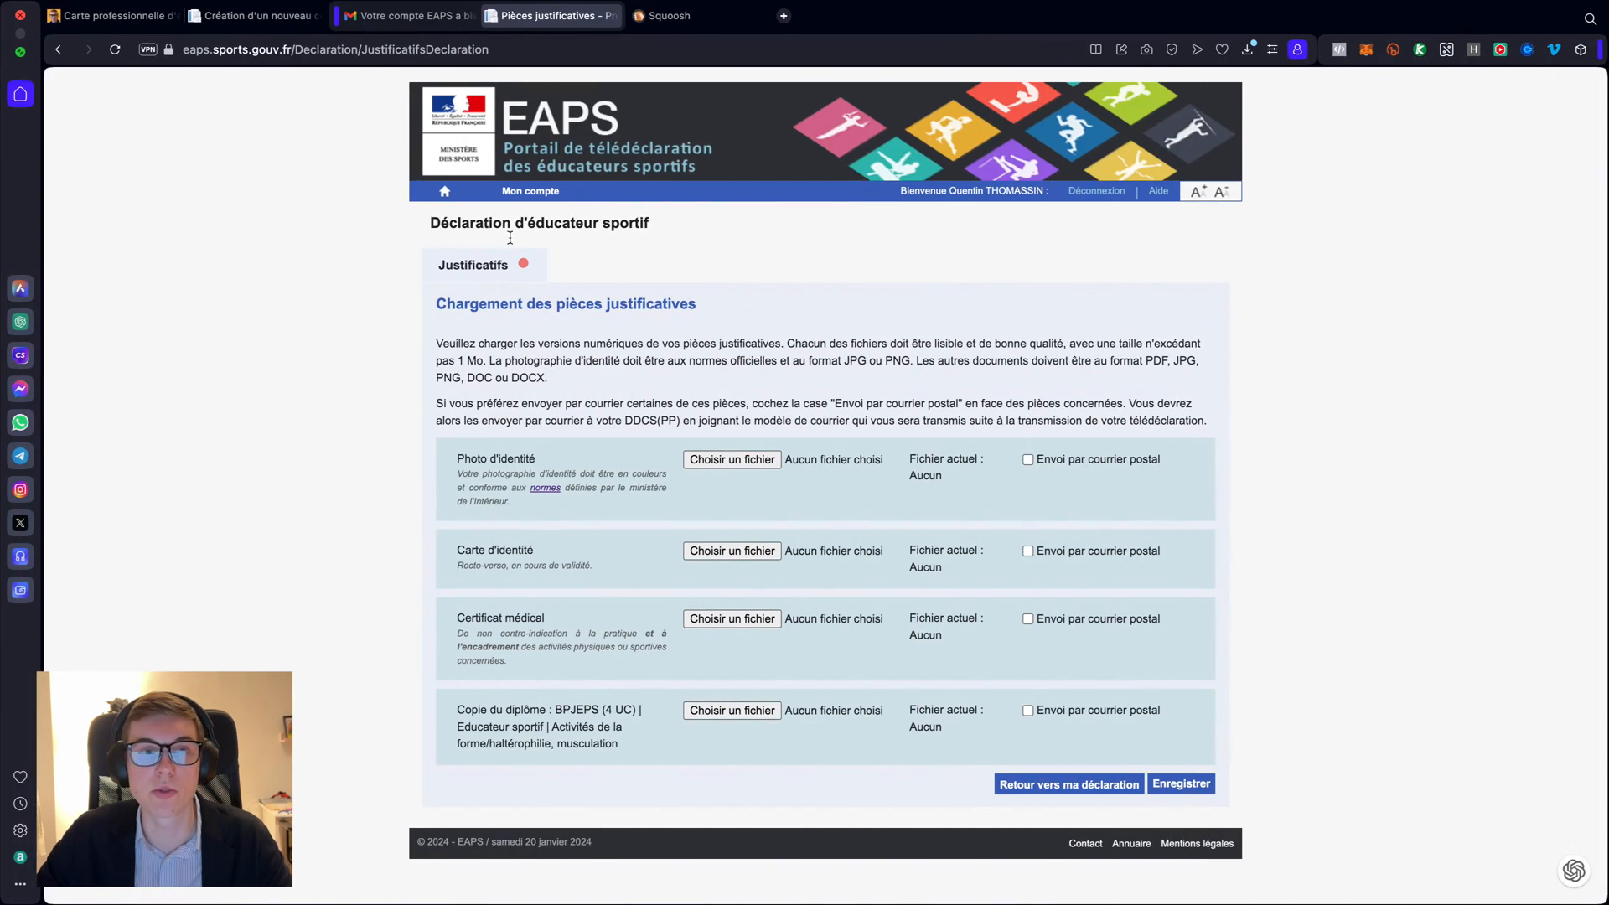
- View the blog's medical certificate template PDF, close it, and return to Pièces justificatives
click(124, 16)
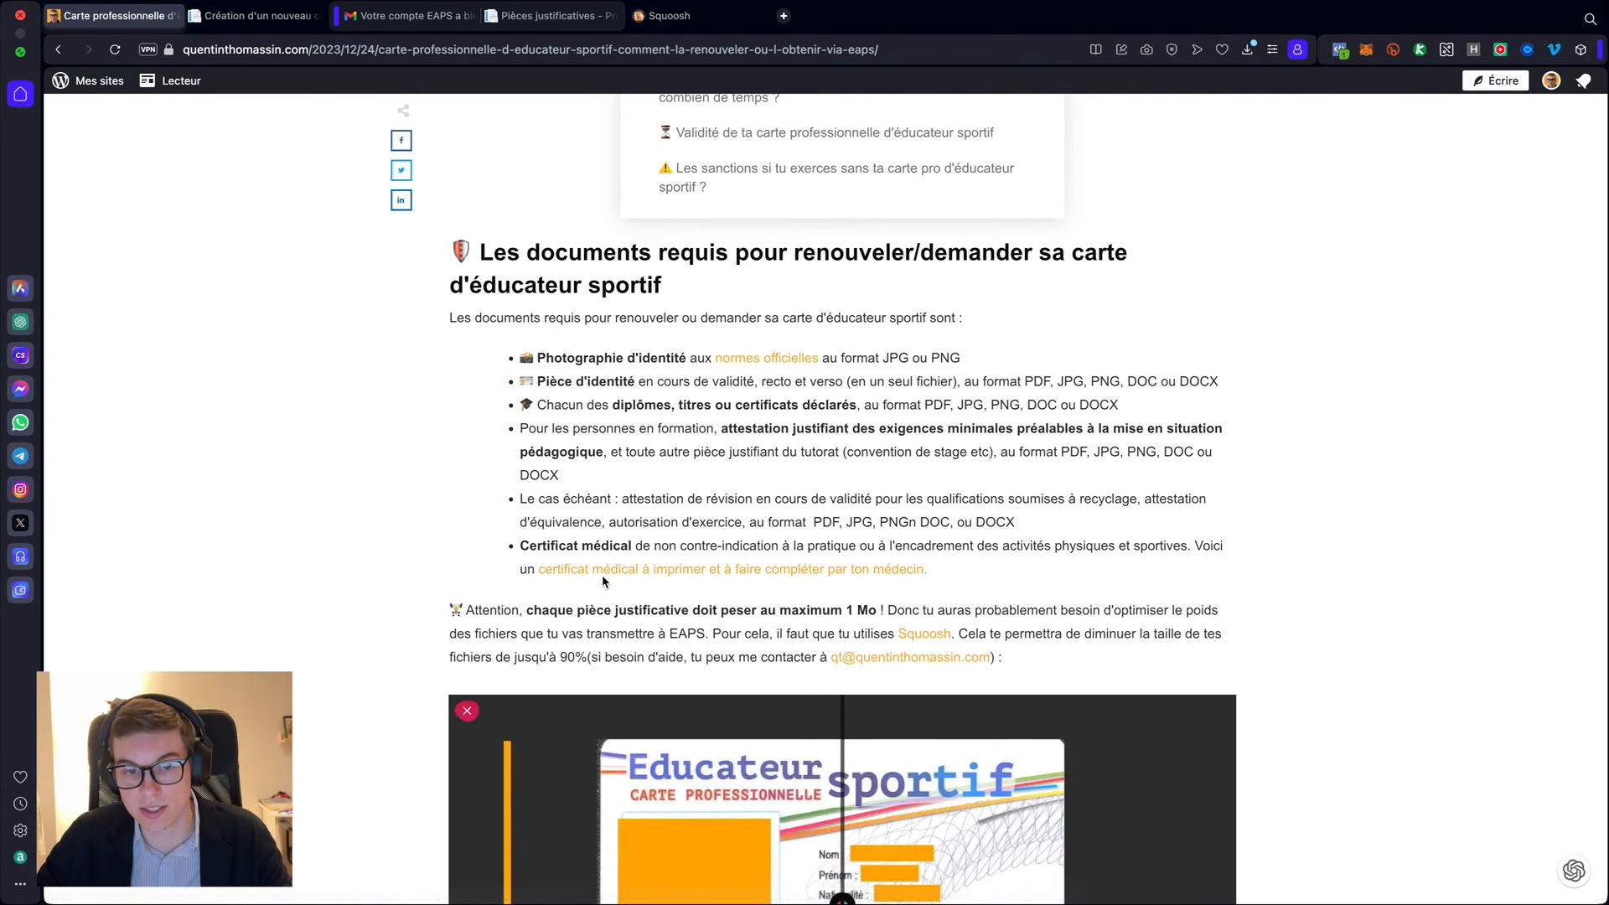
scroll(578, 587, up, 1)
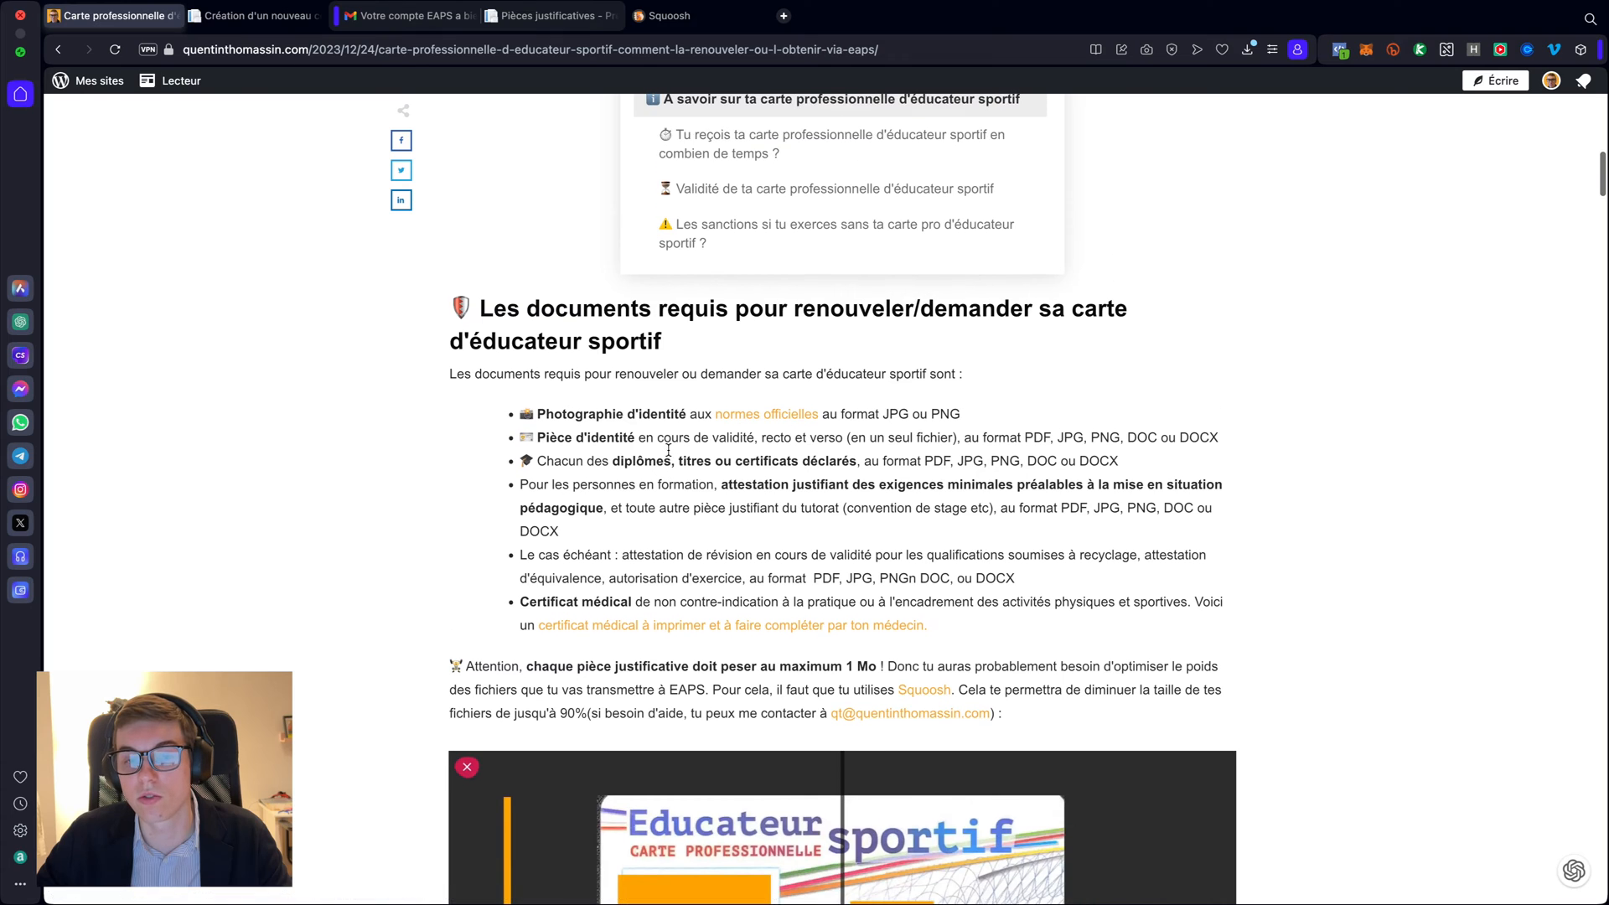
click(610, 627)
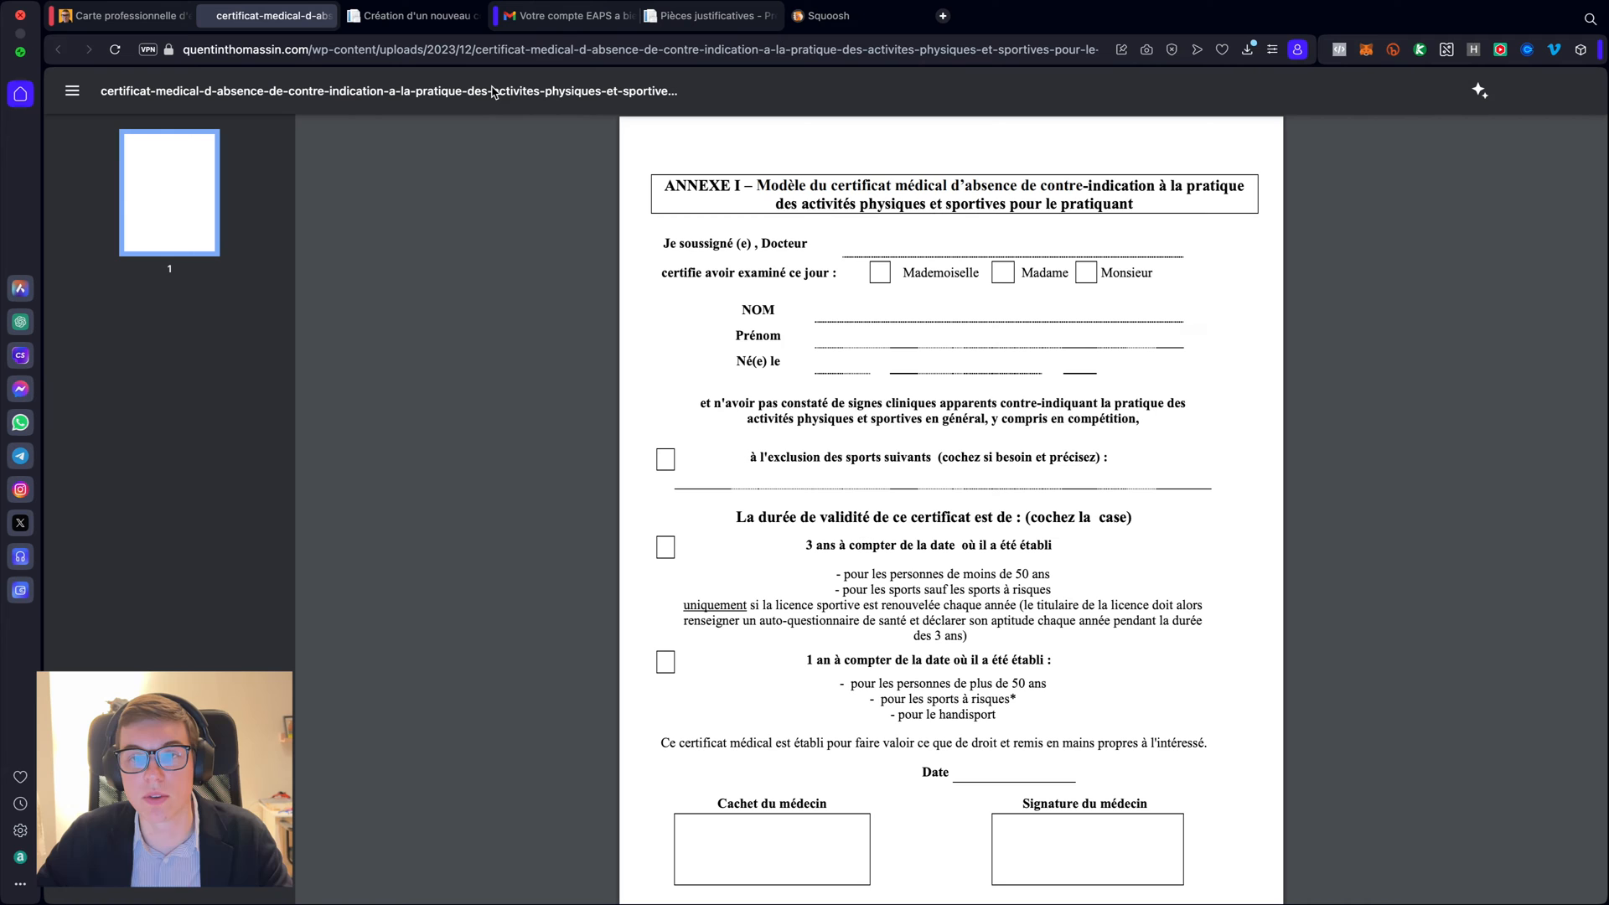
scroll(615, 385, down, 3)
scroll(615, 386, up, 2)
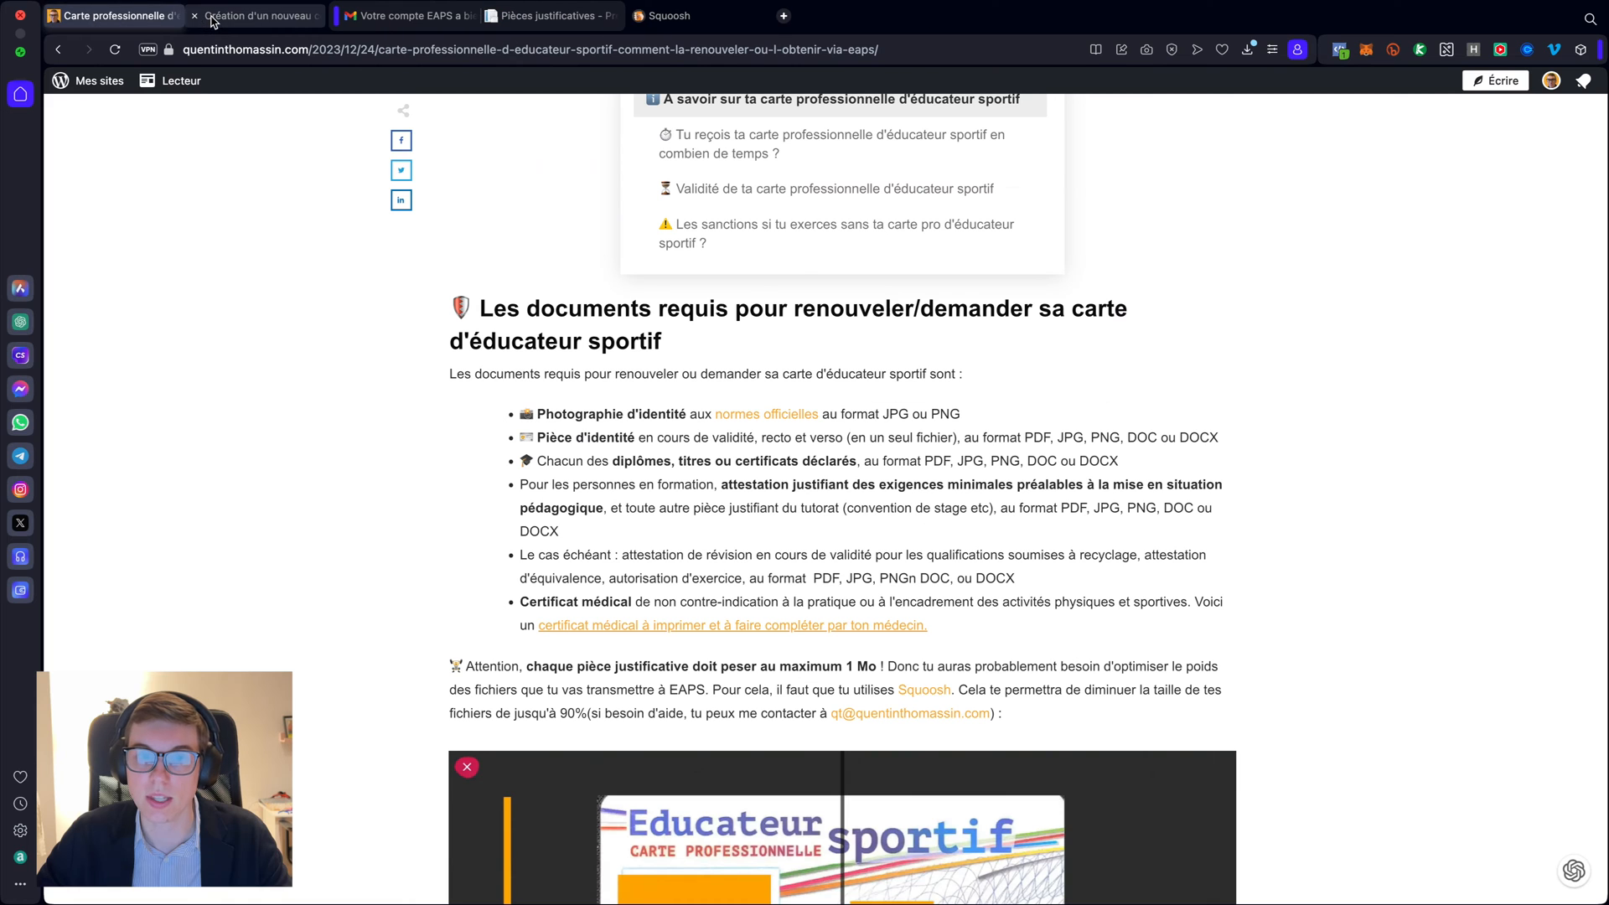
click(209, 17)
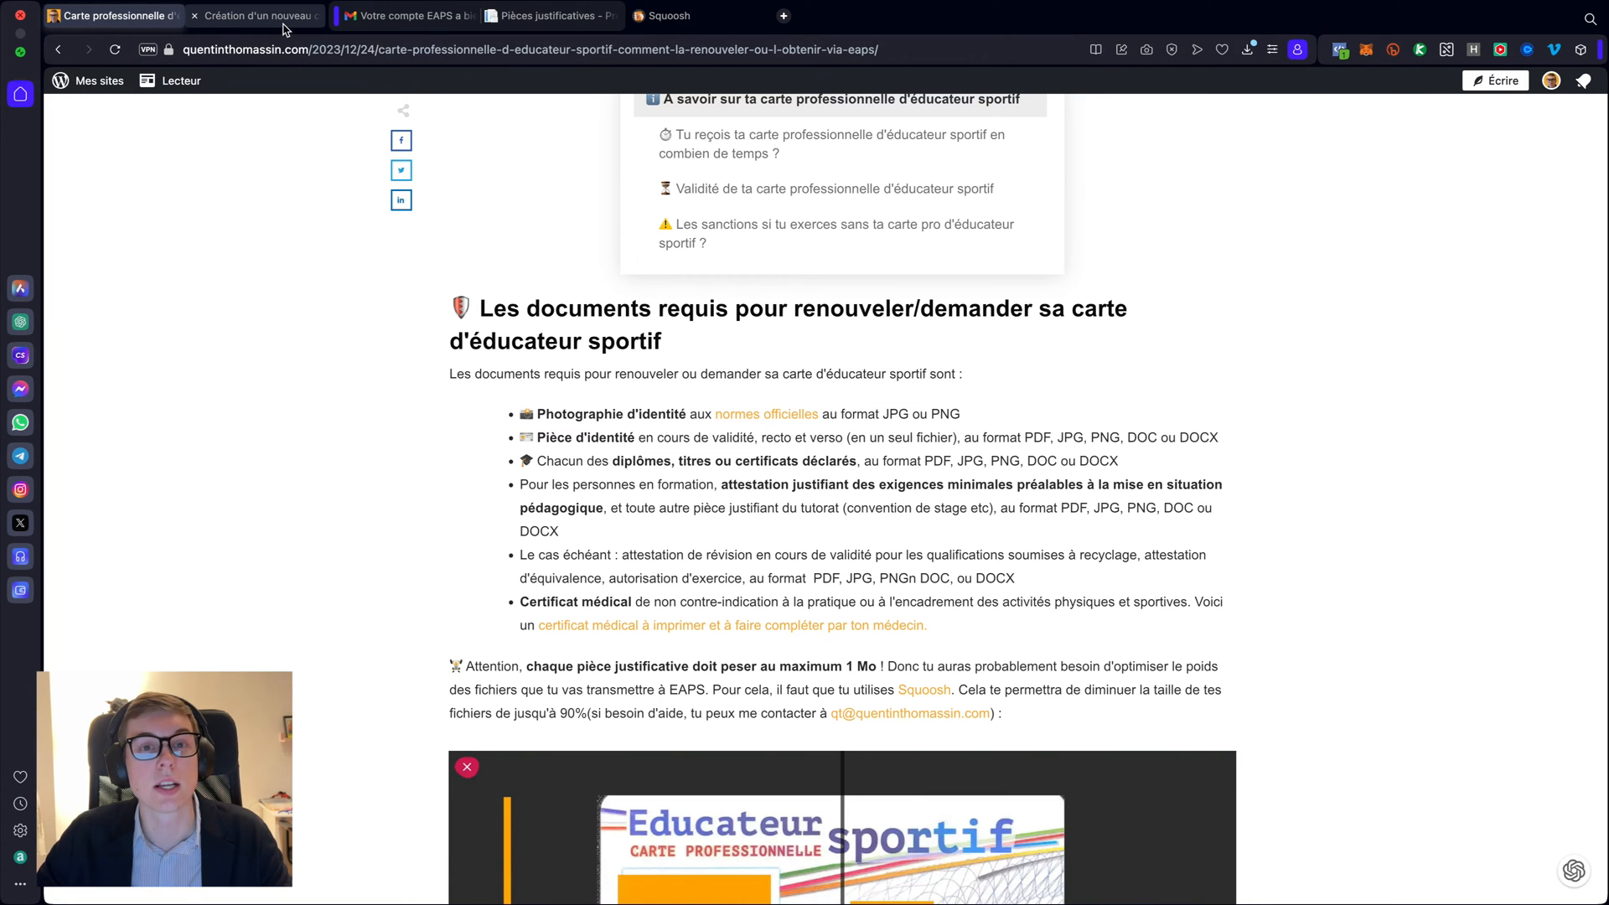
click(556, 17)
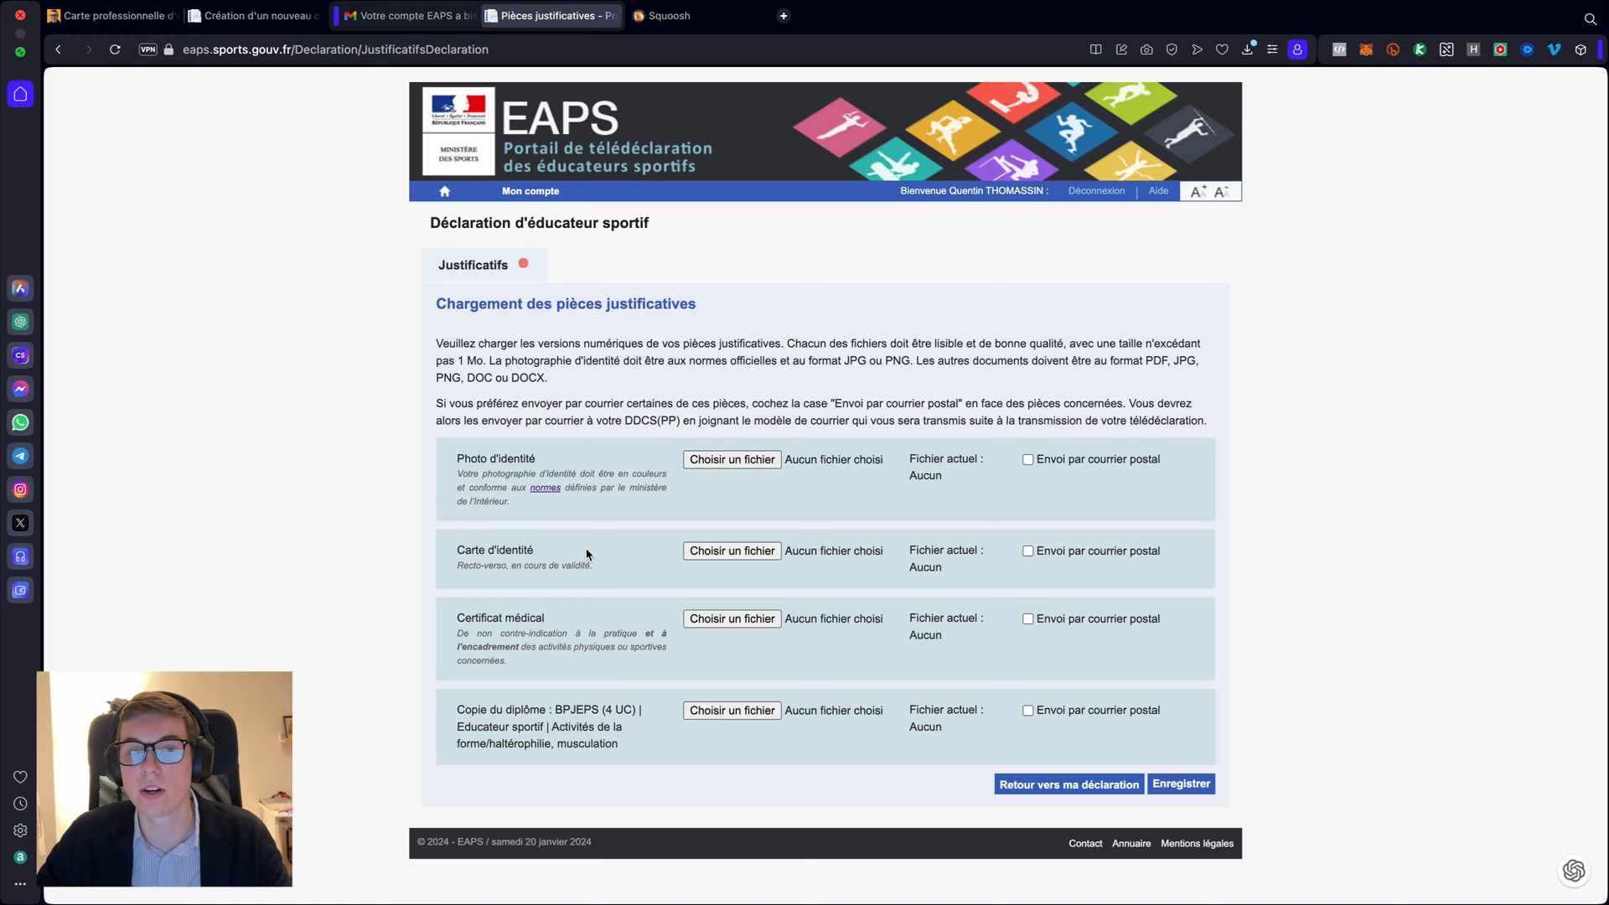
- Highlight the 1 Mo per-file limit and check photo-identite.jpeg's size (843 ko)
double_click(459, 360)
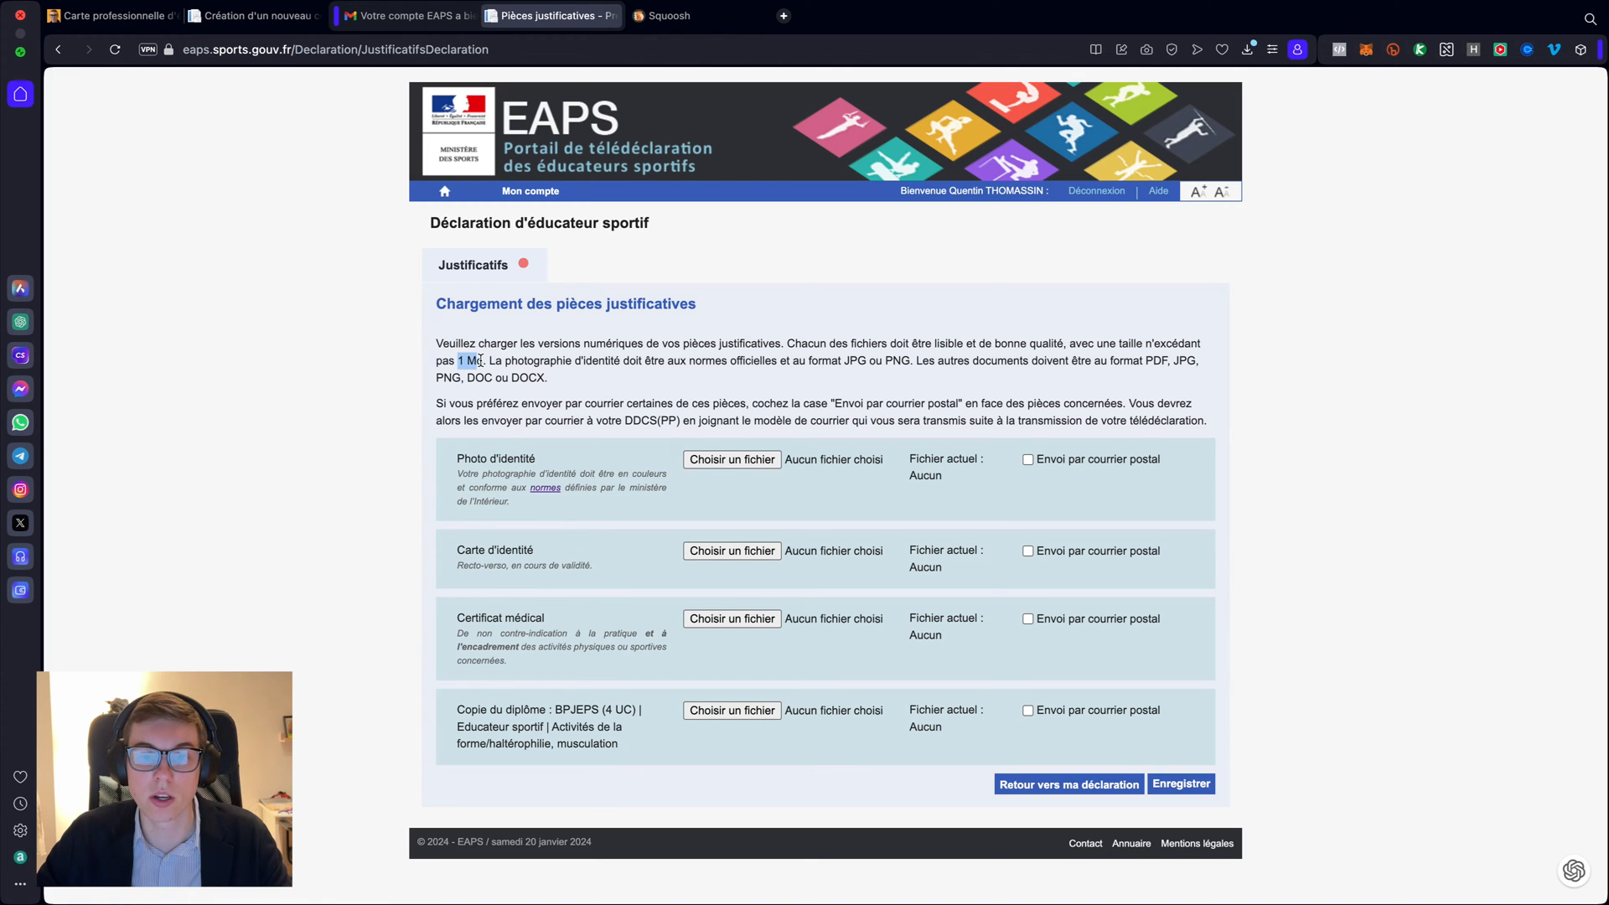
click(735, 361)
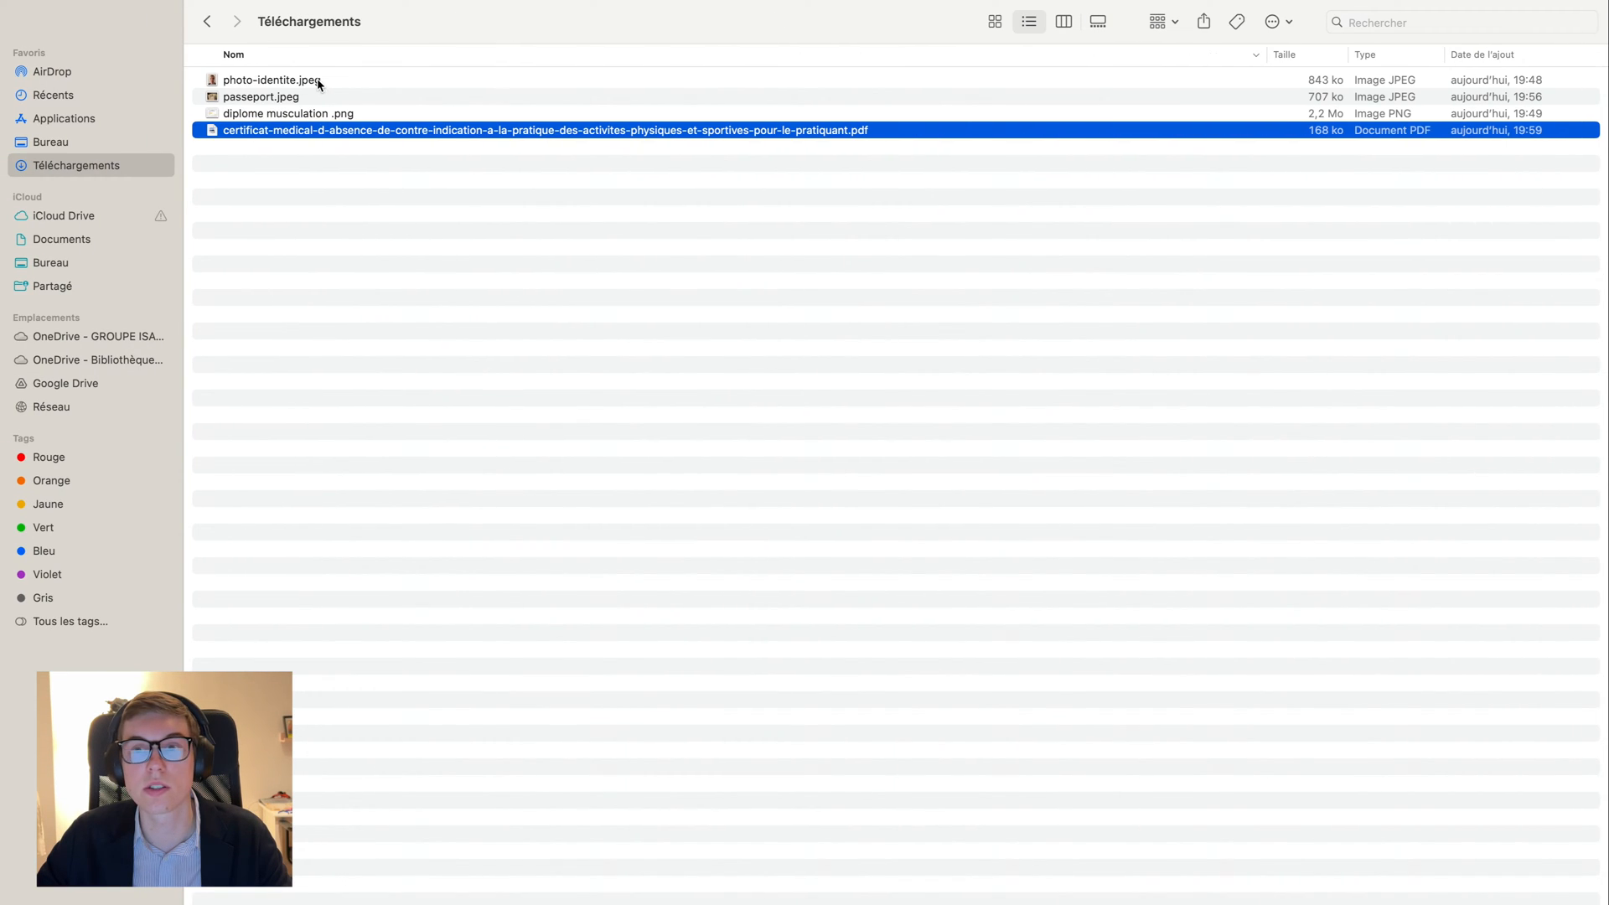
click(318, 82)
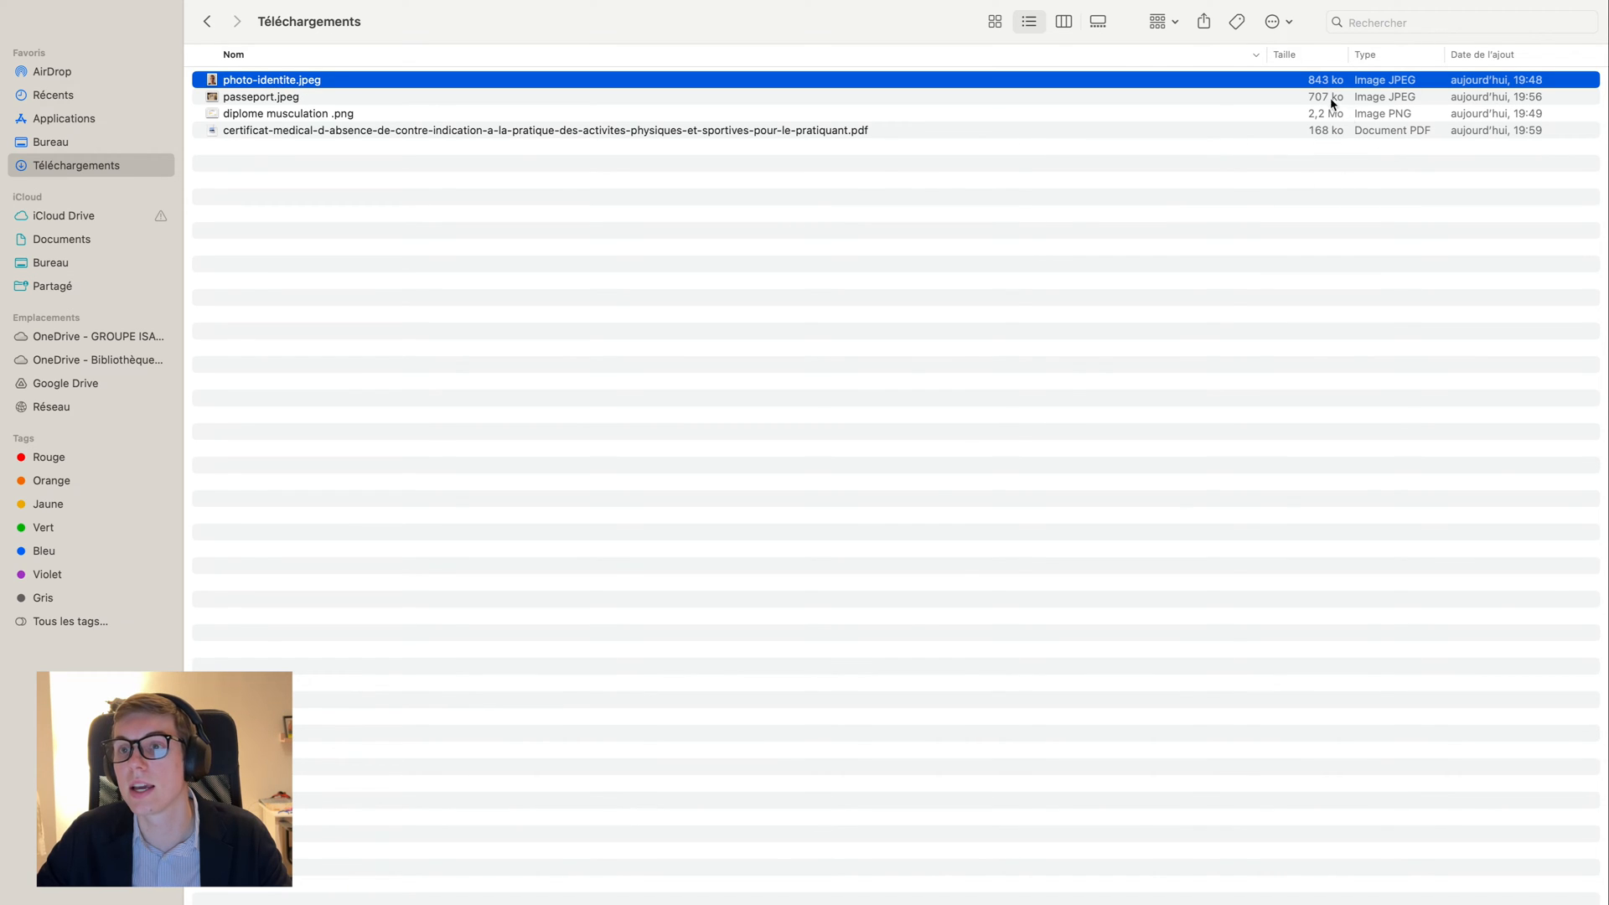
- Compare passeport.jpeg (707 ko) with the 2,2 Mo diploma PNG, then return to EAPS
click(689, 100)
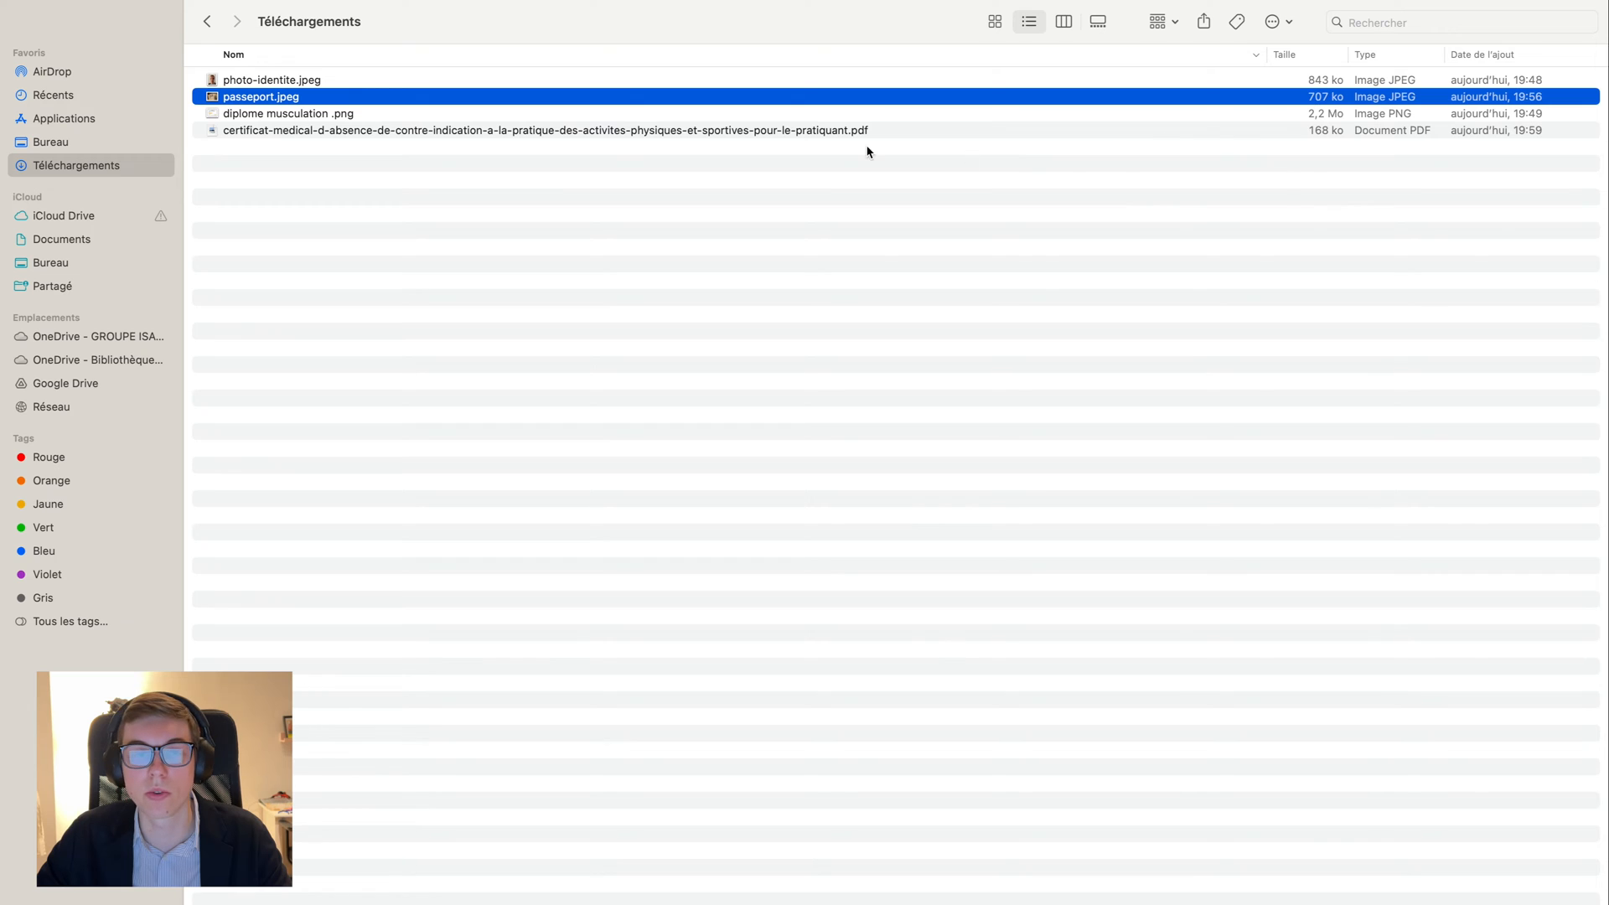
click(297, 114)
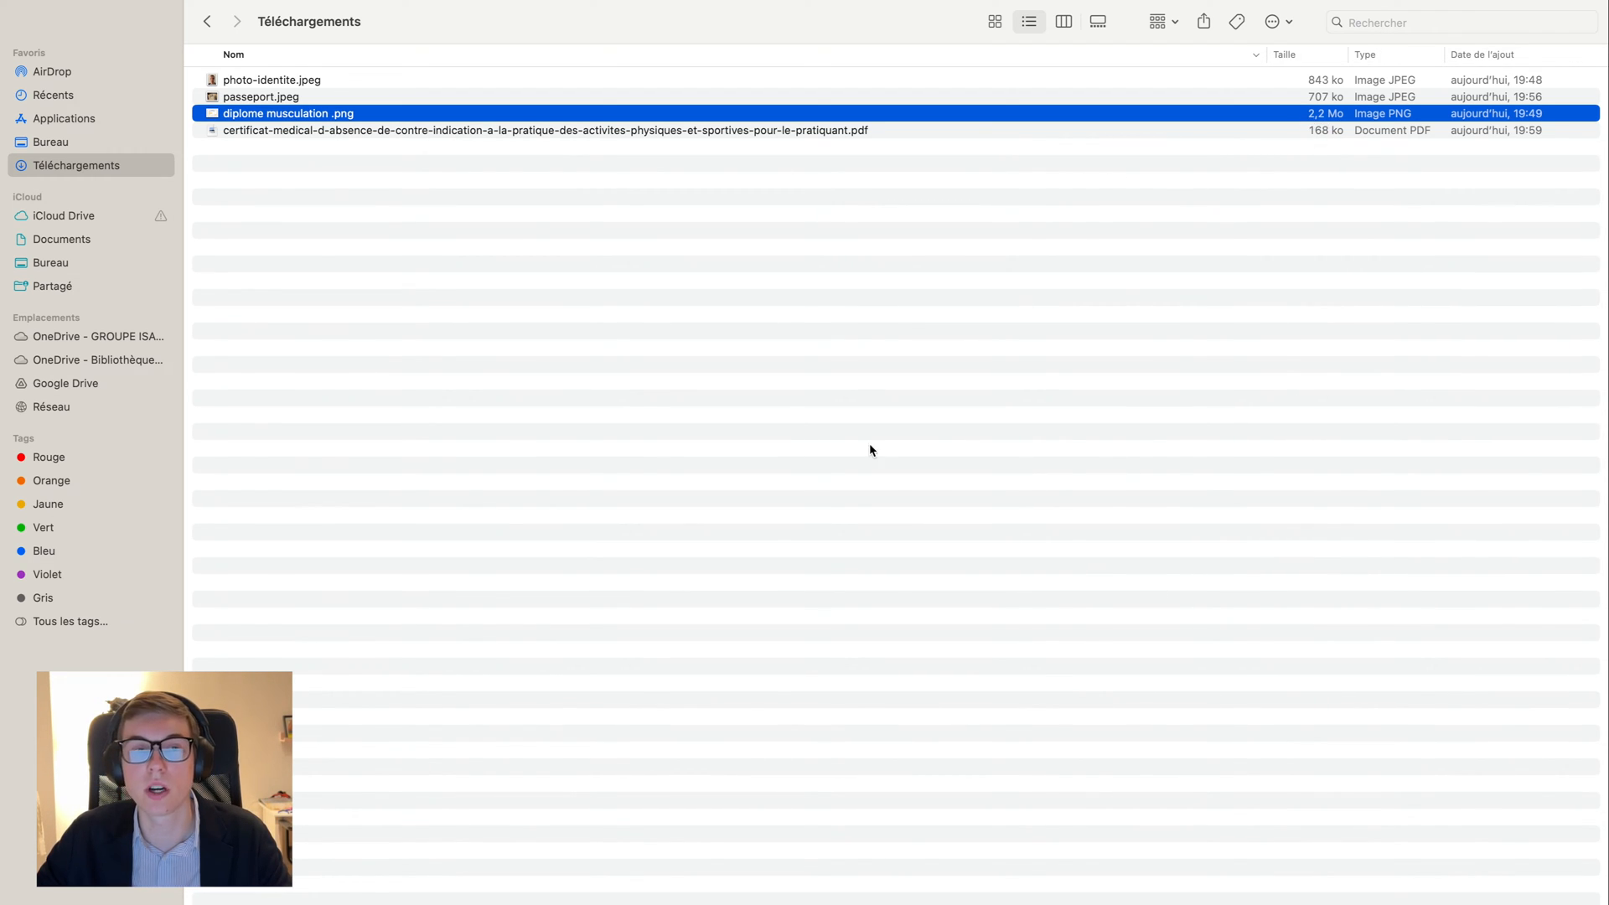
key(super+Tab)
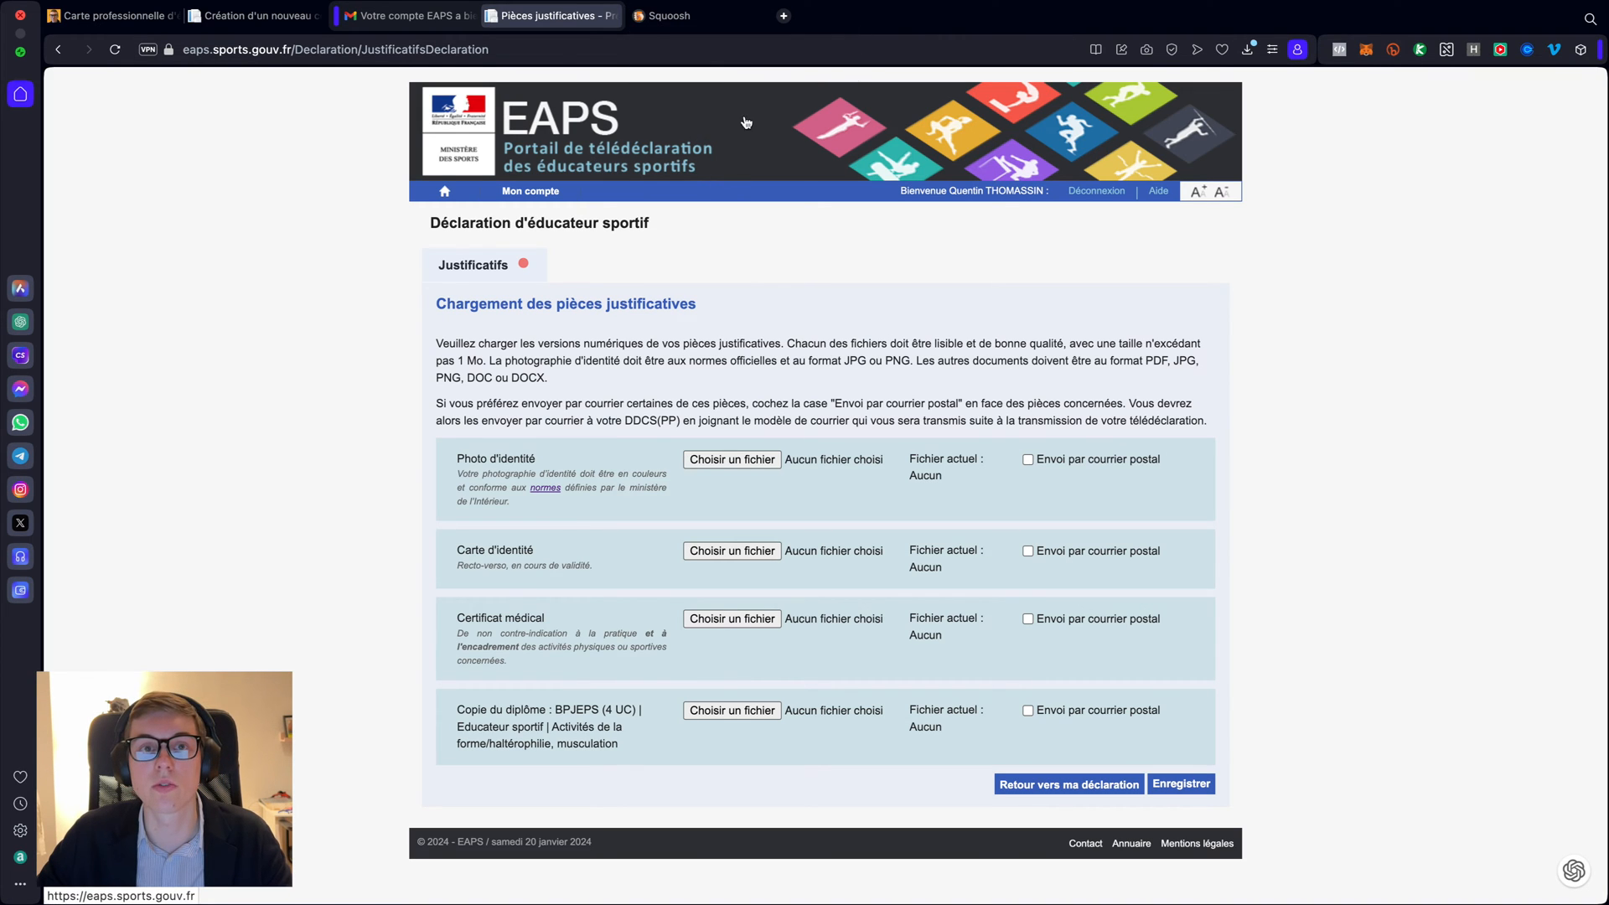
- Read the blog's Squoosh advice on keeping files under 1 Mo, then open Squoosh
click(694, 17)
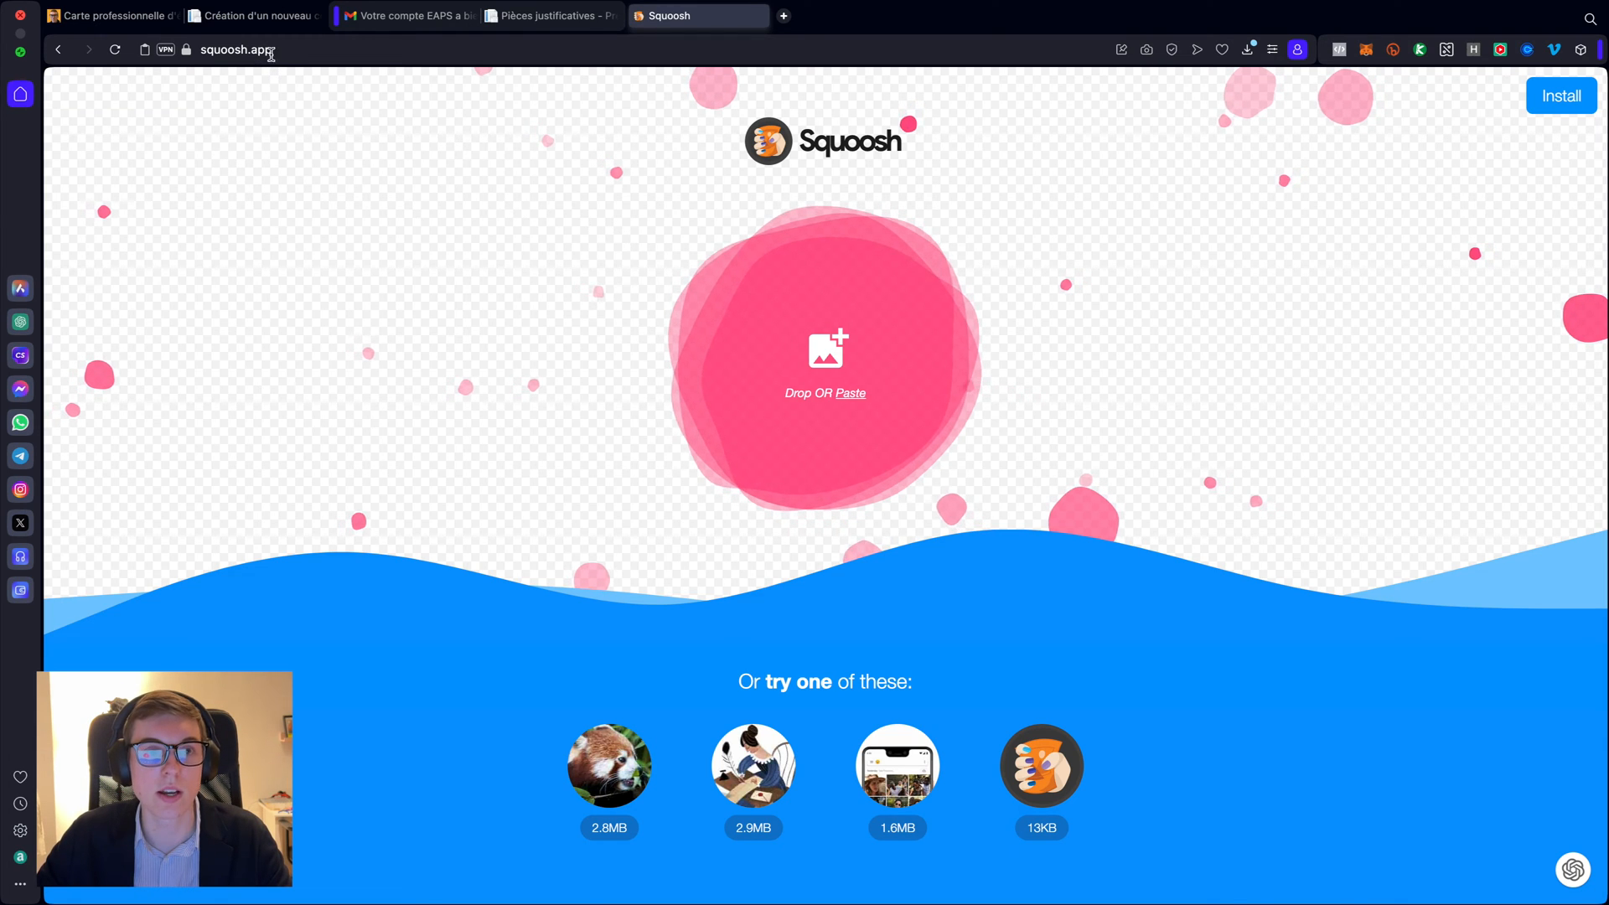
click(113, 15)
scroll(520, 365, down, 3)
scroll(519, 365, down, 3)
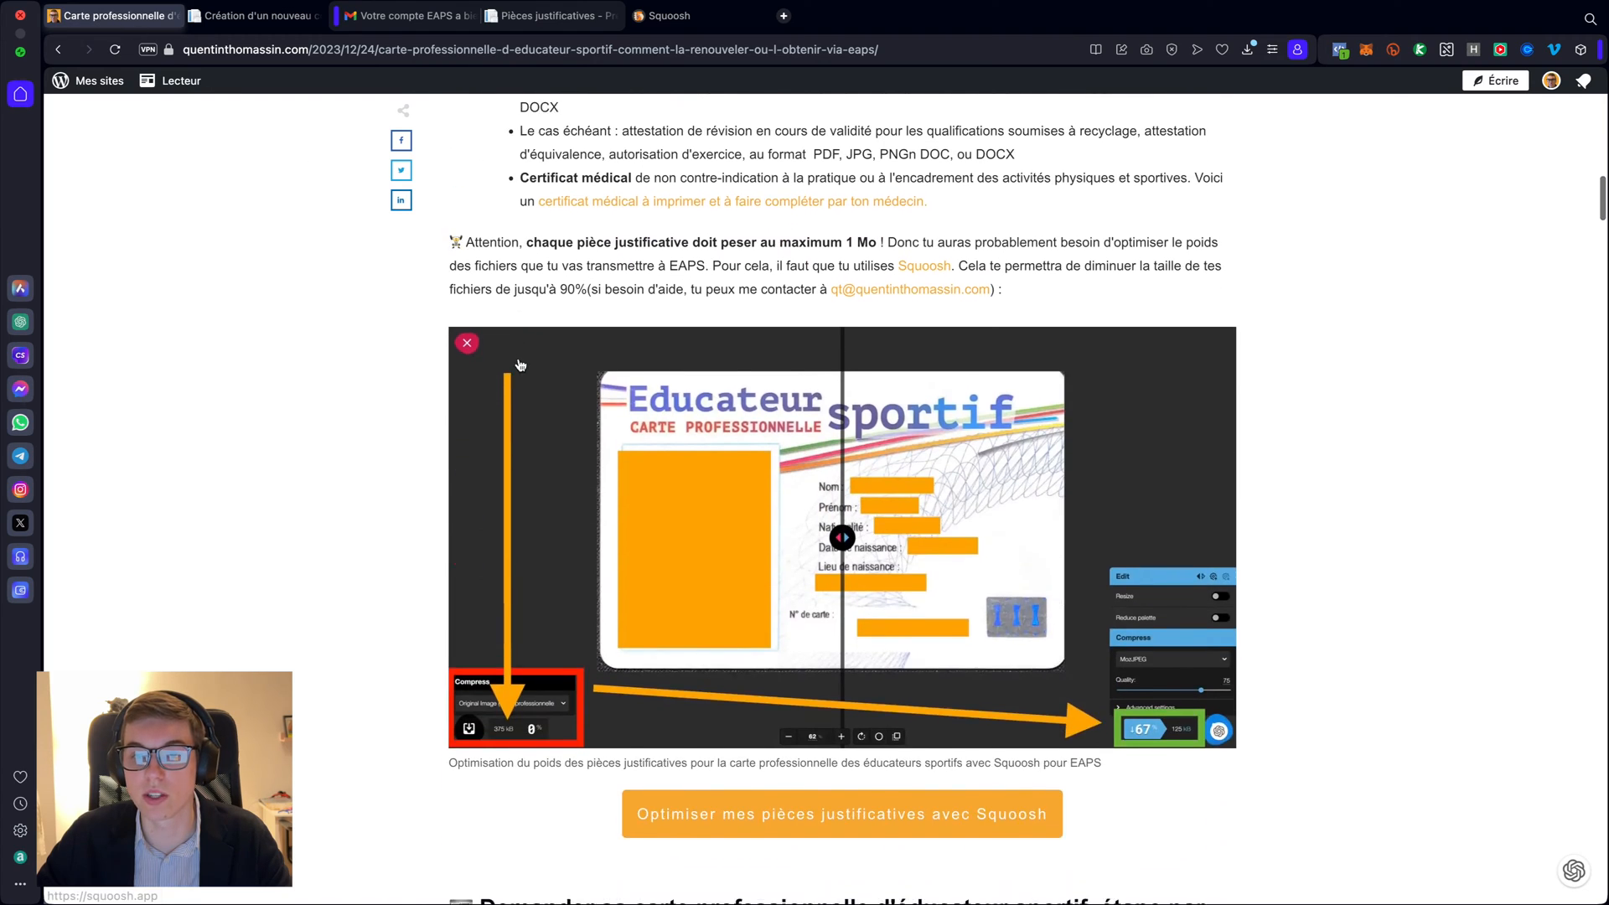
scroll(805, 279, up, 1)
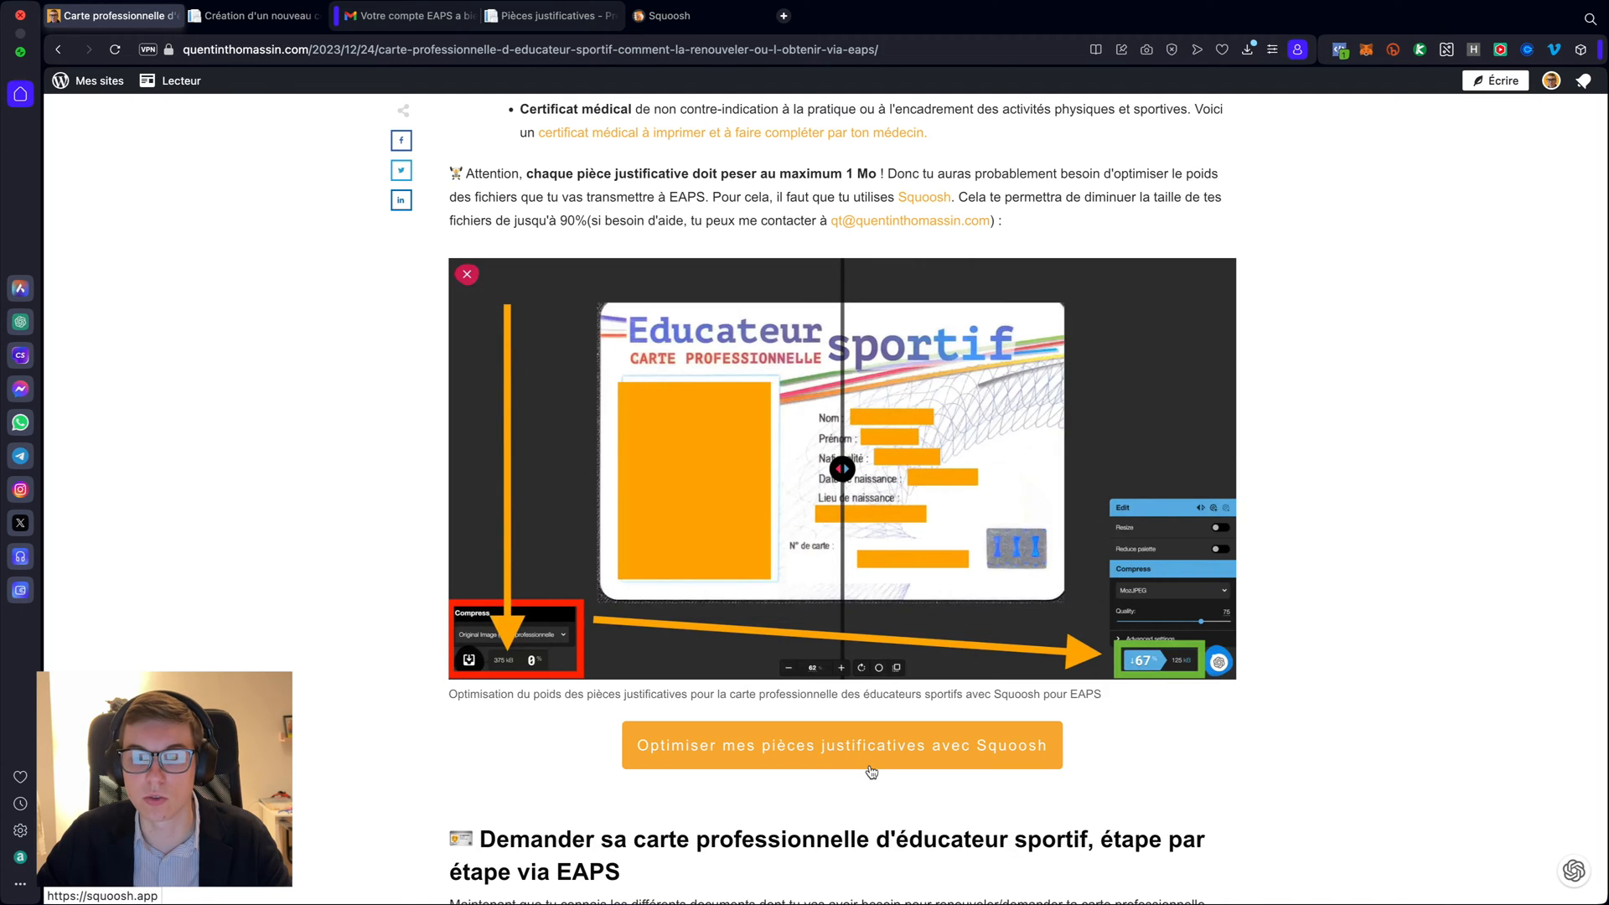
scroll(871, 771, up, 1)
scroll(870, 774, down, 2)
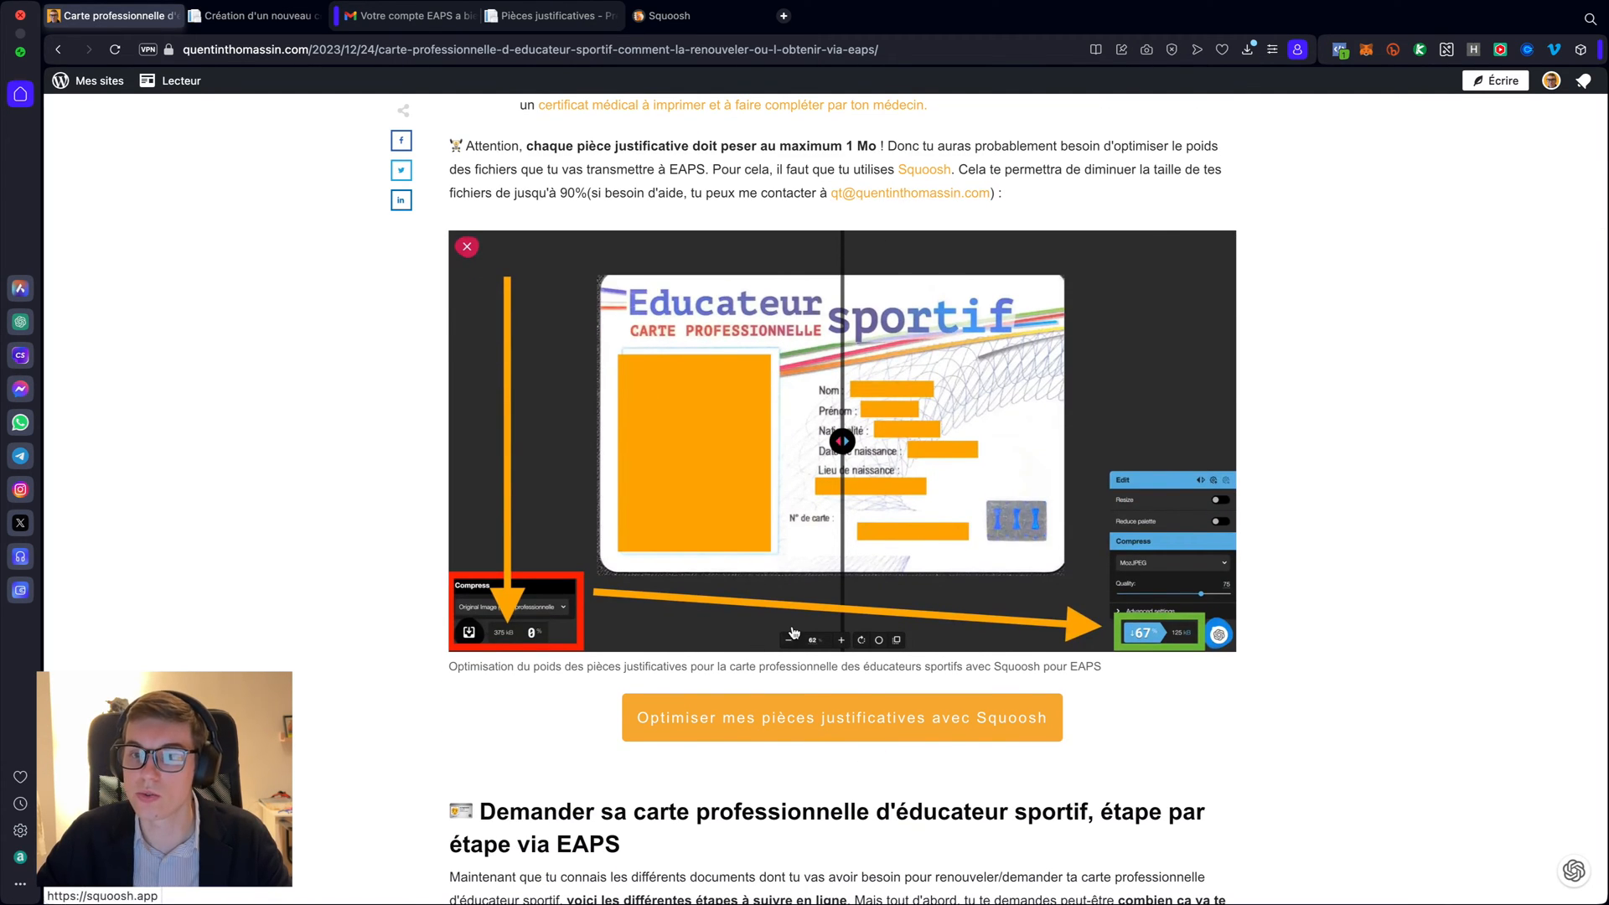
scroll(798, 377, up, 2)
scroll(798, 378, down, 1)
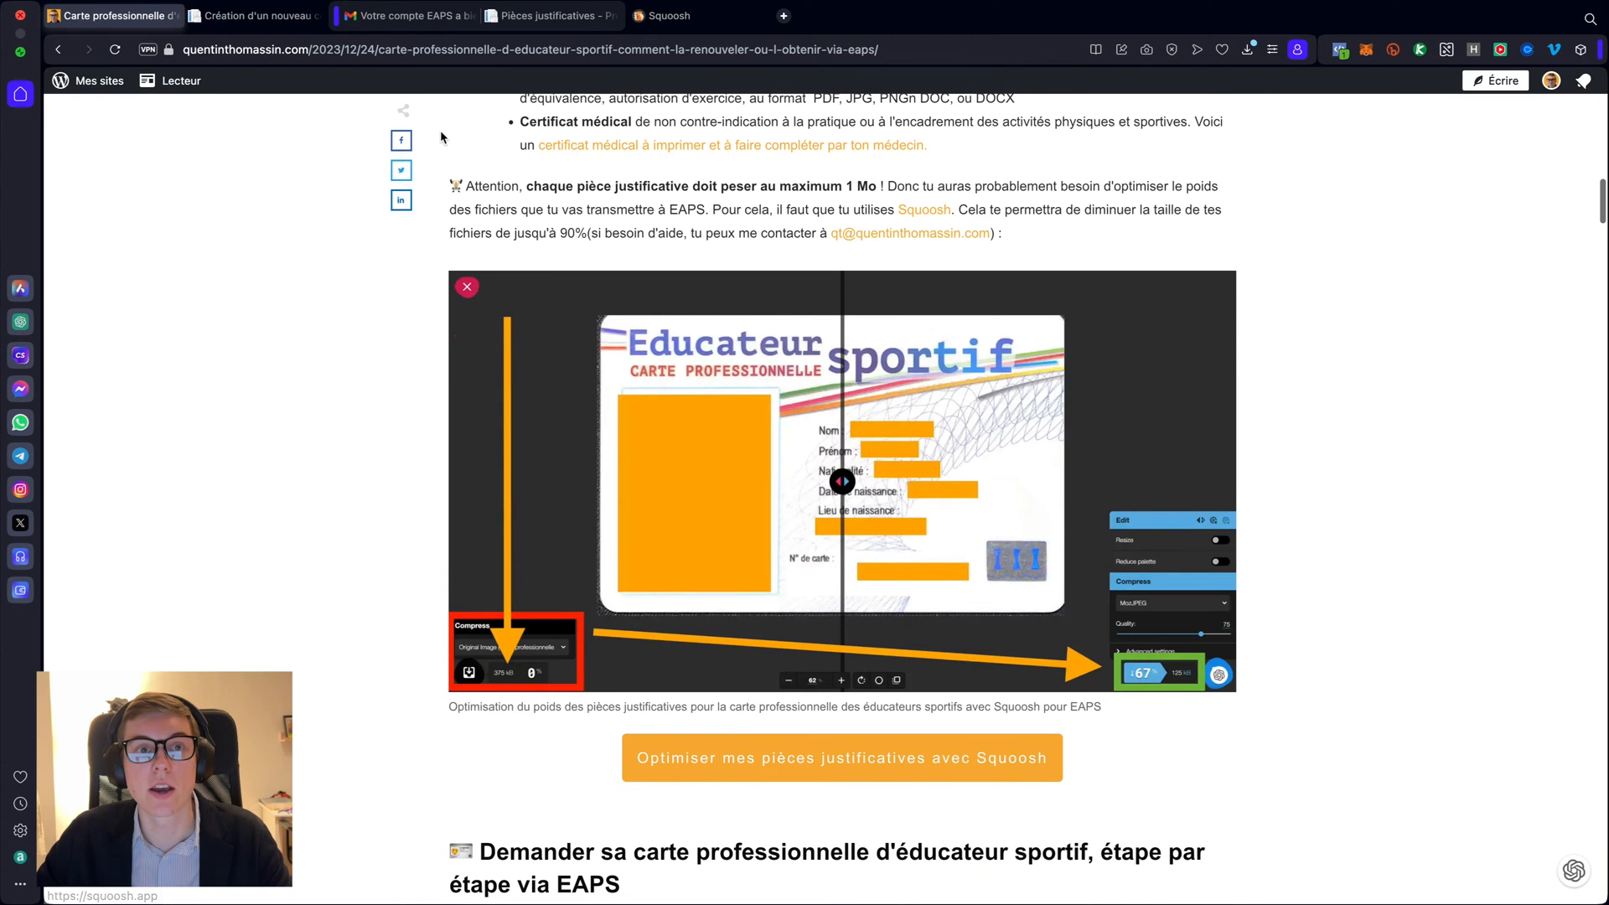
click(692, 17)
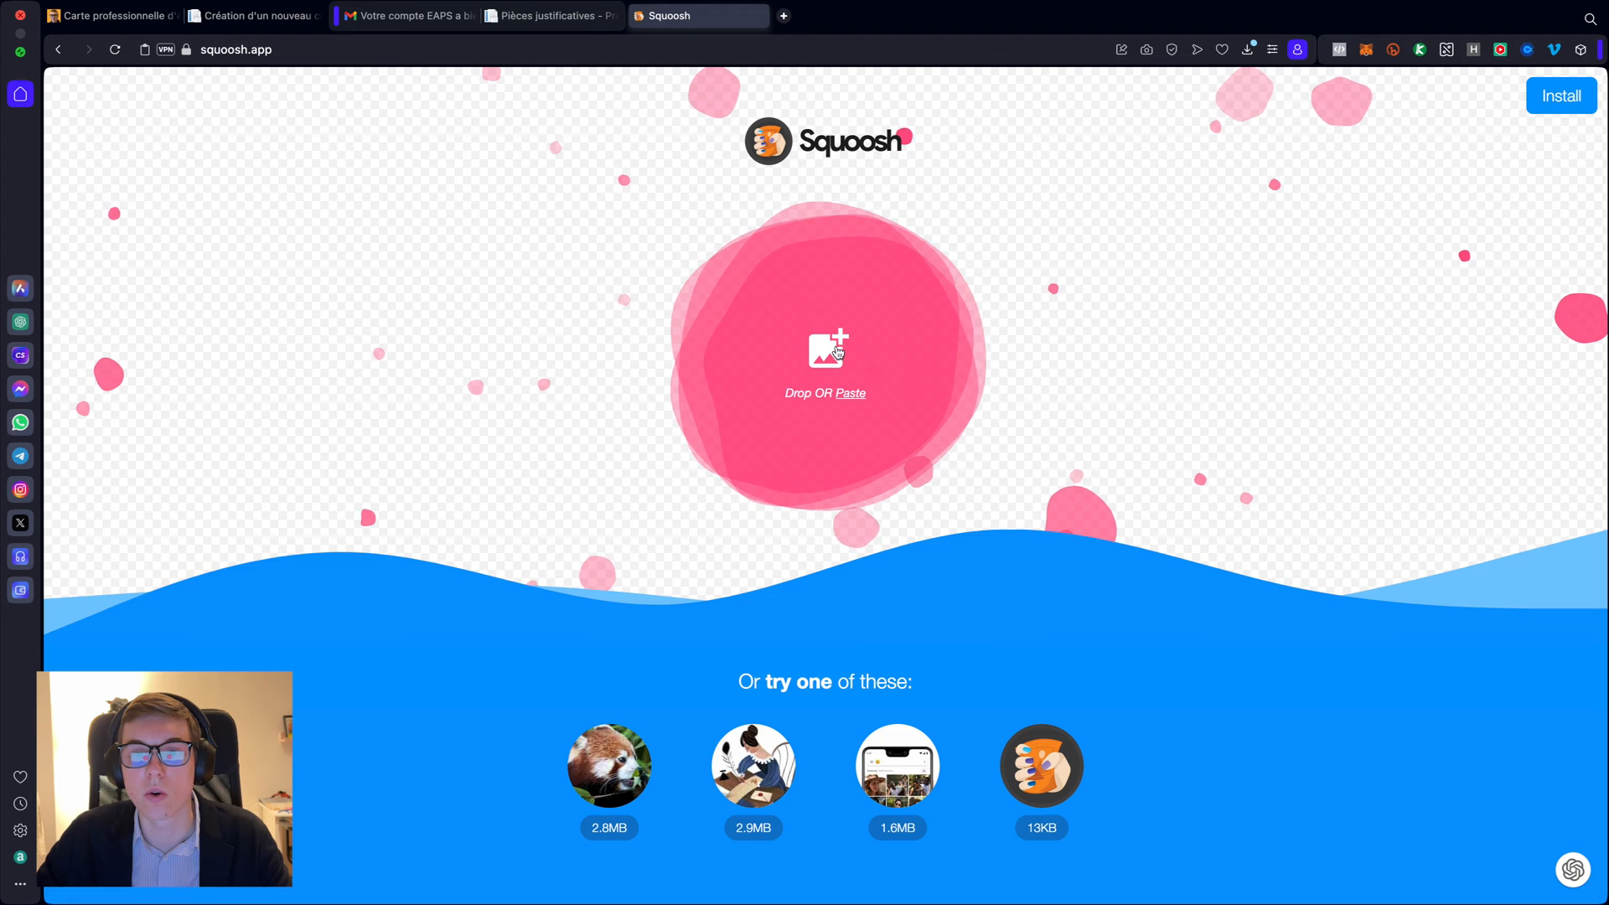
- Load diplome musculation .png from Téléchargements into Squoosh's compressor
key(ctrl+Left)
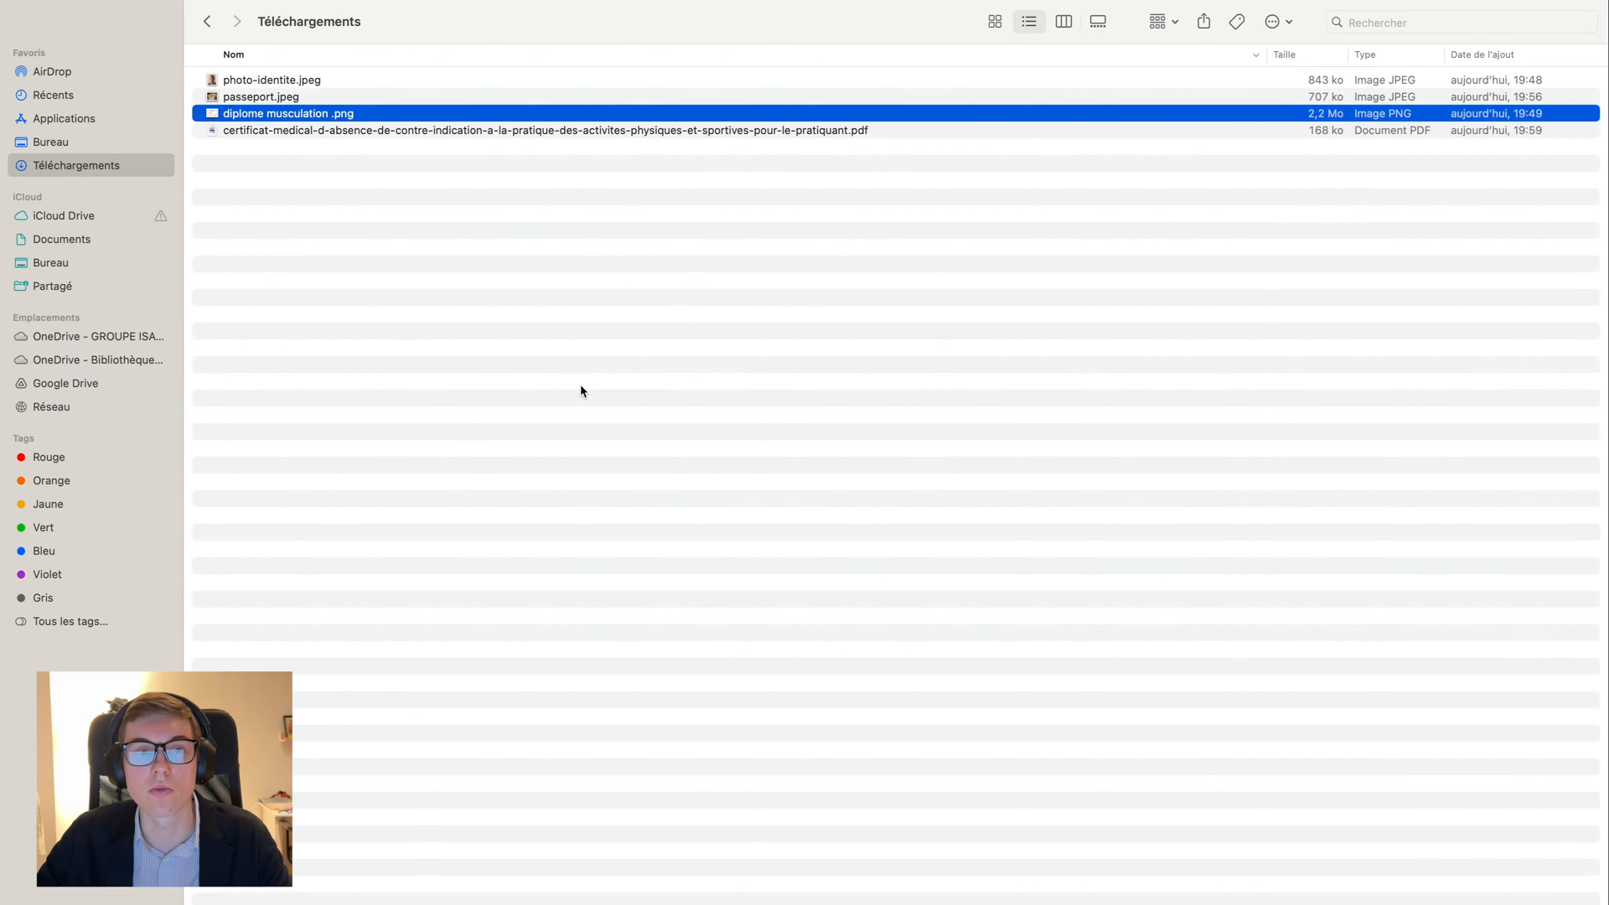
key(ctrl+Right)
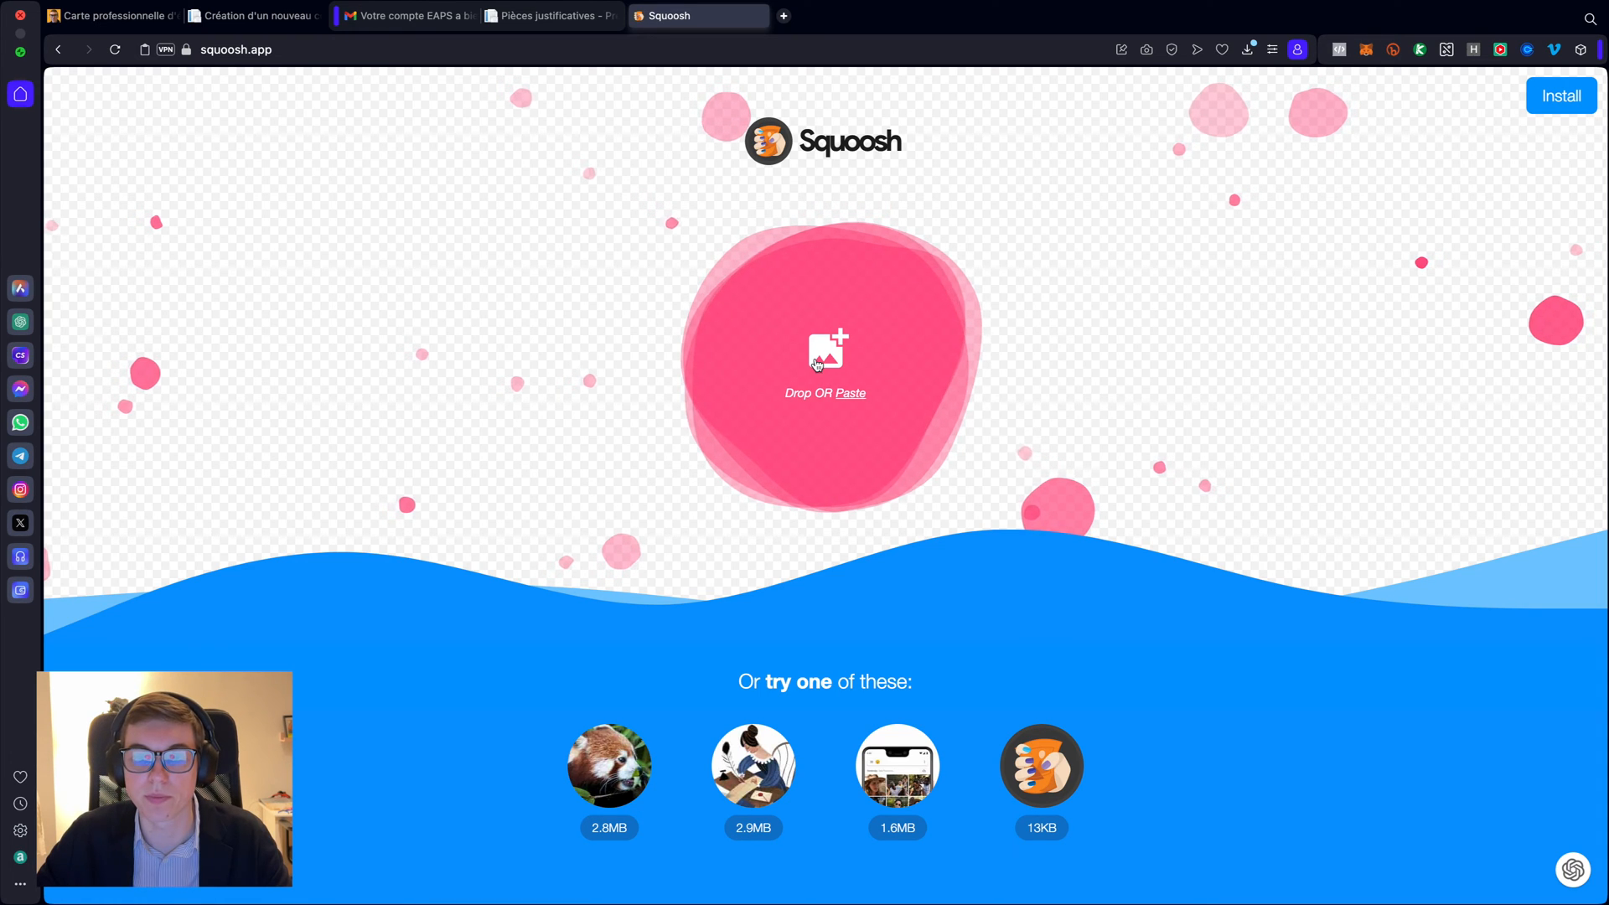
click(885, 419)
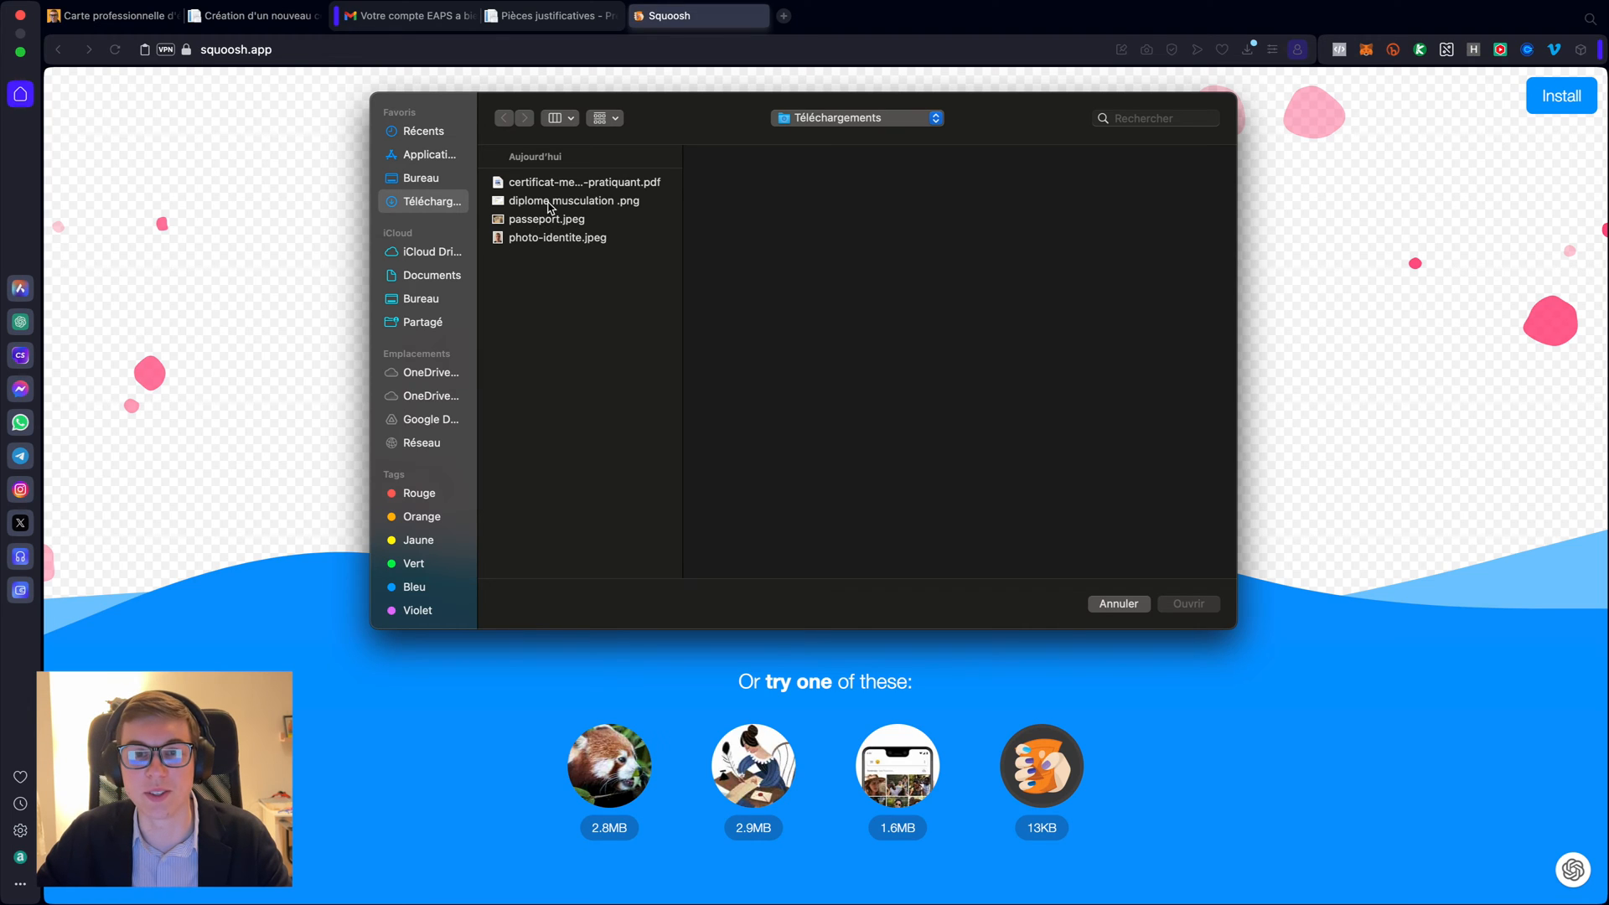
click(553, 203)
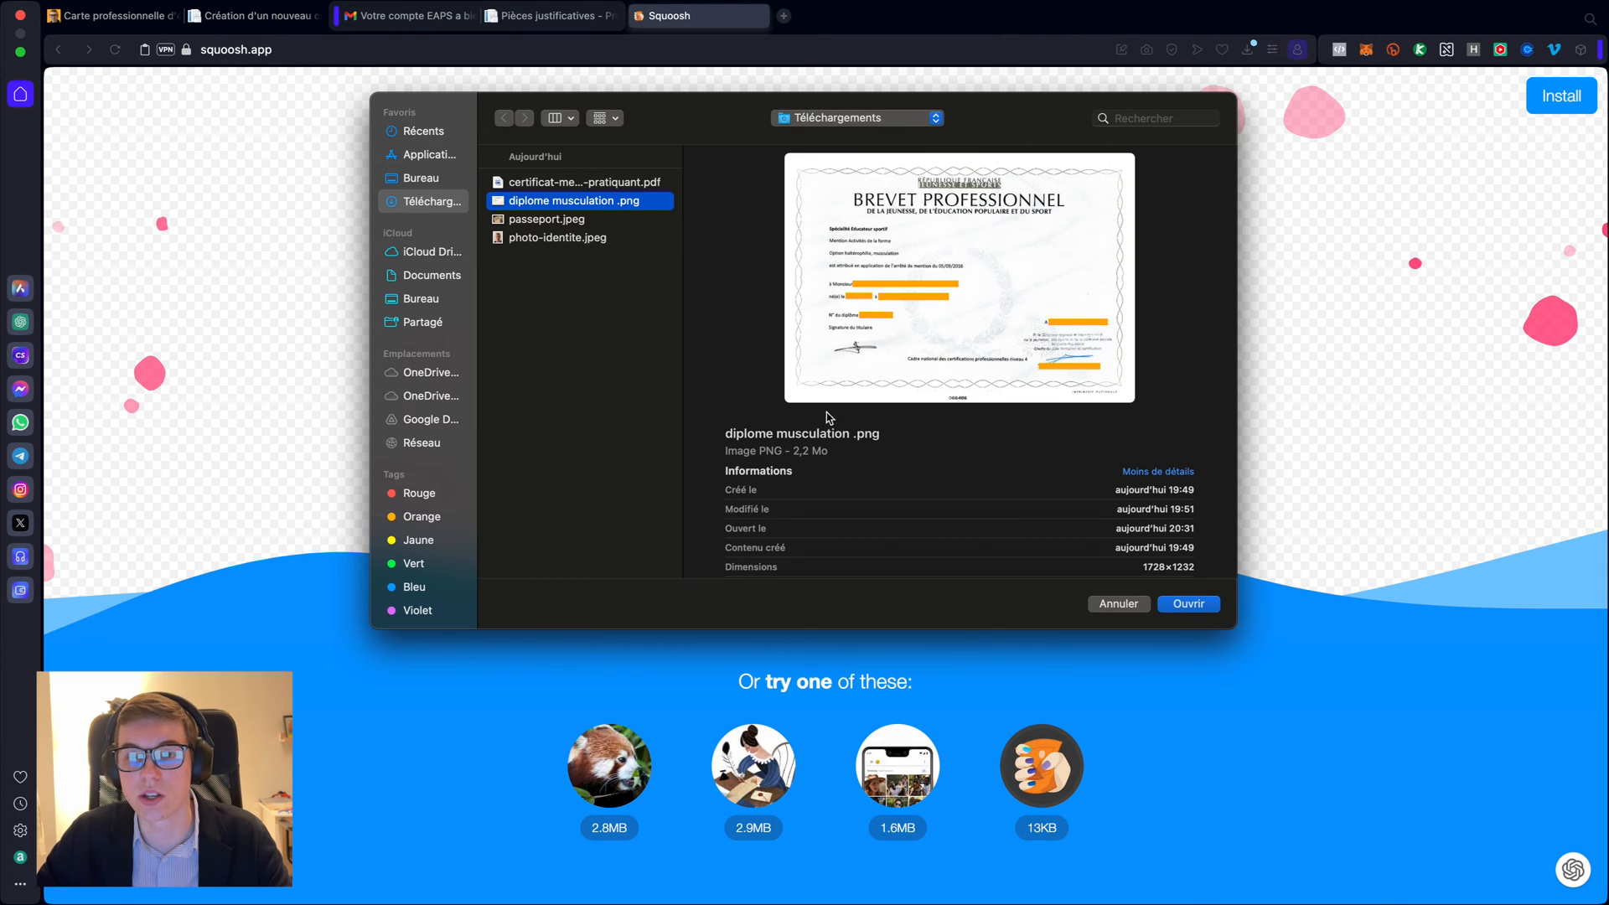
click(1177, 610)
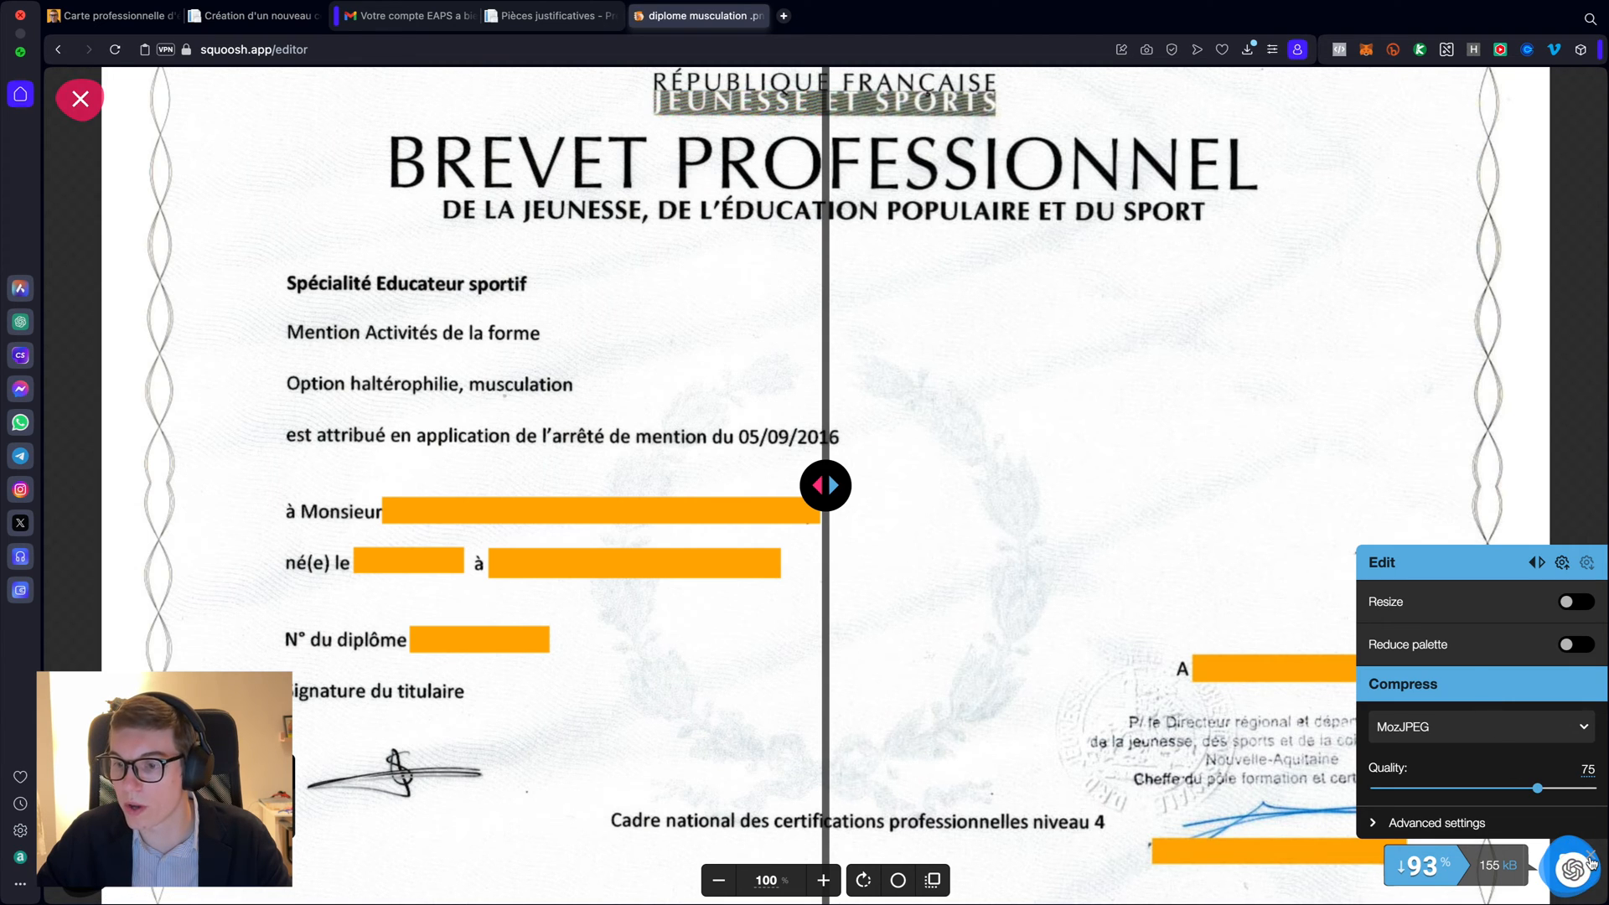
- Compare the original and MozJPEG quality 75 diploma halves with the split slider
scroll(1048, 470, down, 6)
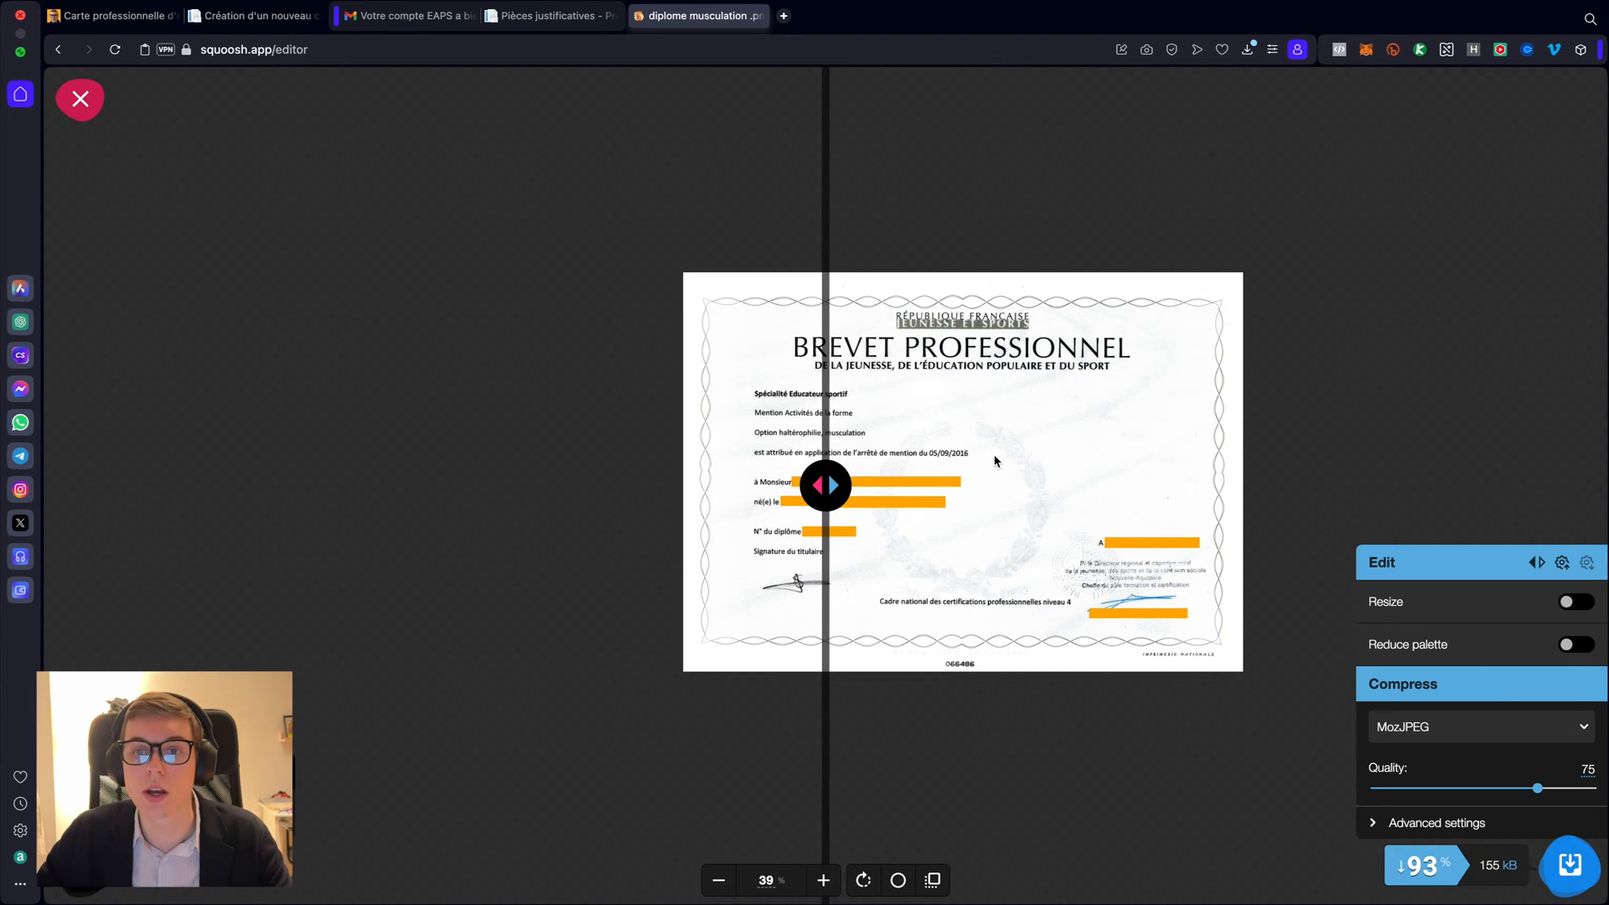
drag(995, 460, 813, 523)
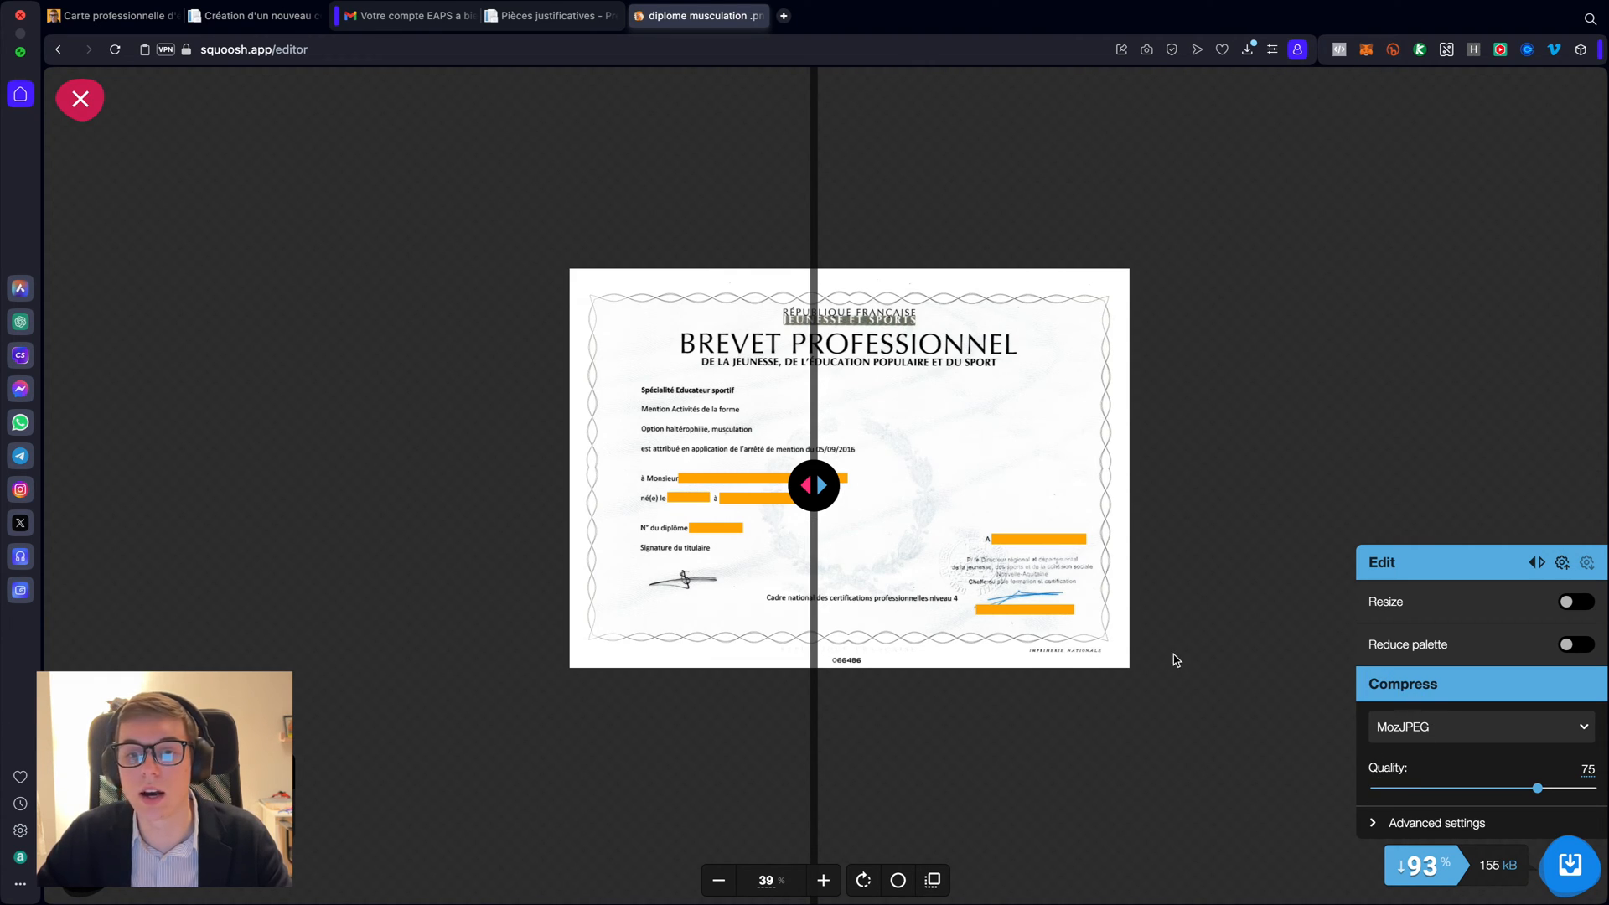
mouse_move(941, 566)
mouse_down()
mouse_move(902, 564)
mouse_move(914, 572)
mouse_up()
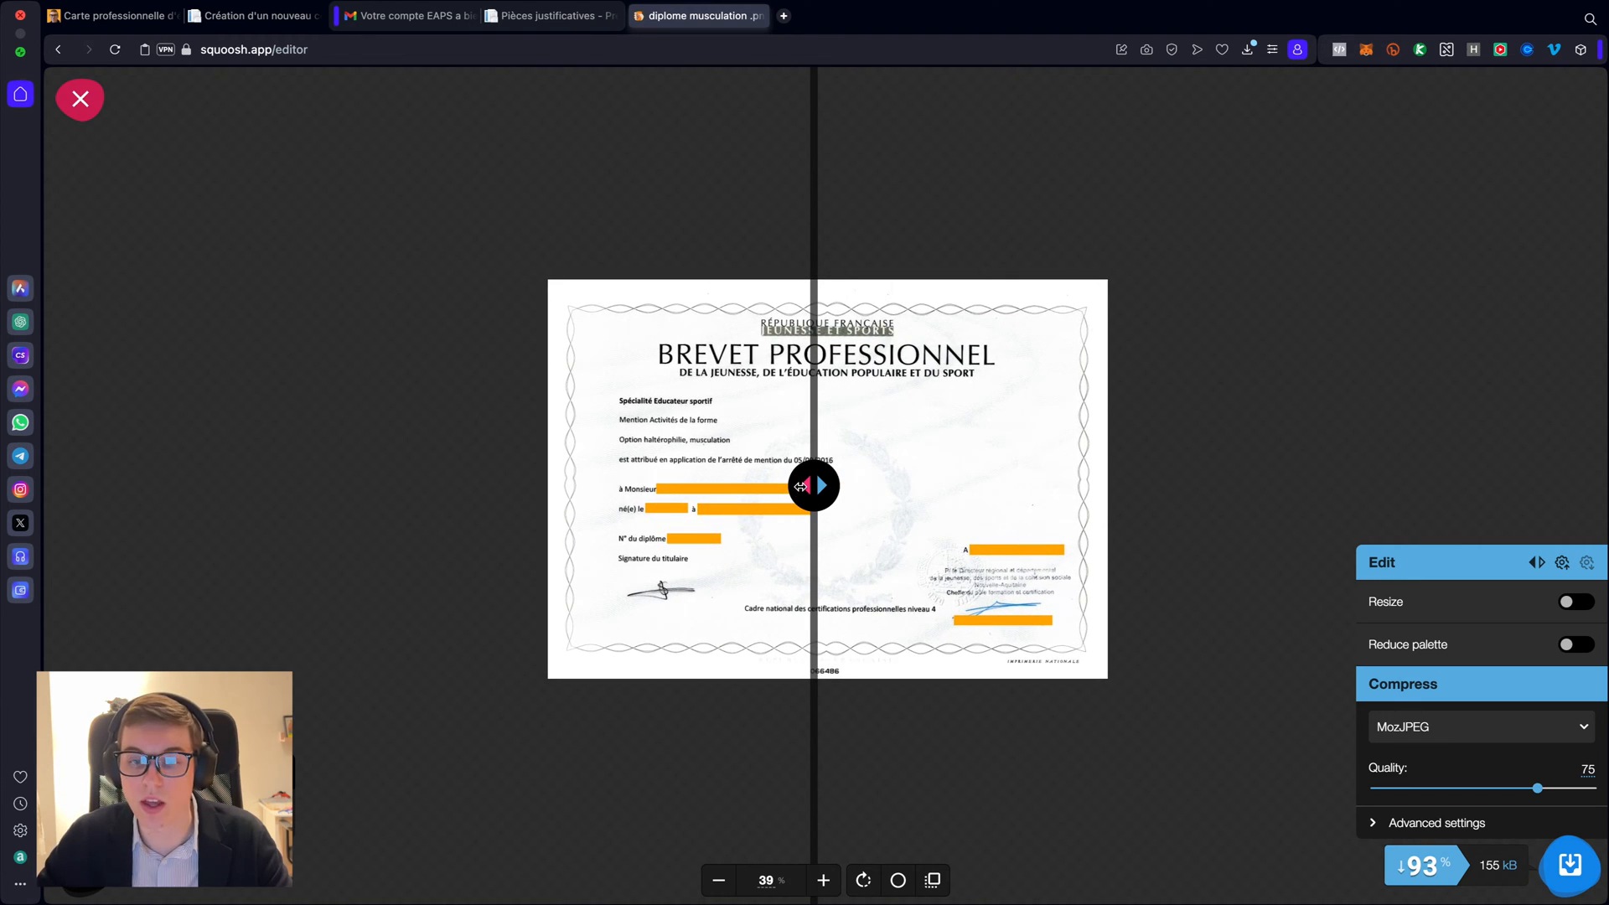
drag(800, 486, 827, 553)
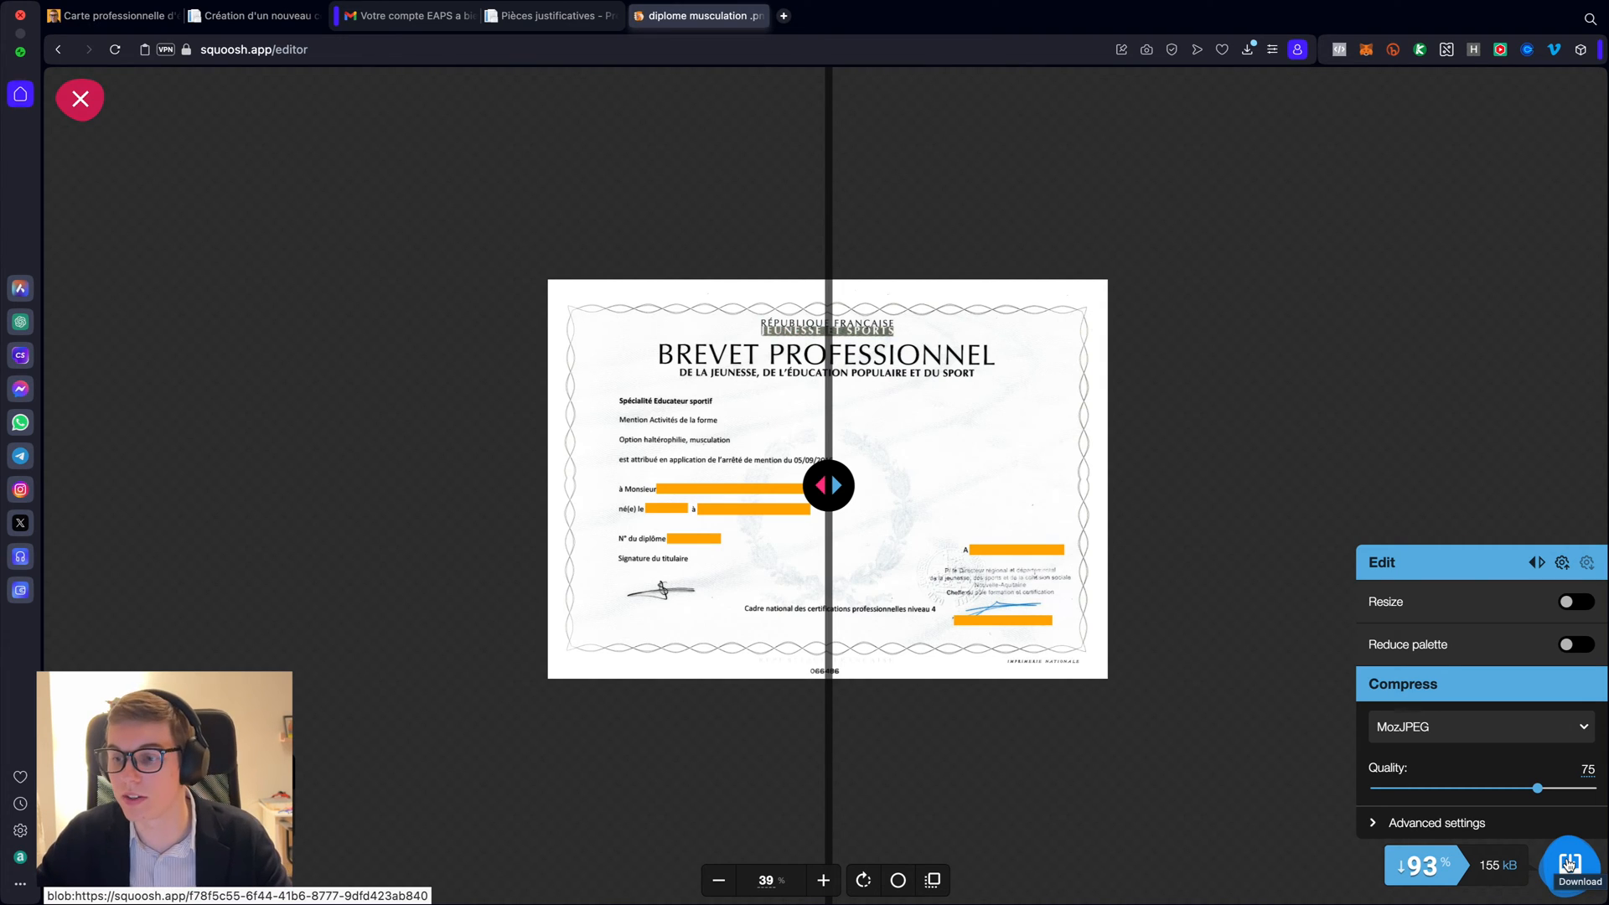
- Download the 155 kB compressed diploma as diplome musculation .jpg
click(1570, 867)
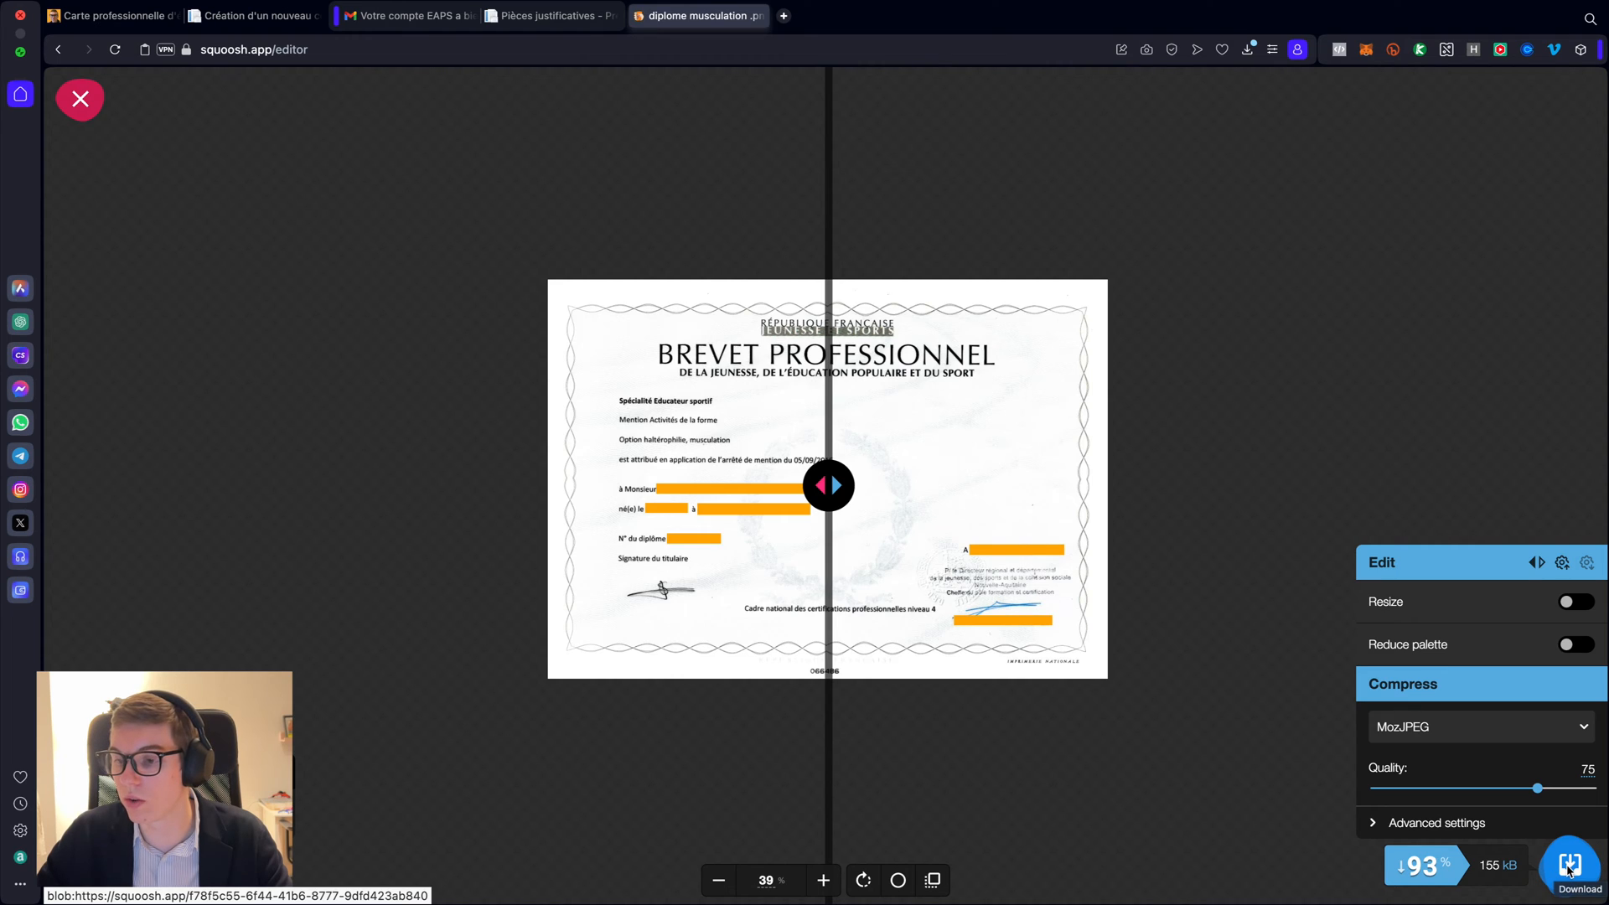
click(1572, 872)
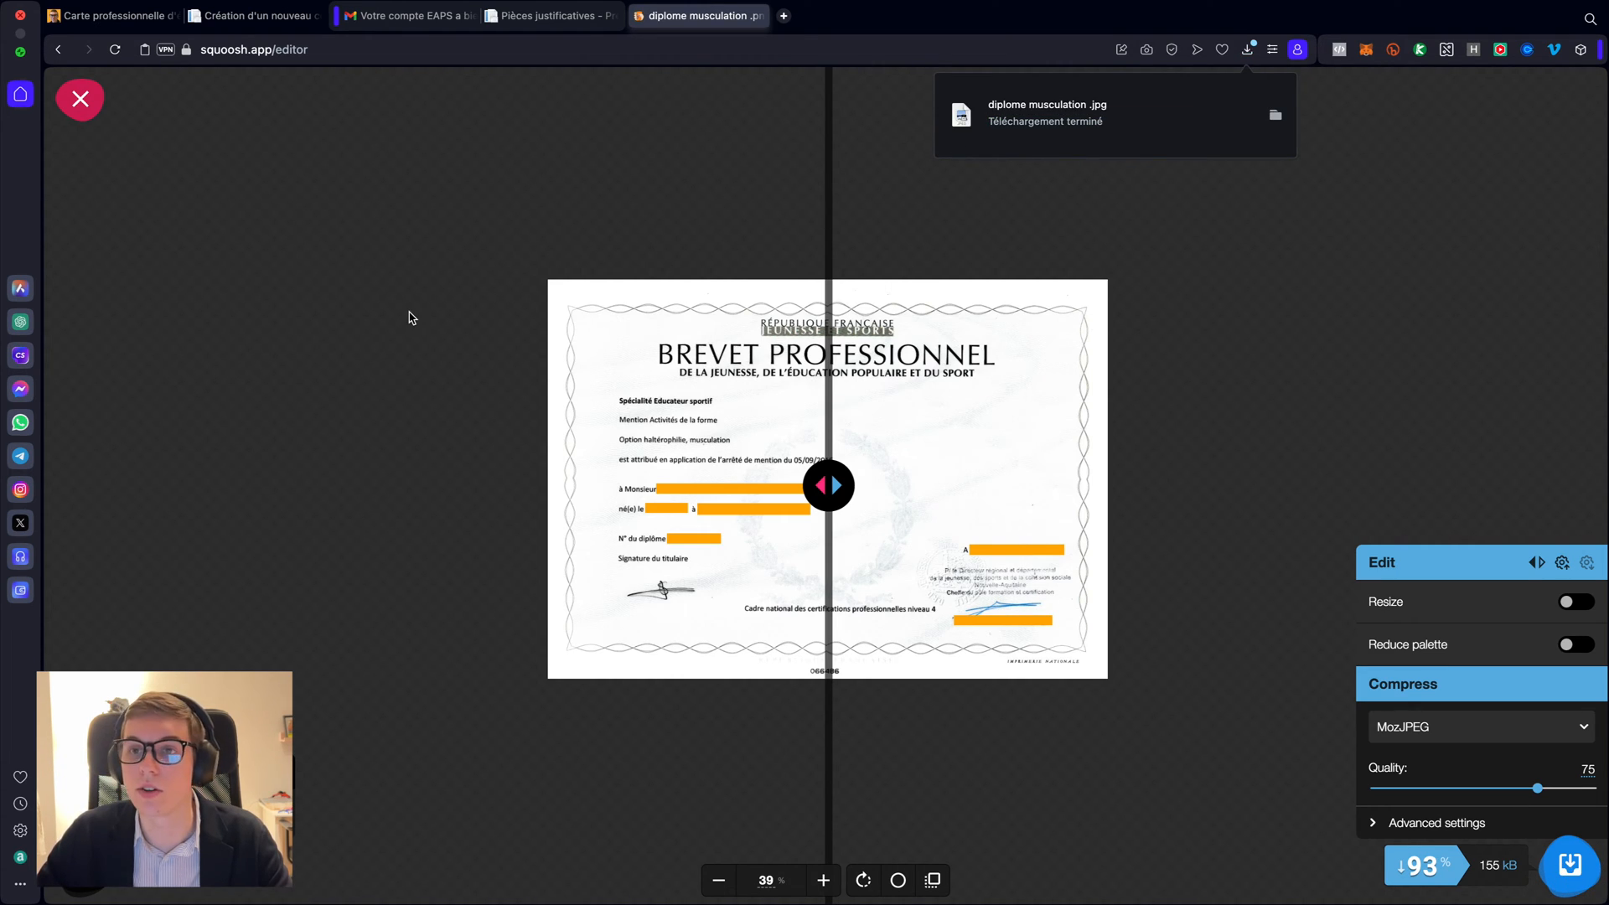
key(ctrl+Left)
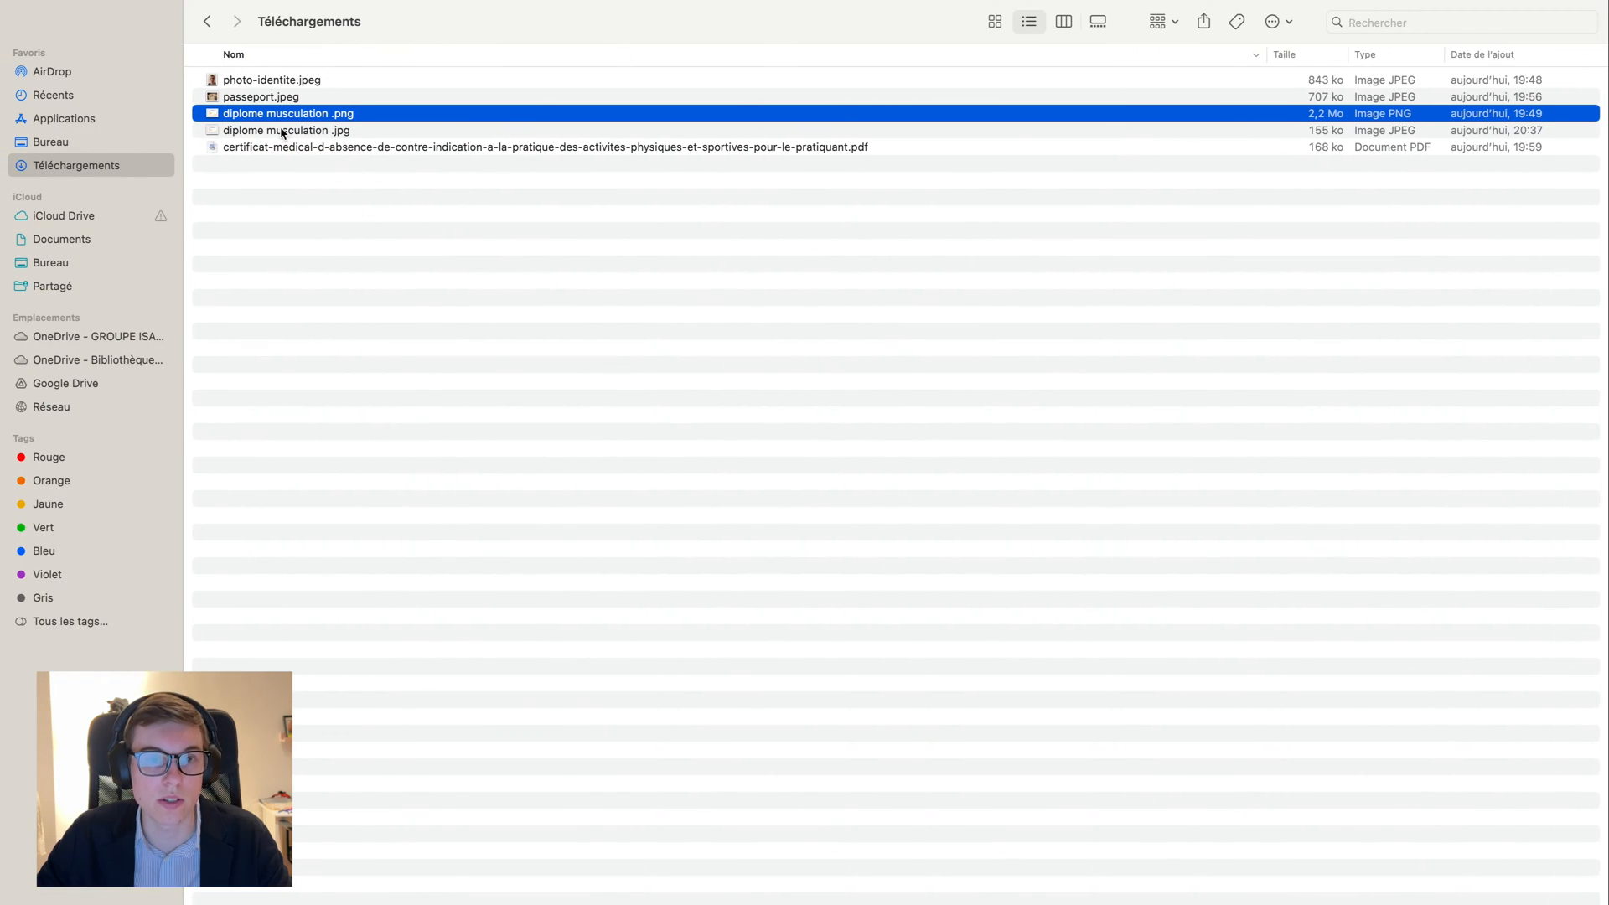
- Preview the 155 ko diplome musculation .jpg from Téléchargements, then return to the EAPS page
click(283, 132)
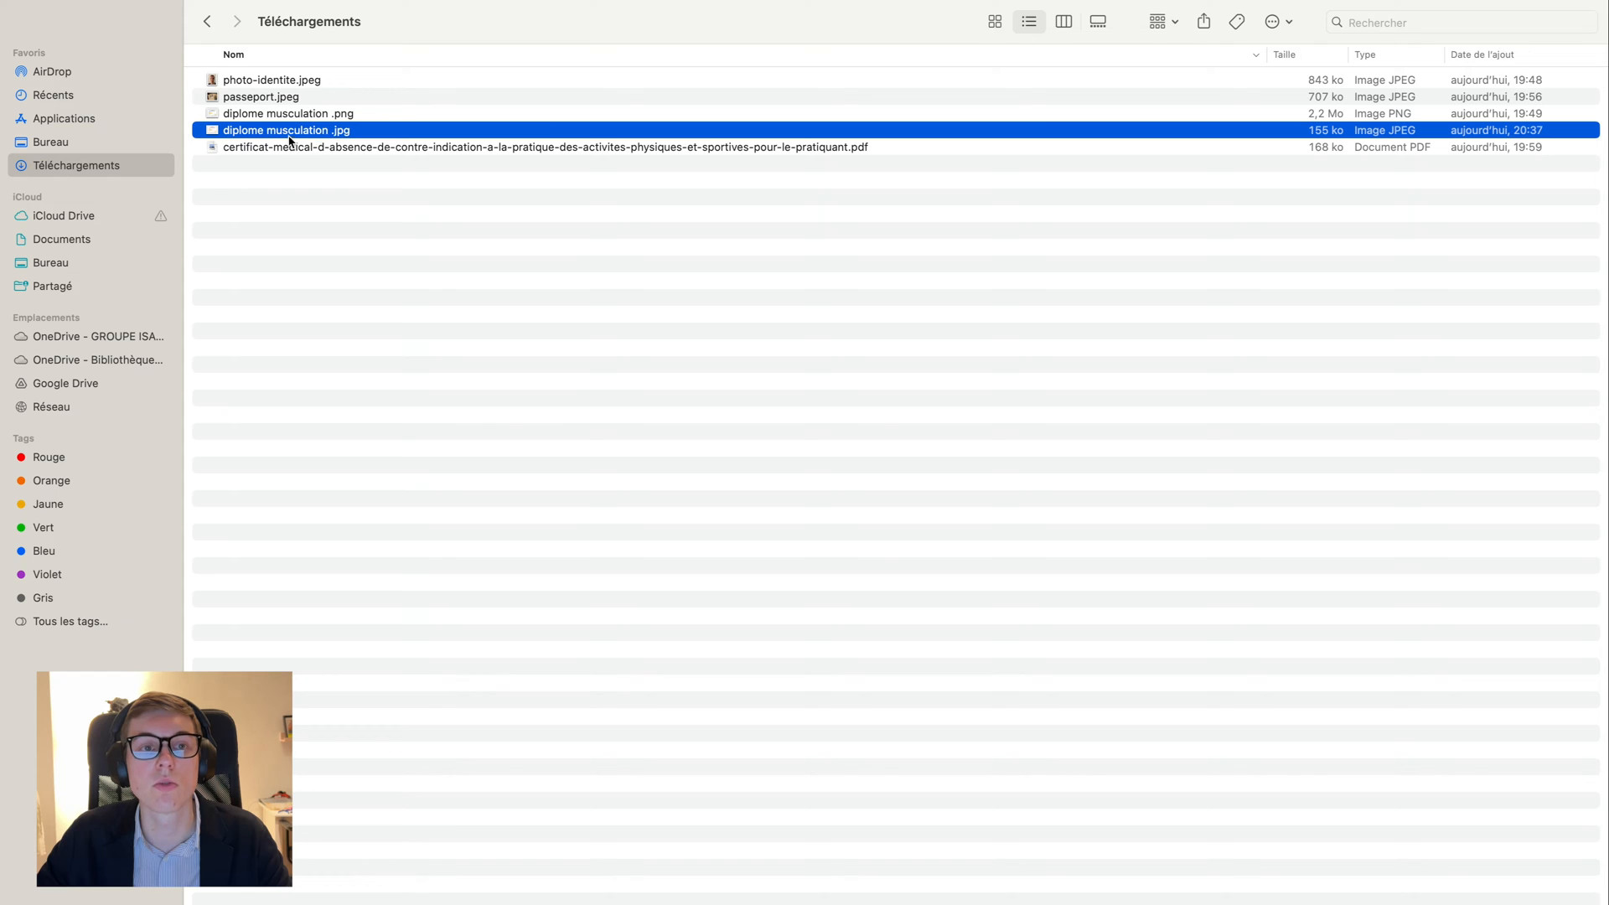
double_click(279, 133)
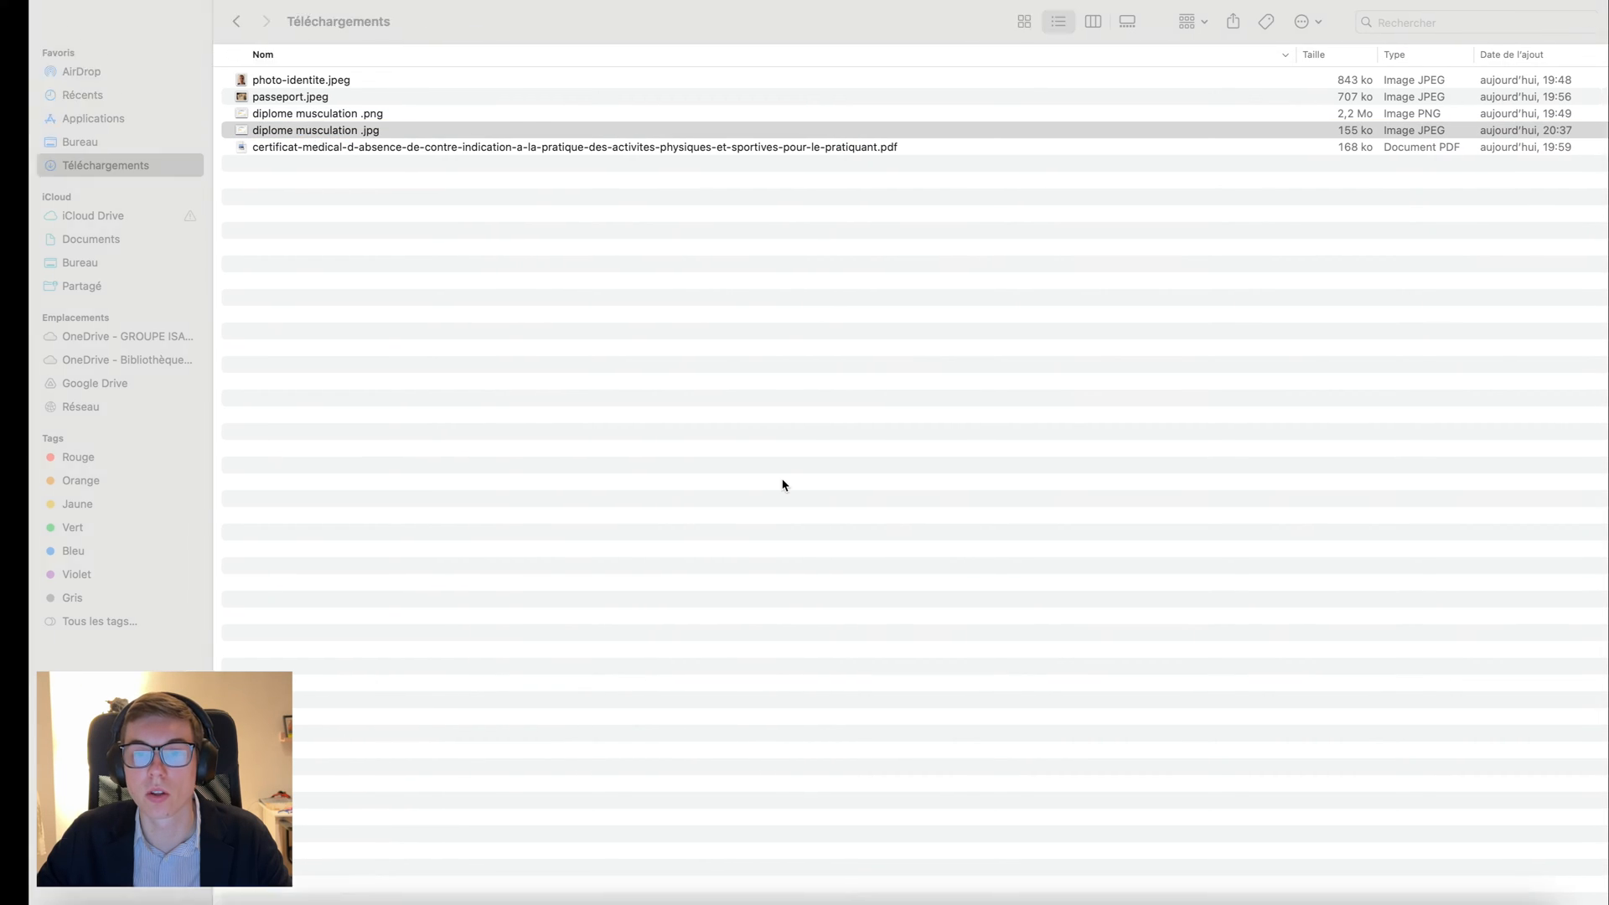
key(super+q)
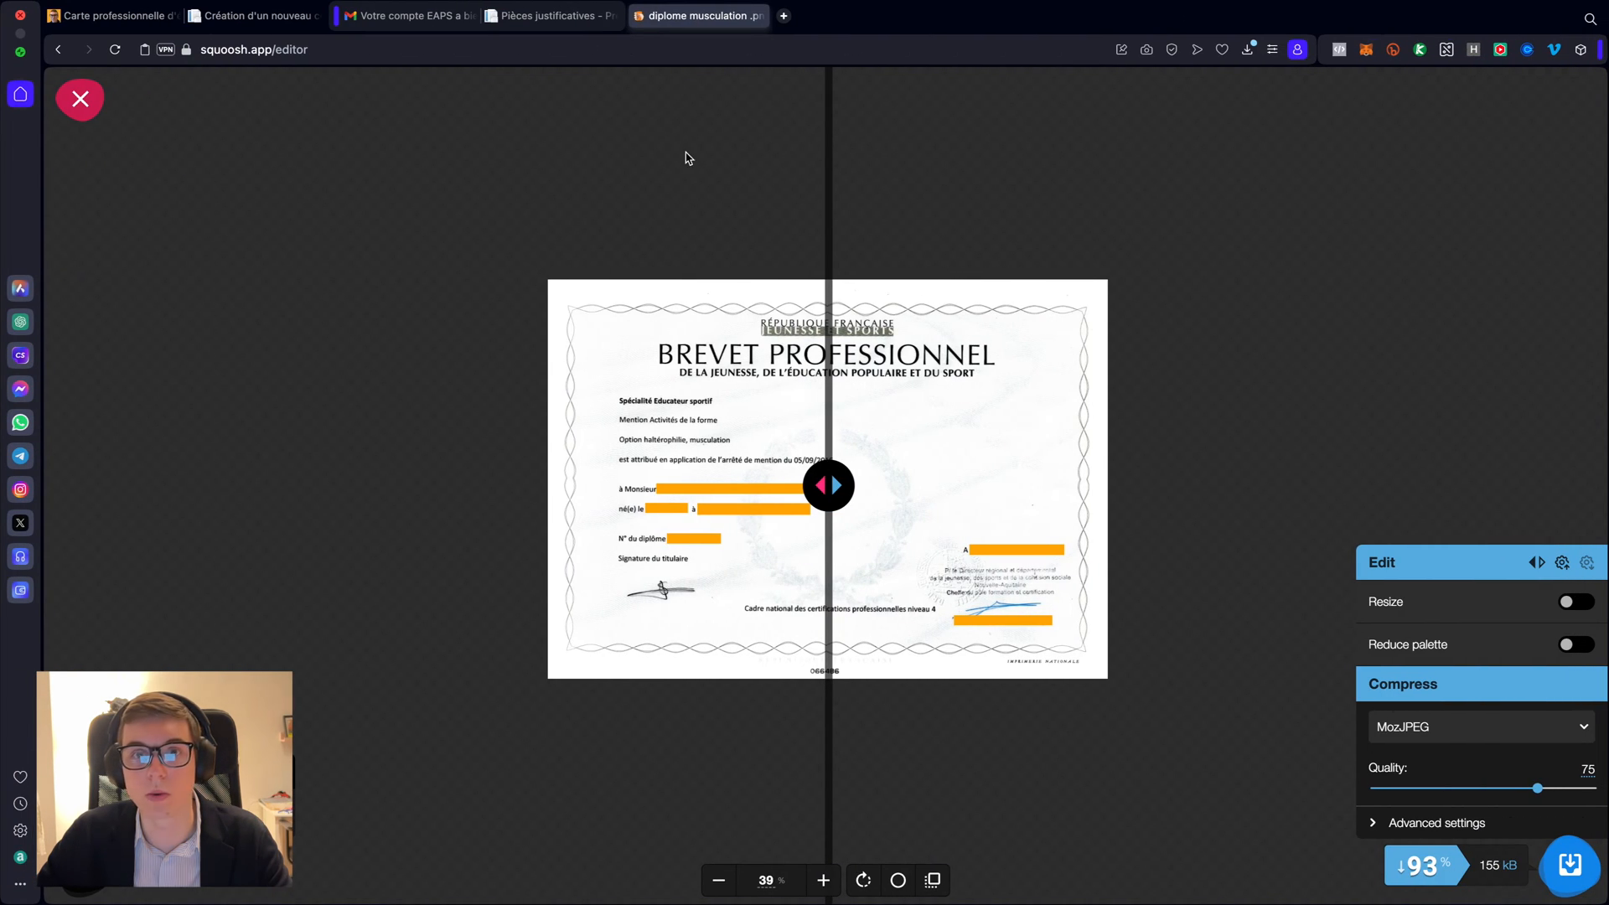
click(533, 19)
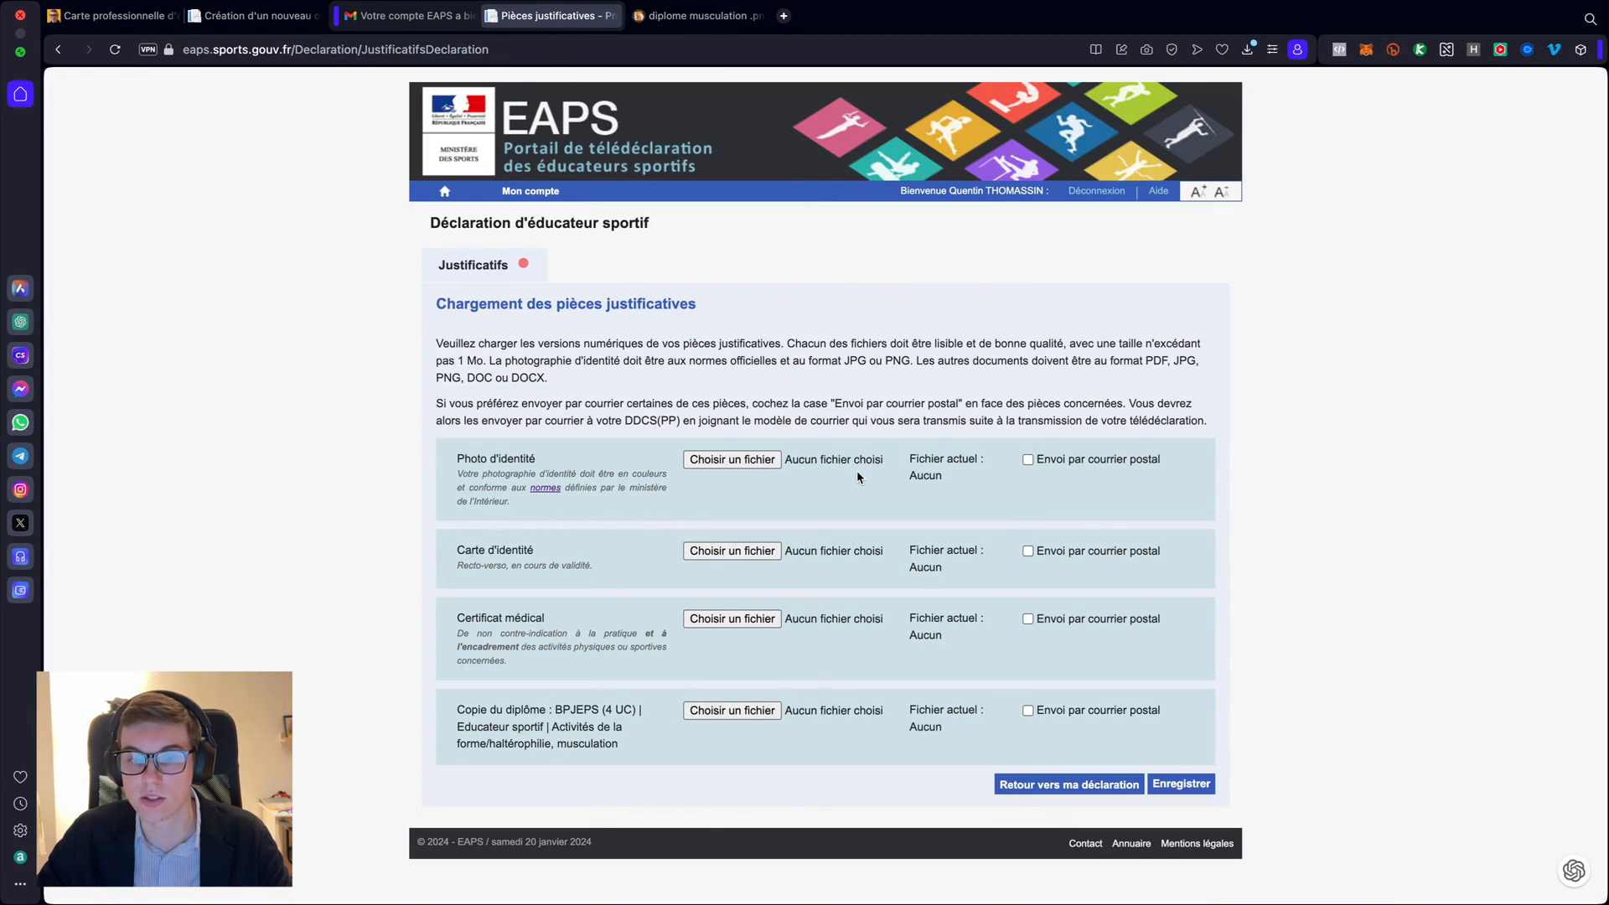
- Attach photo-identite.jpeg to the Photo field
click(717, 463)
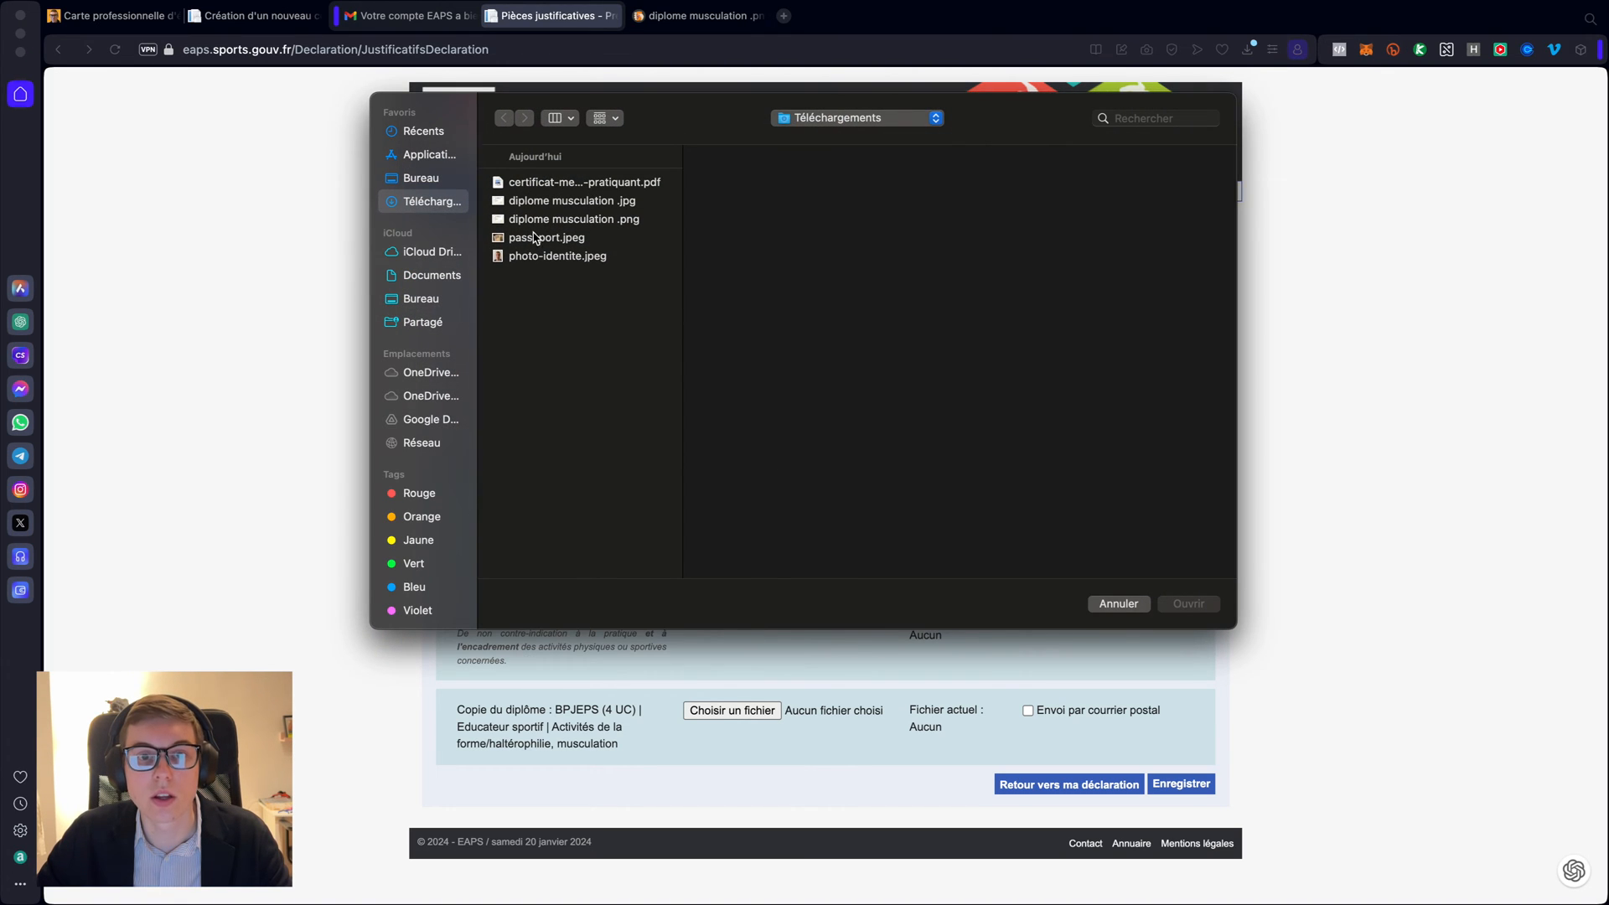
click(537, 260)
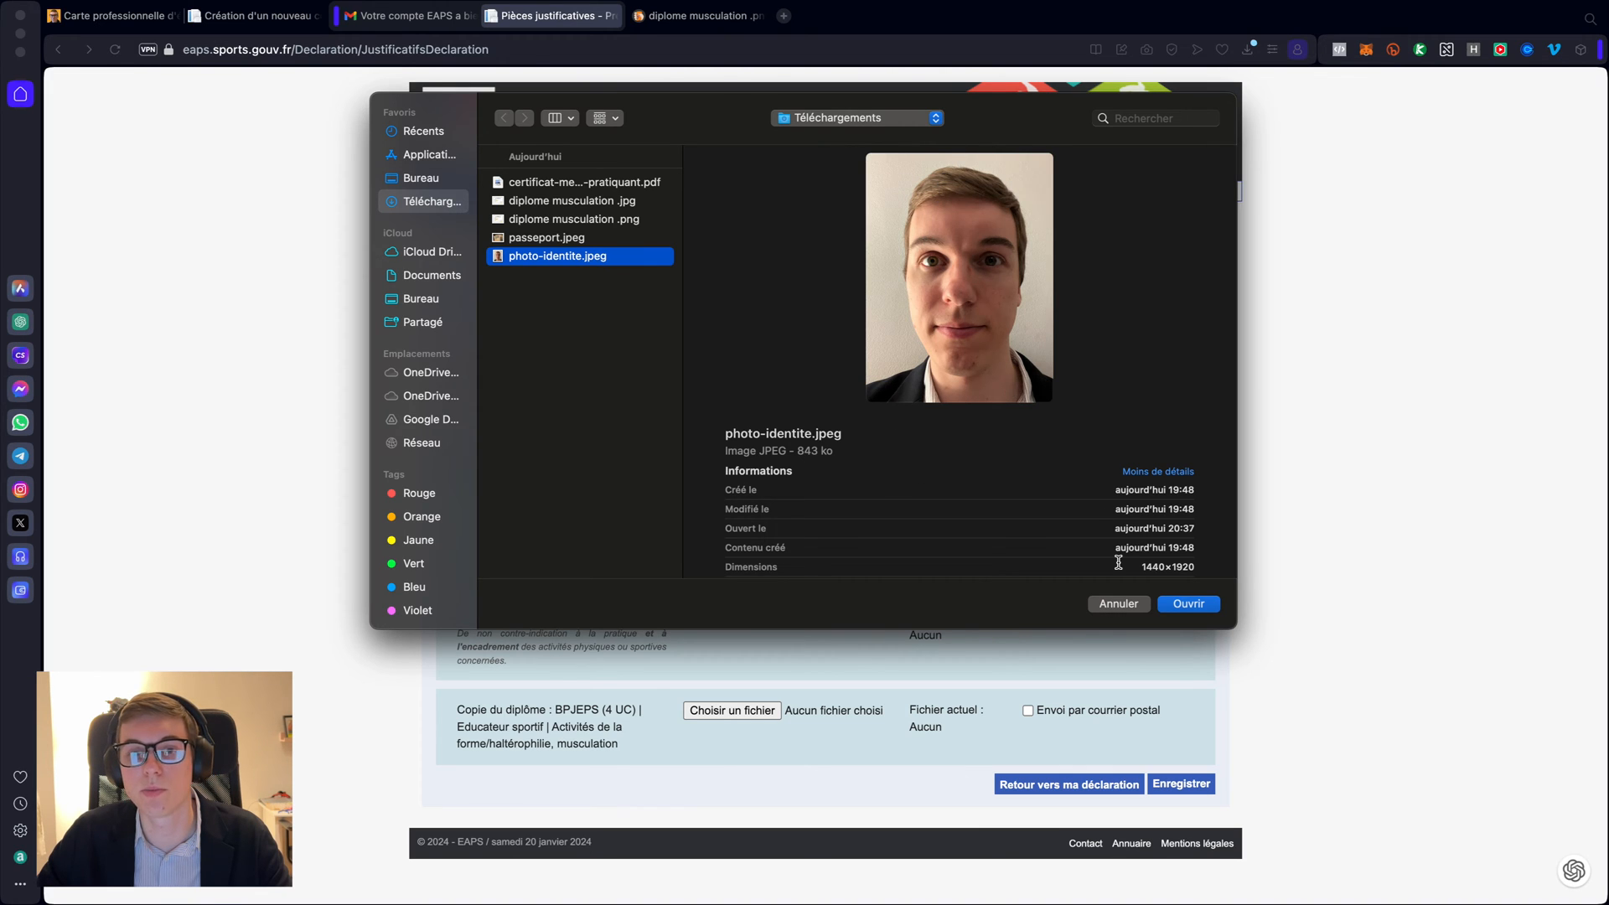
click(1184, 607)
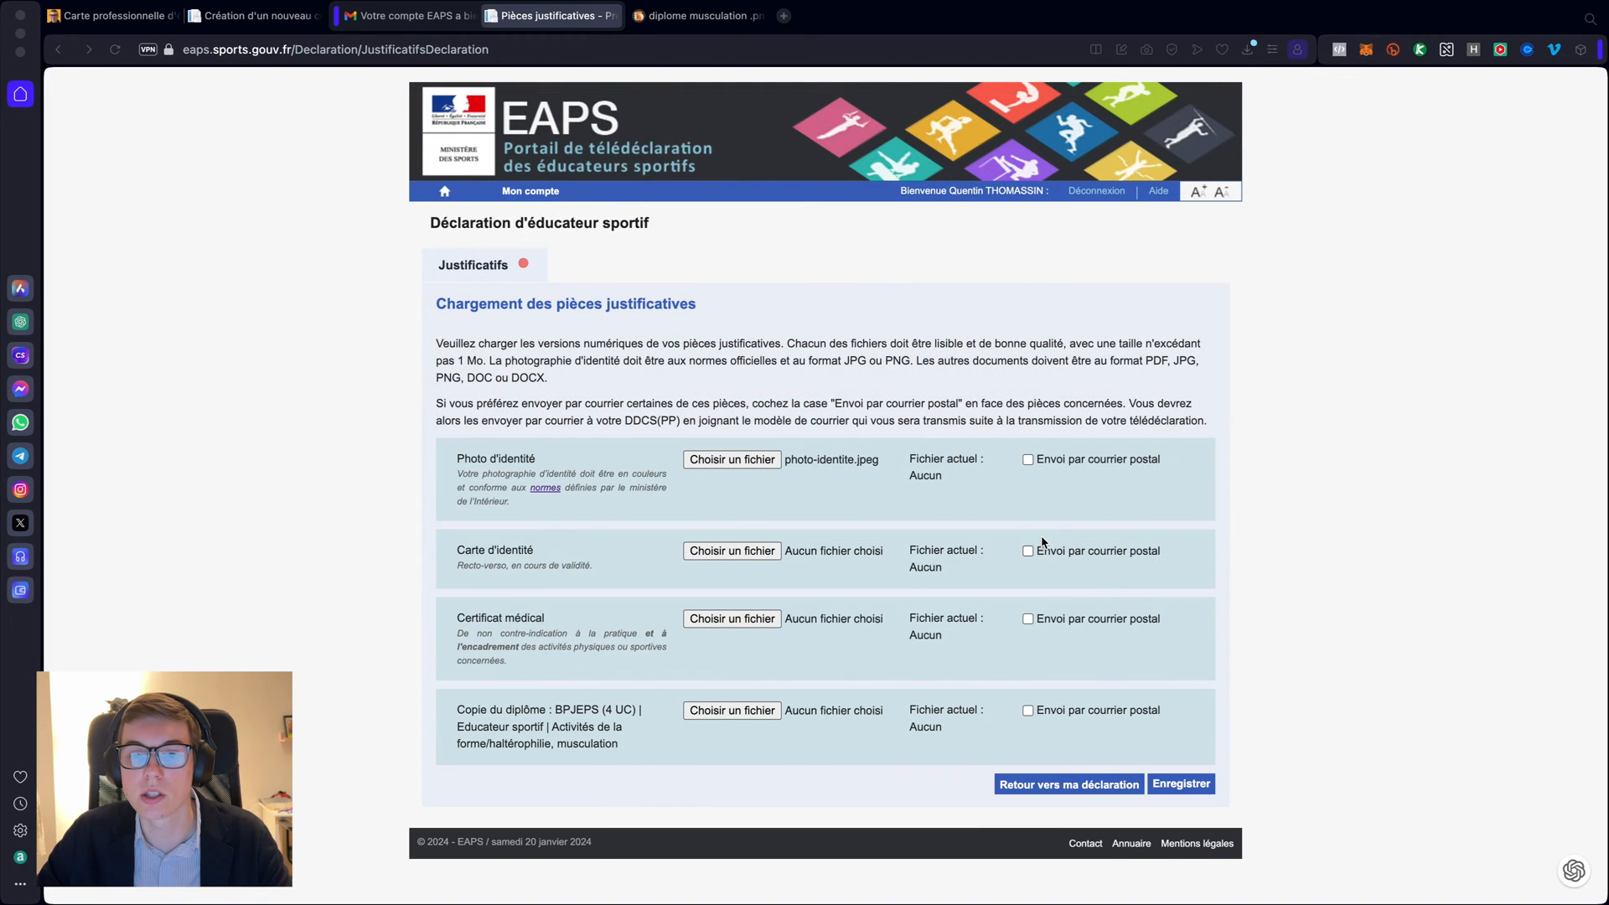
- Attach passeport.jpeg to the Carte d'identité field
click(722, 553)
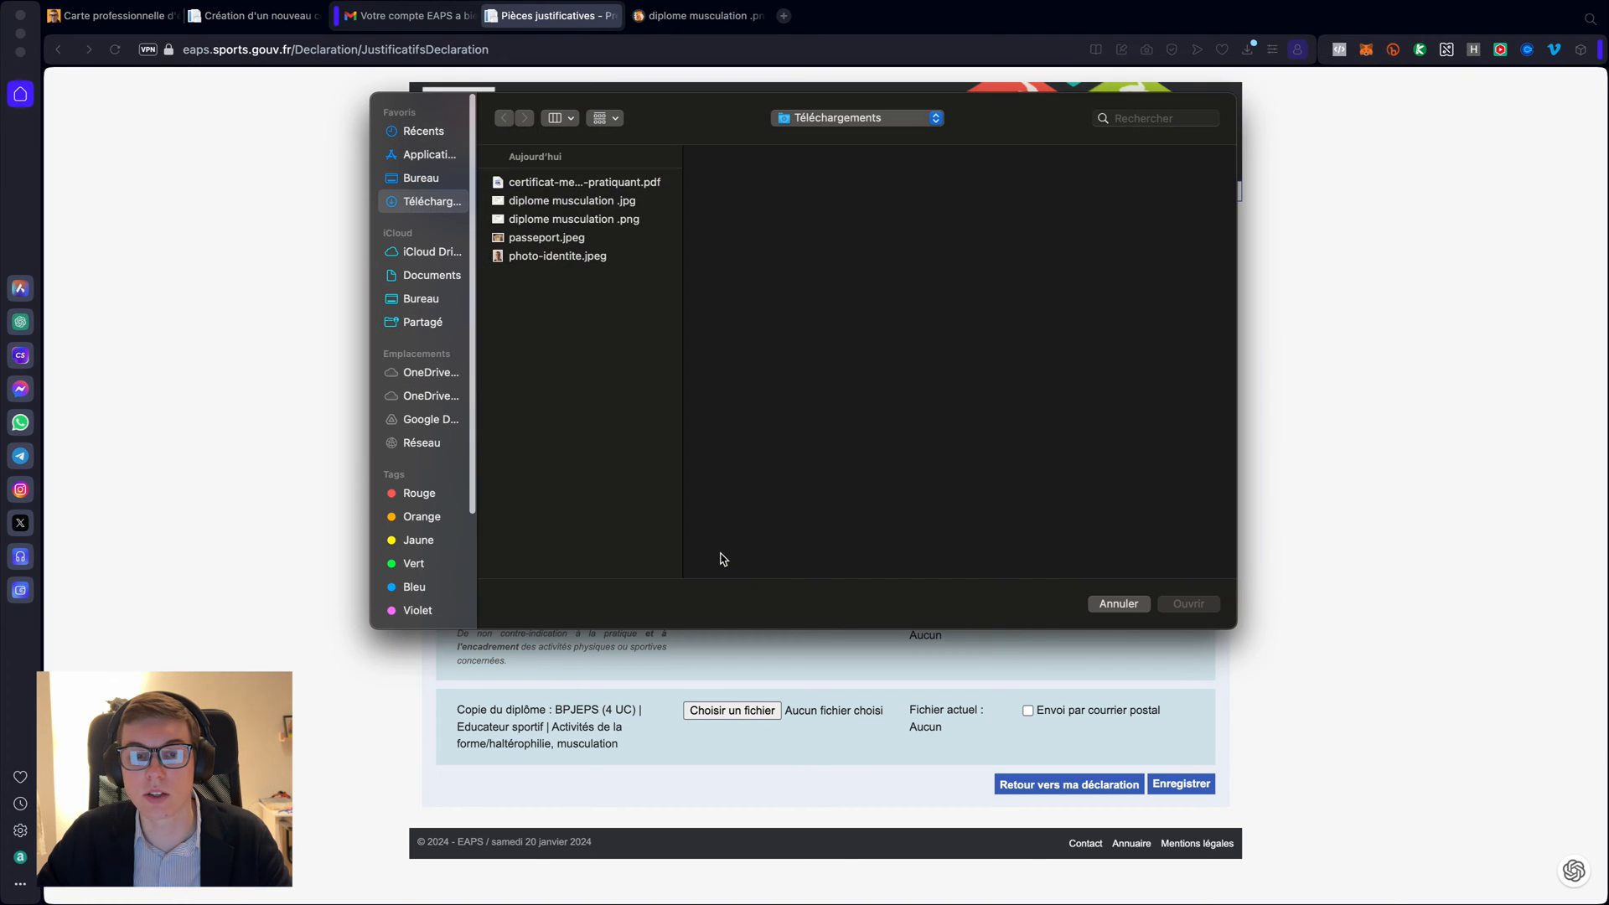
drag(706, 105, 695, 205)
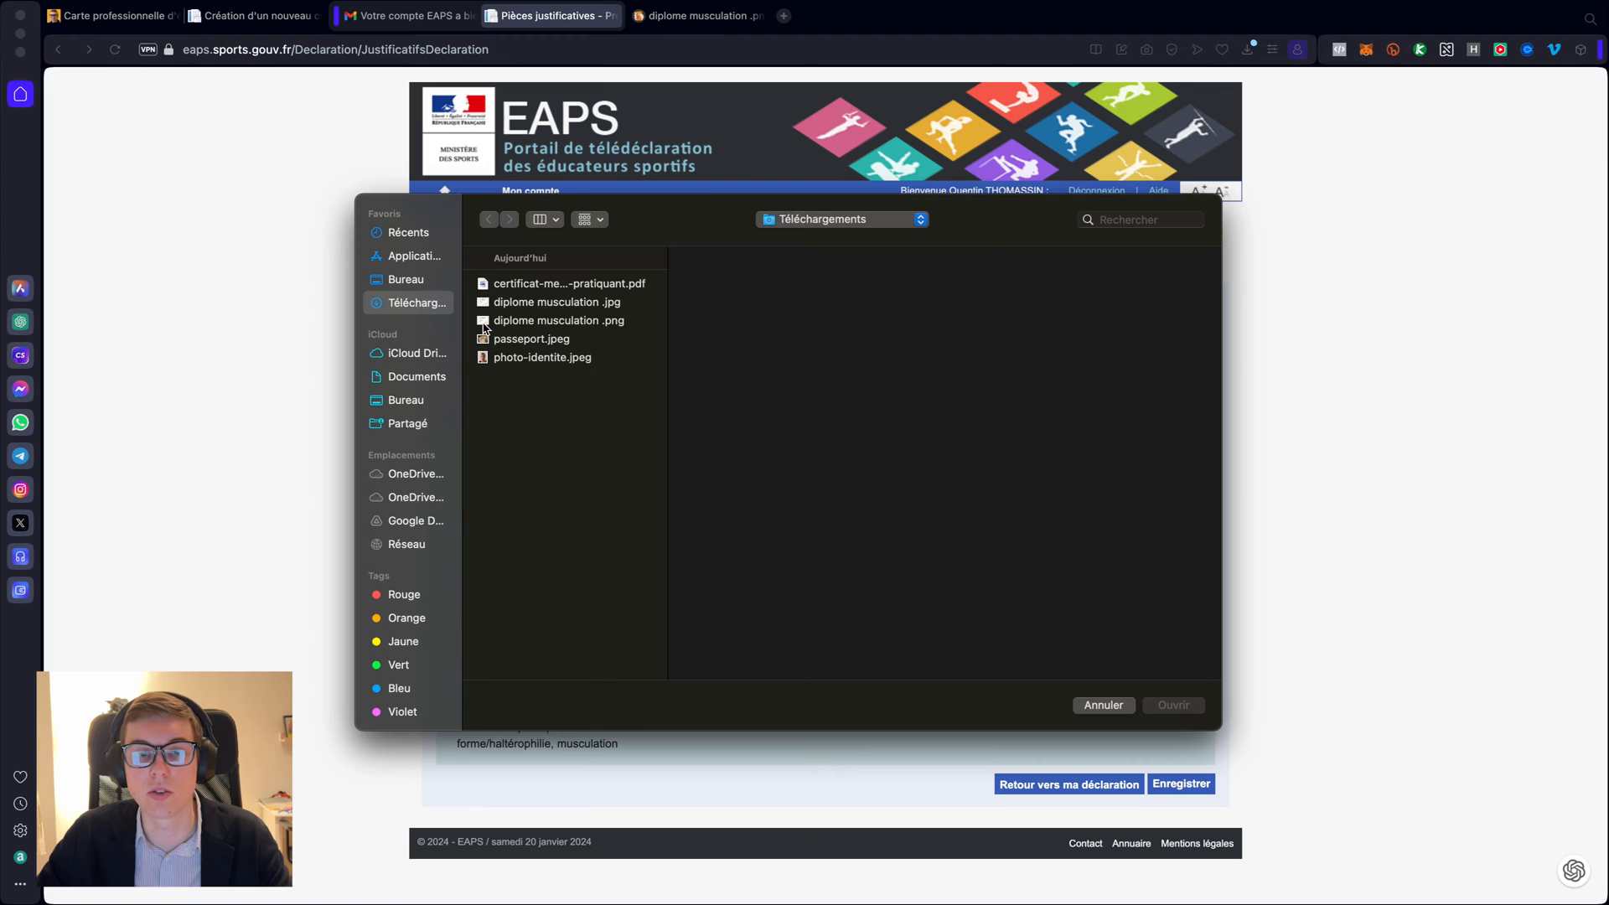
click(534, 344)
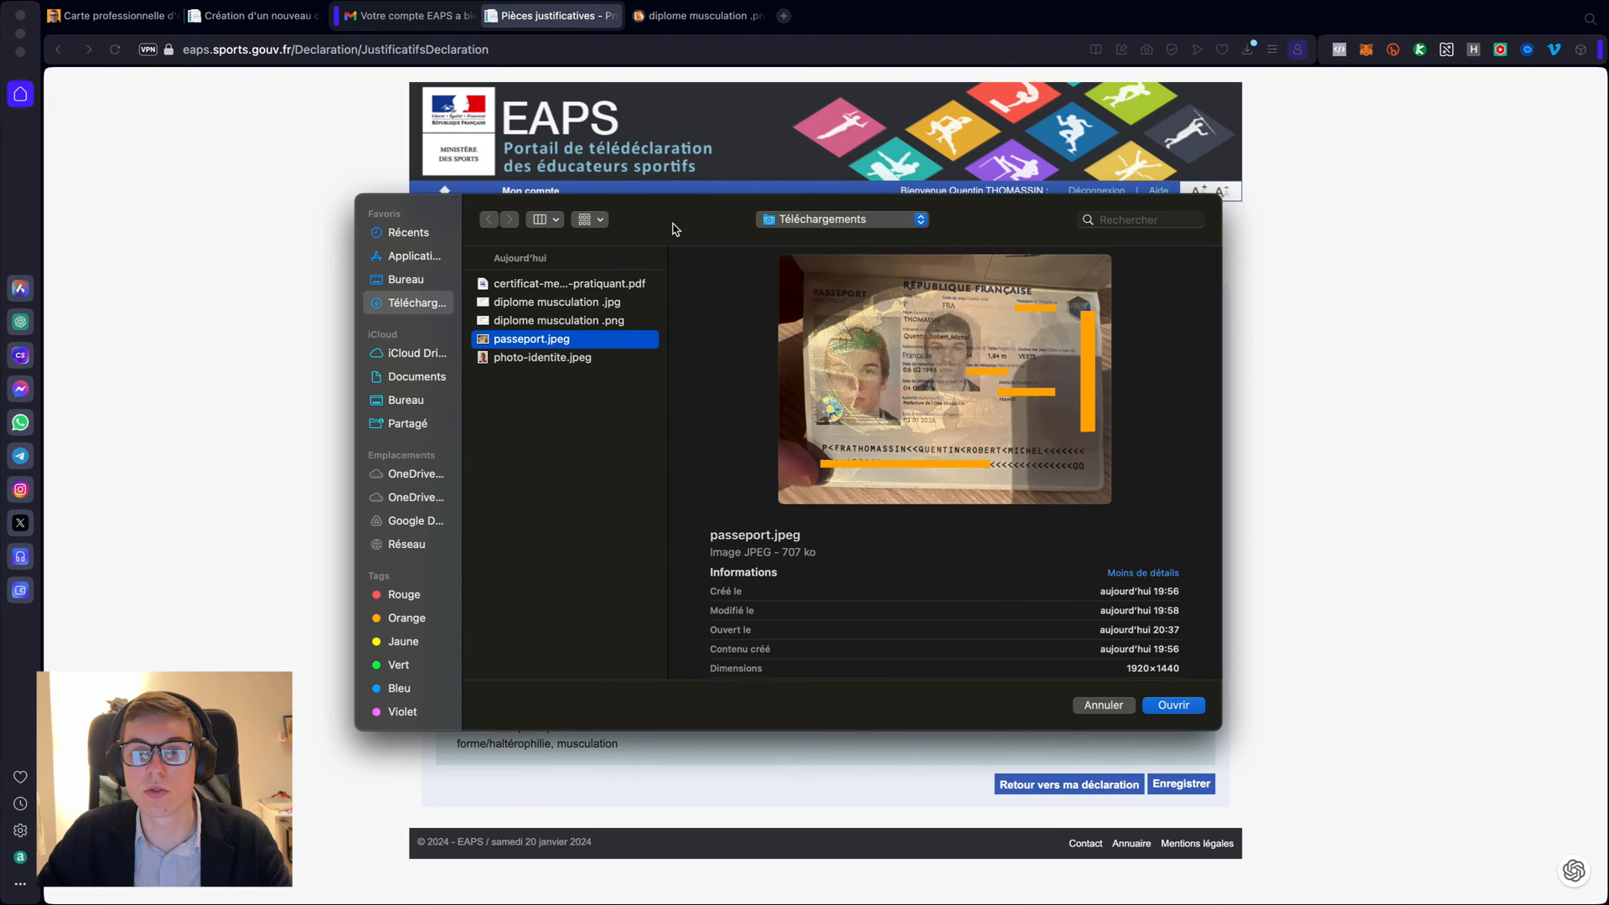
drag(664, 212, 688, 252)
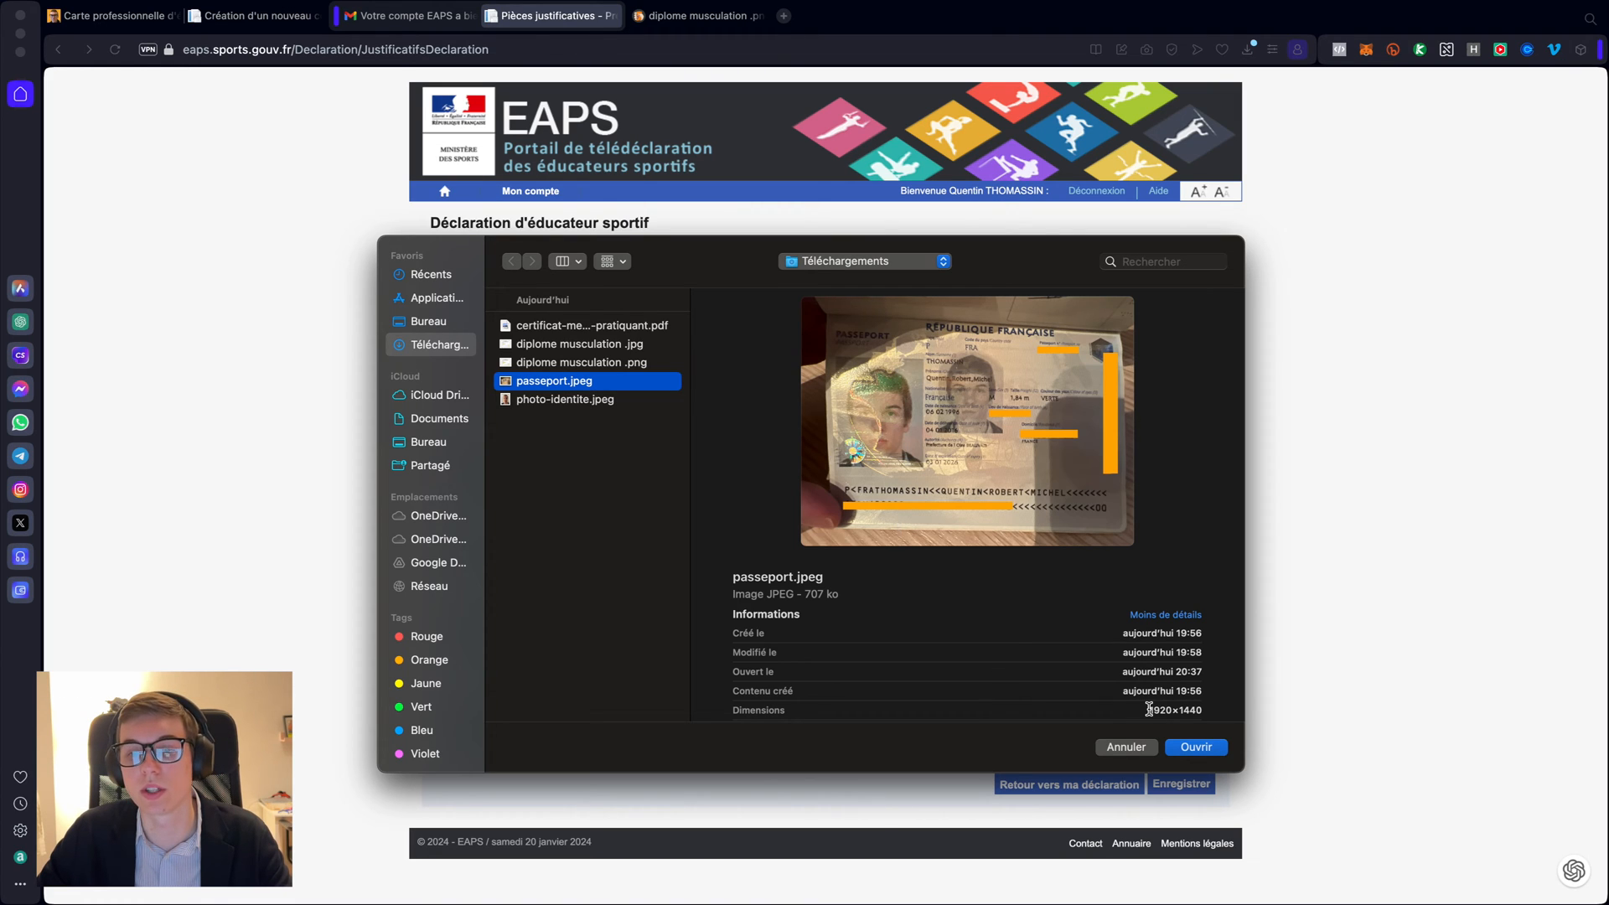
click(1195, 746)
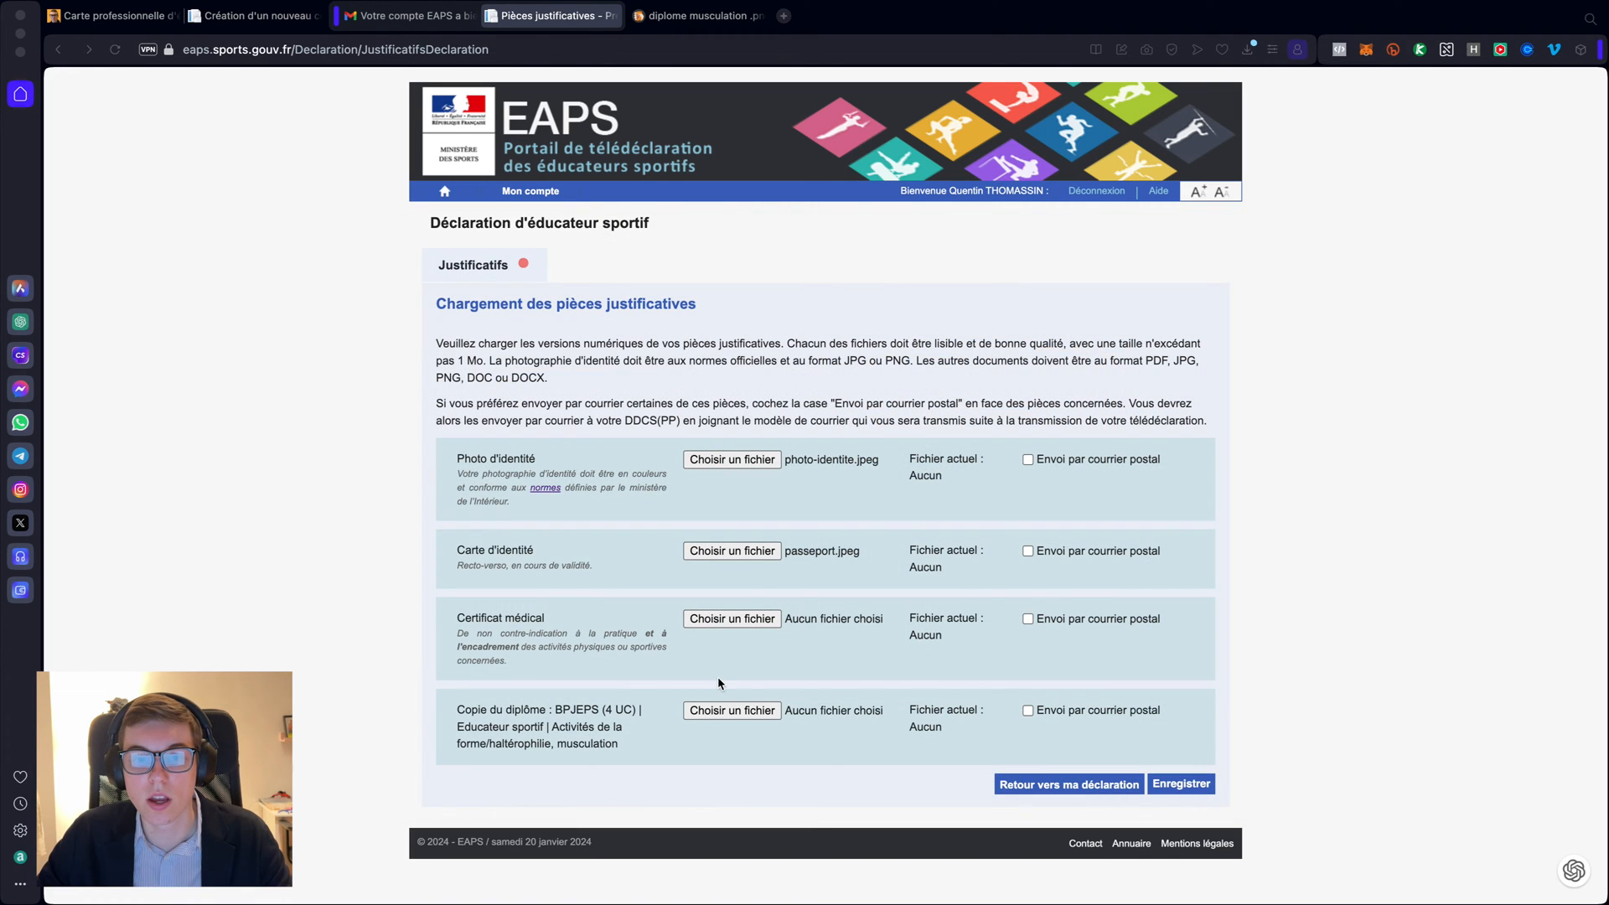
- Attach the medical certificate PDF to the Certificat médical field
click(730, 622)
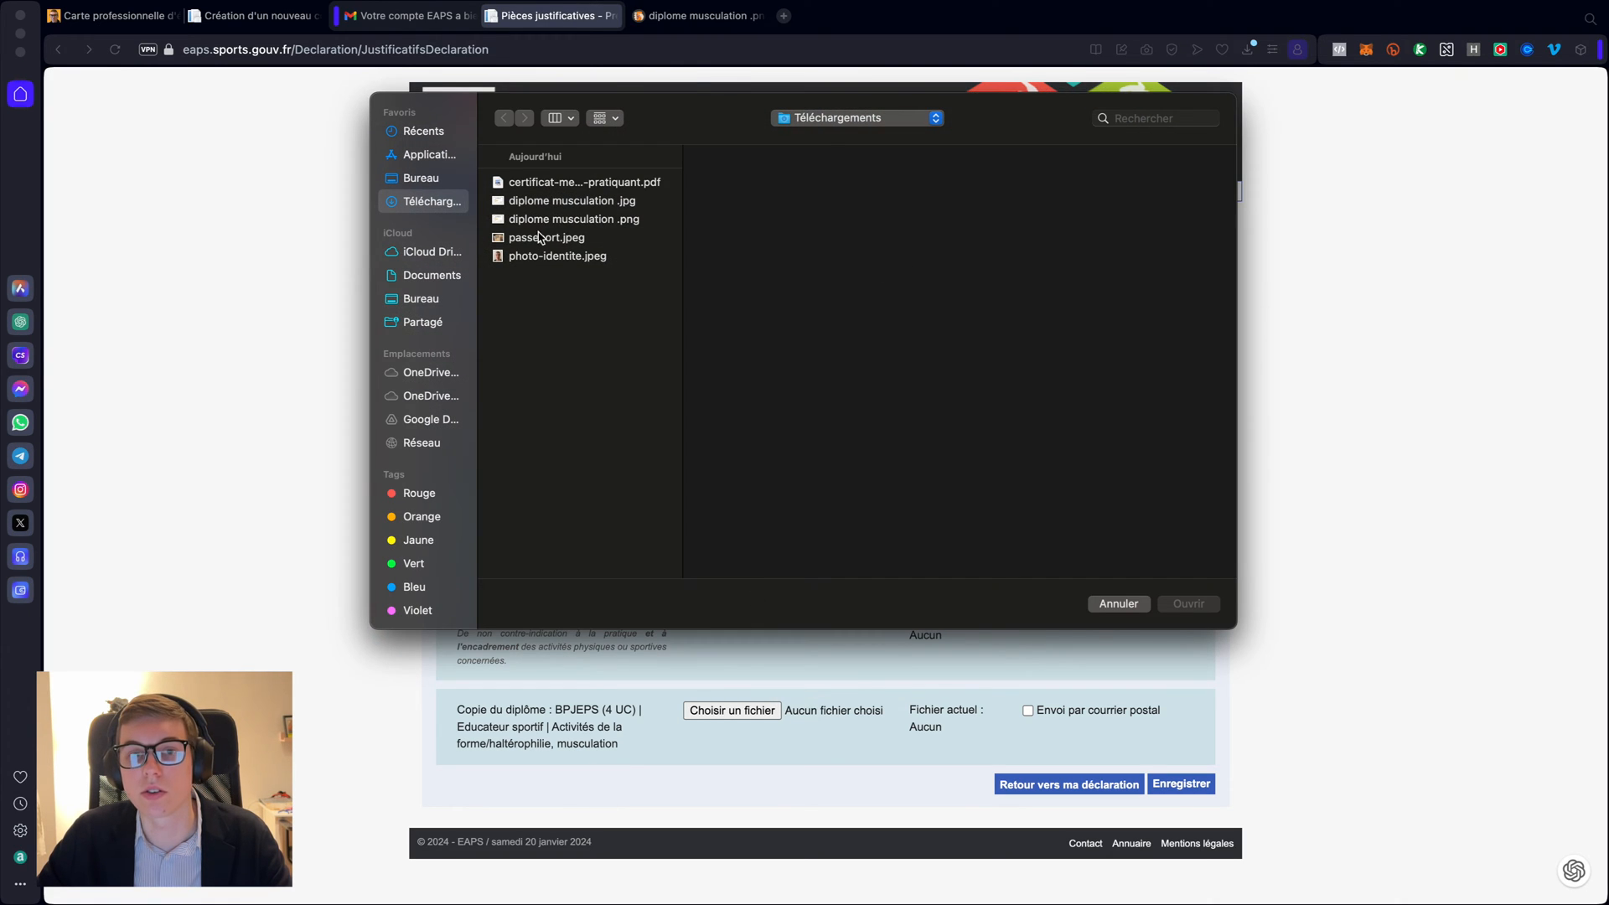
click(543, 182)
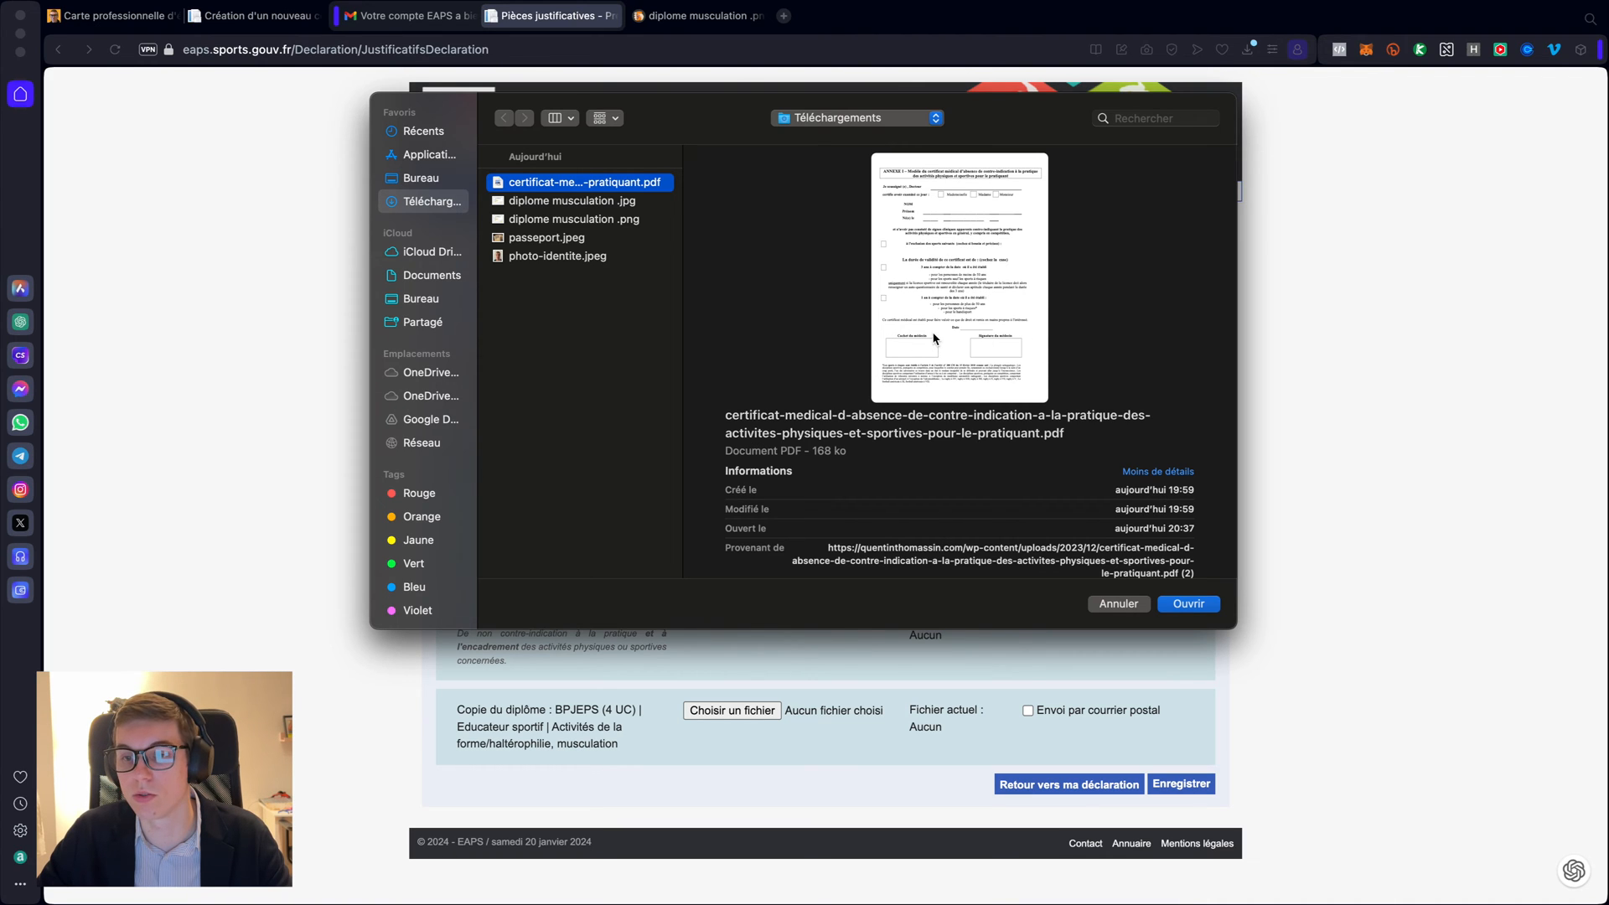
click(1189, 605)
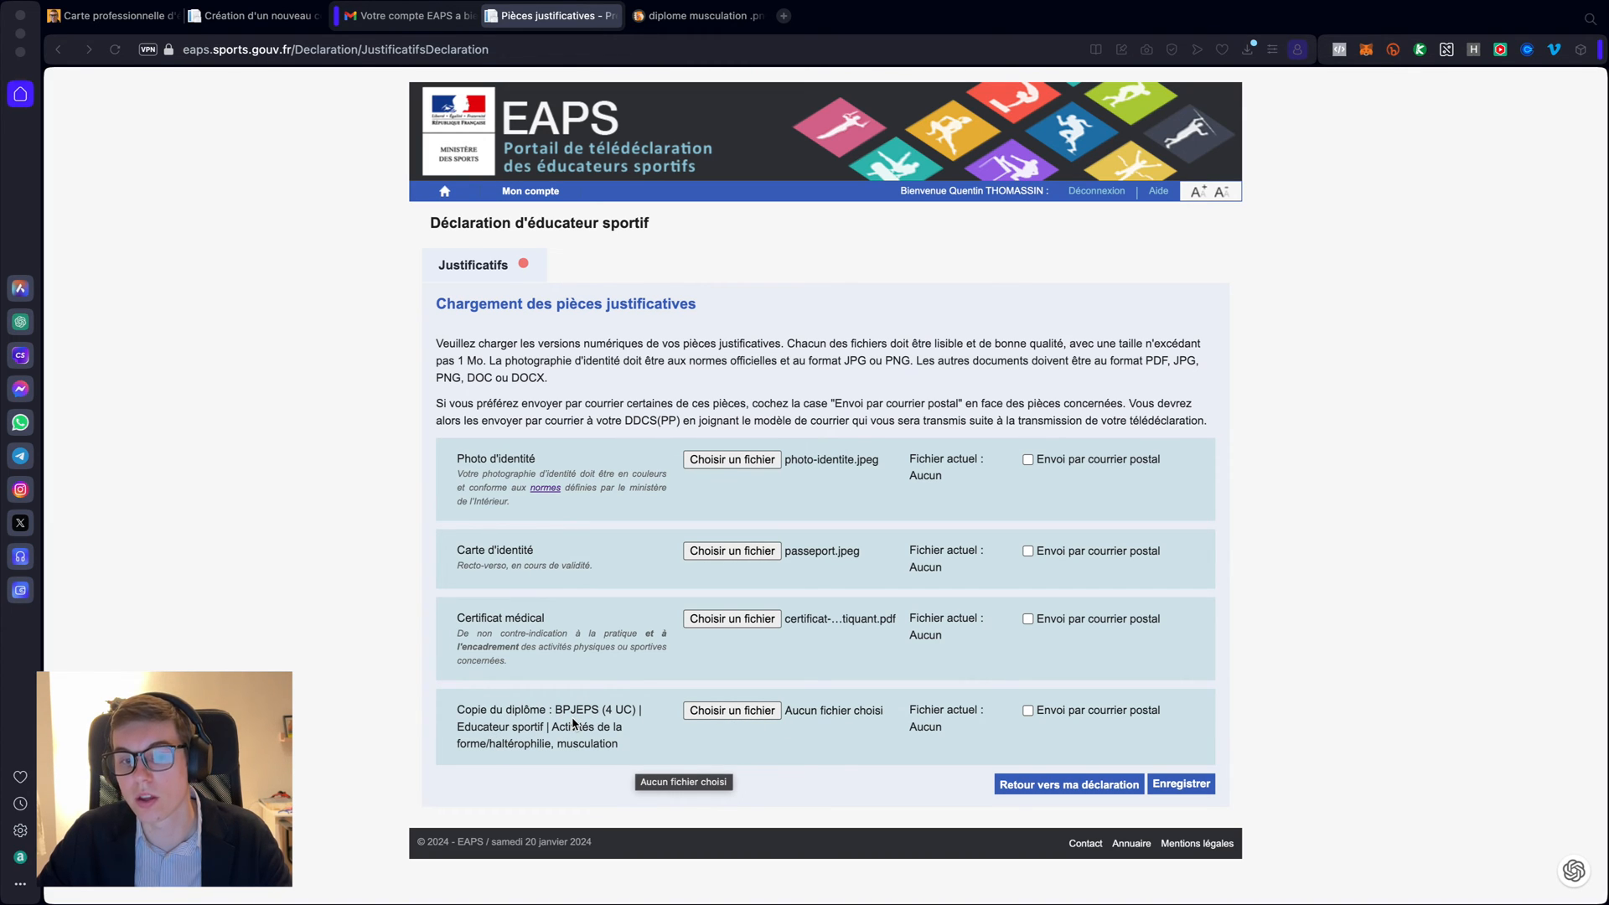
click(735, 710)
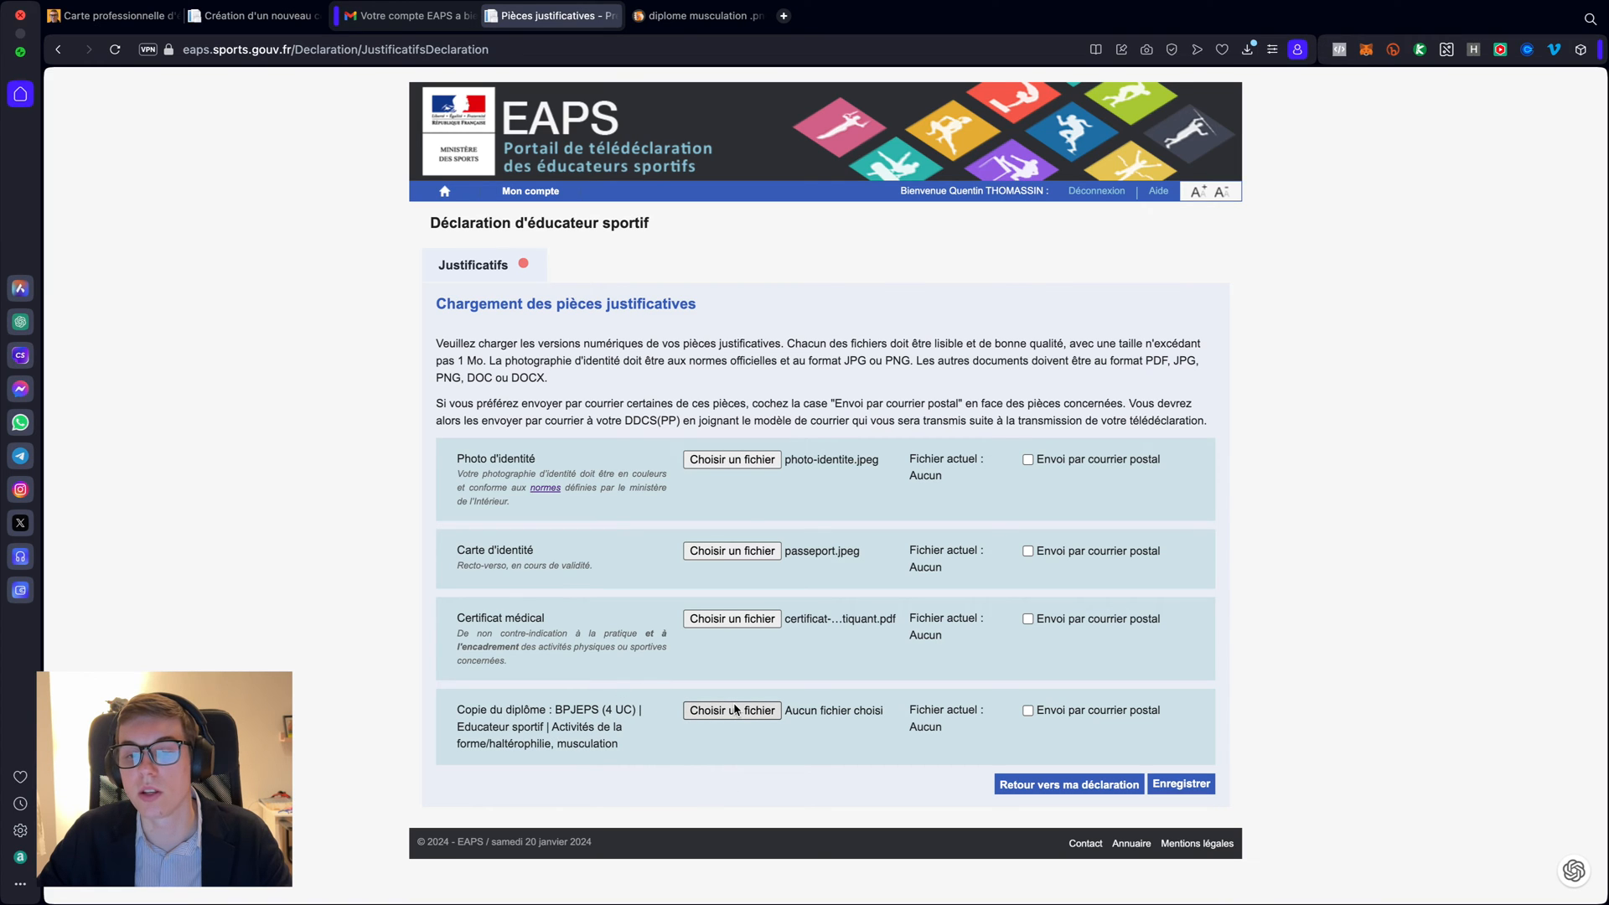
- Attach diplome musculation .png to the diploma field
click(734, 710)
click(553, 181)
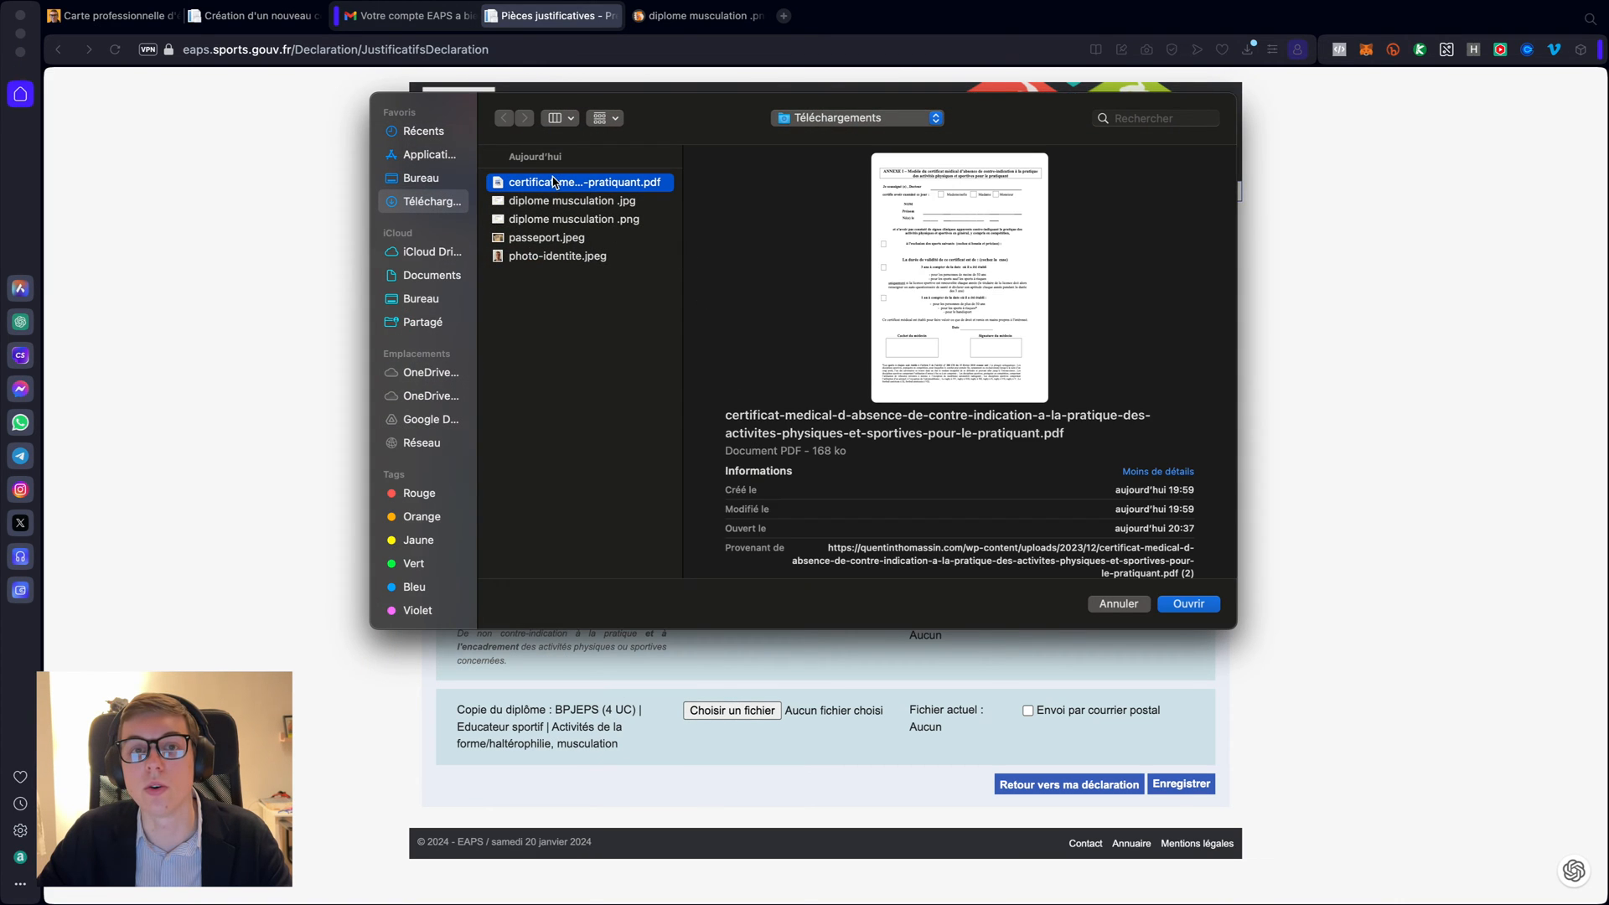
click(561, 203)
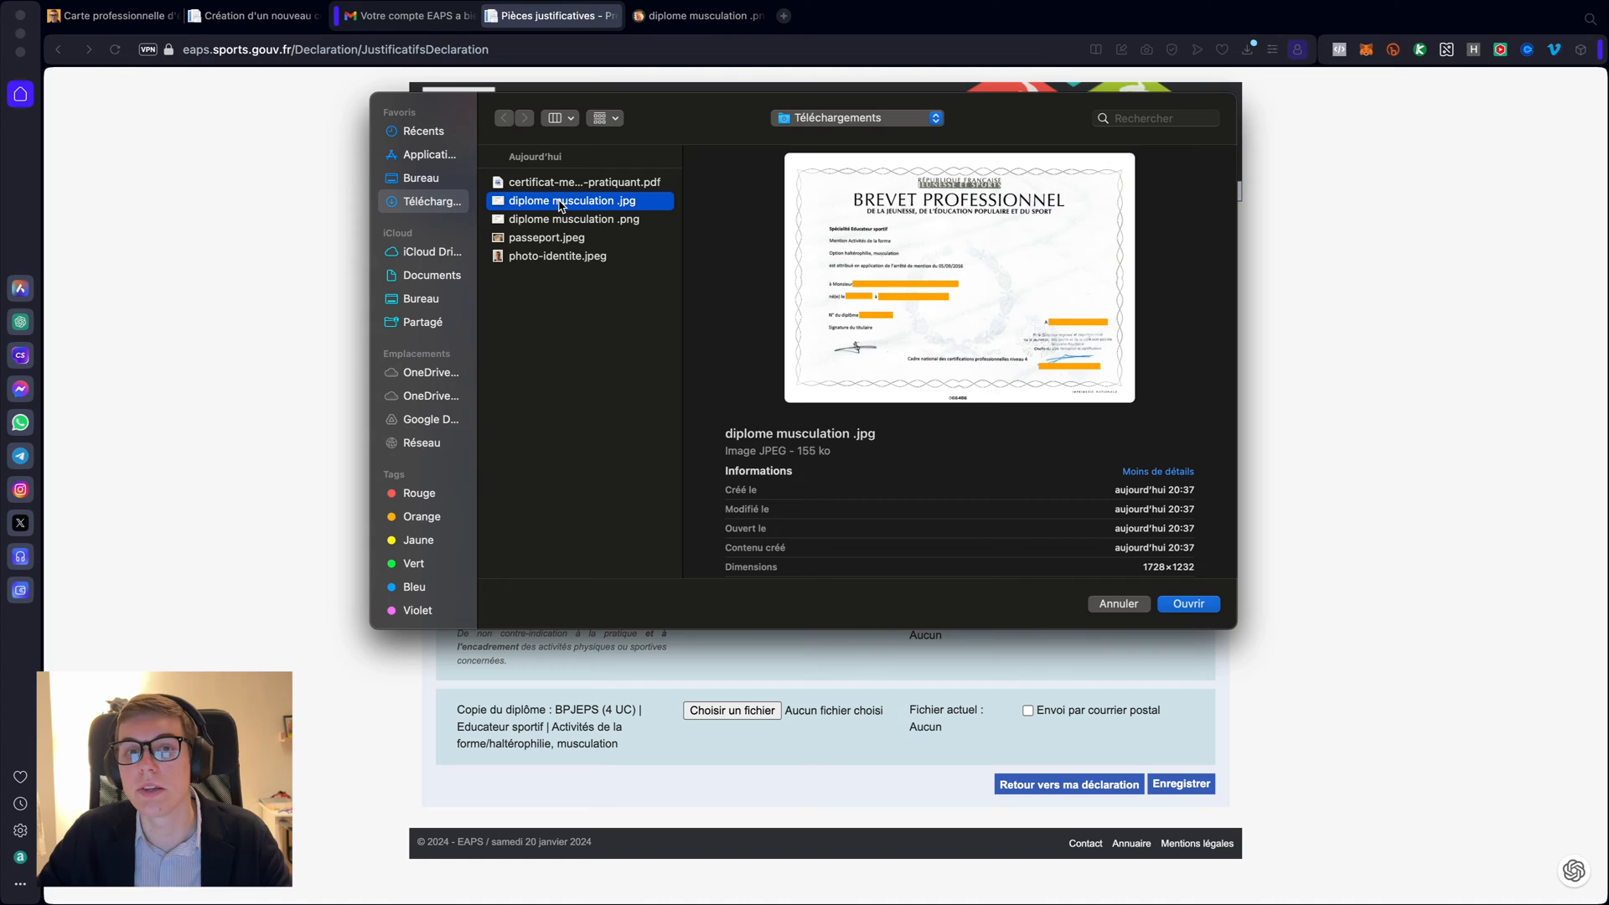
click(622, 221)
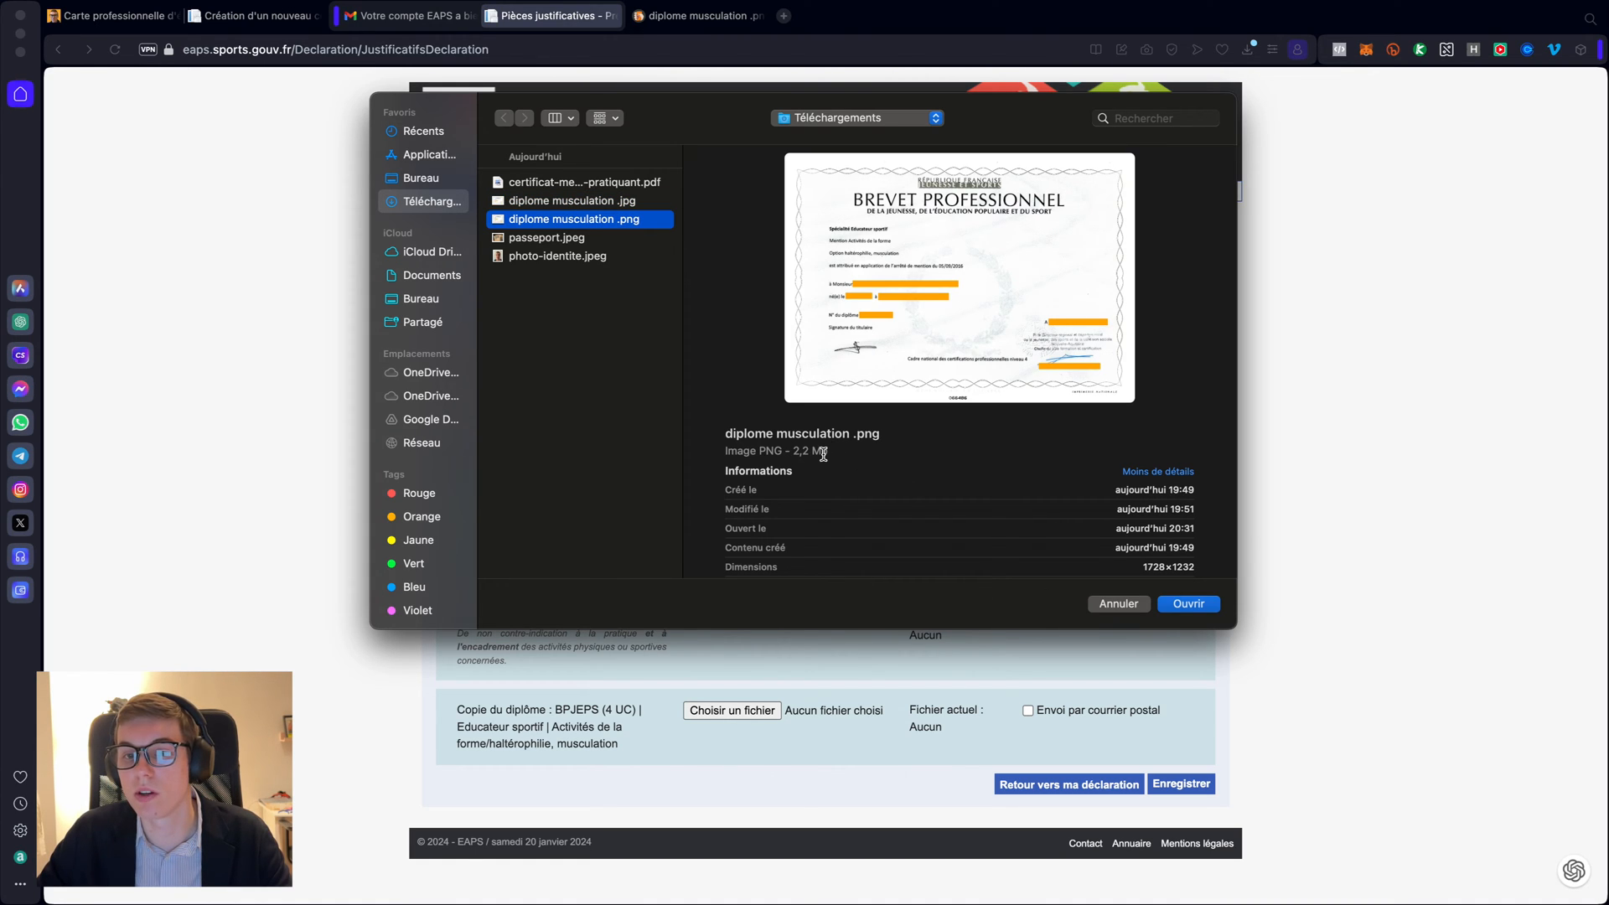
click(1189, 605)
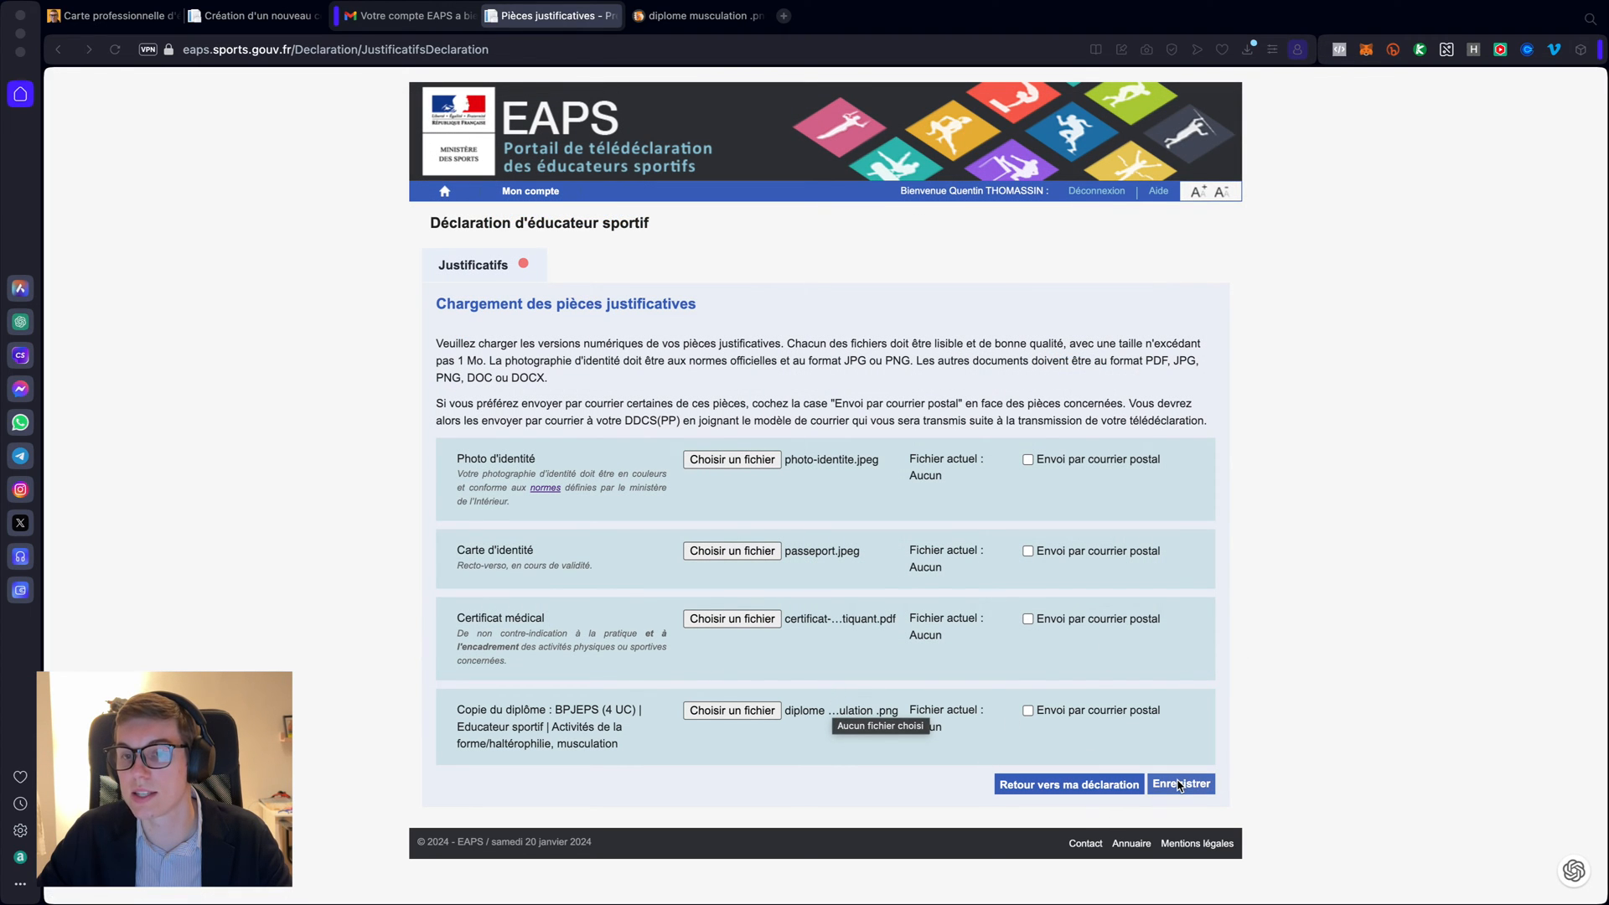
- Replace the diploma PNG with the smaller compressed diplome musculation .jpg
click(761, 713)
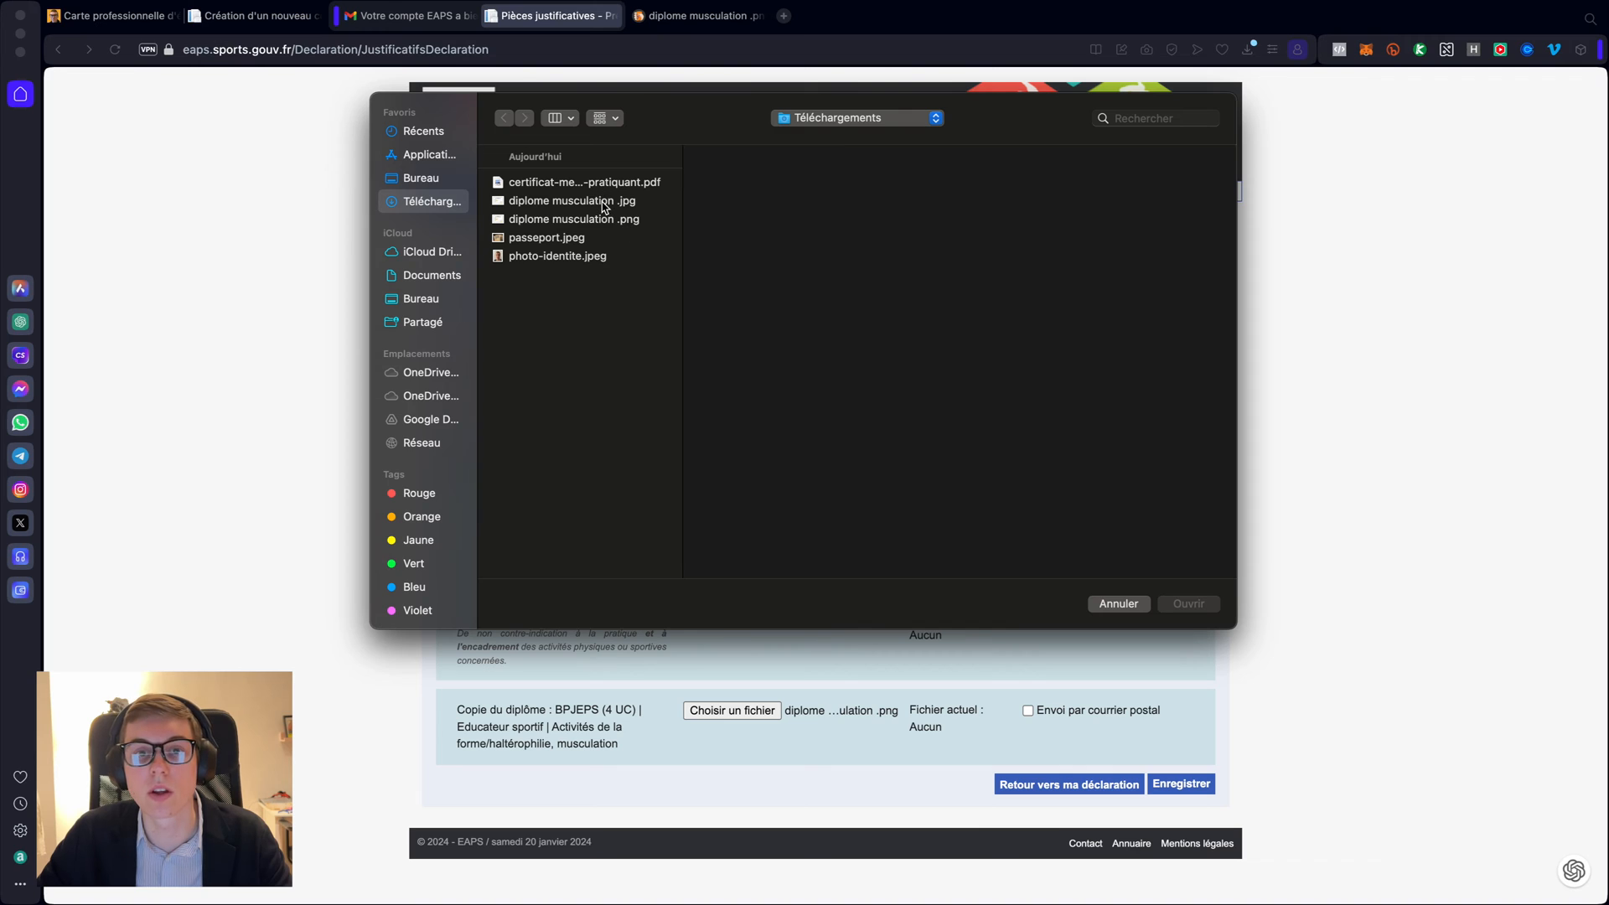
click(604, 203)
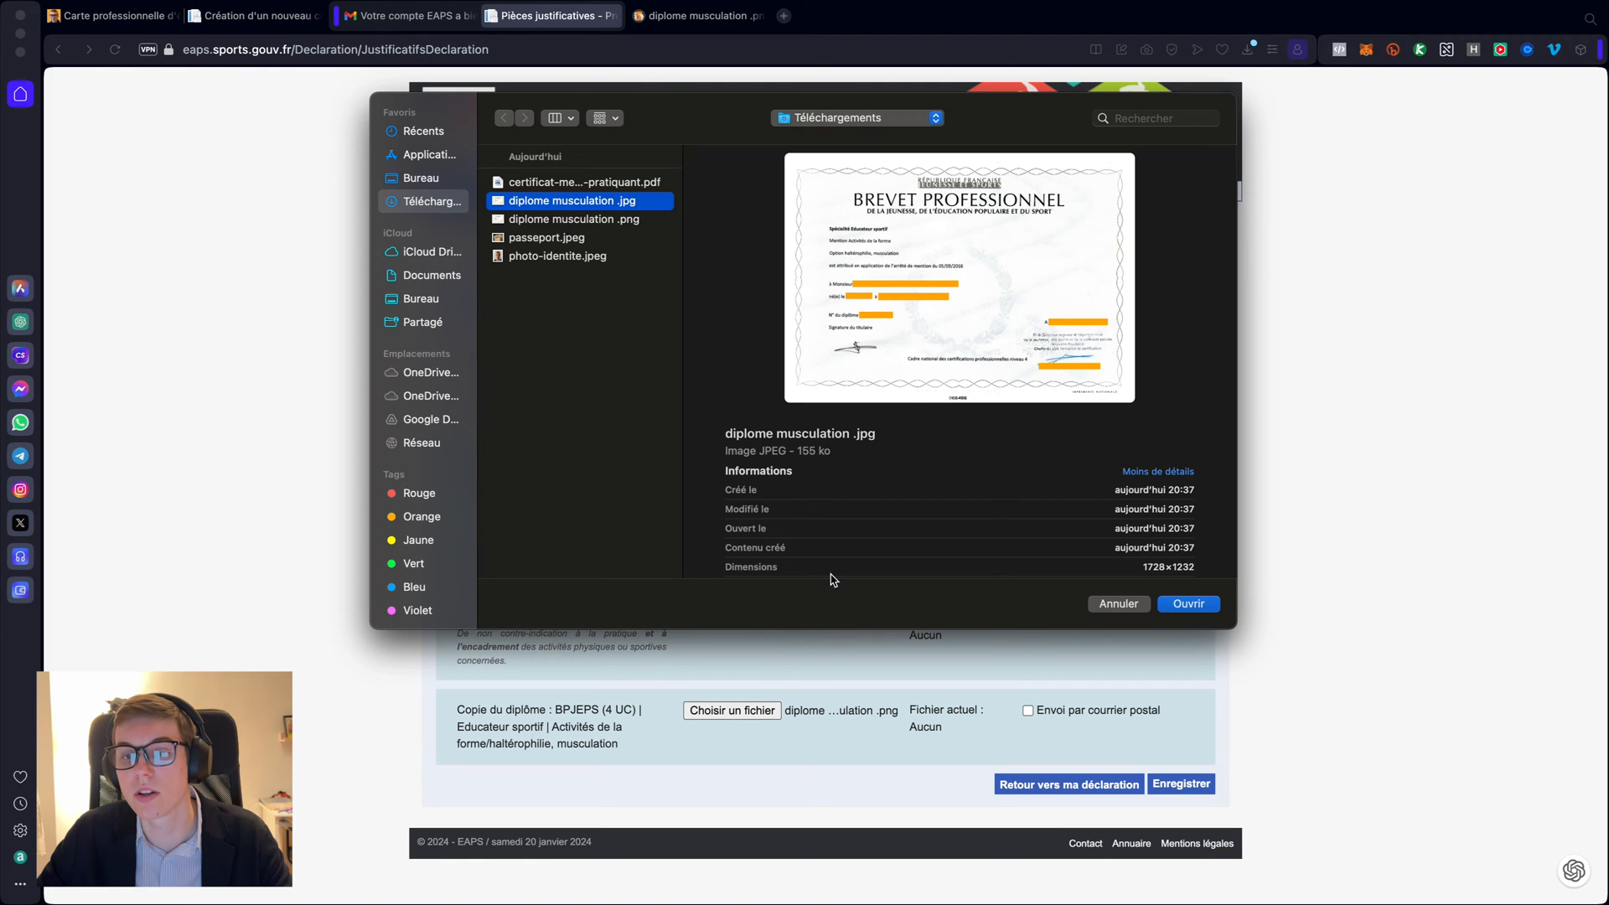
drag(801, 453, 832, 453)
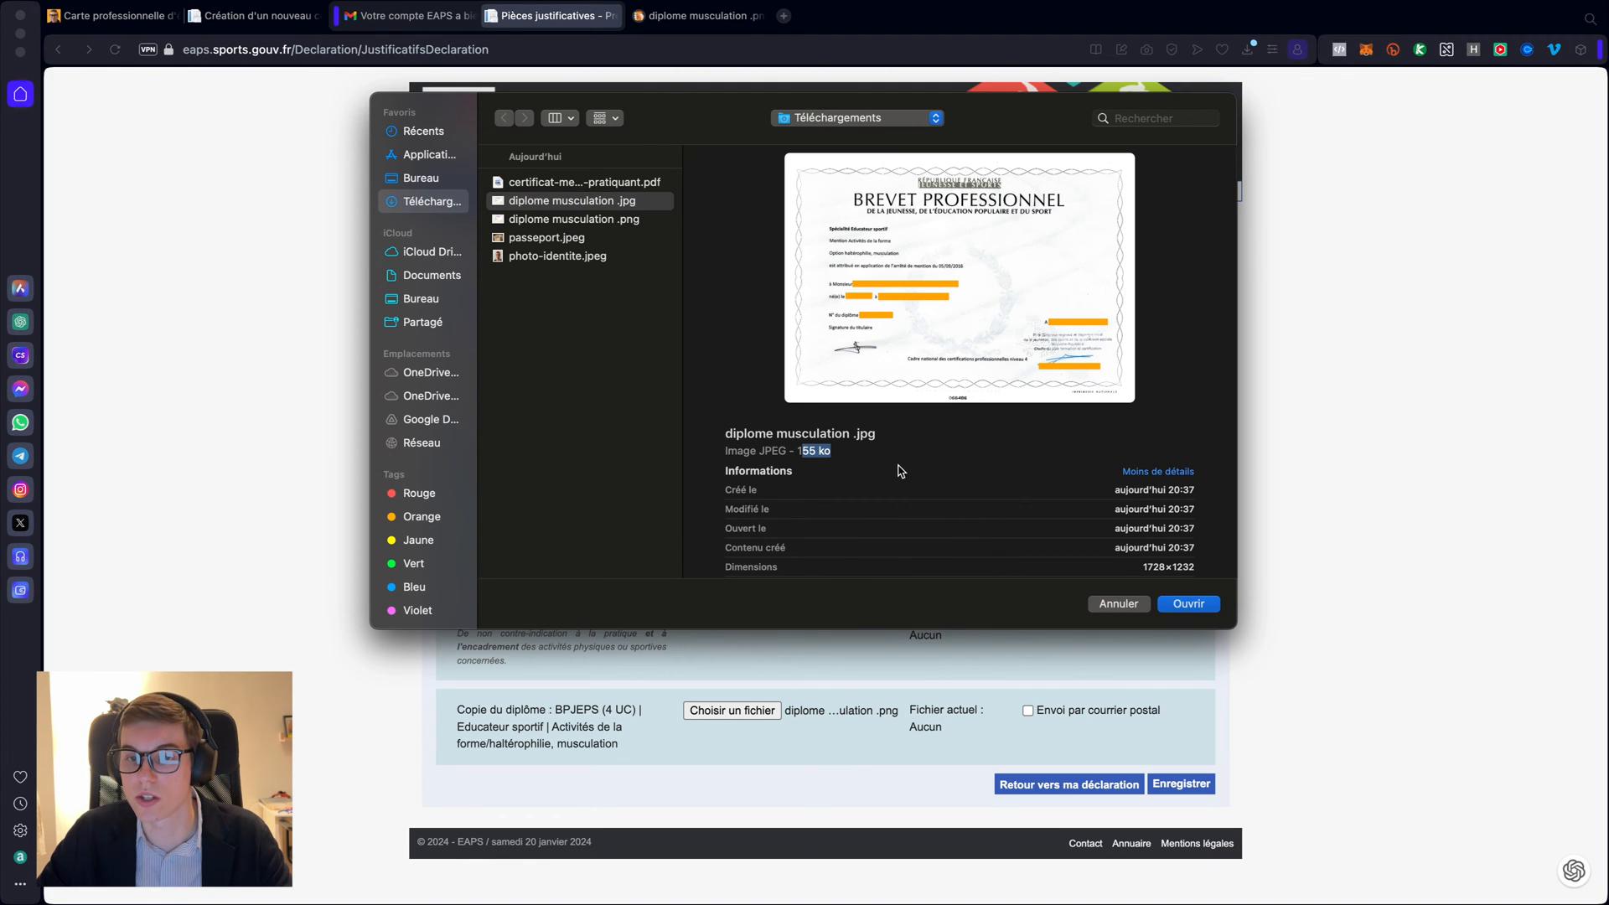
click(1205, 605)
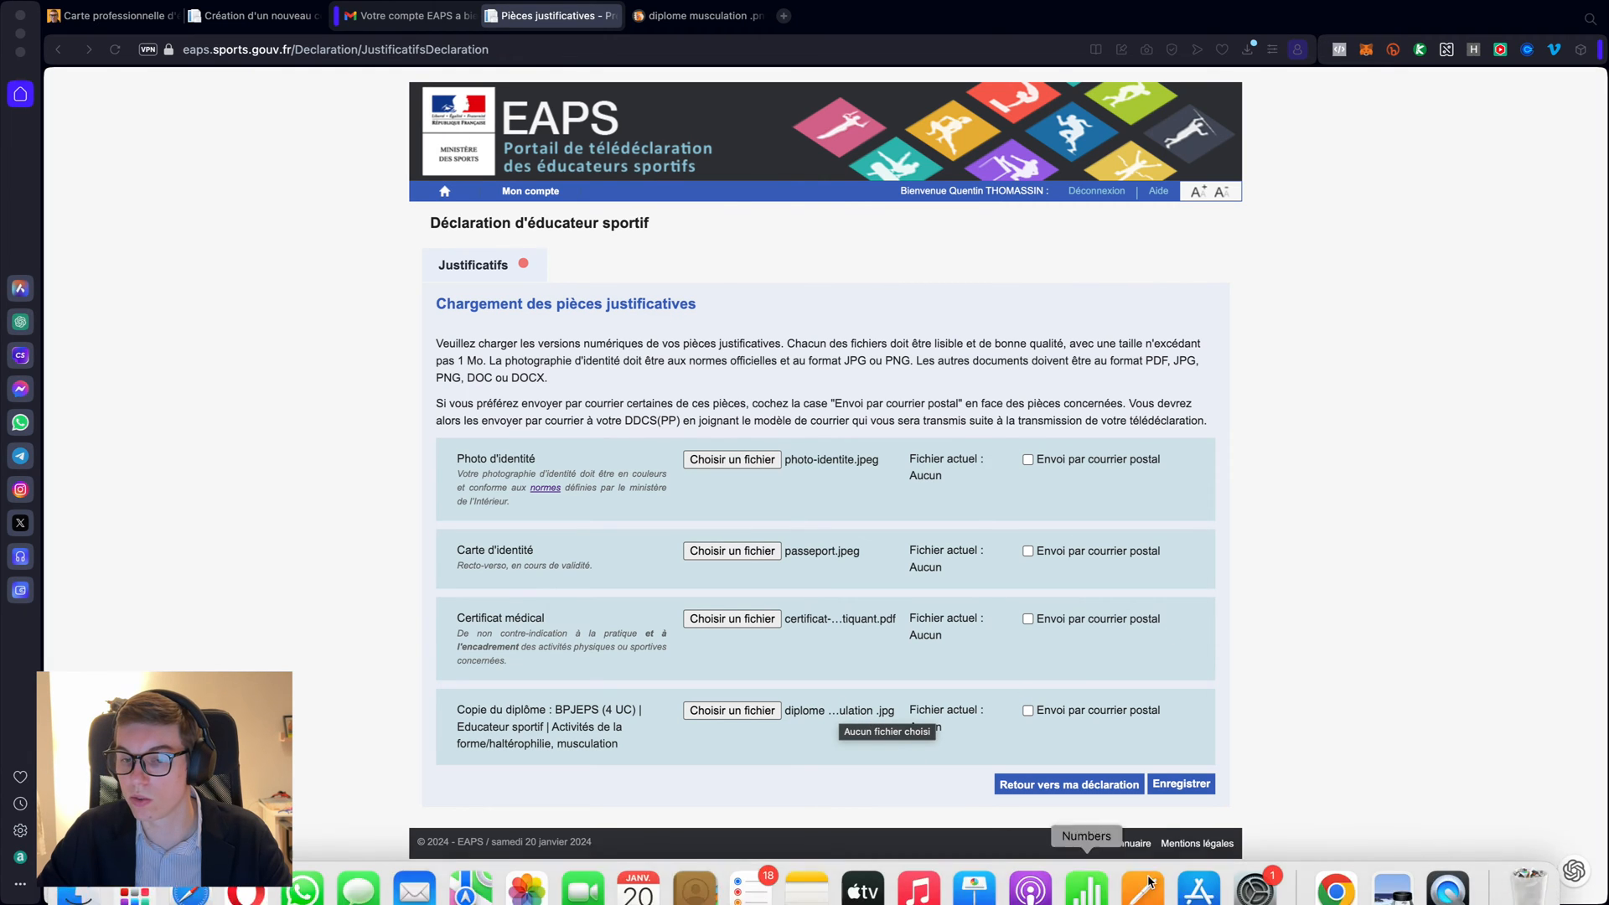
- Save the four documents, then select photo-identite.jpeg in Finder and return to the browser
click(1182, 788)
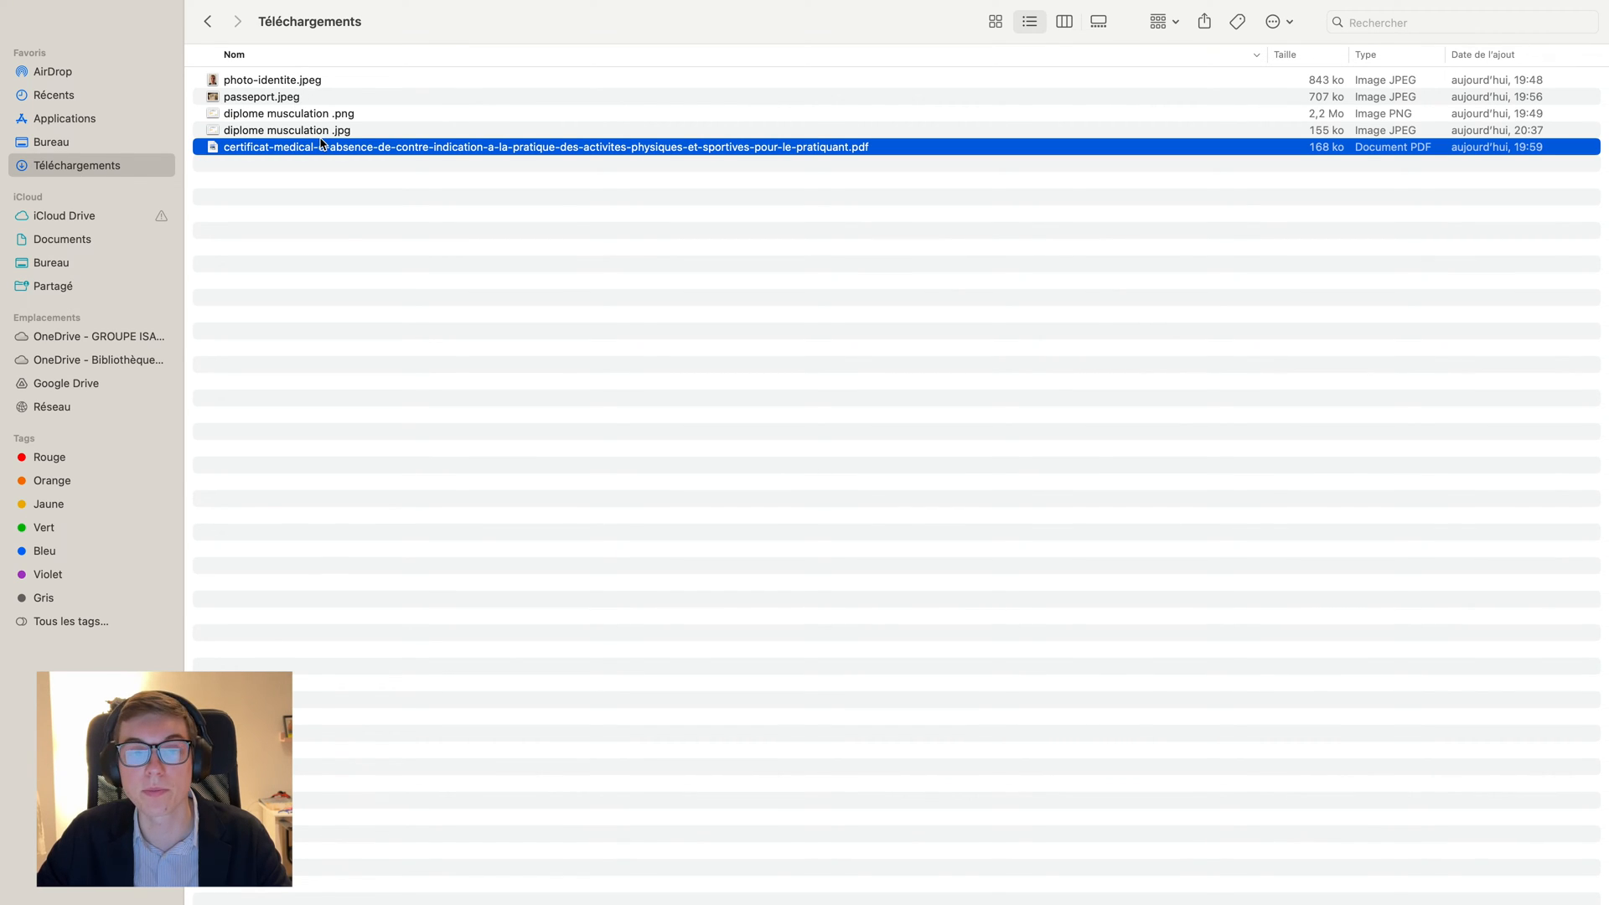
click(310, 80)
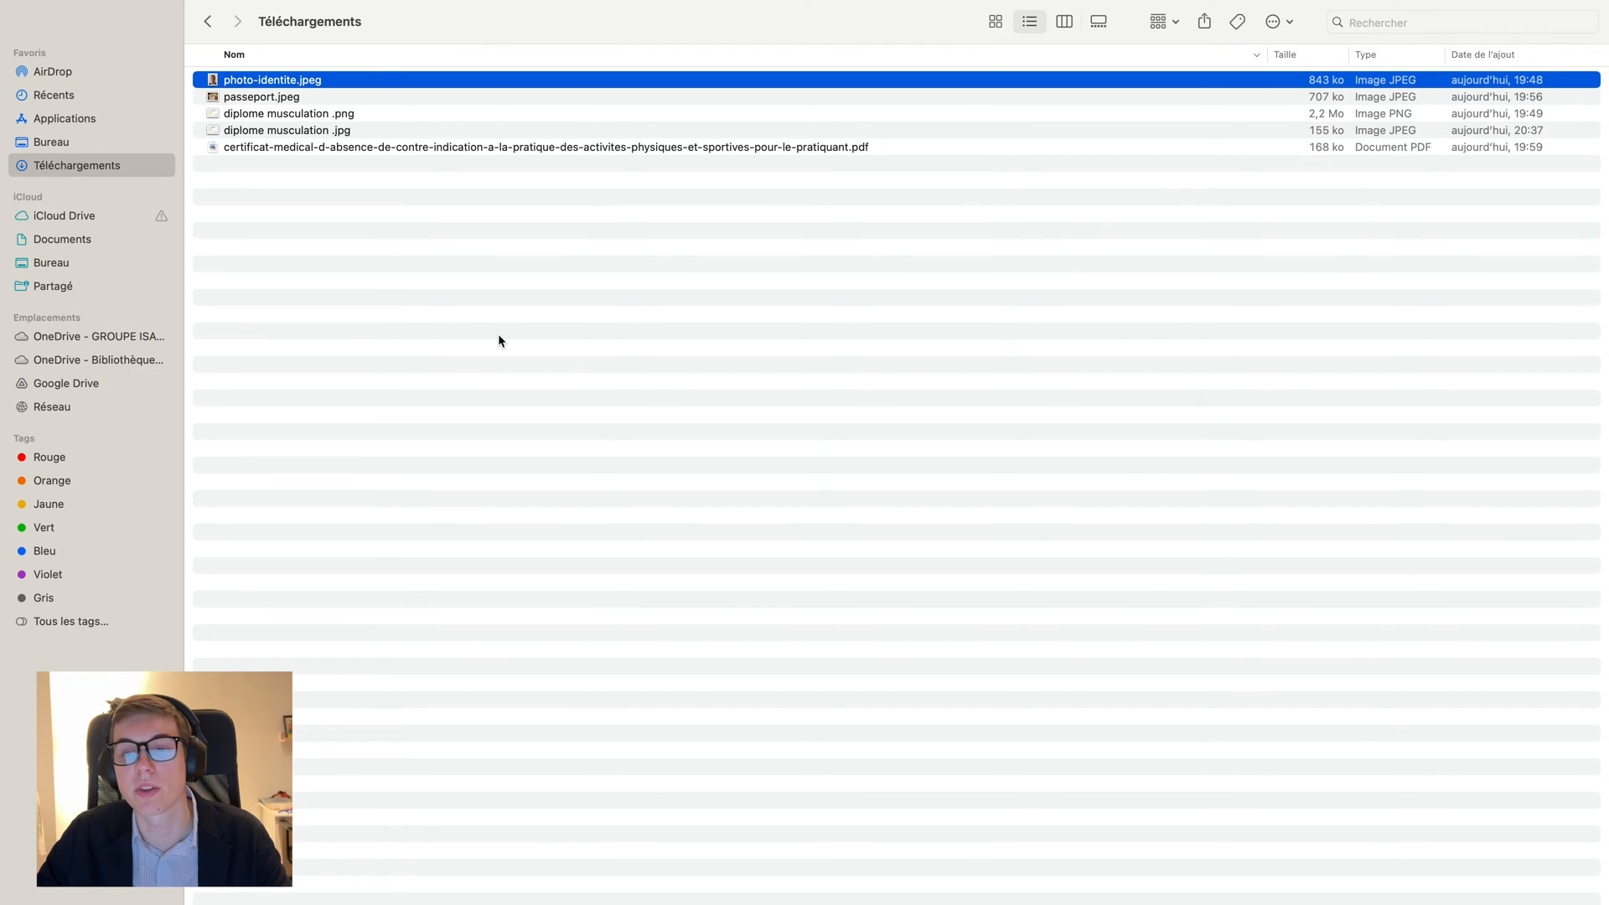
key(super+Tab)
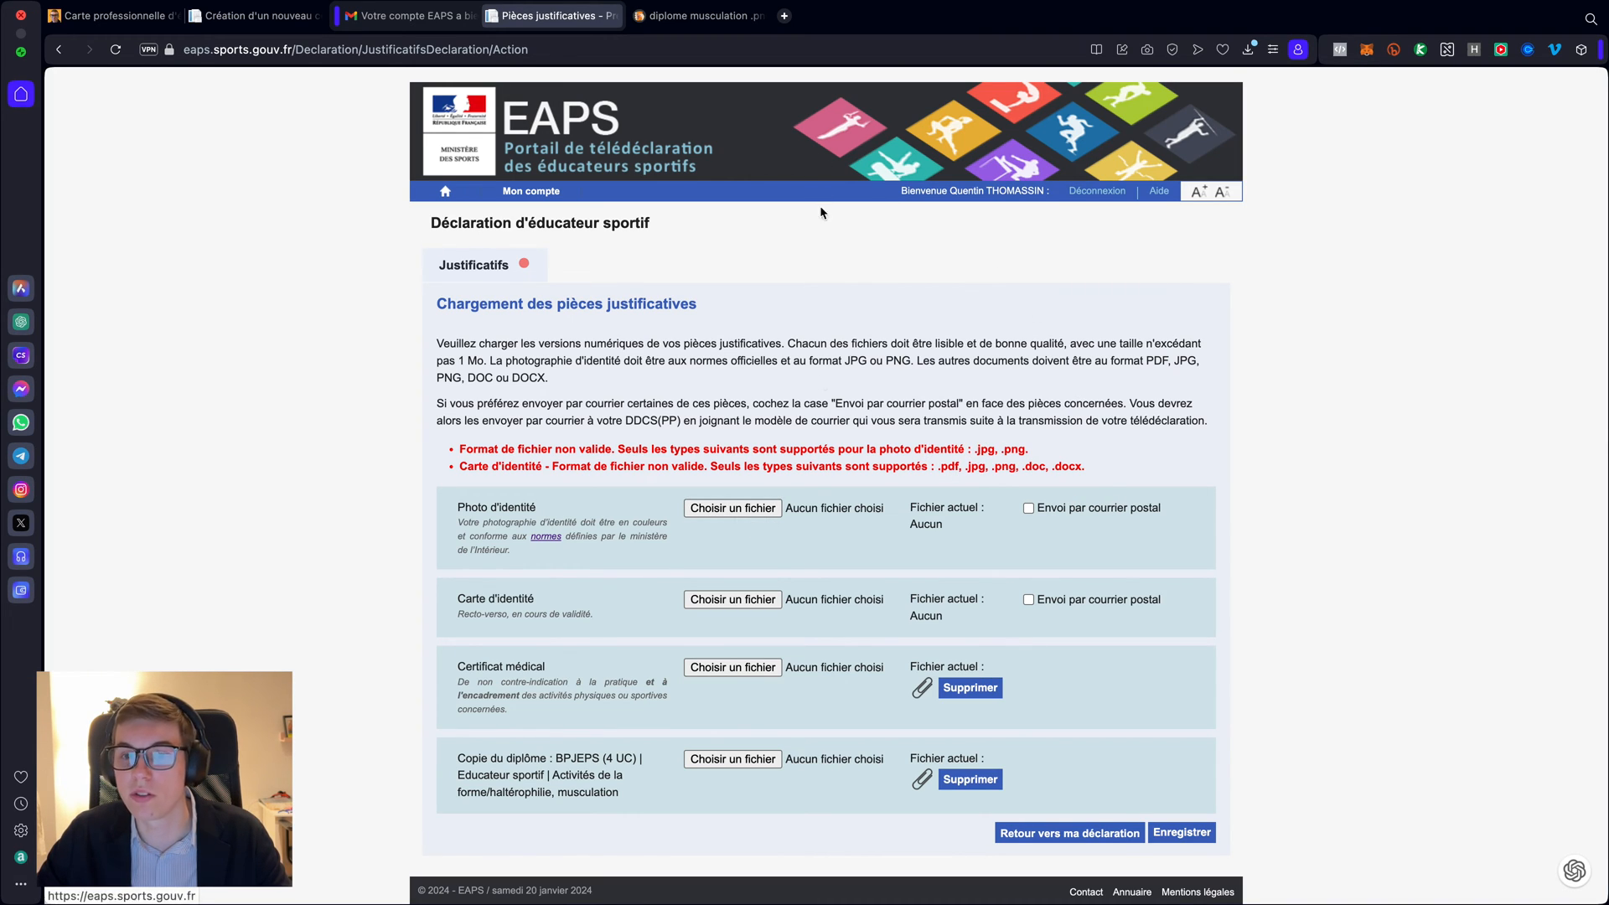
- Switch from the EAPS page to the Squoosh tab holding the compressed diploma
scroll(821, 382, down, 1)
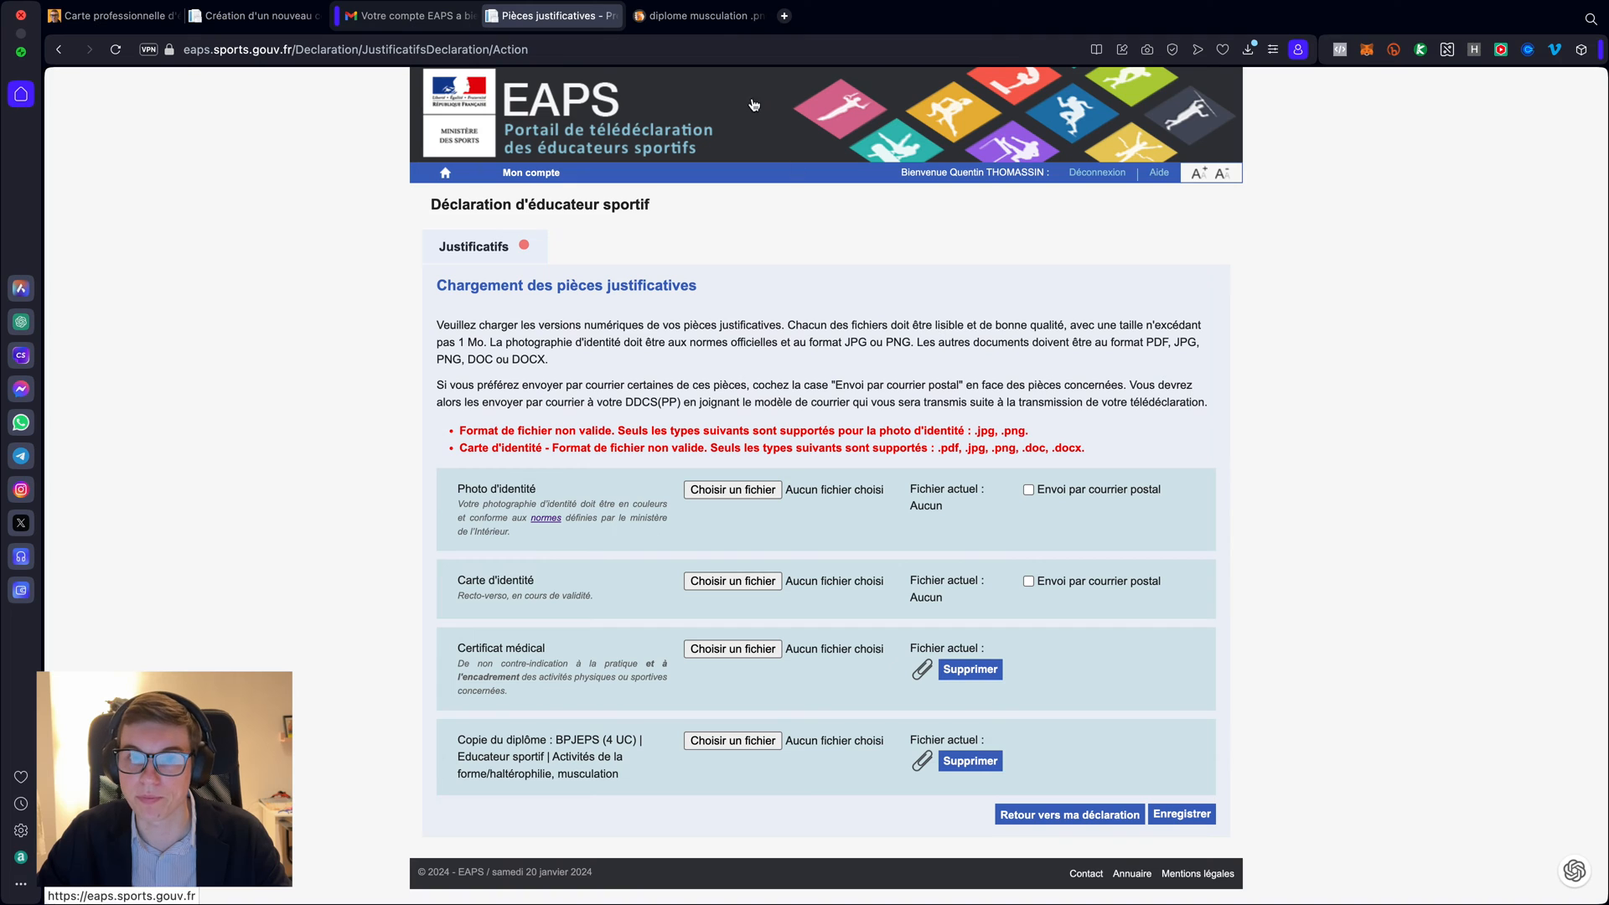
click(698, 18)
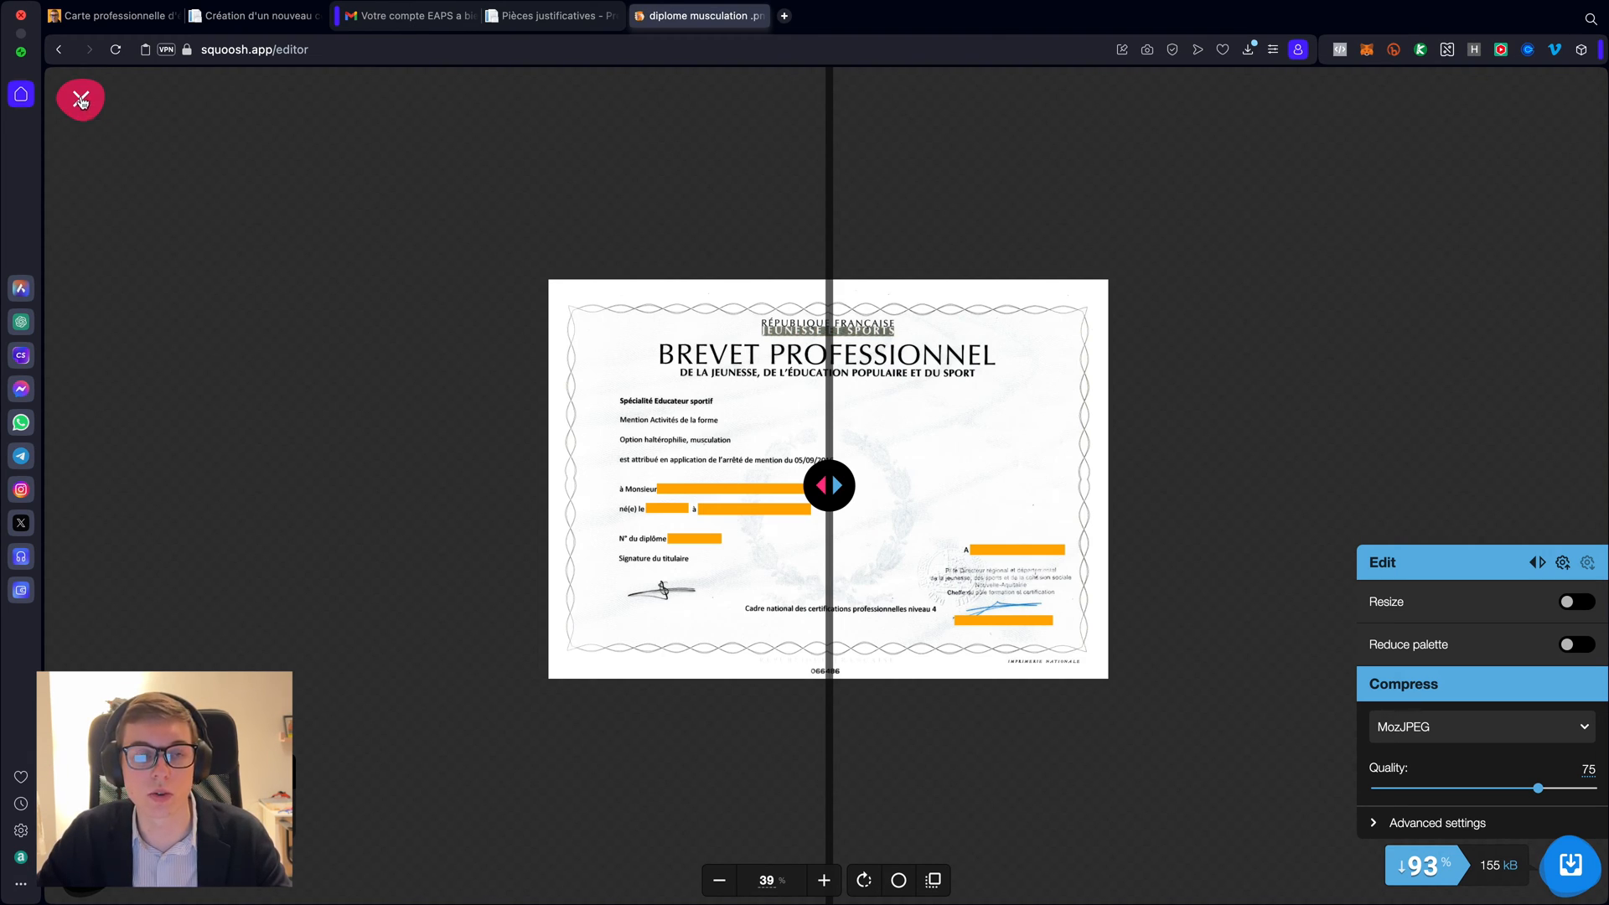
- Load photo-identite.jpeg into Squoosh in place of the diploma
click(81, 101)
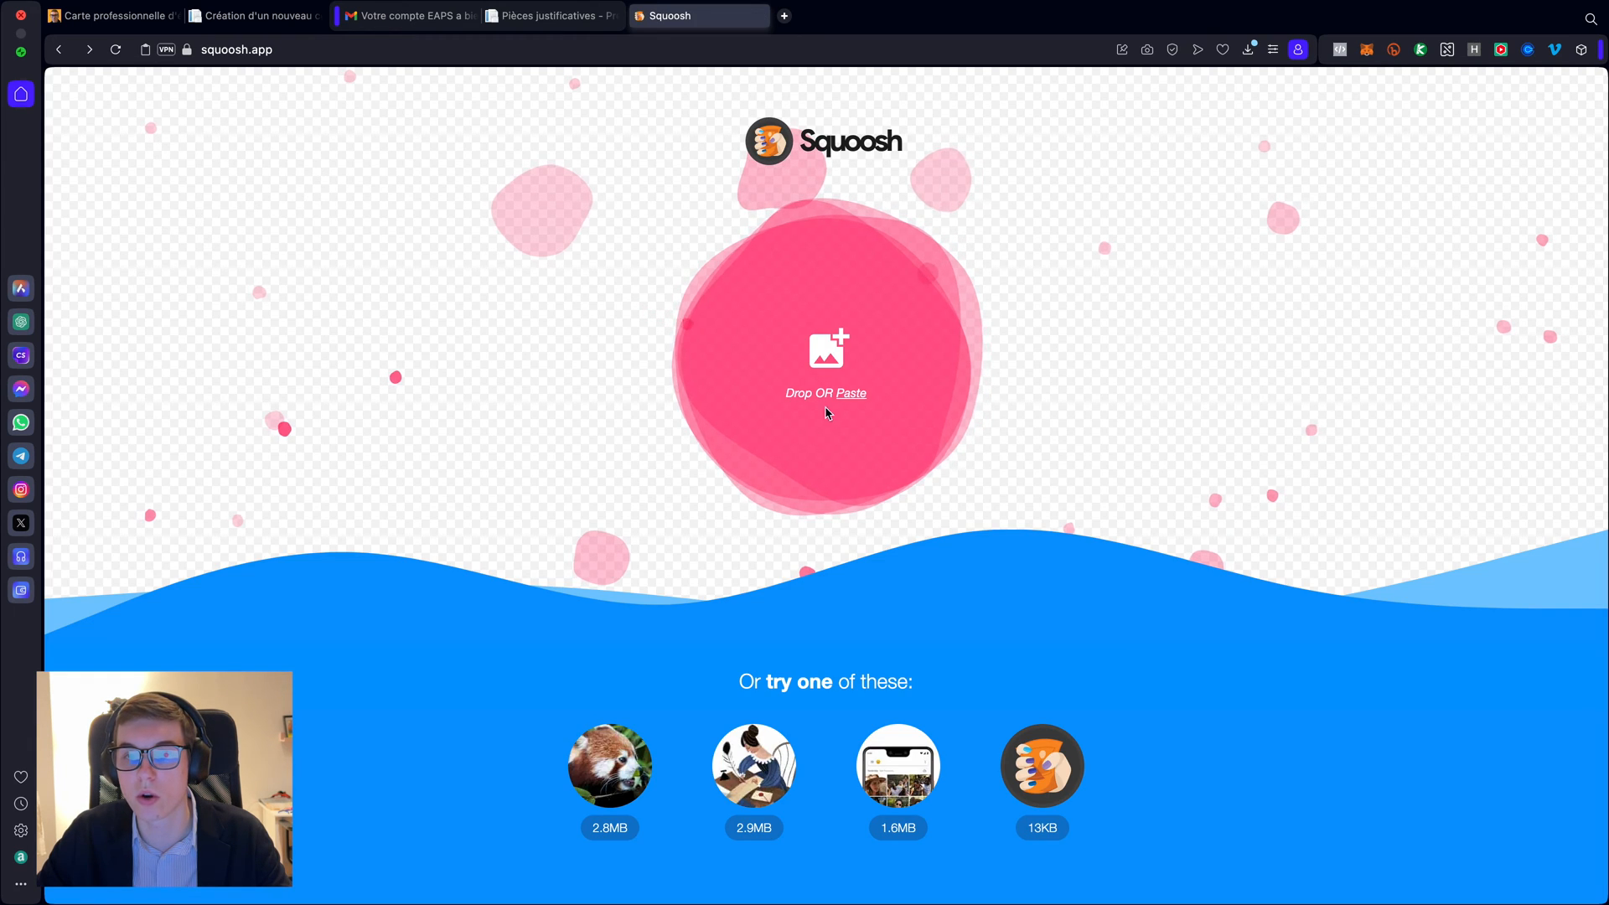
click(830, 366)
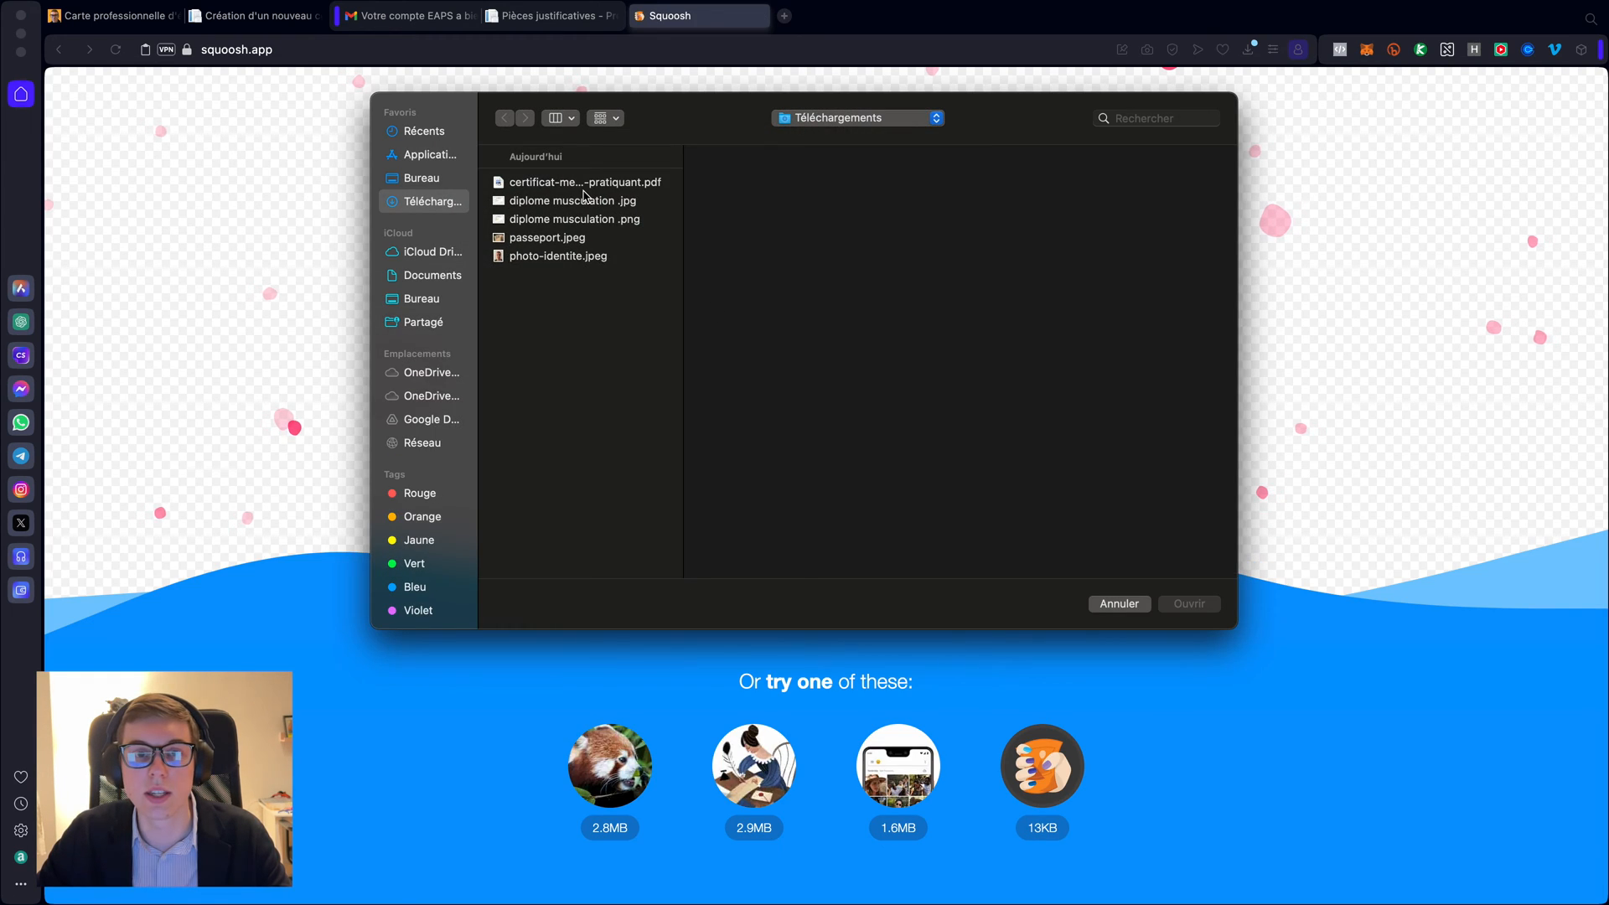
click(559, 208)
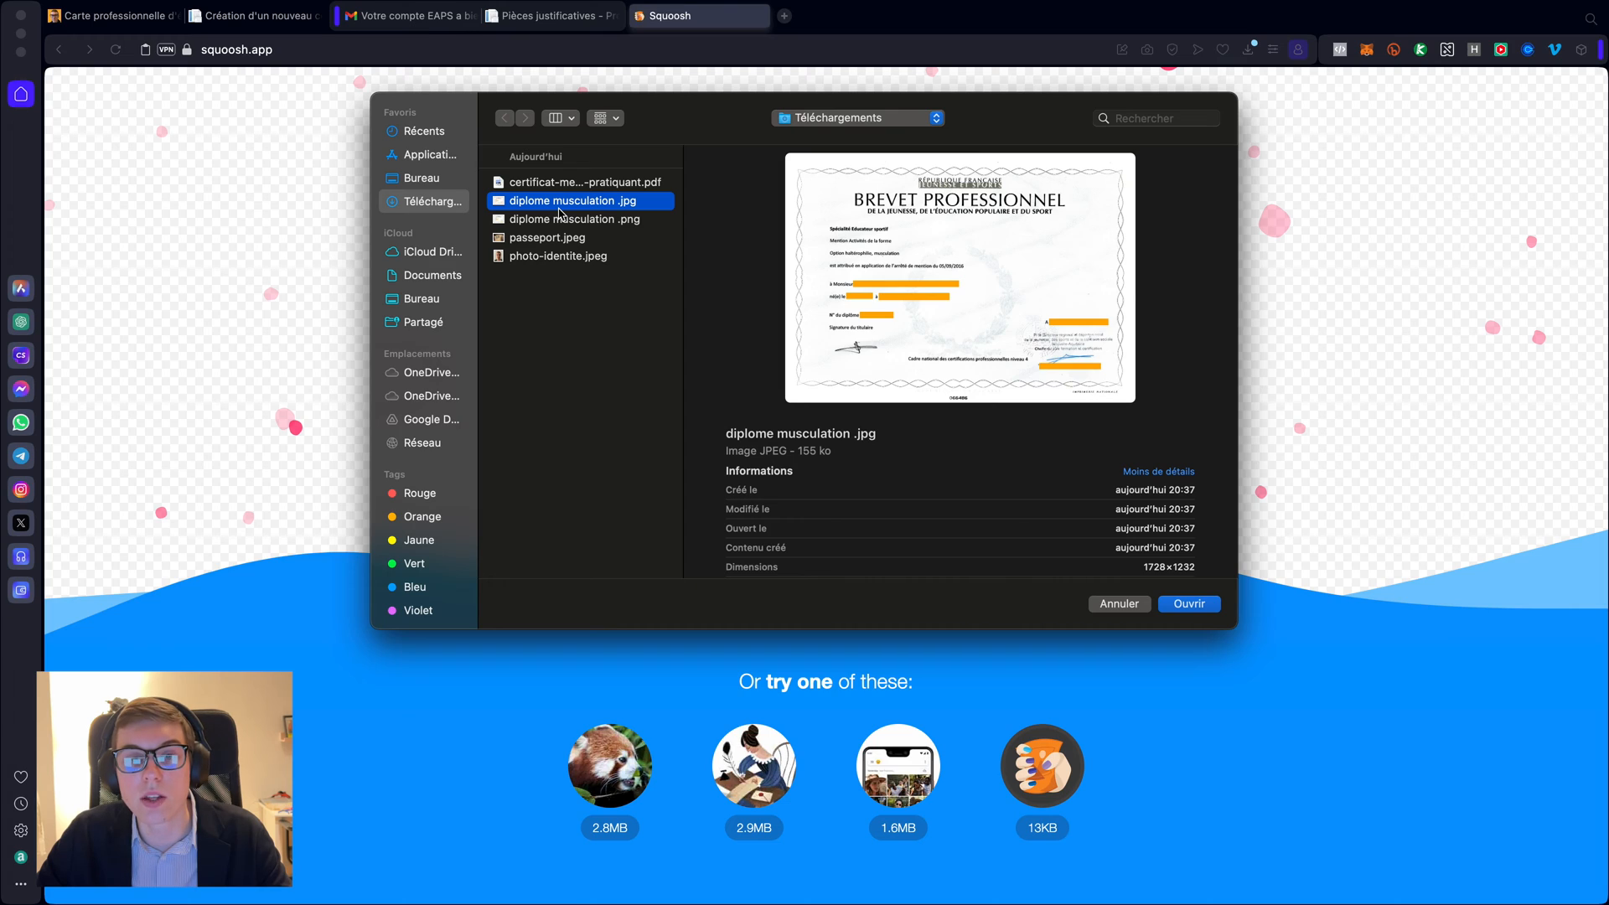
click(541, 258)
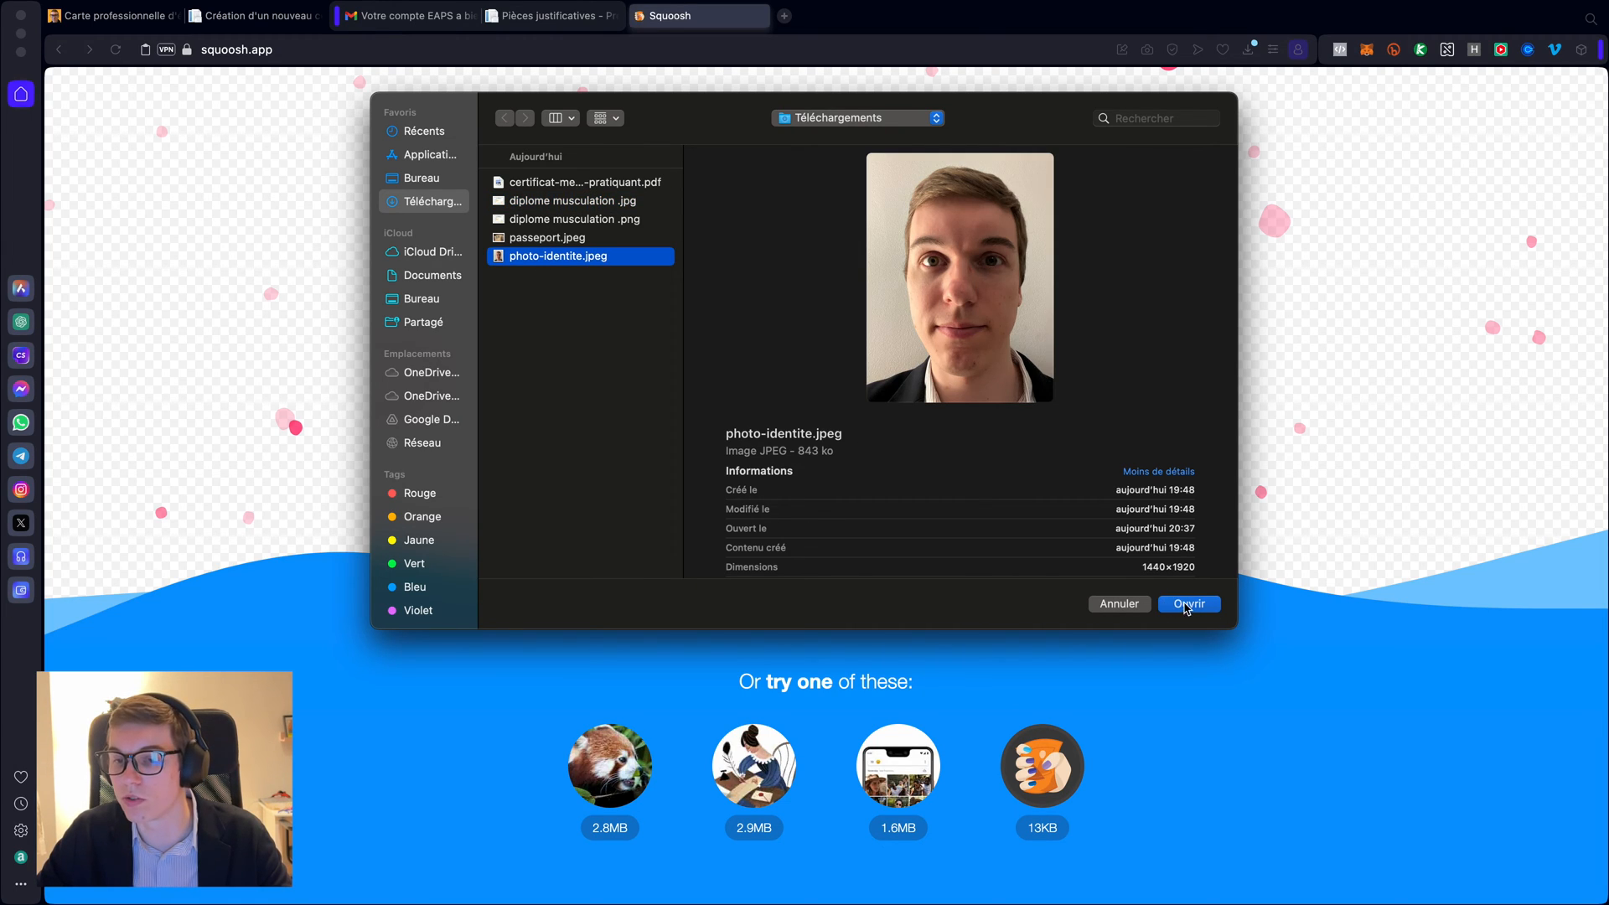
click(1187, 605)
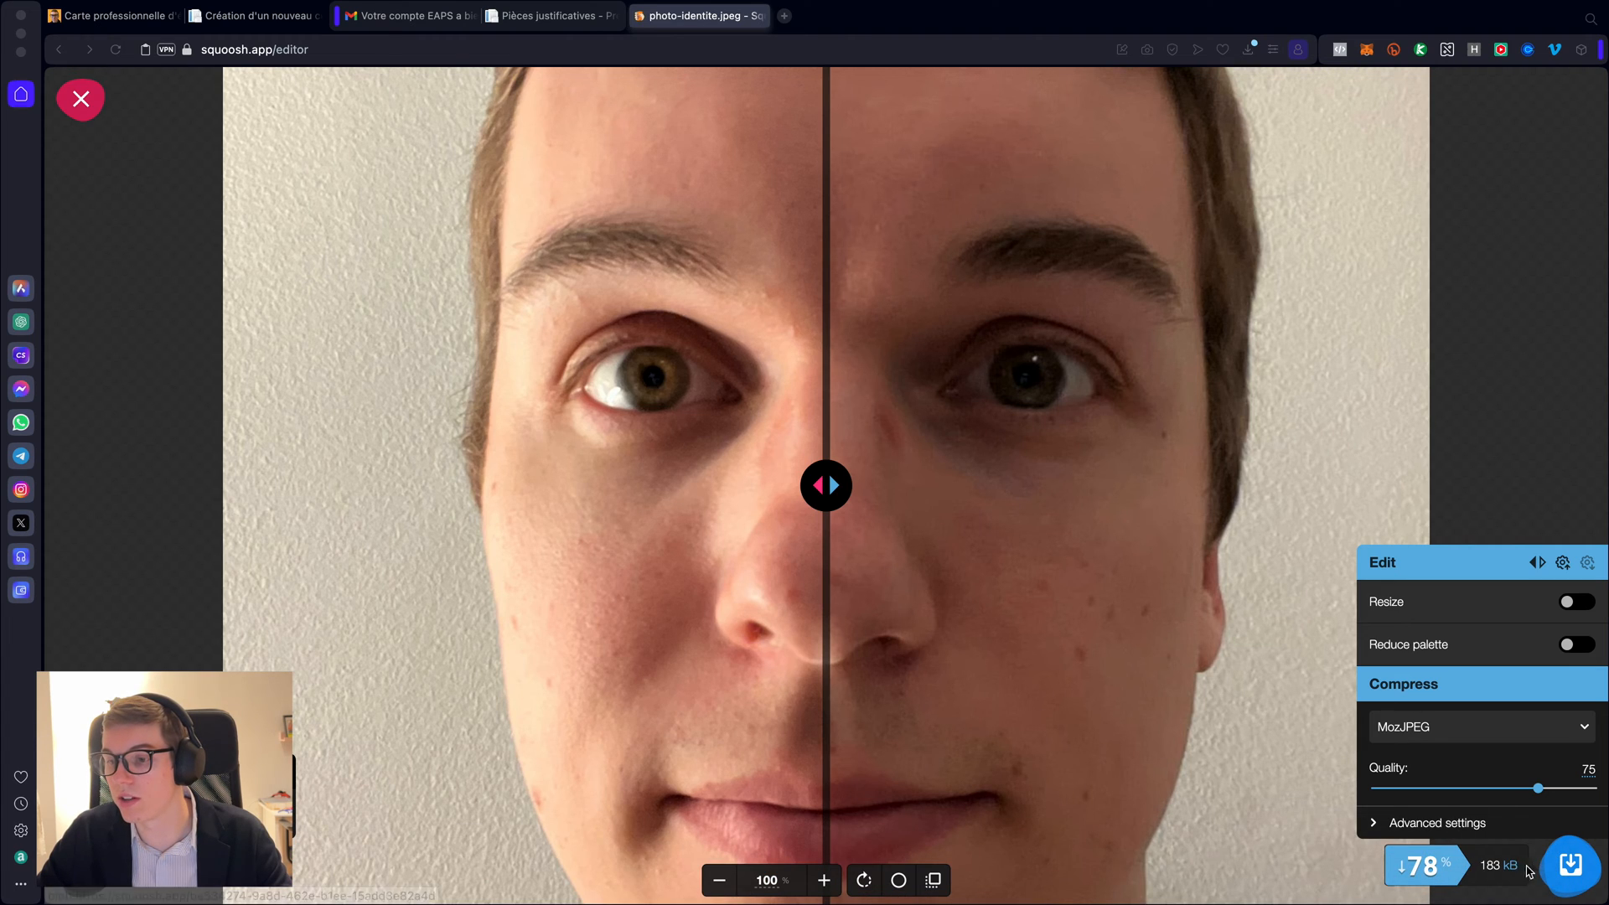
- Download the 183 kB photo-identite.jpg, check it in Finder, and close the editor
click(1560, 865)
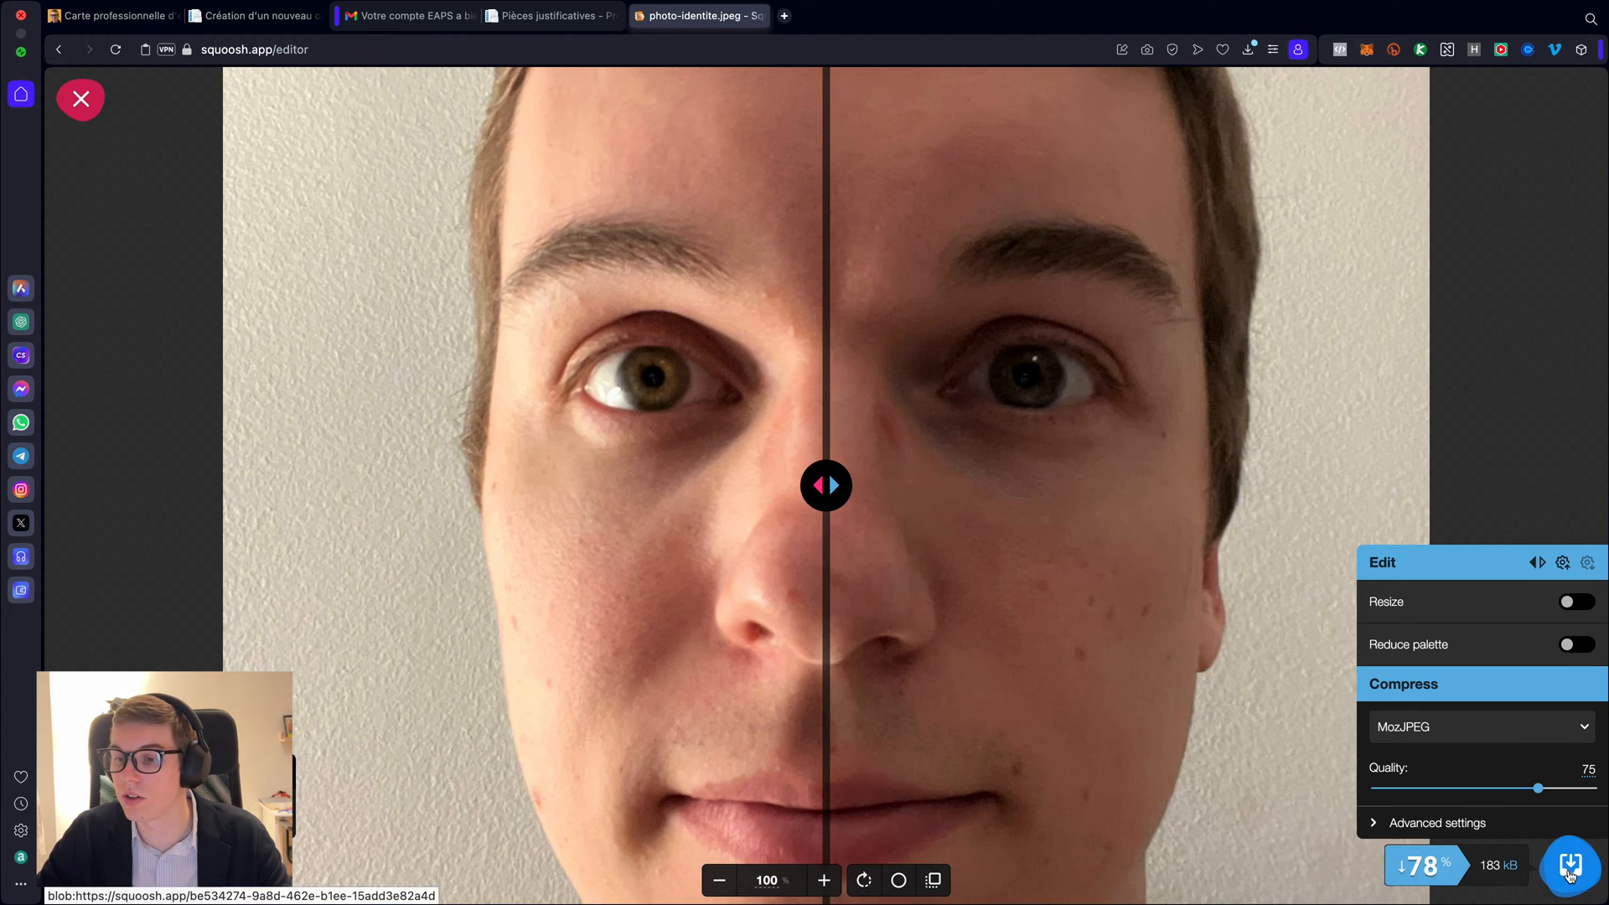
click(1274, 118)
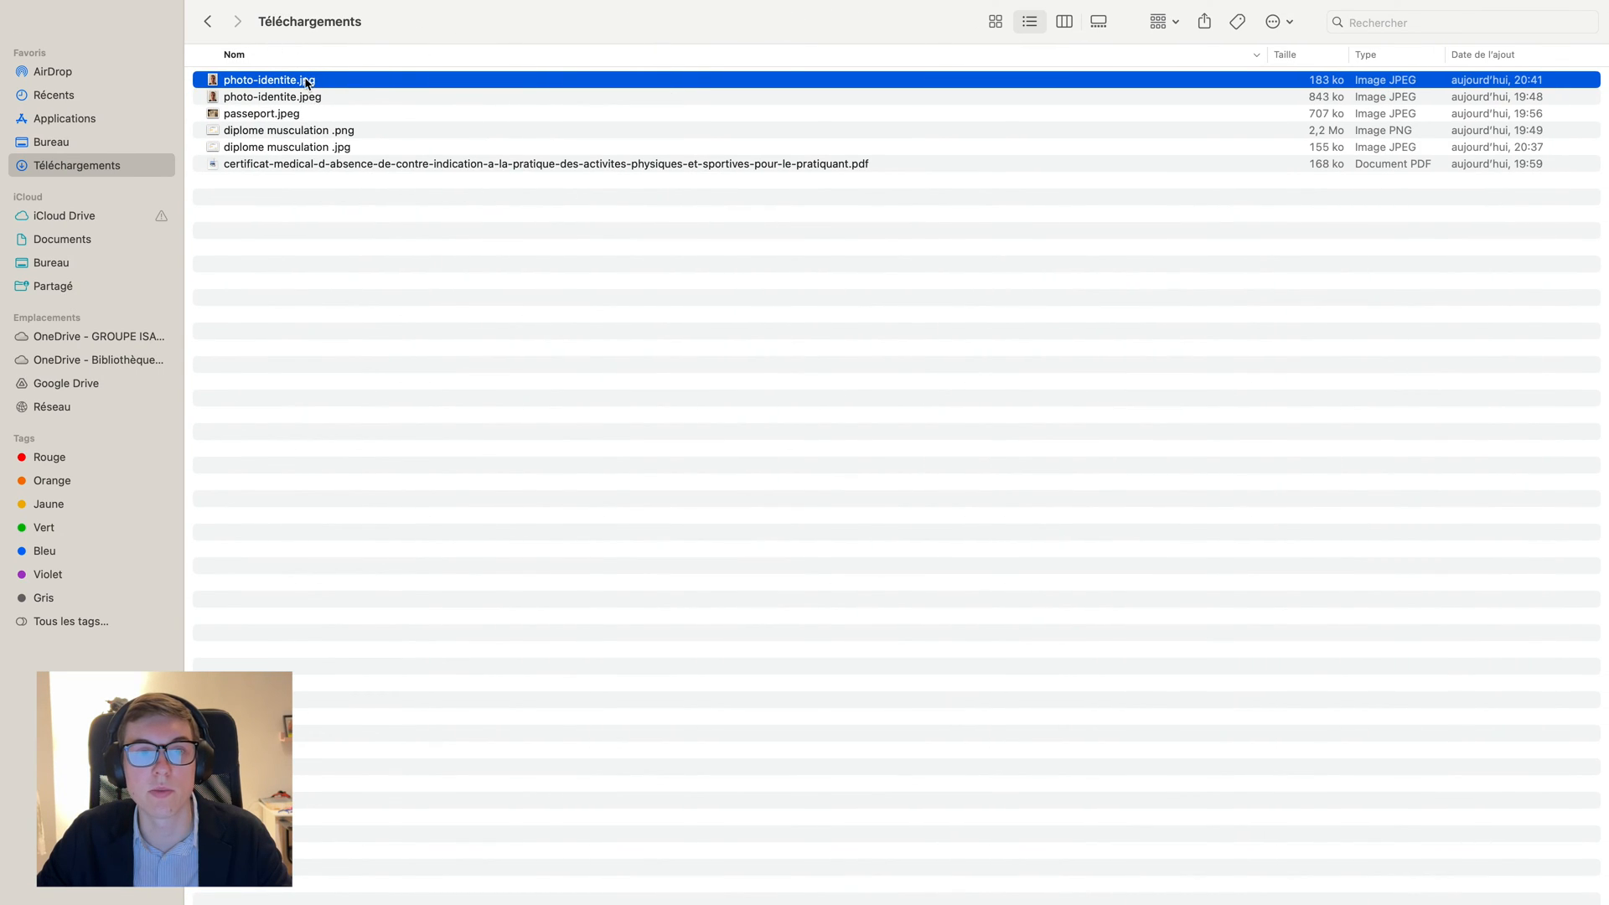
key(super+Tab)
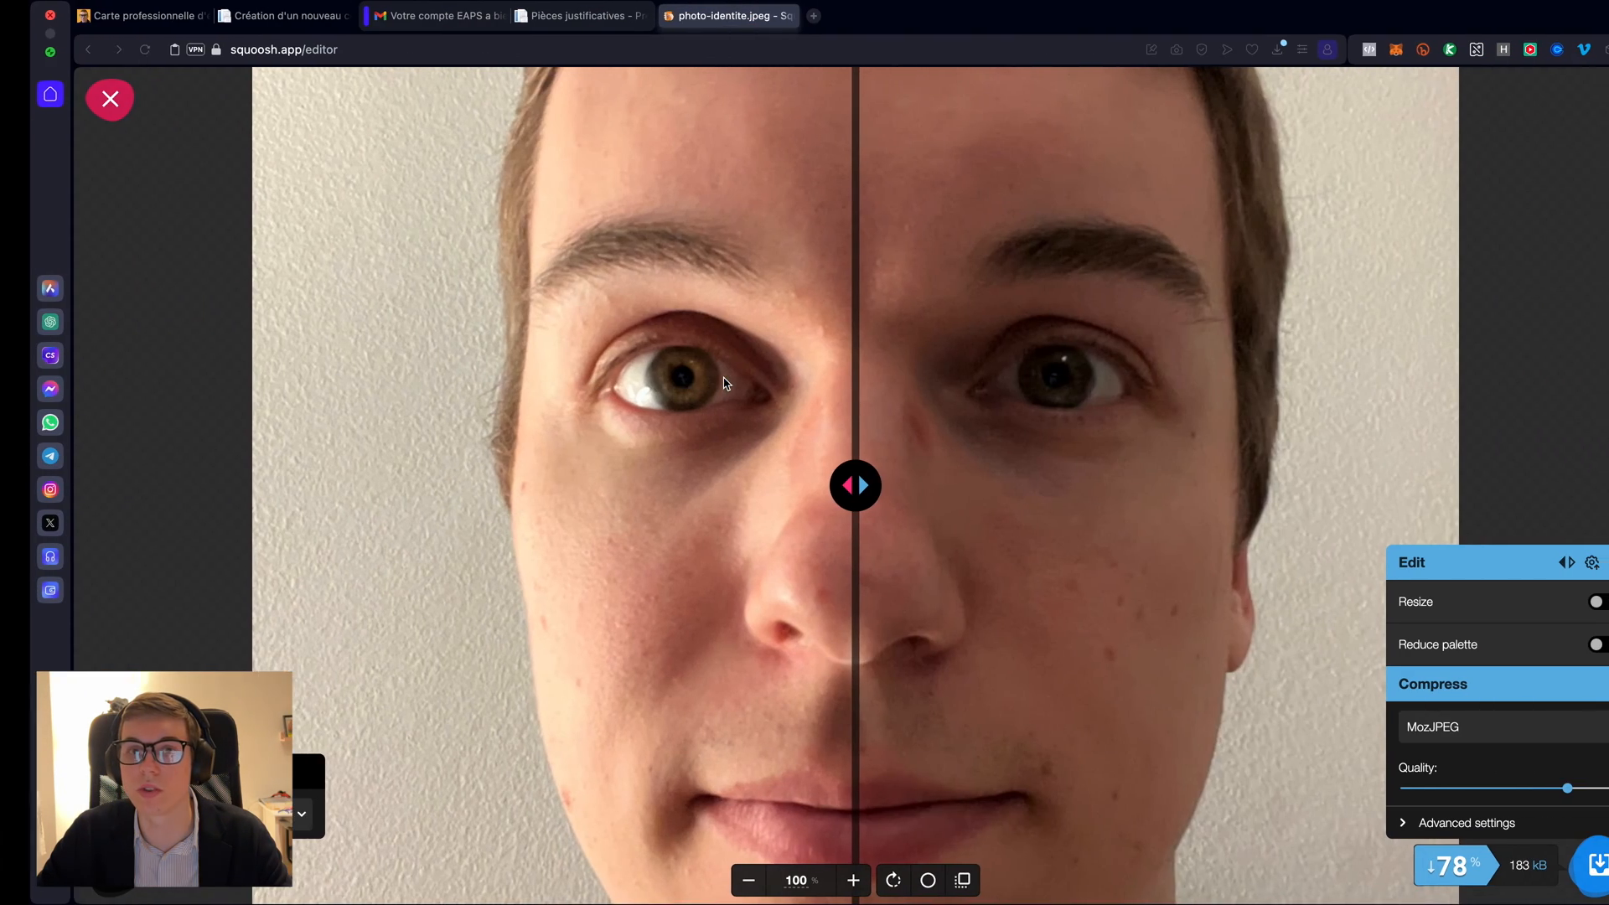
click(82, 100)
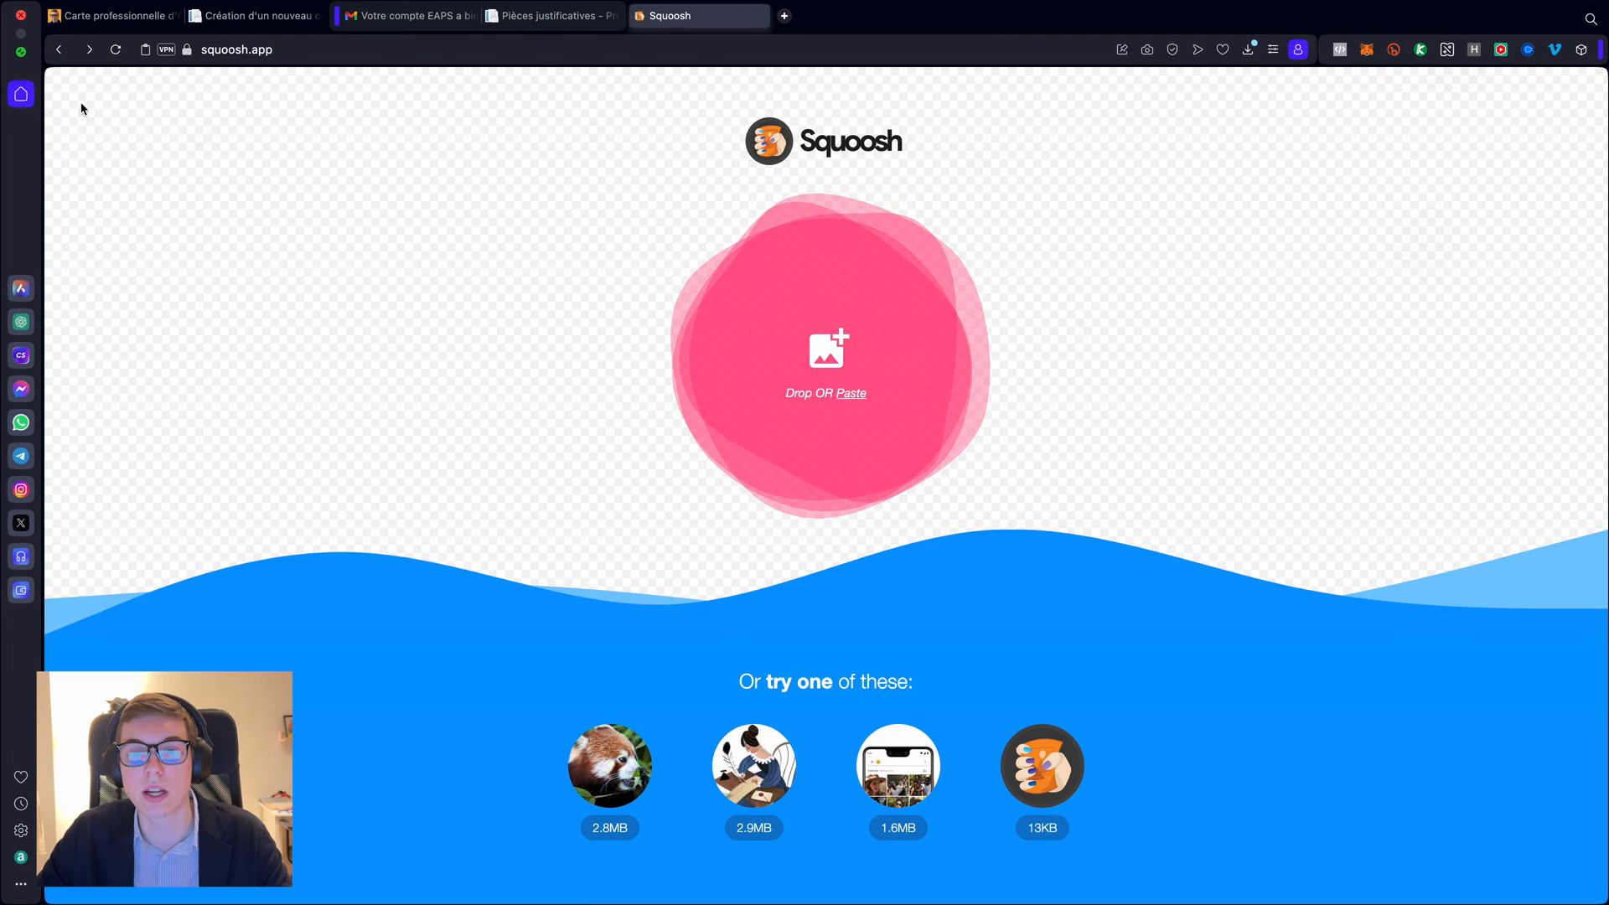
- Load passeport.jpeg into Squoosh
click(822, 350)
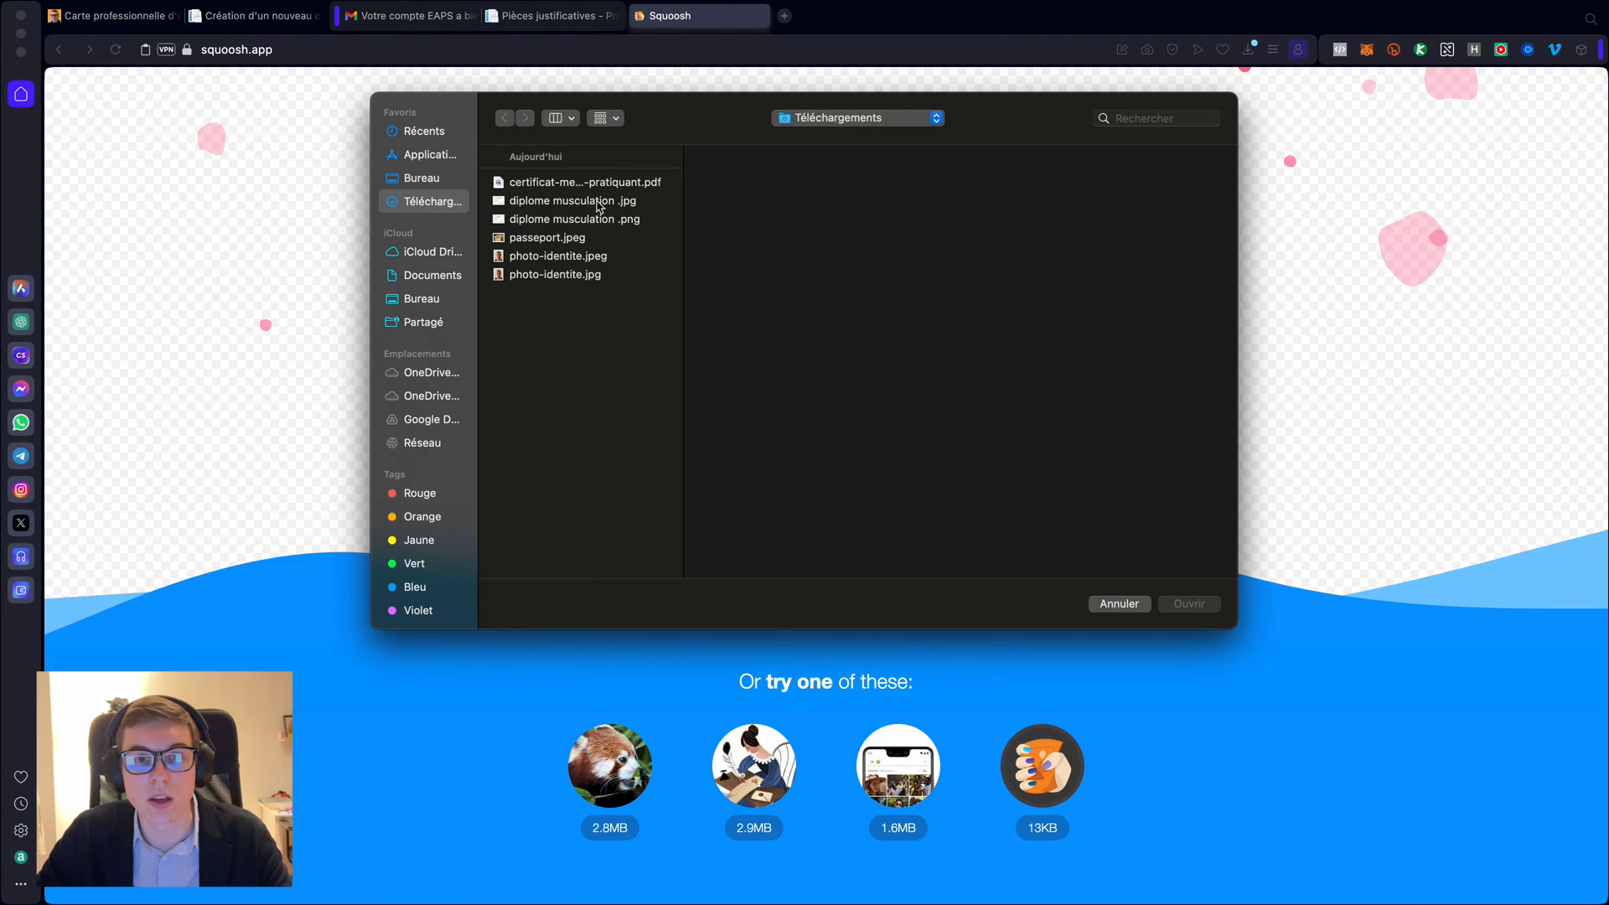
click(551, 240)
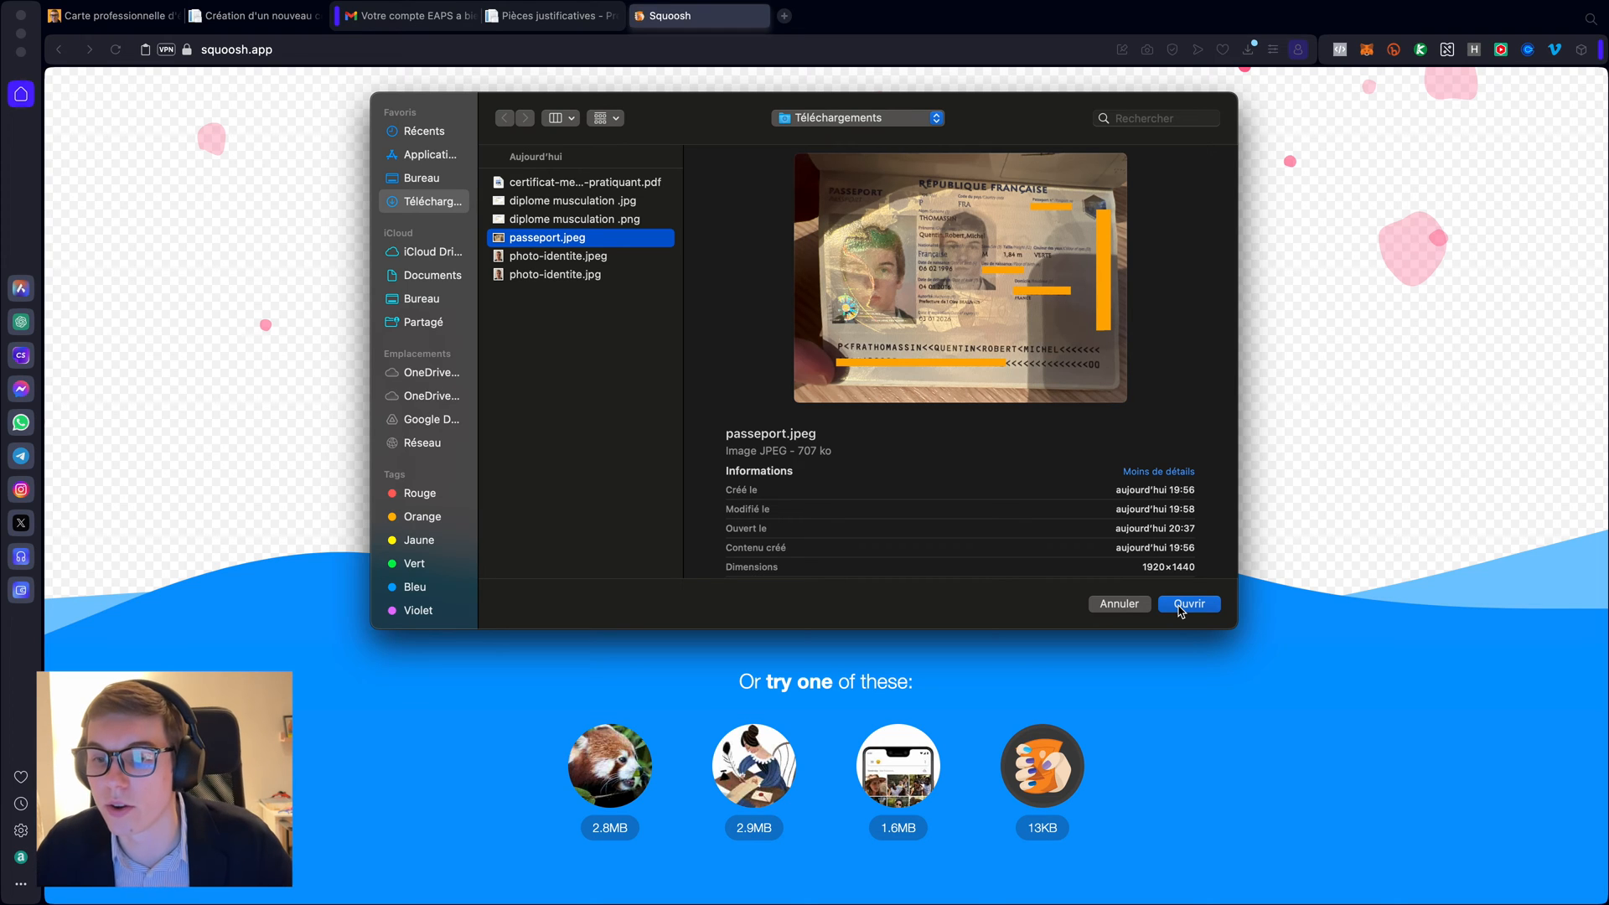
click(1188, 605)
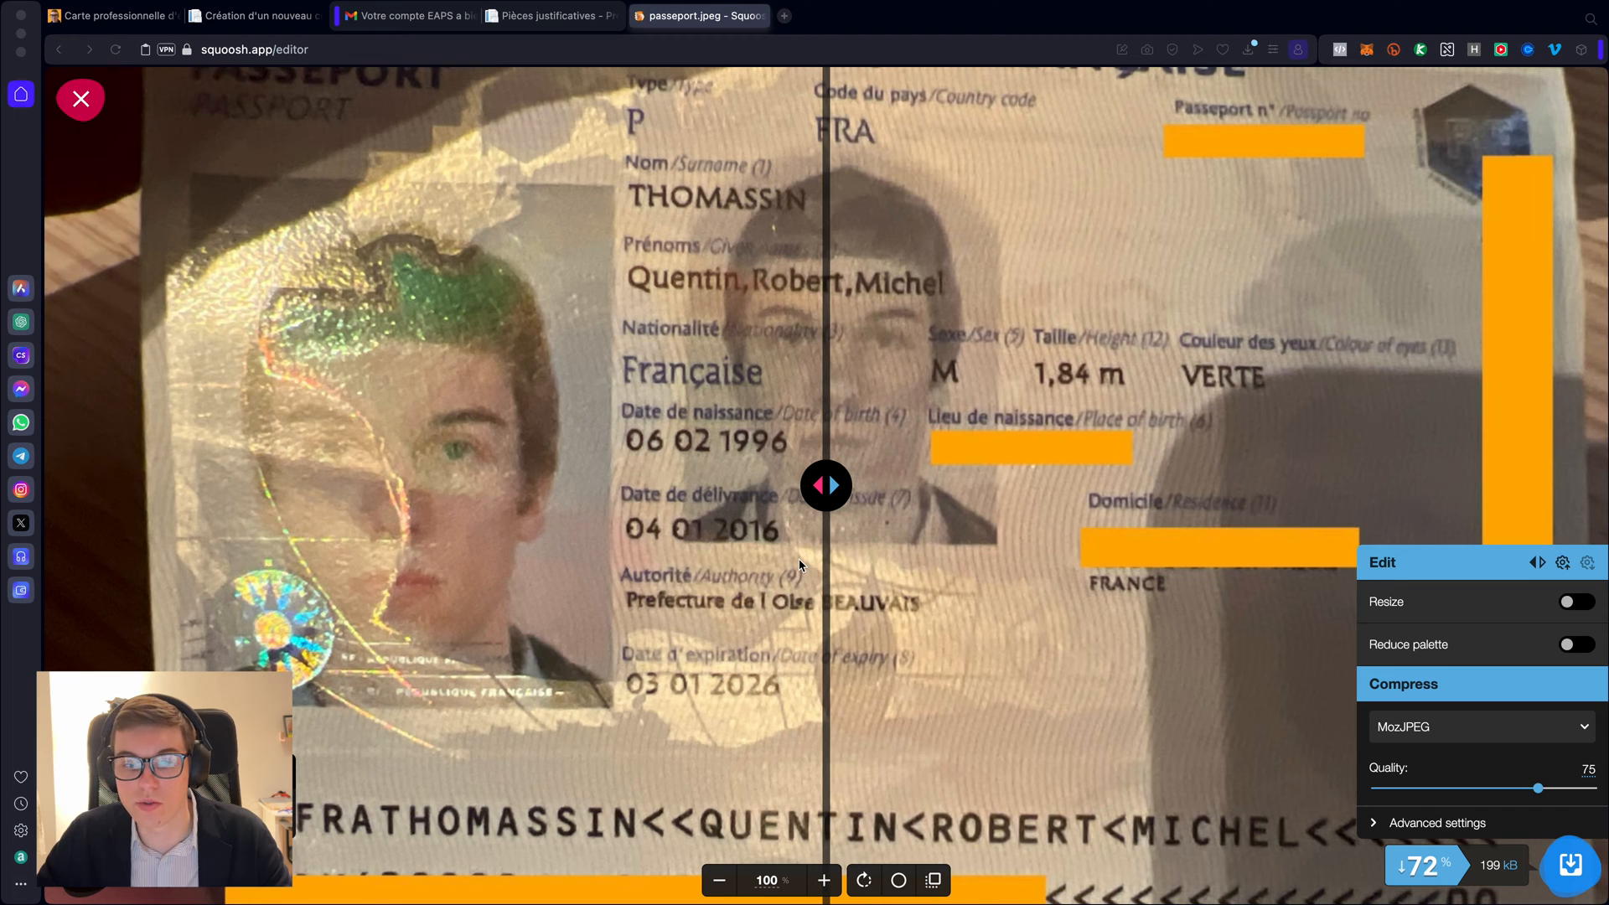
- Download the passport compressed 72% to 199 kB as passeport.jpg, then return to EAPS
click(719, 880)
click(719, 880)
click(719, 879)
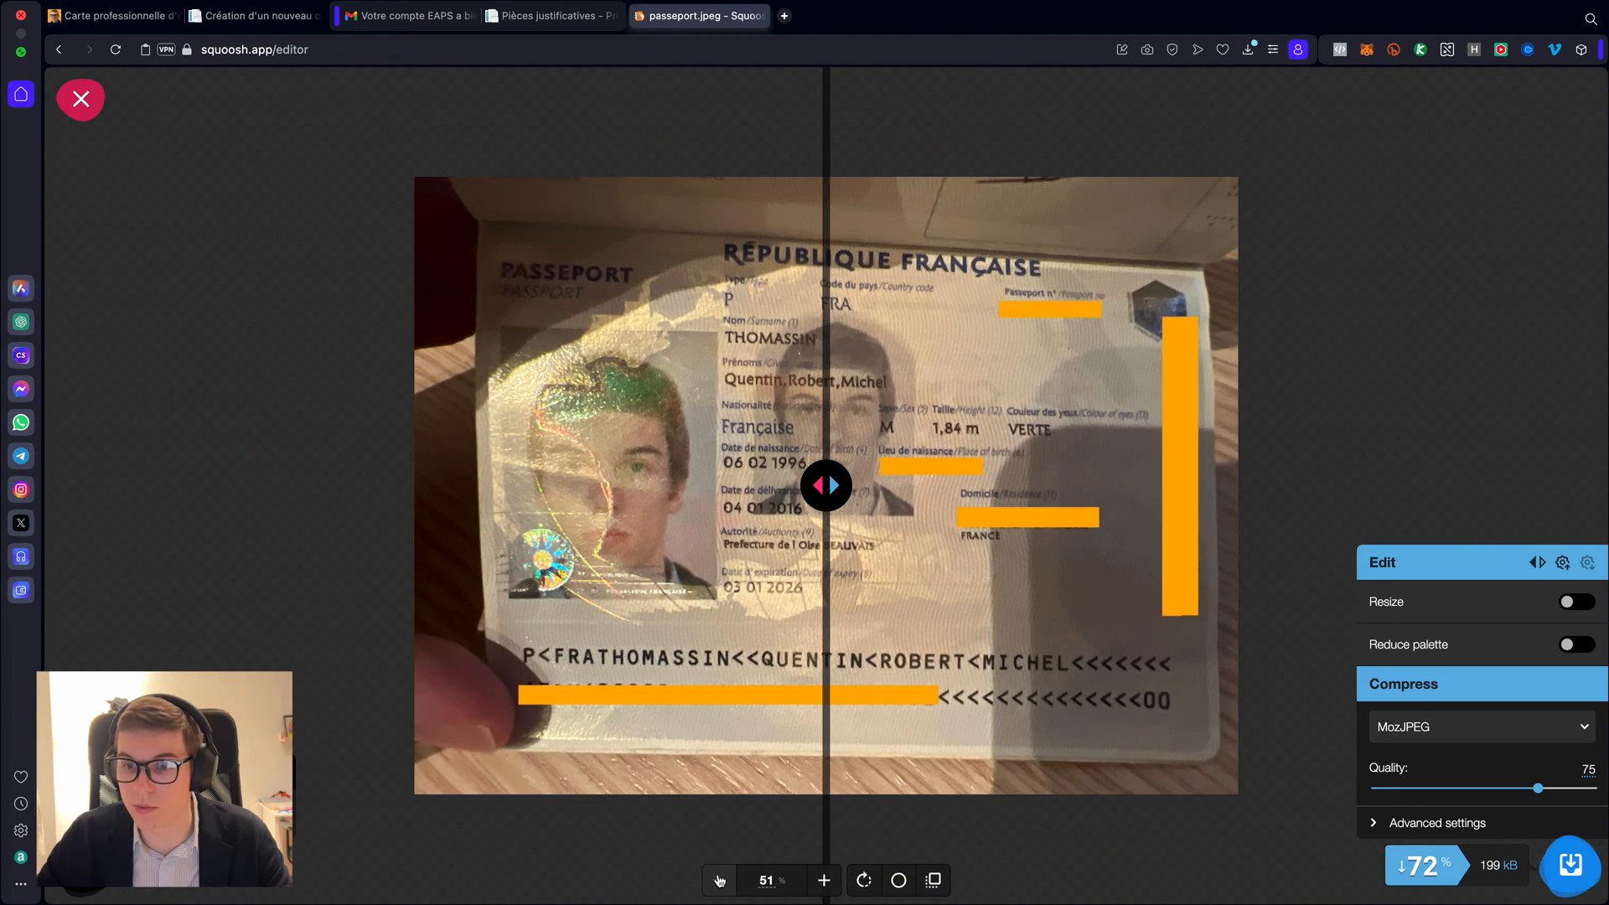
click(1572, 875)
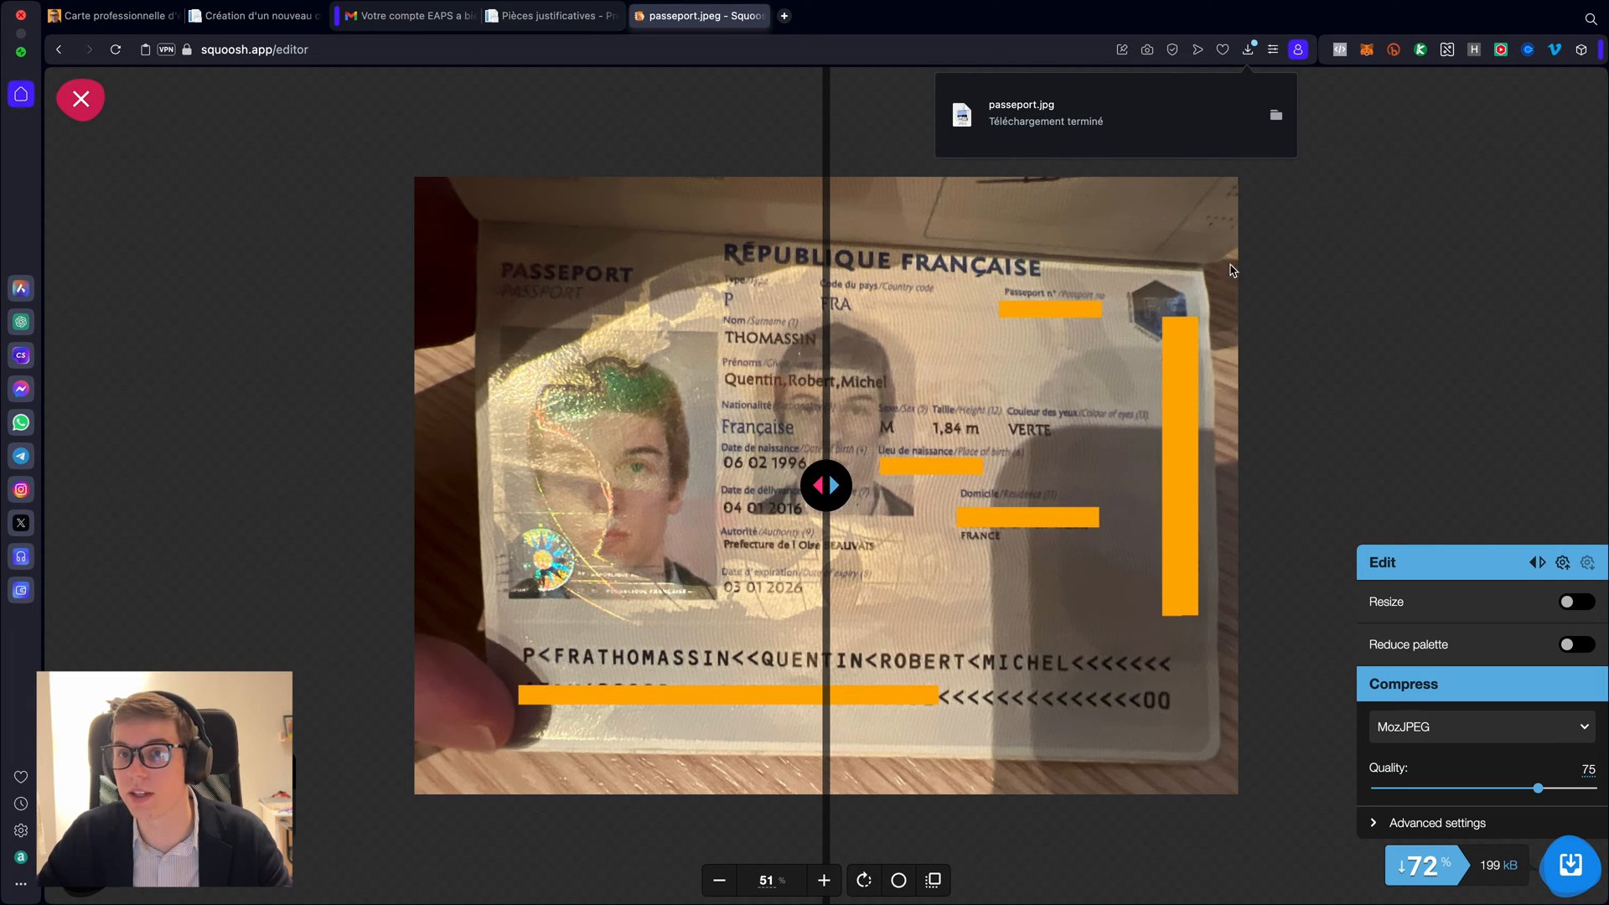
click(543, 17)
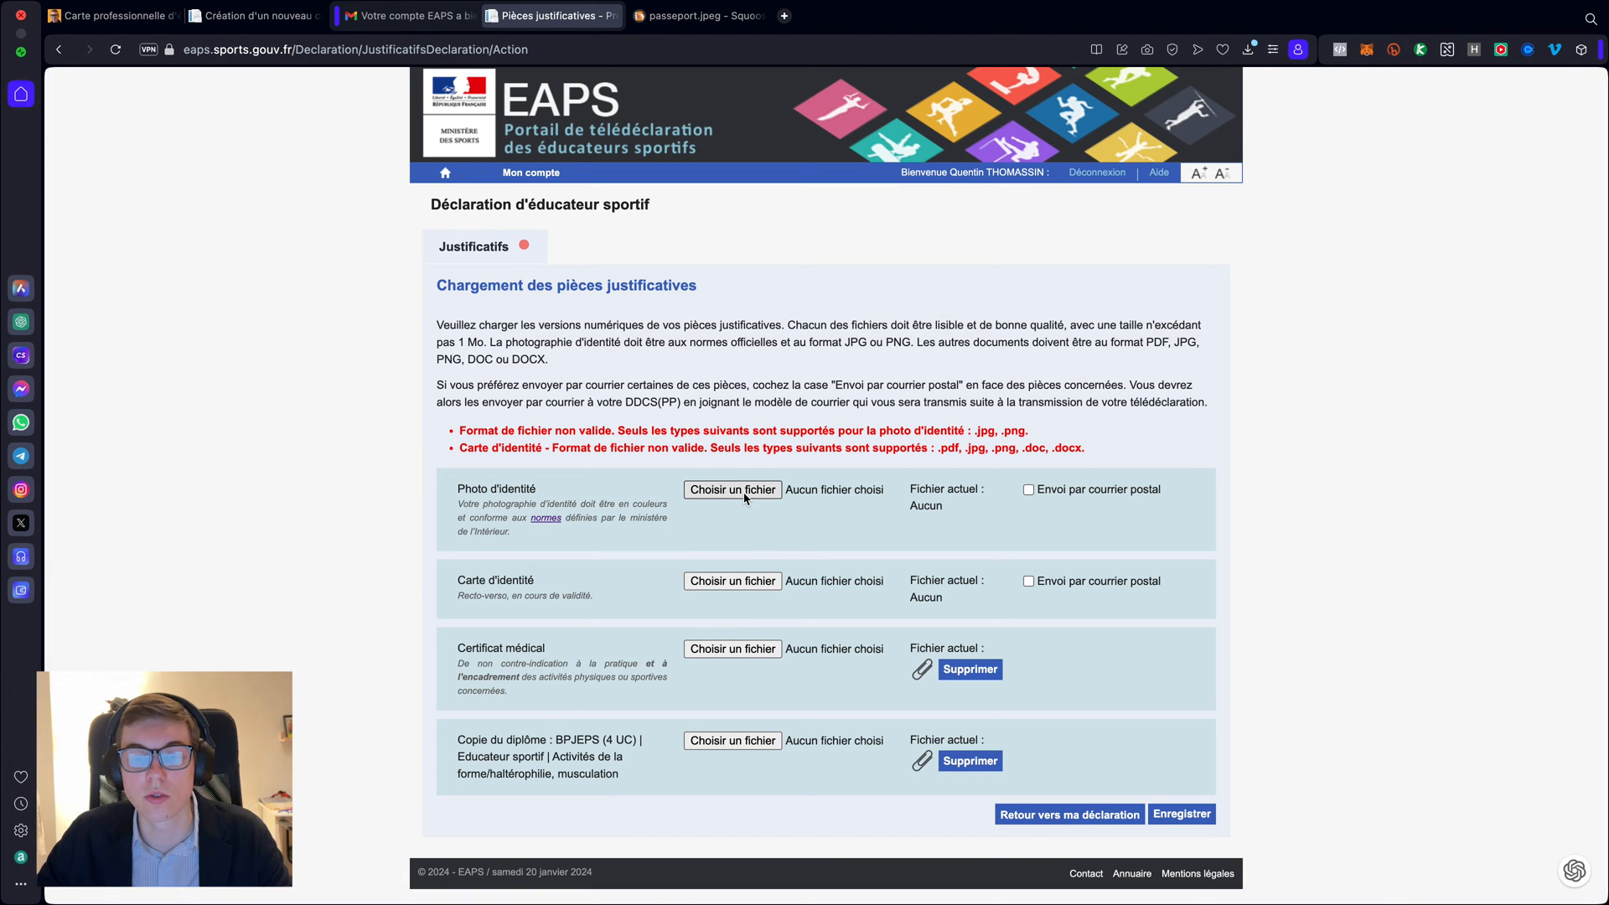
- Attach the compressed photo-identite.jpg as the Photo d'identité
click(741, 495)
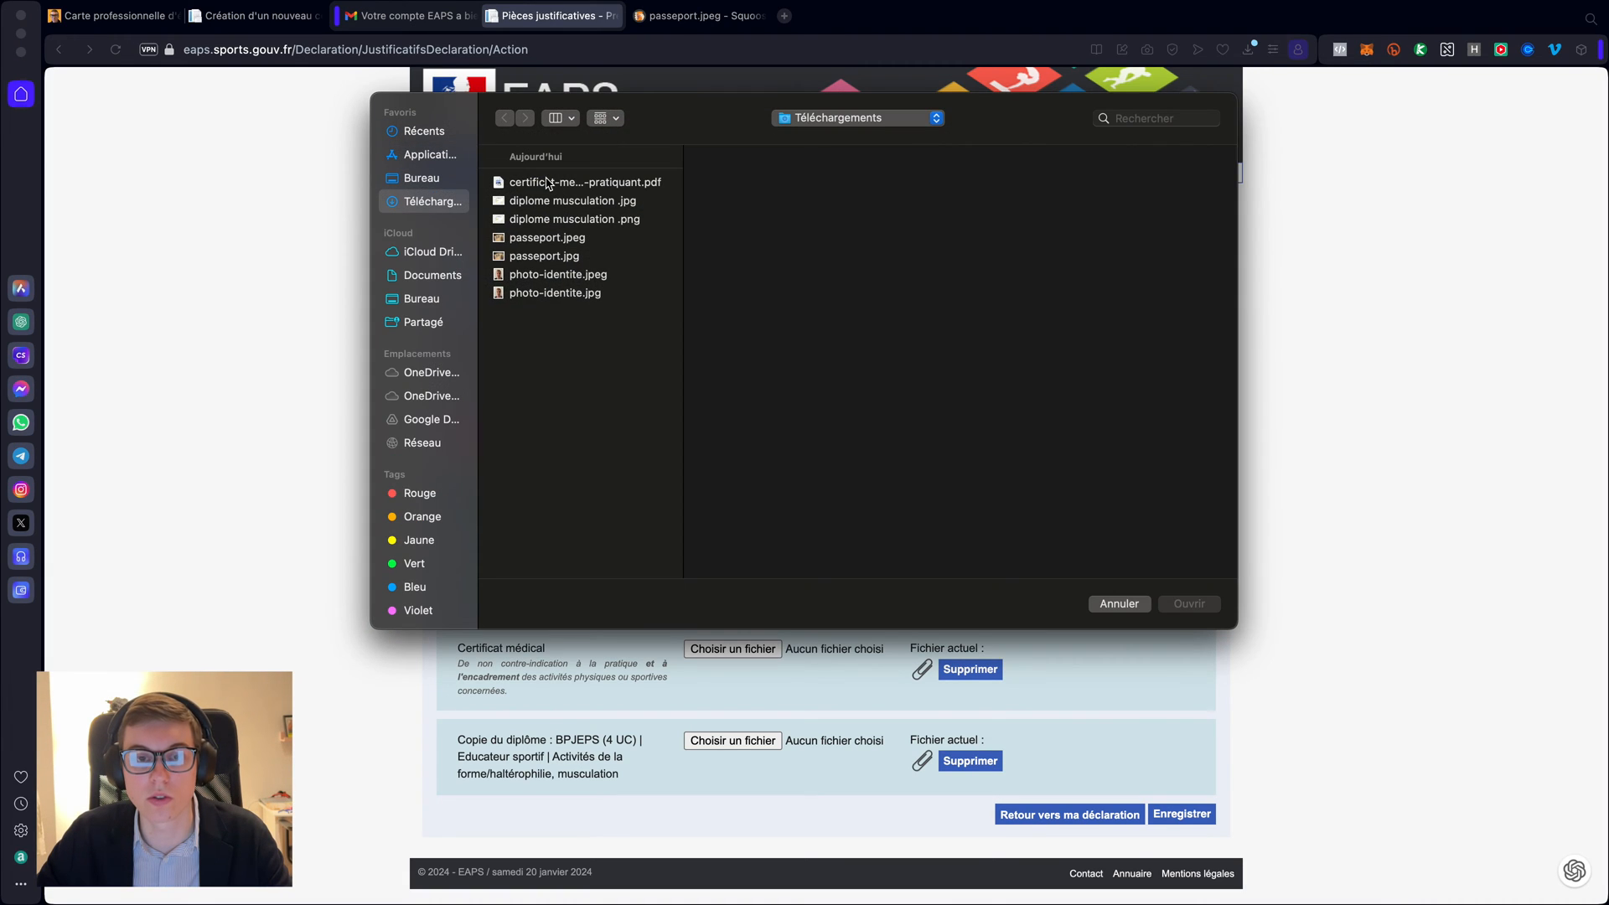
click(554, 295)
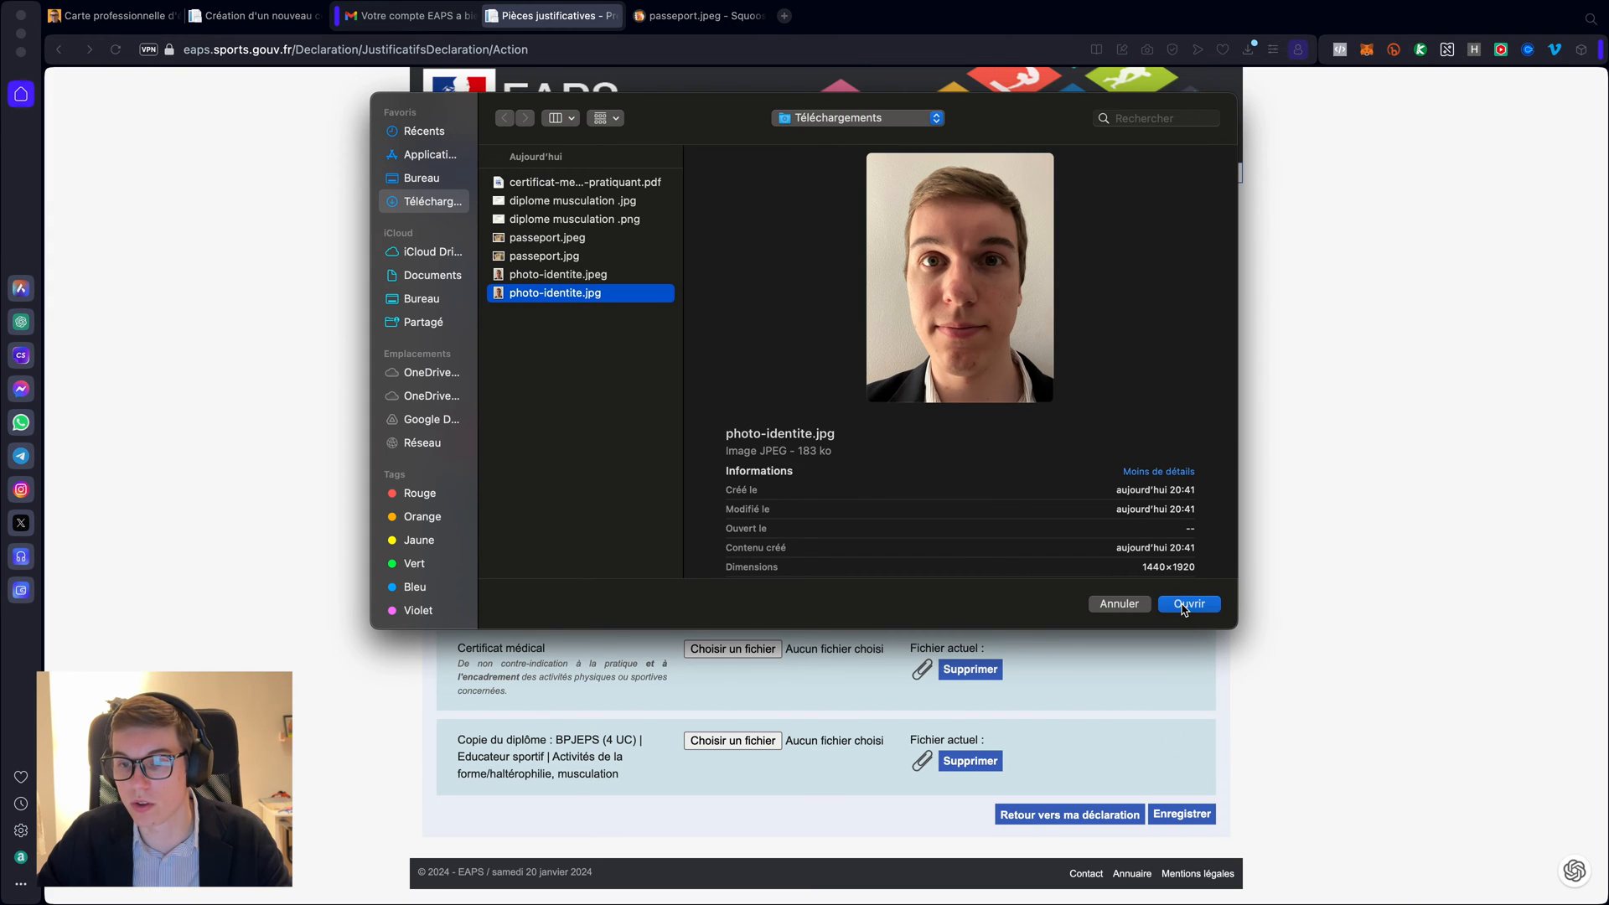
click(1188, 604)
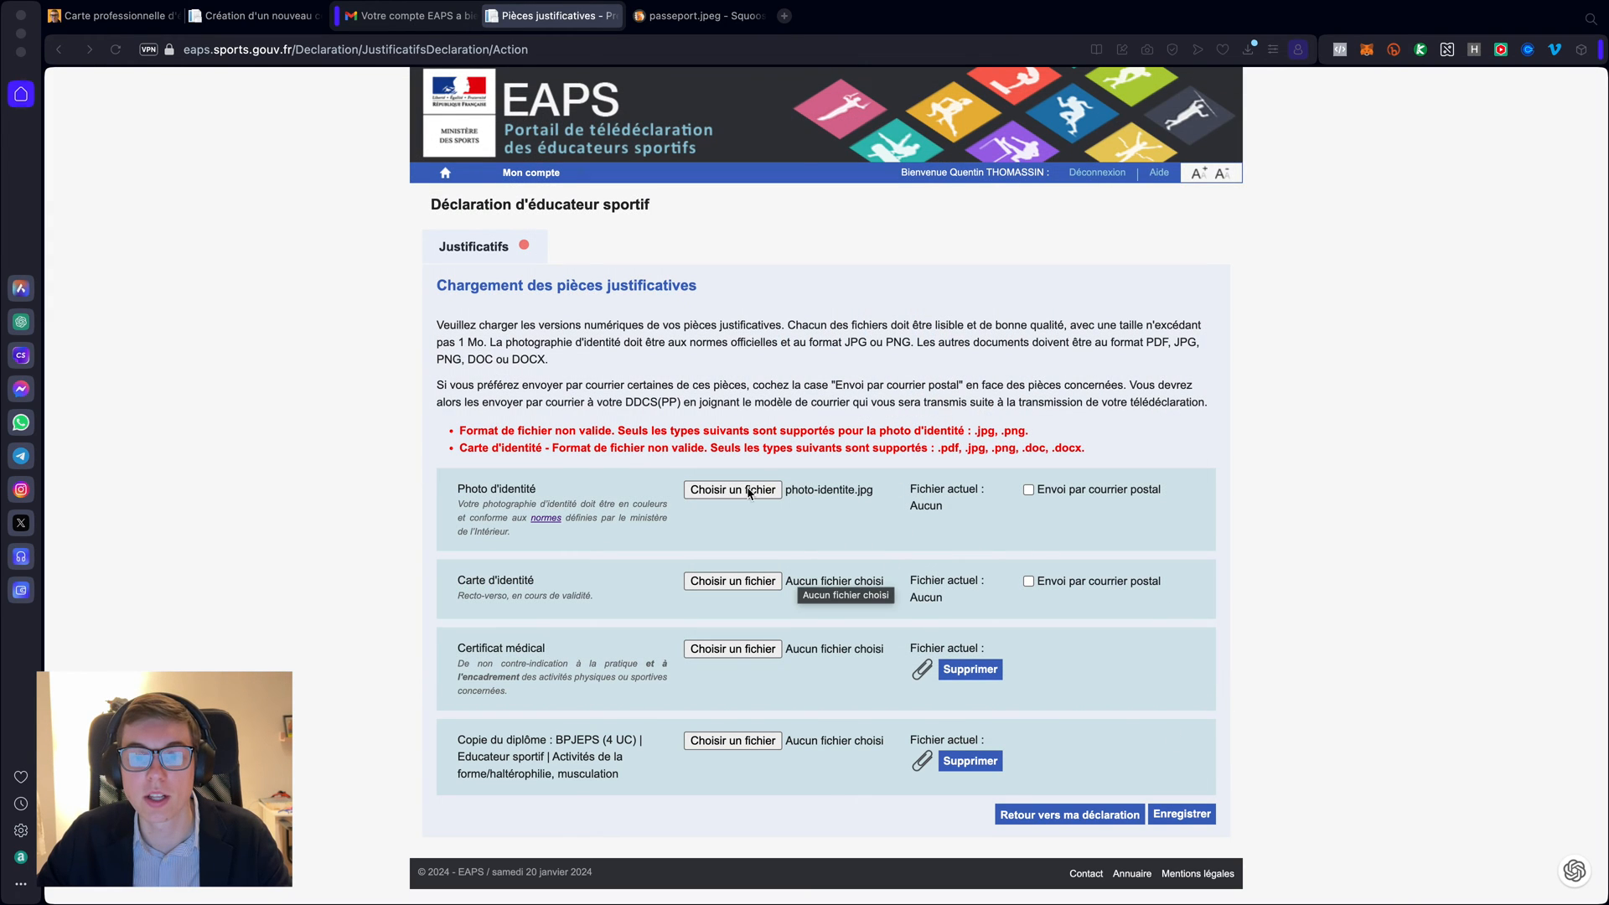
- Attach passeport.jpg as the Carte d'identité and save the form
click(723, 590)
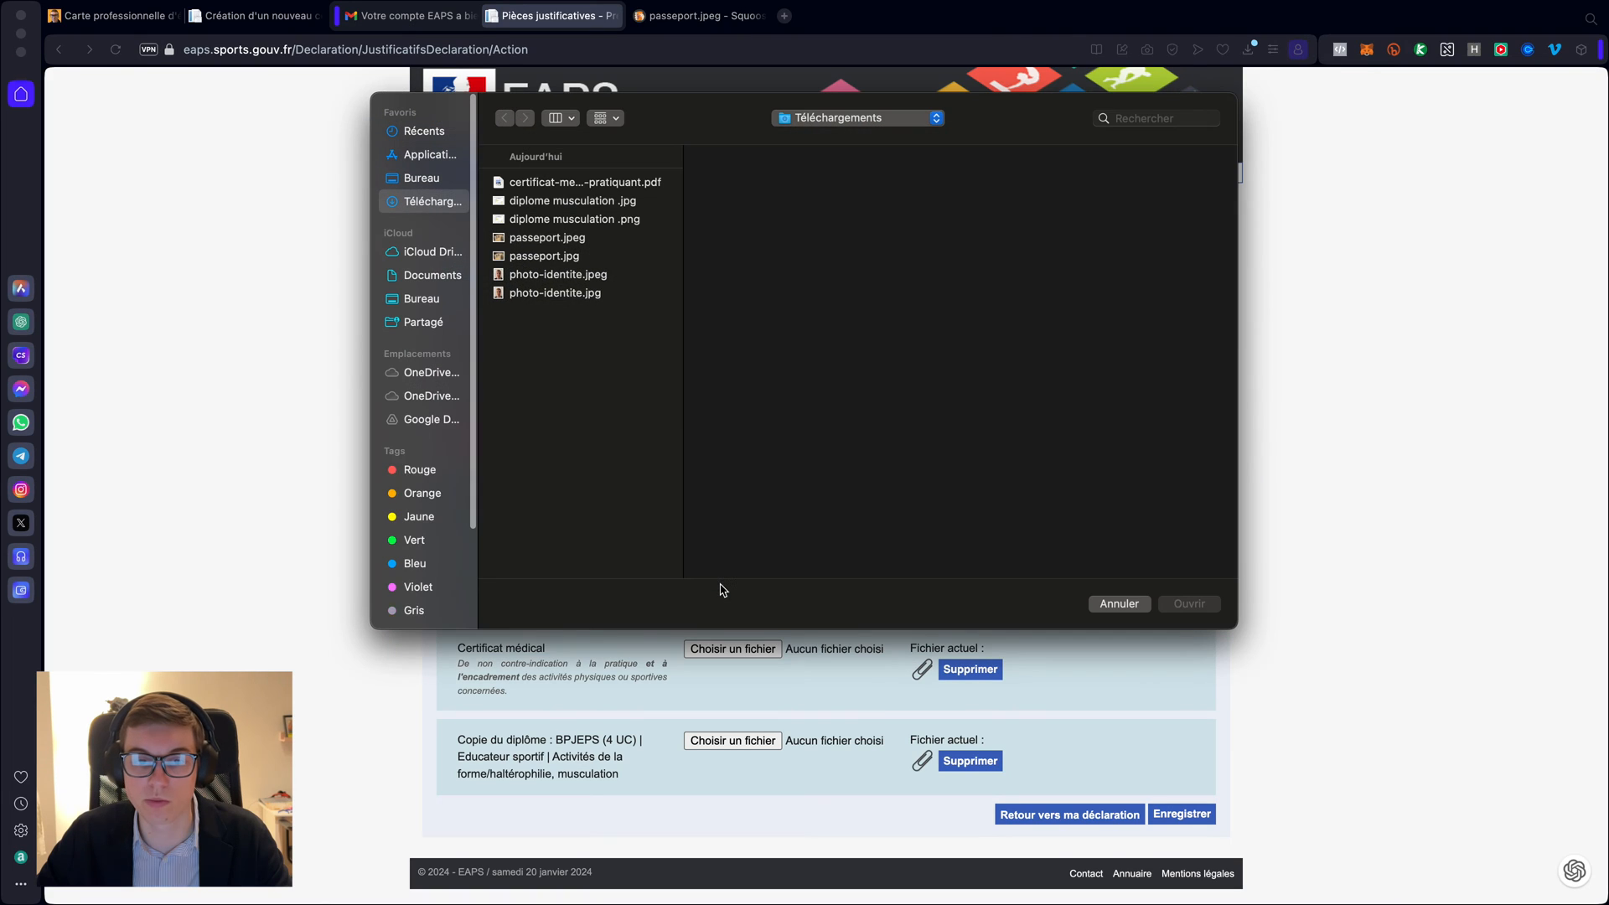
click(560, 256)
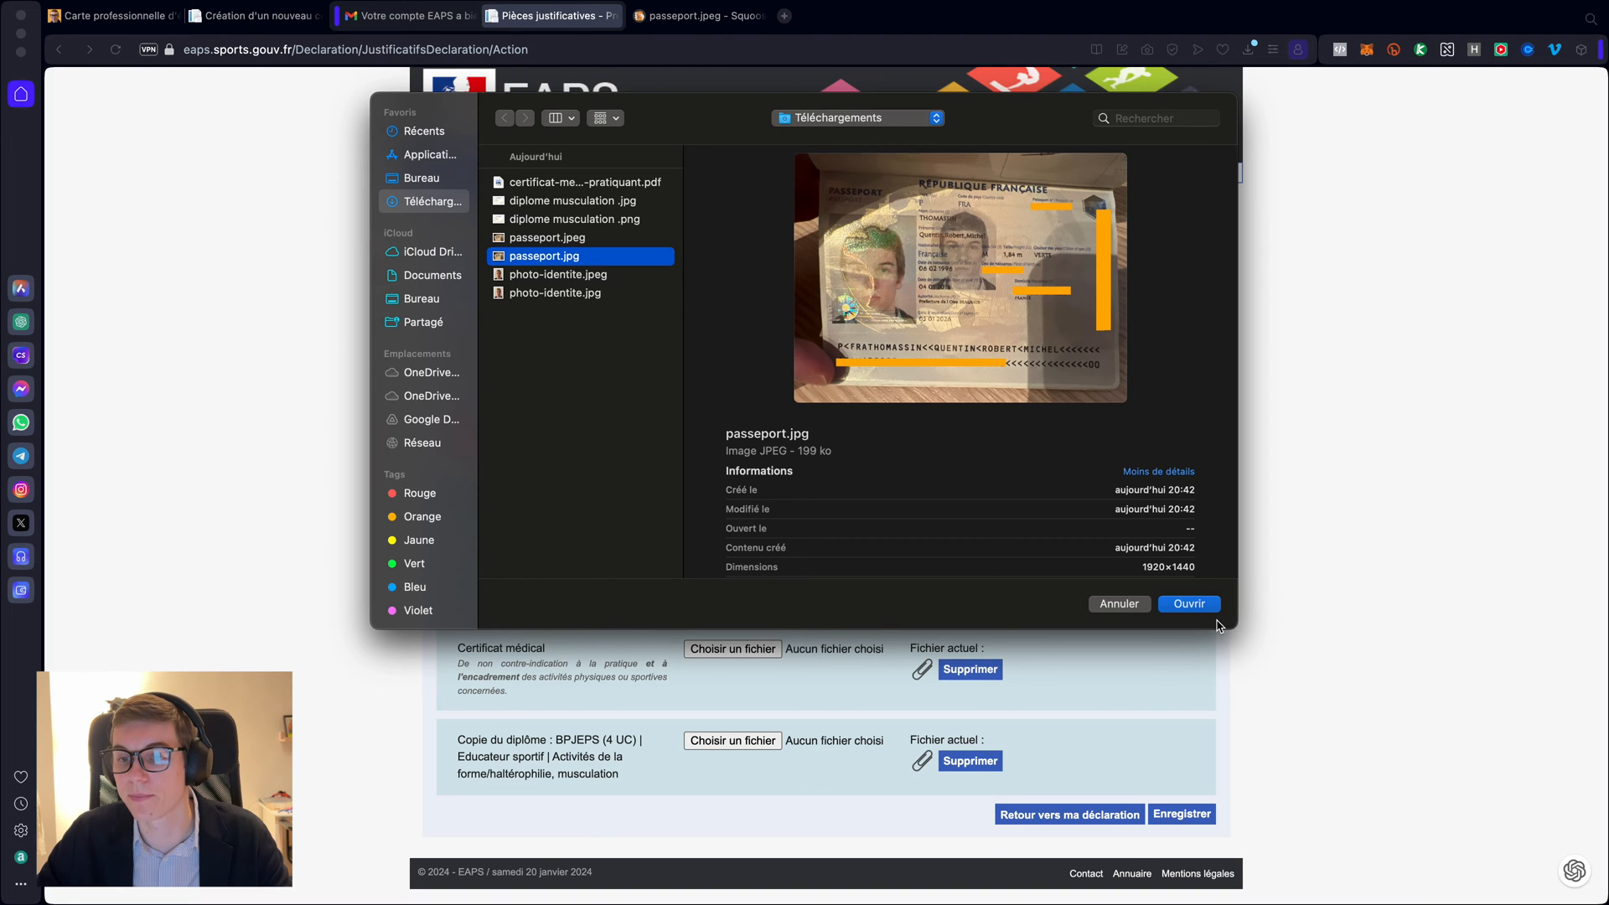
click(1194, 604)
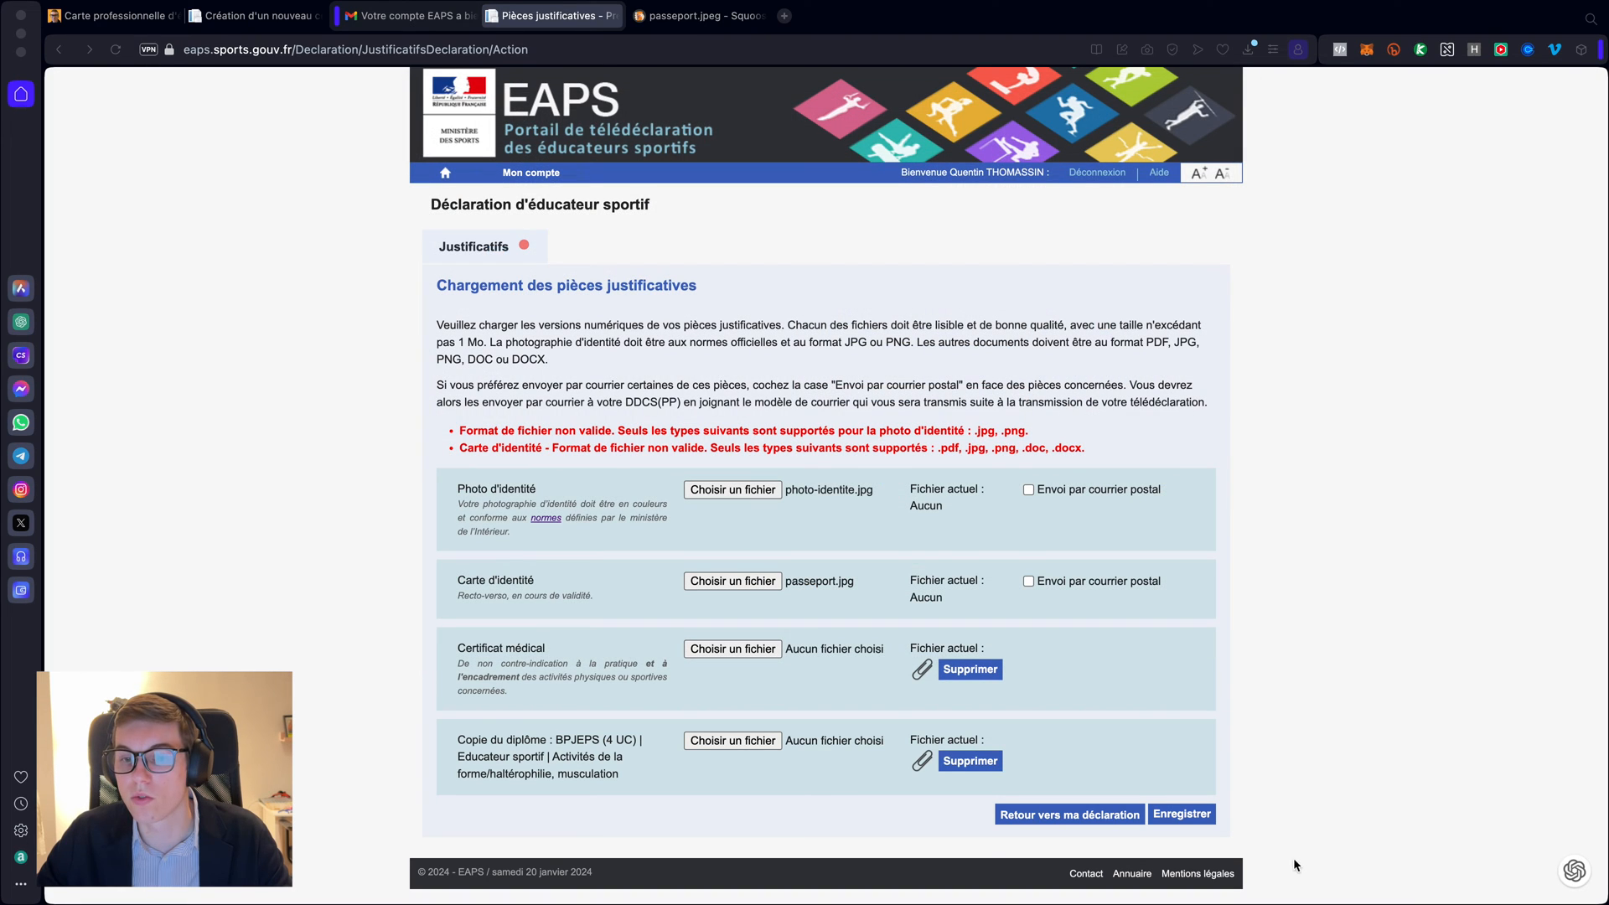
click(1184, 816)
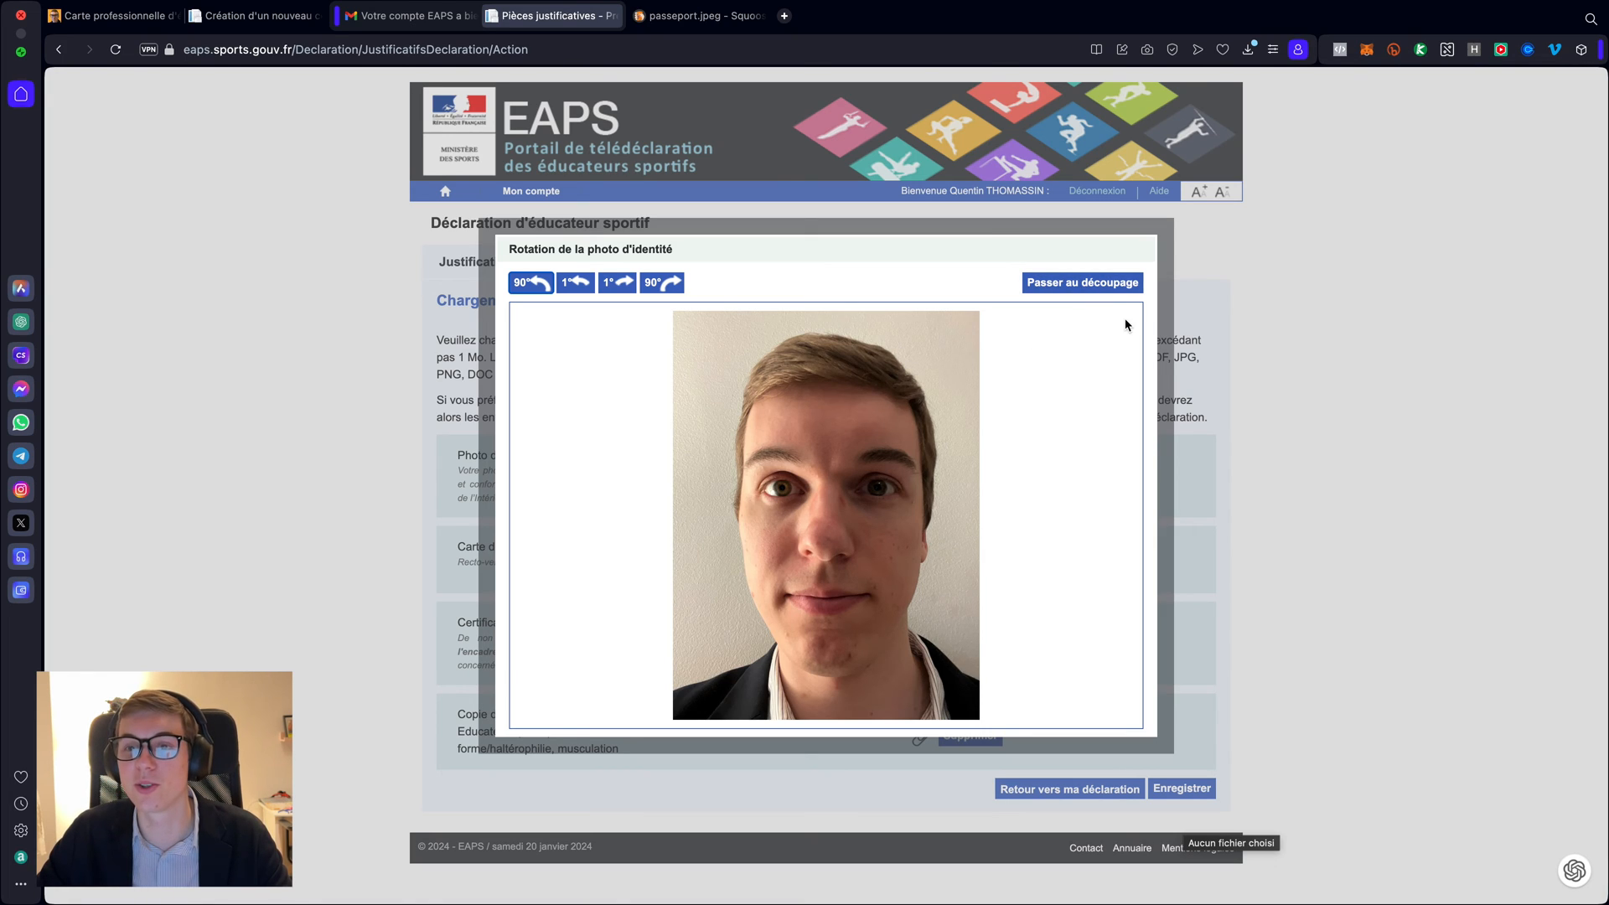
- Skip rotation, crop the identity photo to nearly its full area, and save
click(1084, 283)
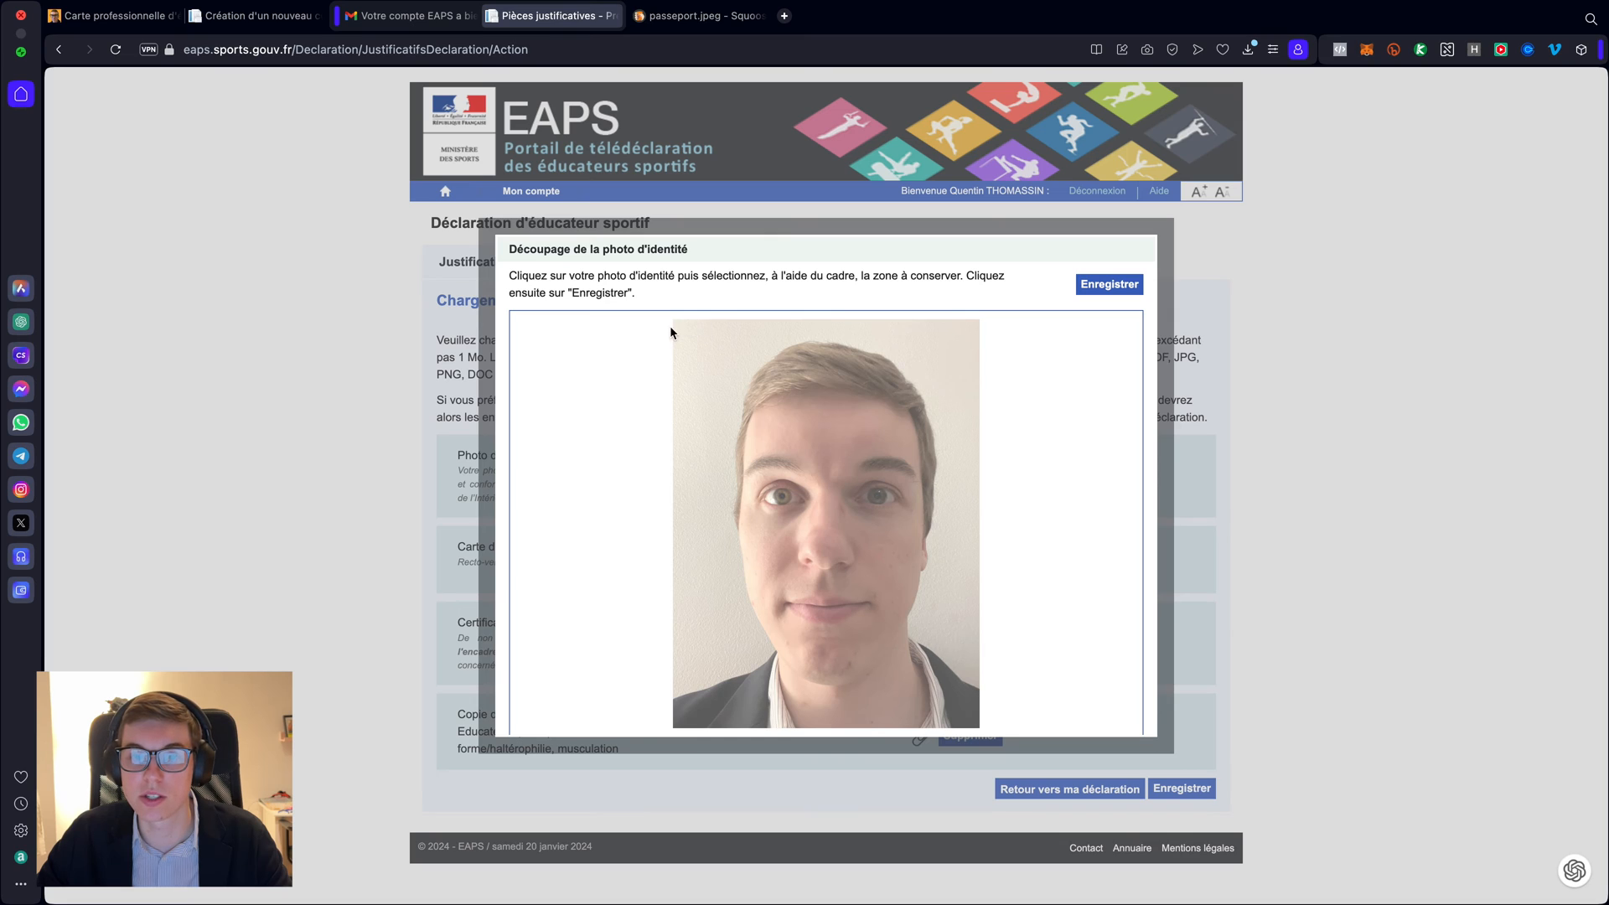
drag(679, 324, 977, 721)
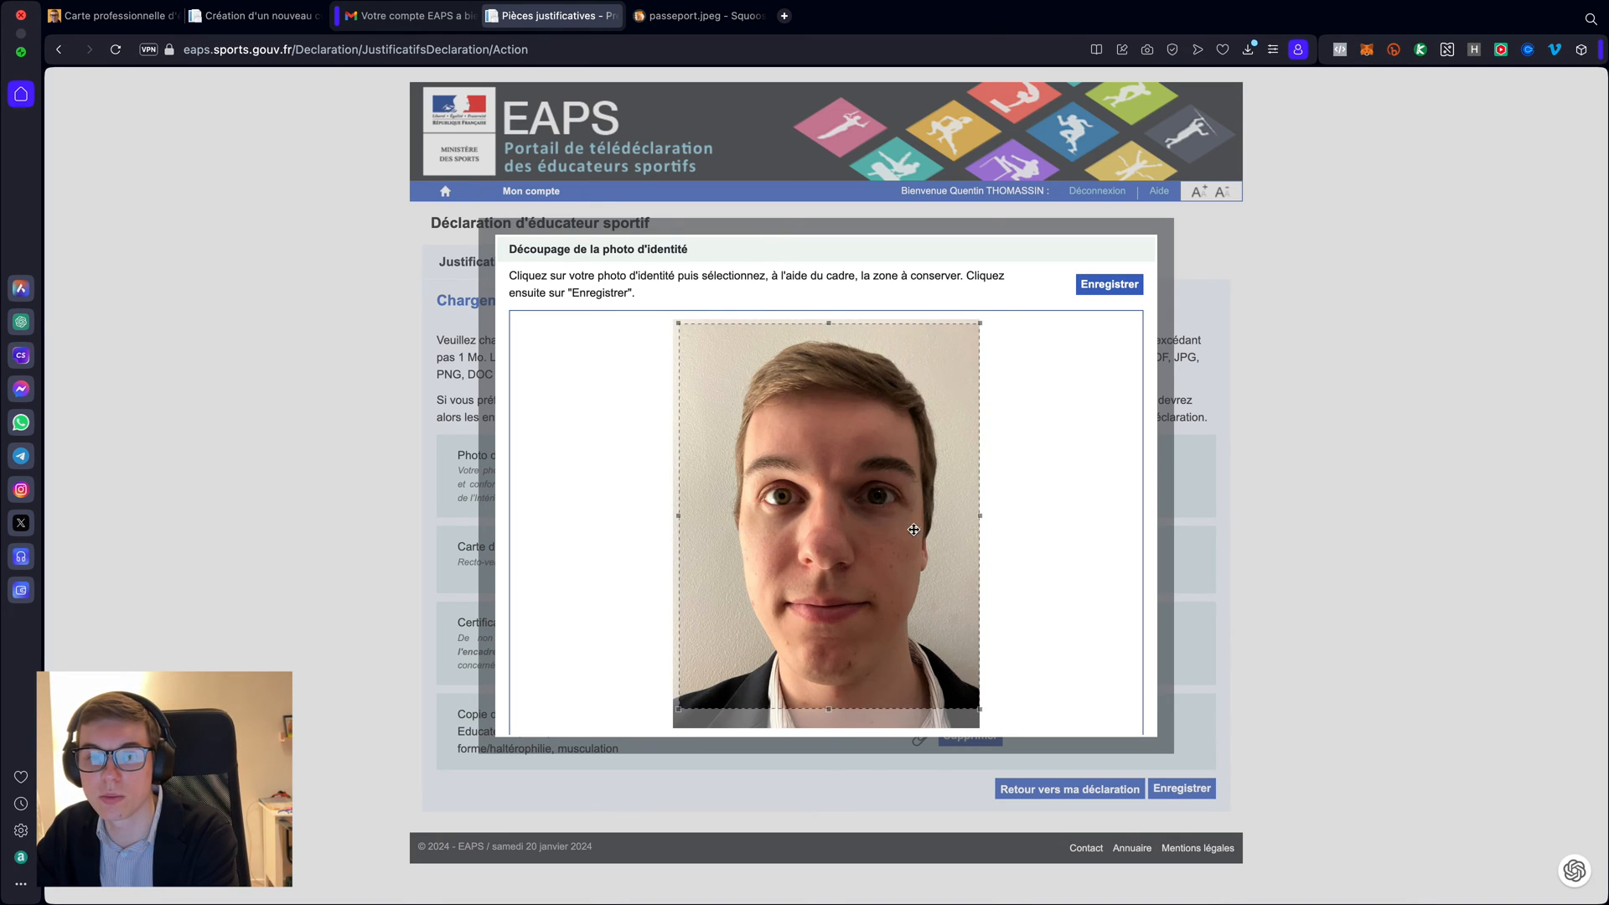
click(1106, 286)
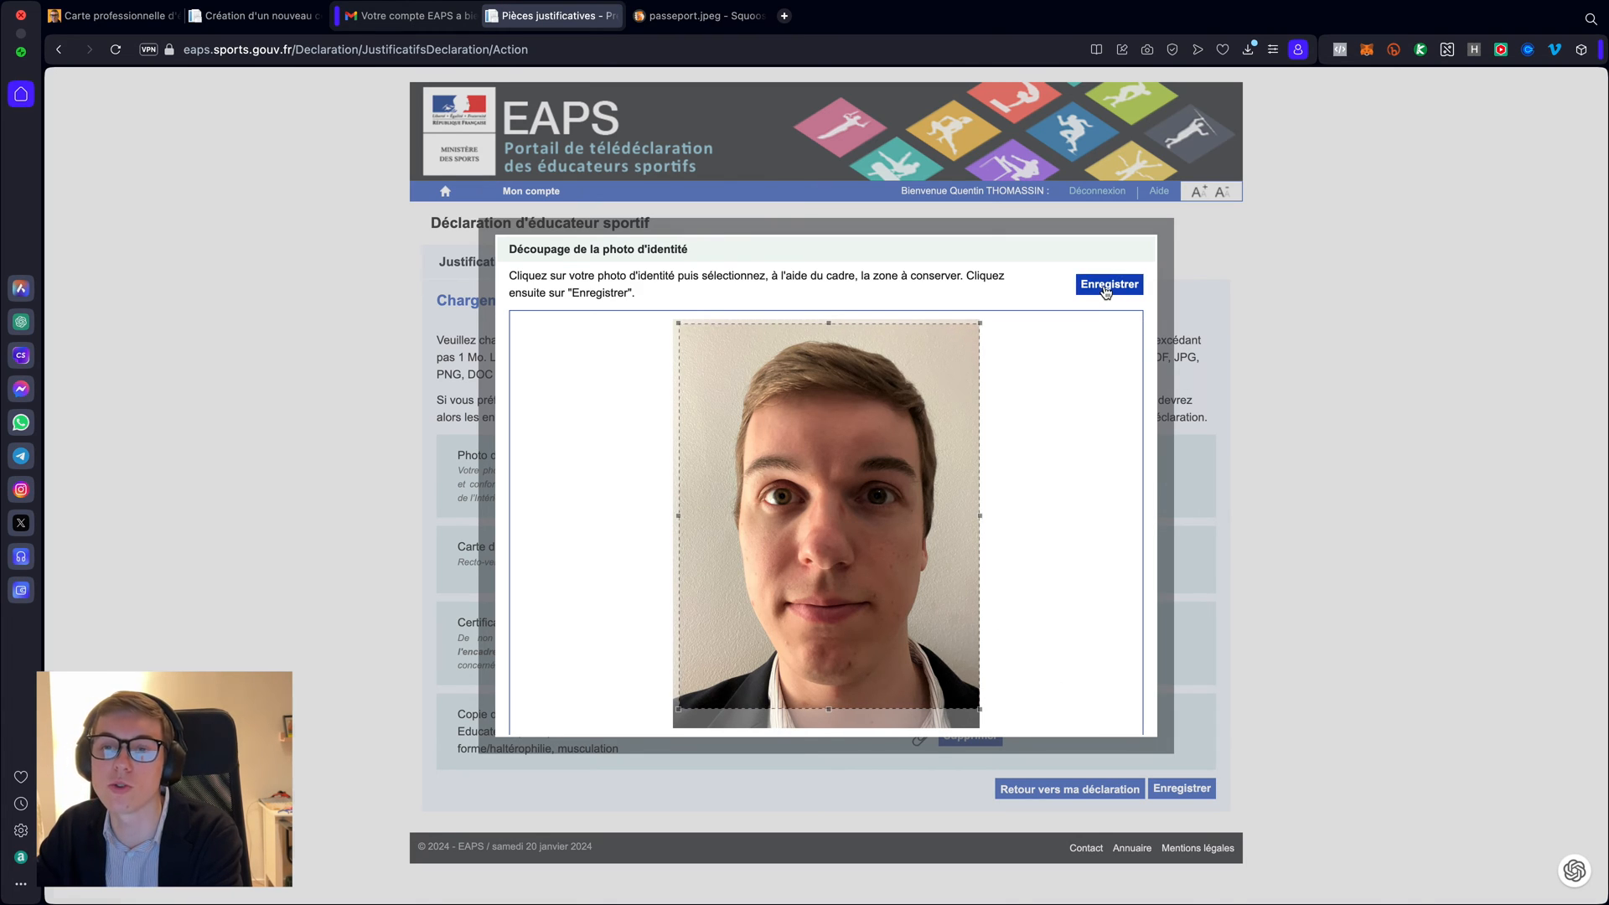